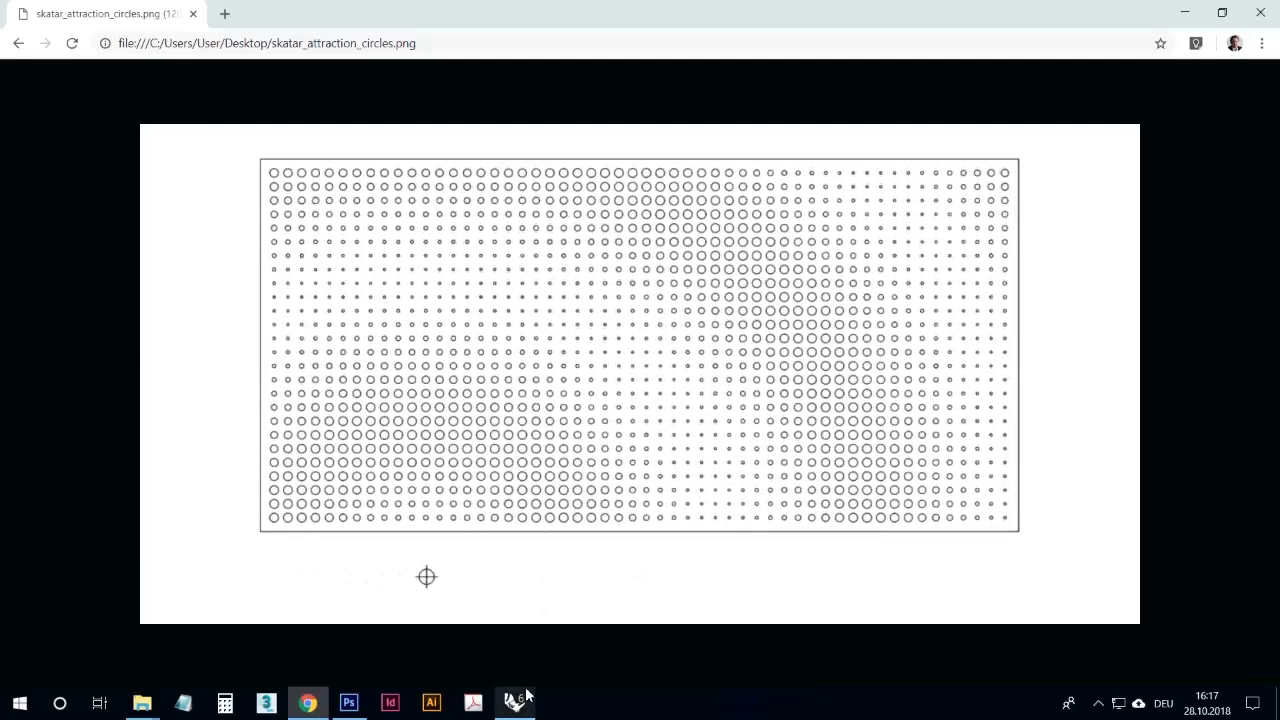
Switch to Rhino with the Grasshopper definition and arrange the Grasshopper window so the whole point grid shows in the Top viewport
mouse_move(523, 697)
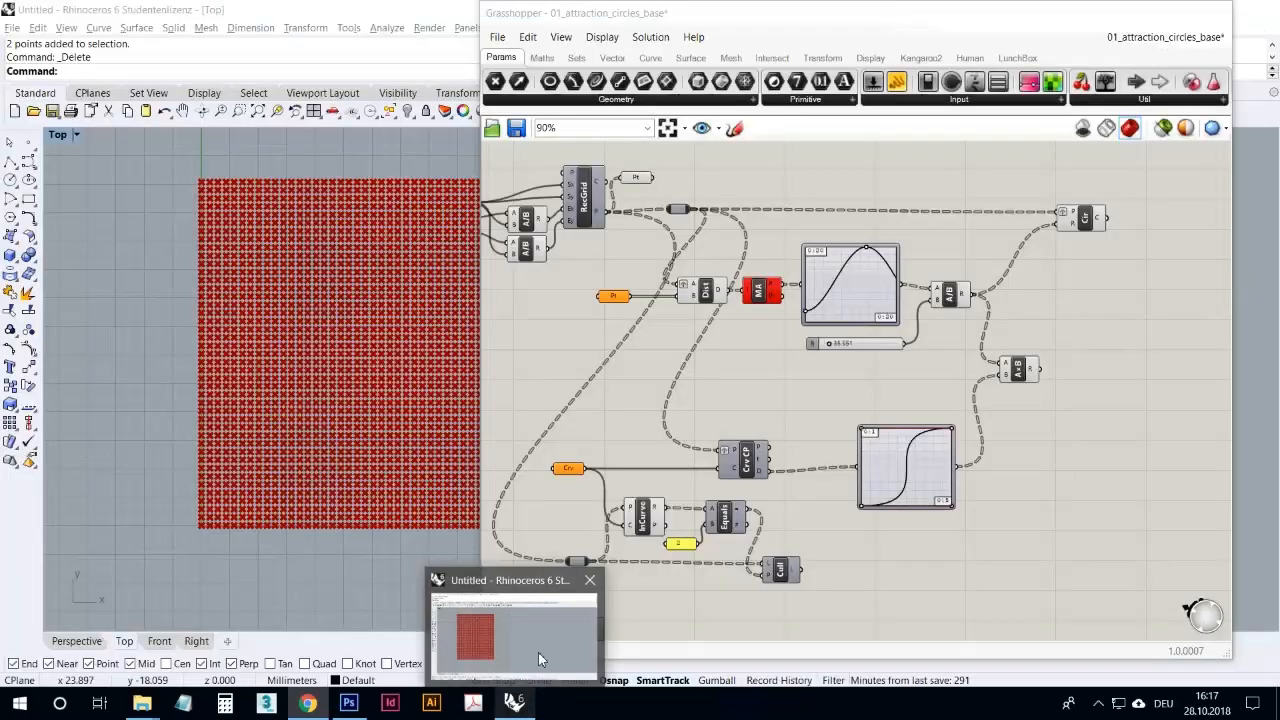
left_click(545, 630)
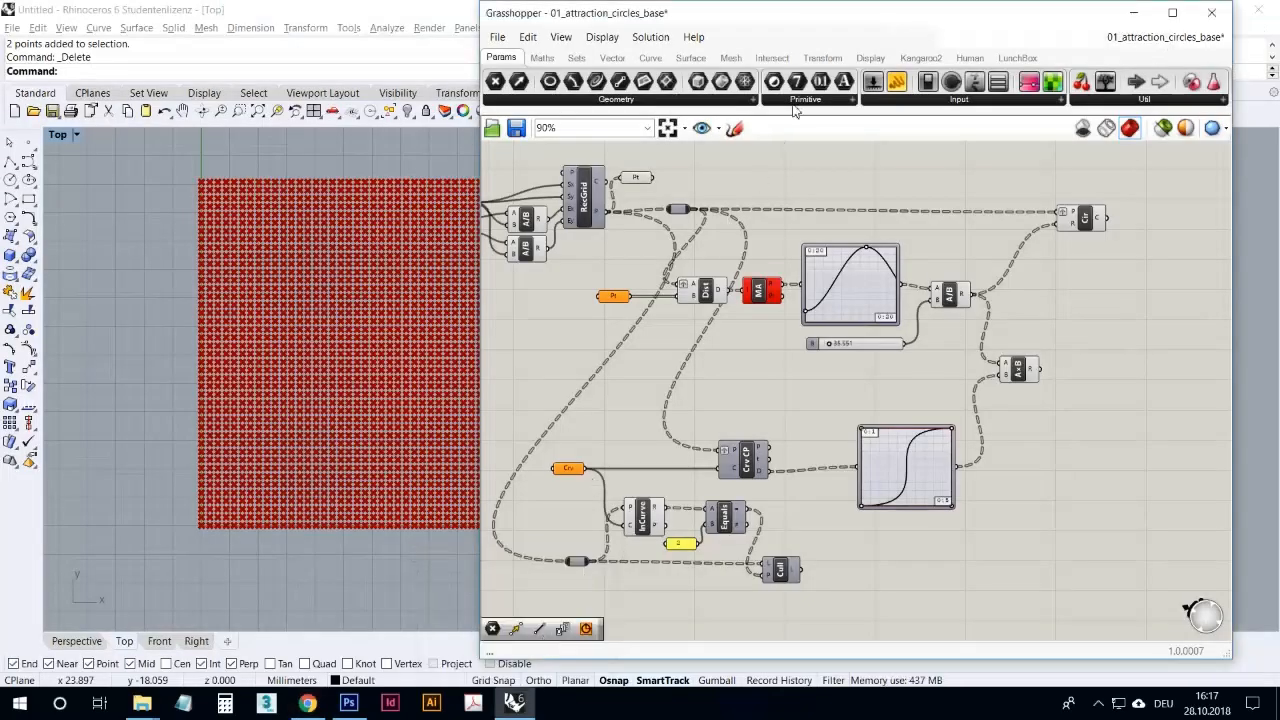
left_click_drag(800, 15, 846, 17)
right_click_drag(427, 306, 400, 316)
scroll(372, 298, "up", 5)
scroll(390, 297, "down", 3)
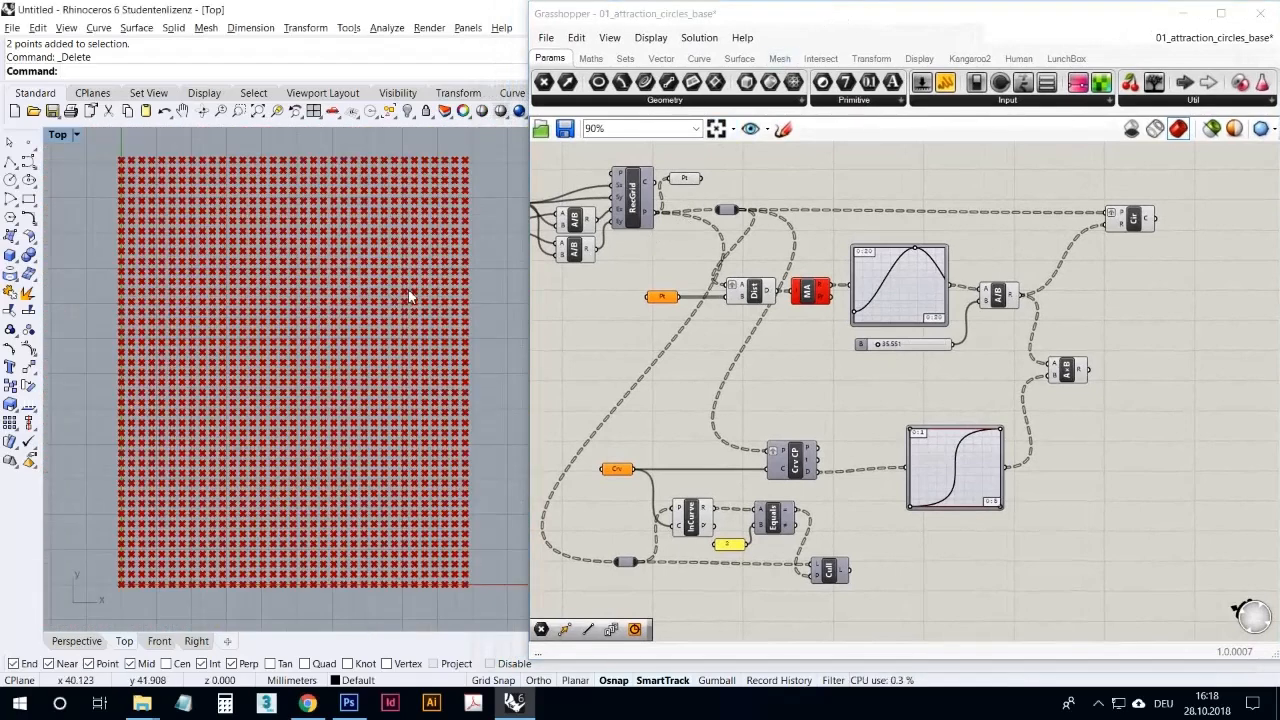
Highlight the grid points in the viewport through the point parameter connected to RecGrid
left_click(688, 180)
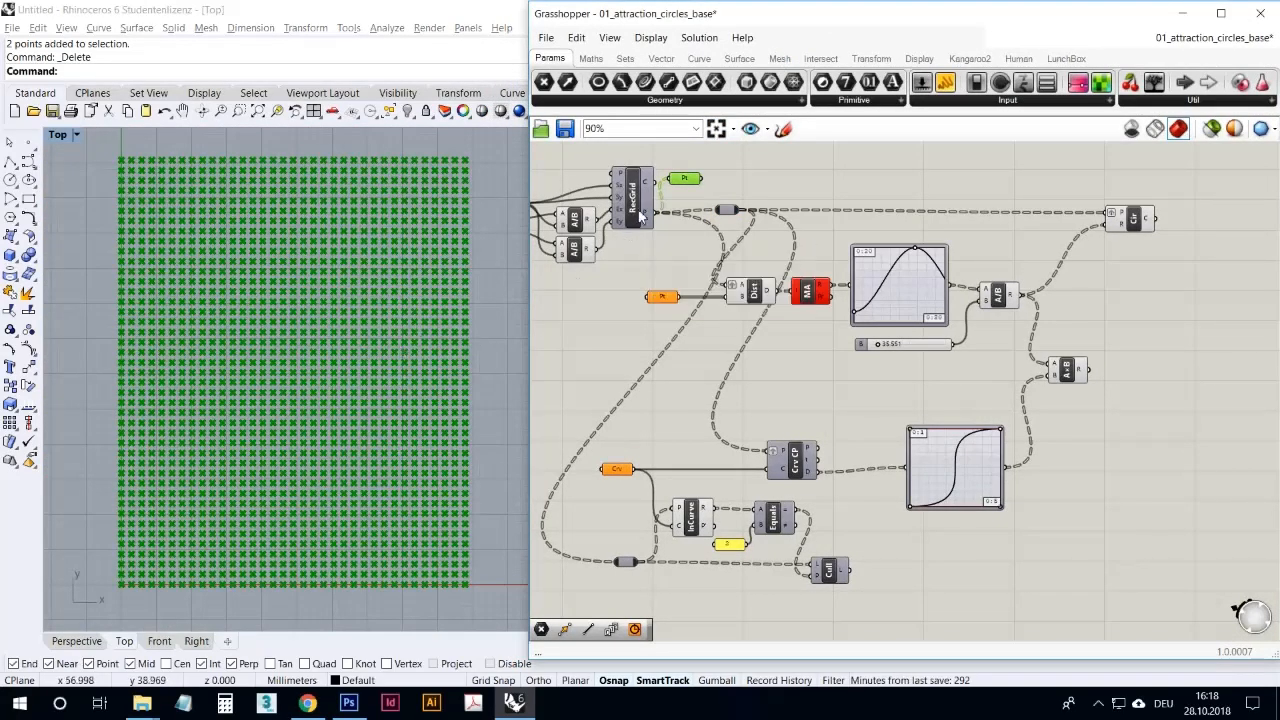
left_click_drag(687, 178, 693, 184)
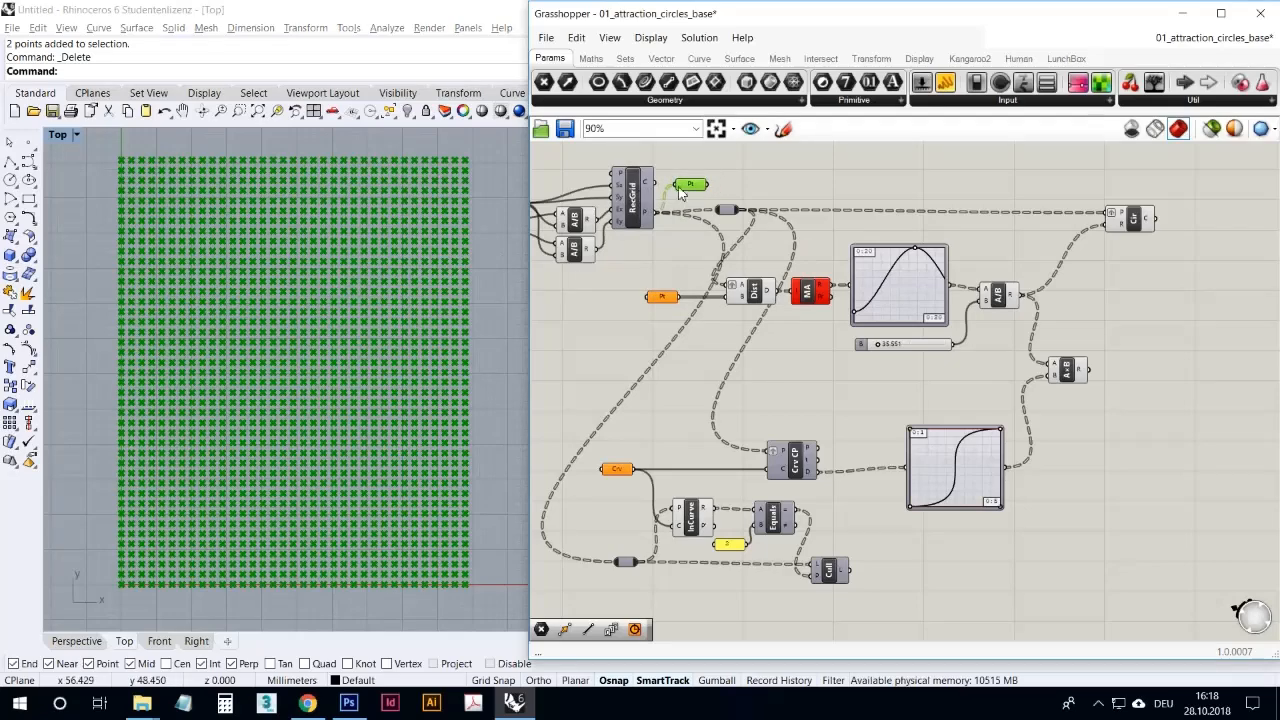
mouse_move(694, 191)
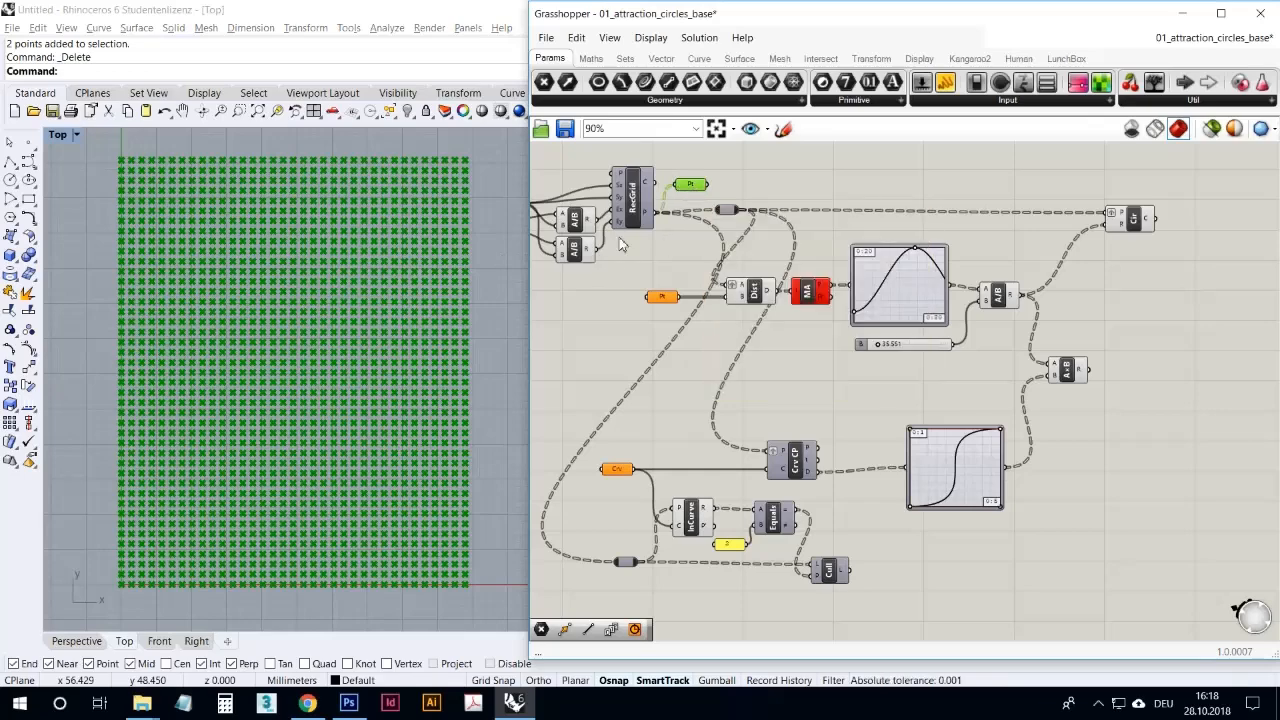
Set the grid's cell size slider to 1.548 and the first extent slider to 52
right_click_drag(605, 283, 767, 301)
scroll(628, 226, "up", 3)
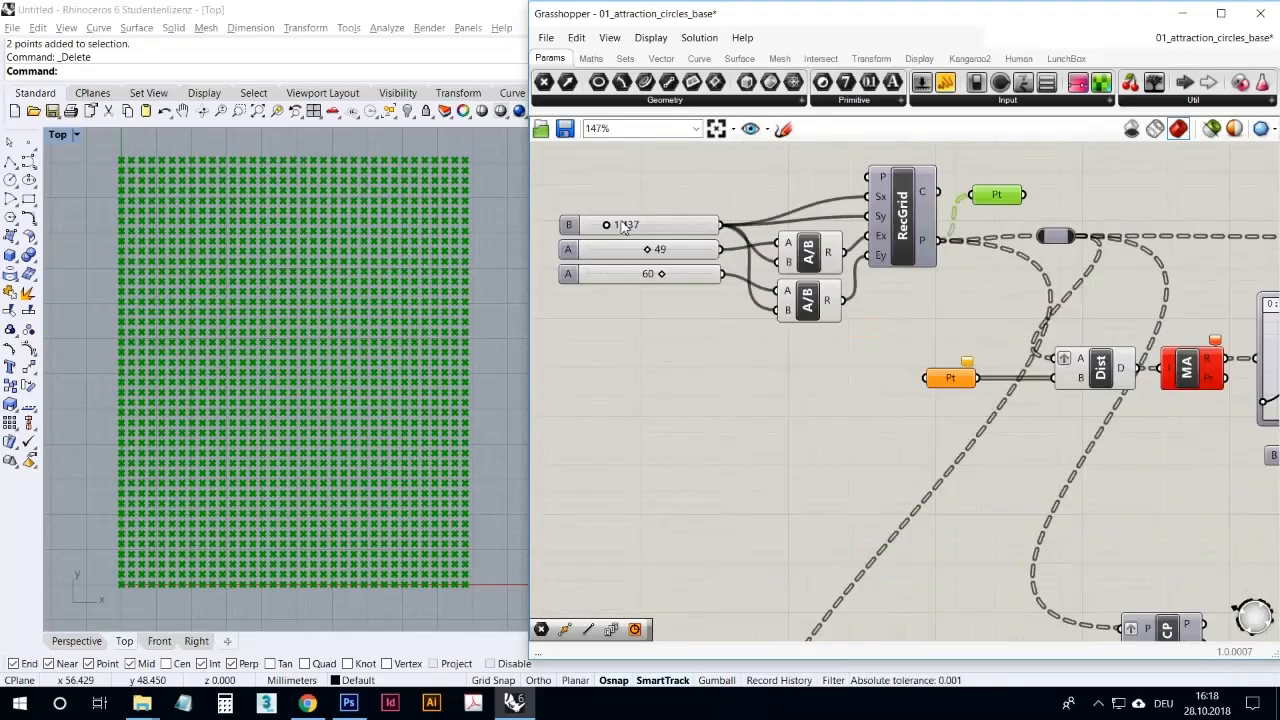
left_click_drag(614, 234, 660, 268)
left_click(706, 358)
Delete the point parameter connected to RecGrid's point output
scroll(669, 303, "down", 4)
scroll(782, 284, "up", 2)
left_click(866, 232)
key("Delete")
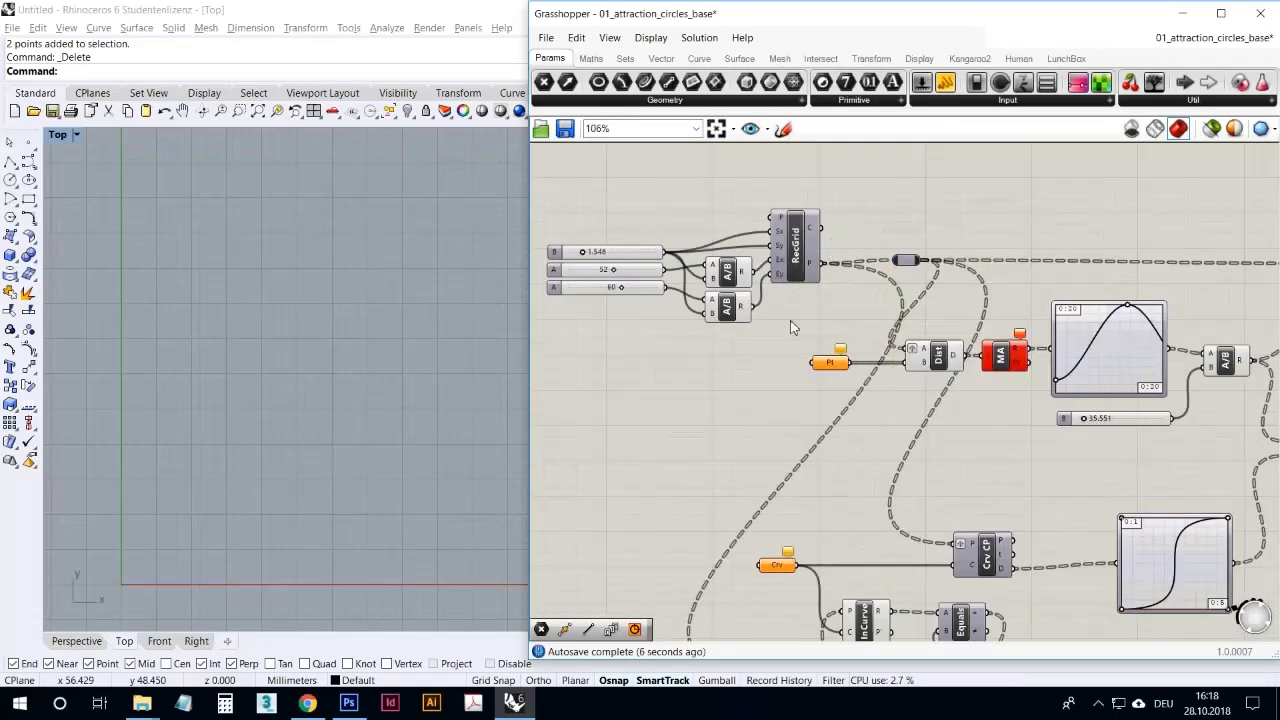
scroll(401, 345, "down", 2)
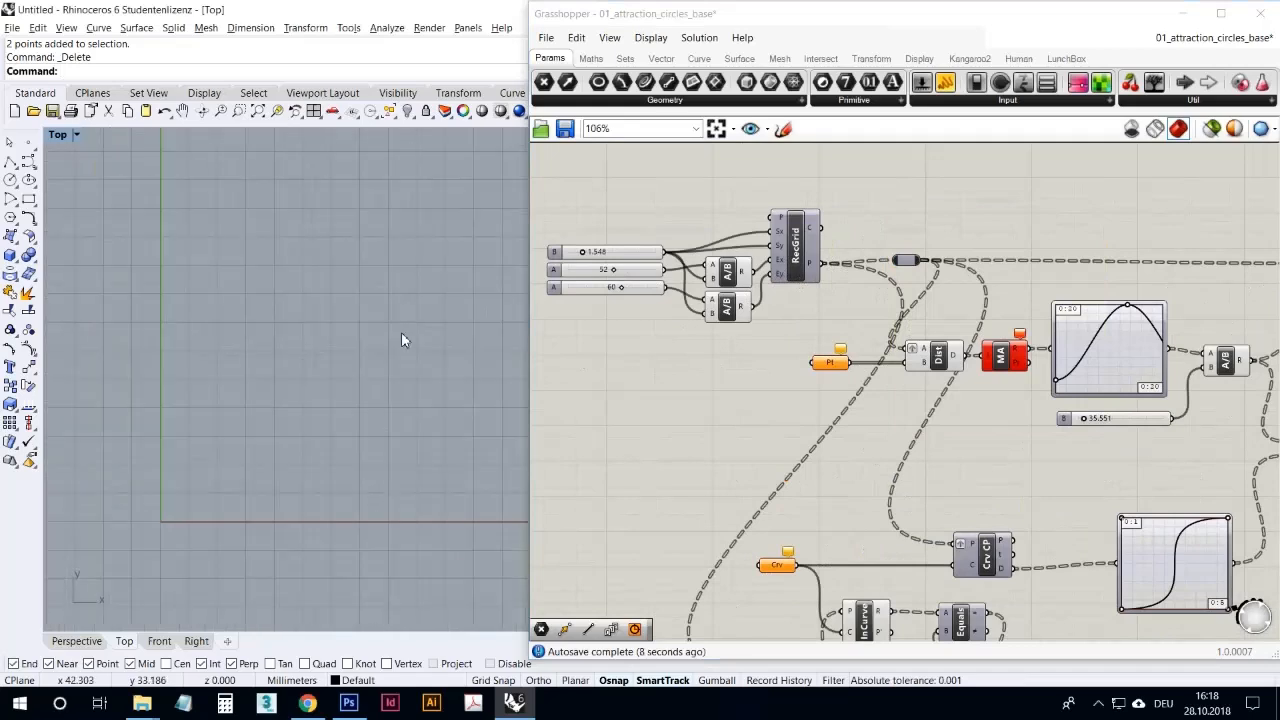
scroll(701, 363, "down", 3)
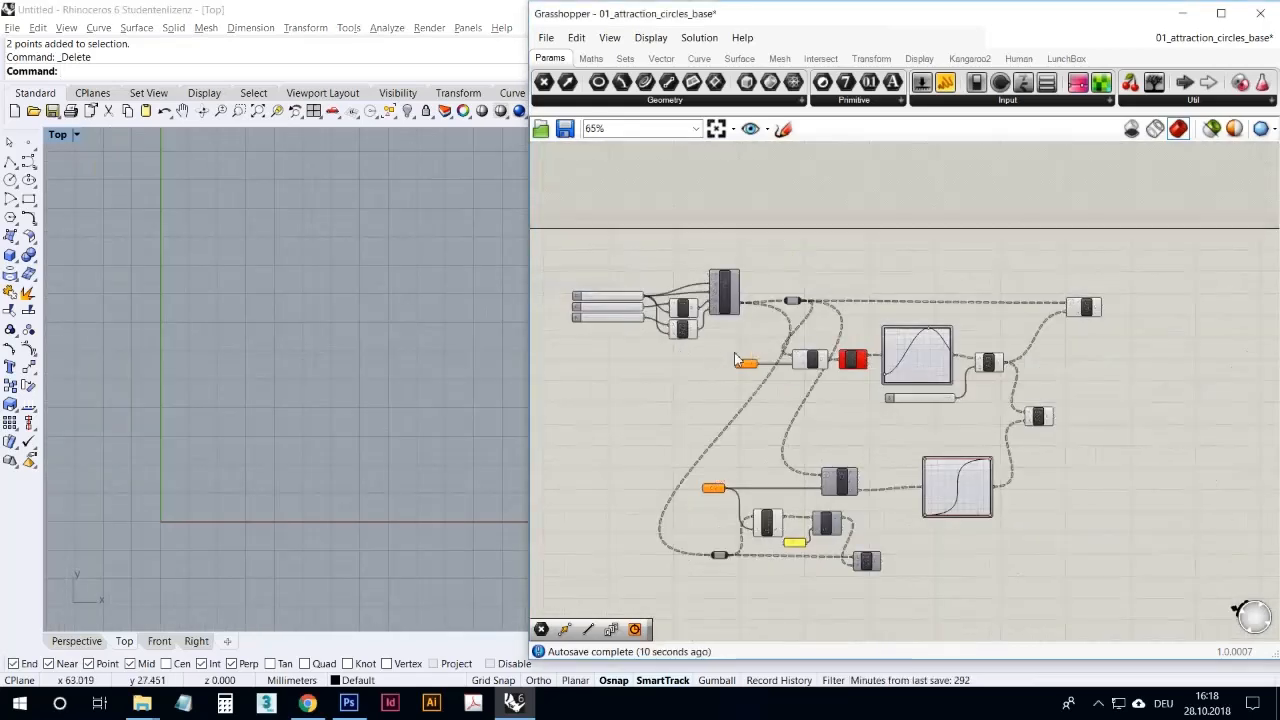
Examine the point-attractor branch and the curve-attractor branch of the definition by highlighting each group of components
right_click_drag(1123, 575, 1126, 514)
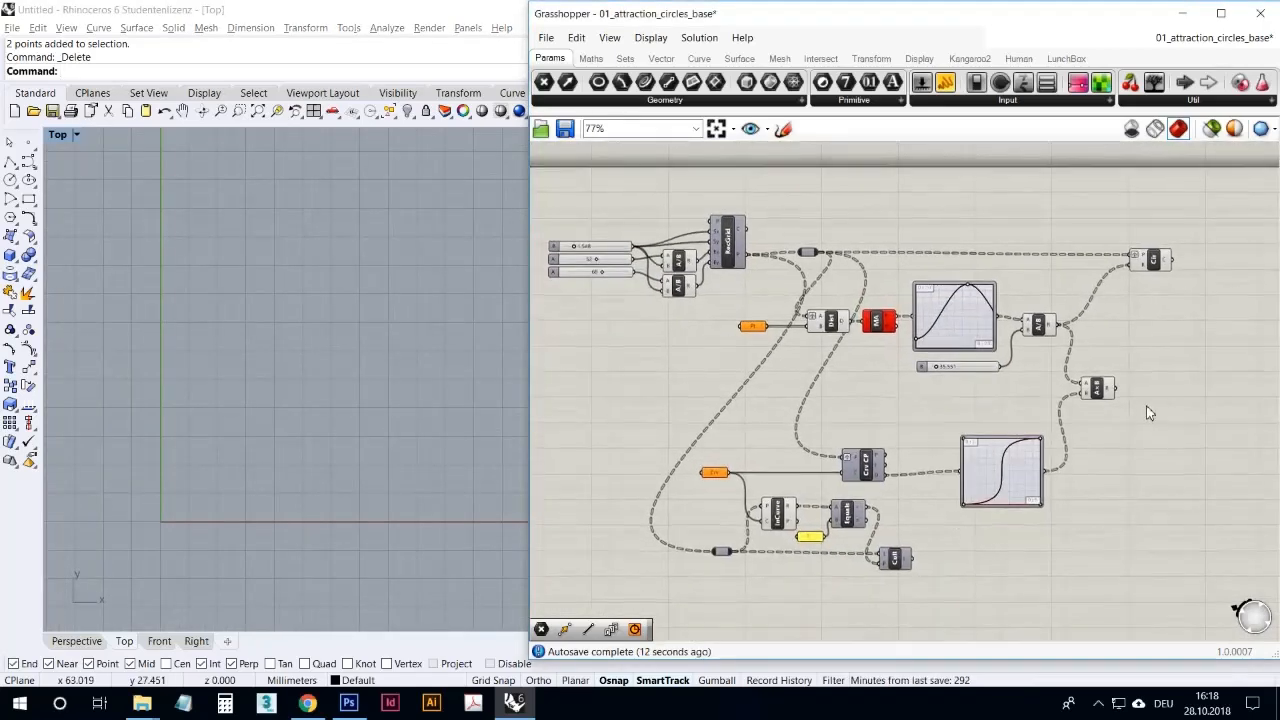
left_click_drag(1202, 384, 585, 191)
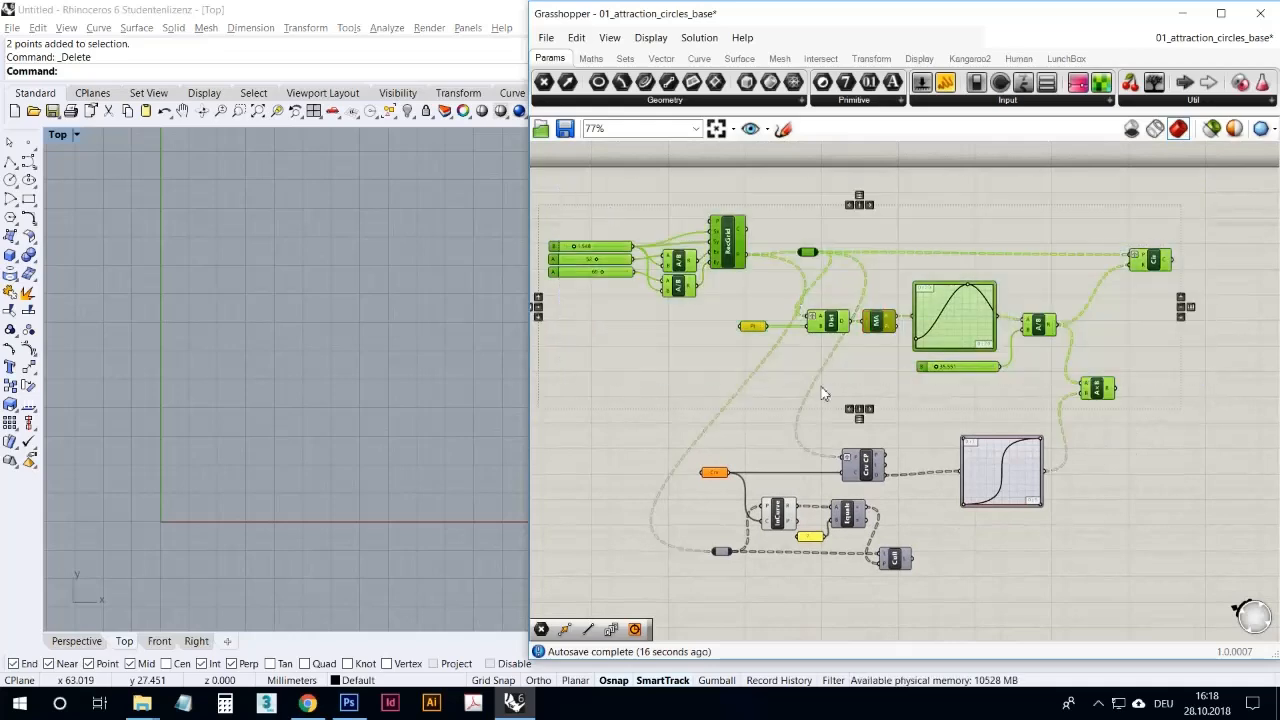
left_click(705, 379)
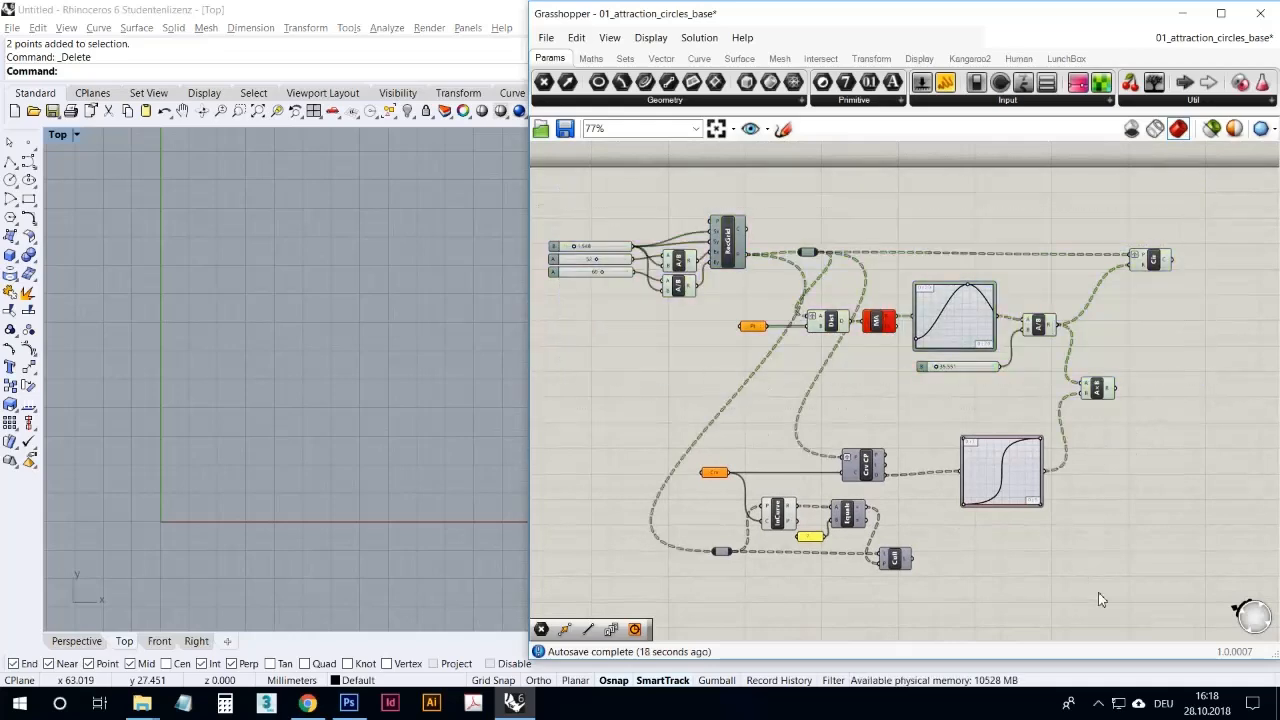
left_click_drag(1122, 617, 673, 405)
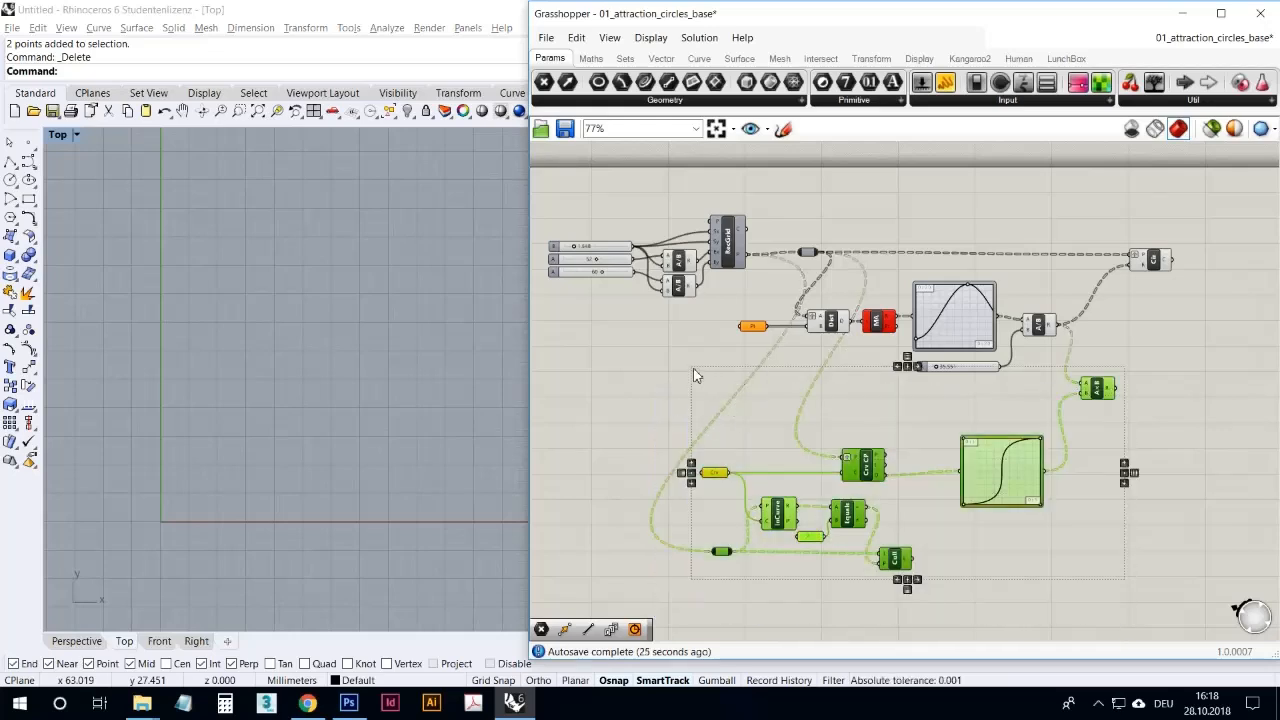
left_click(697, 375)
left_click_drag(1228, 371, 630, 180)
left_click(976, 203)
right_click_drag(760, 347, 772, 352)
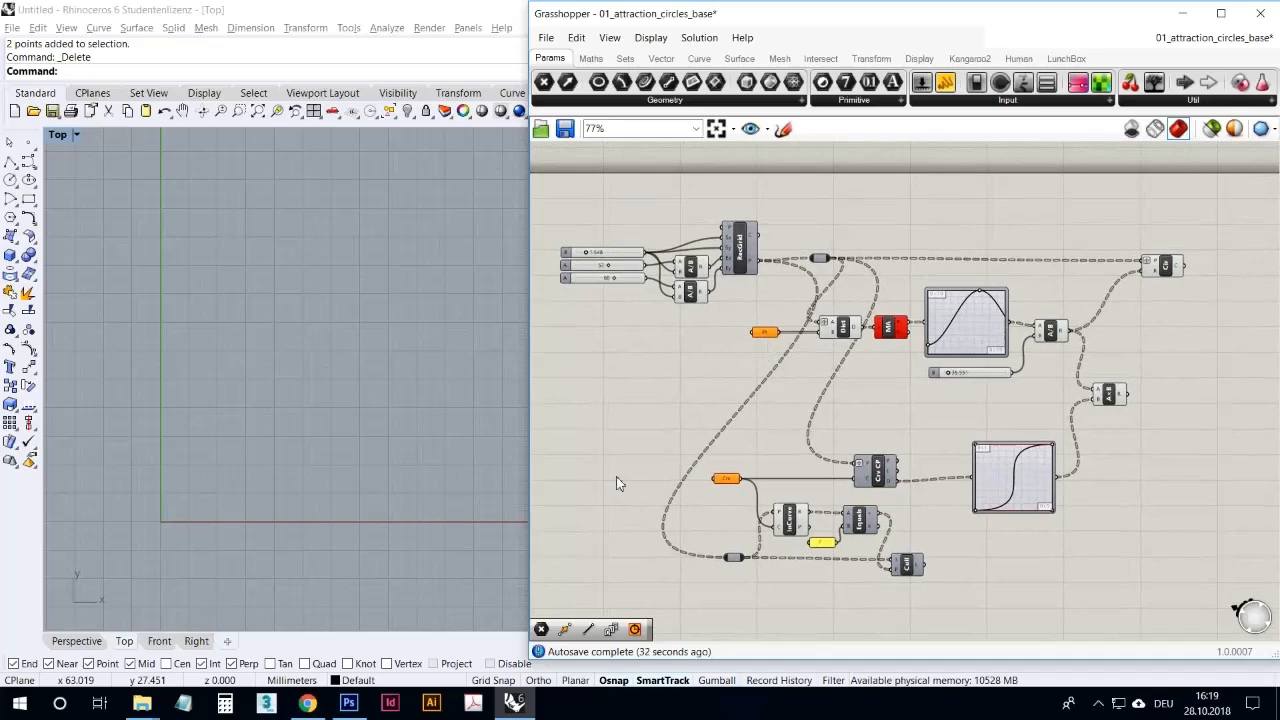
View the reference image skatar_attraction_circles.png in Chrome, and return to Grasshopper to locate the empty point parameter feeding Dist
left_click(307, 703)
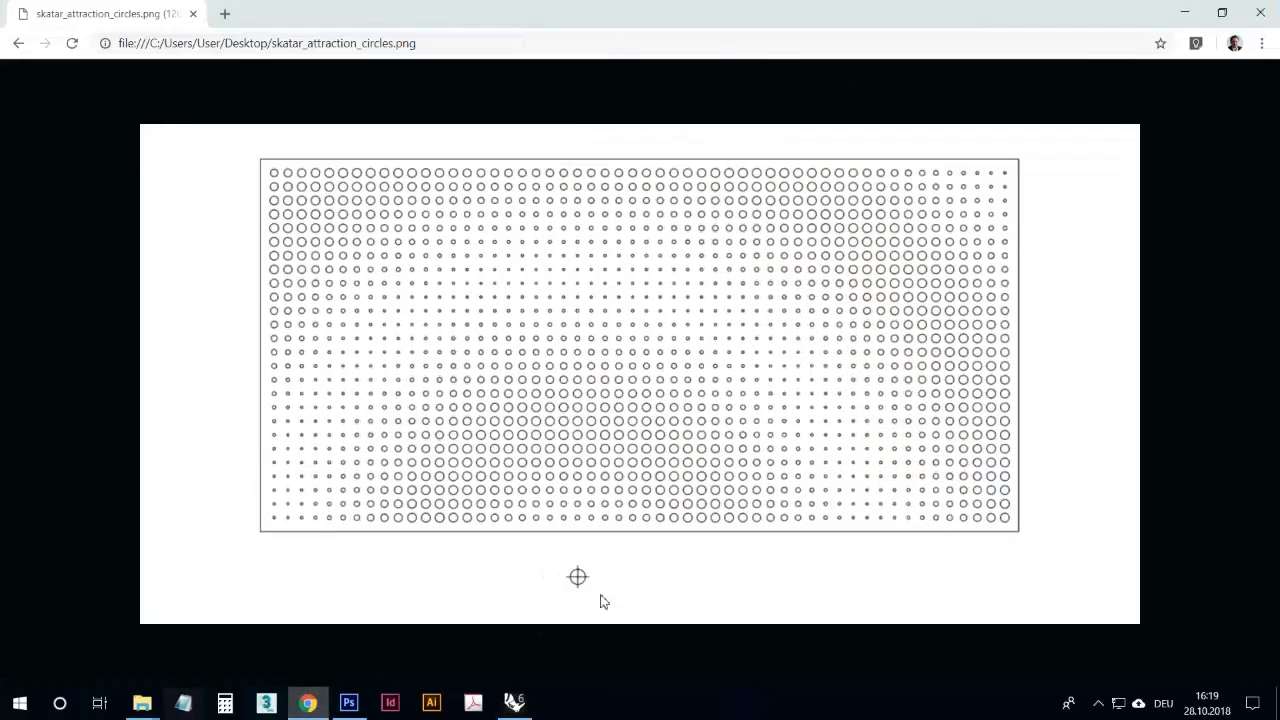
left_click(518, 712)
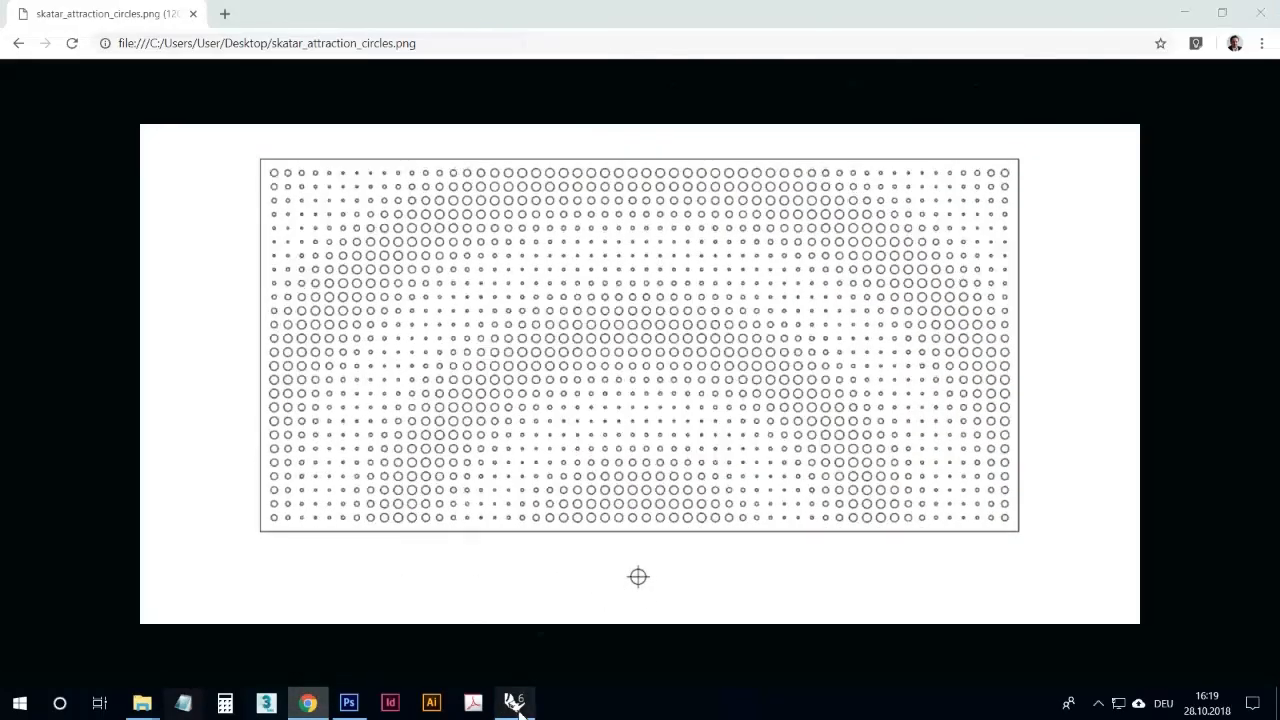
left_click(768, 333)
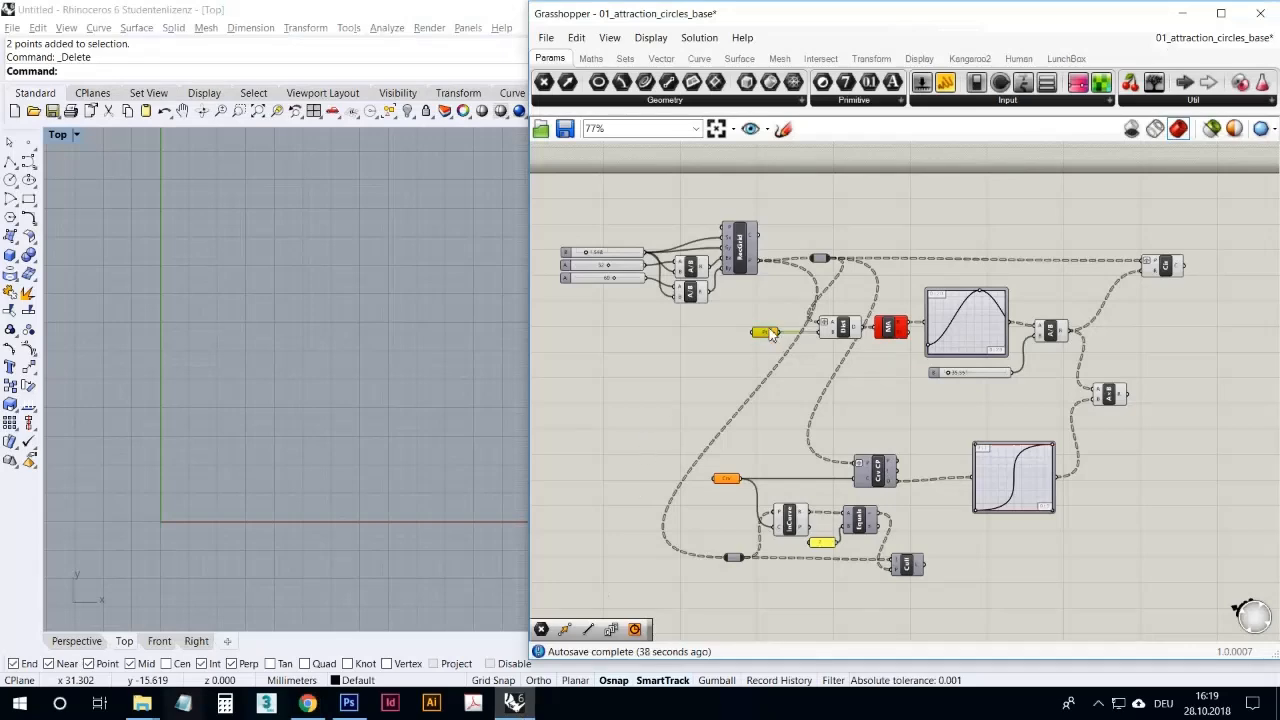
left_click(742, 383)
scroll(762, 313, "up", 4)
scroll(745, 357, "down", 3)
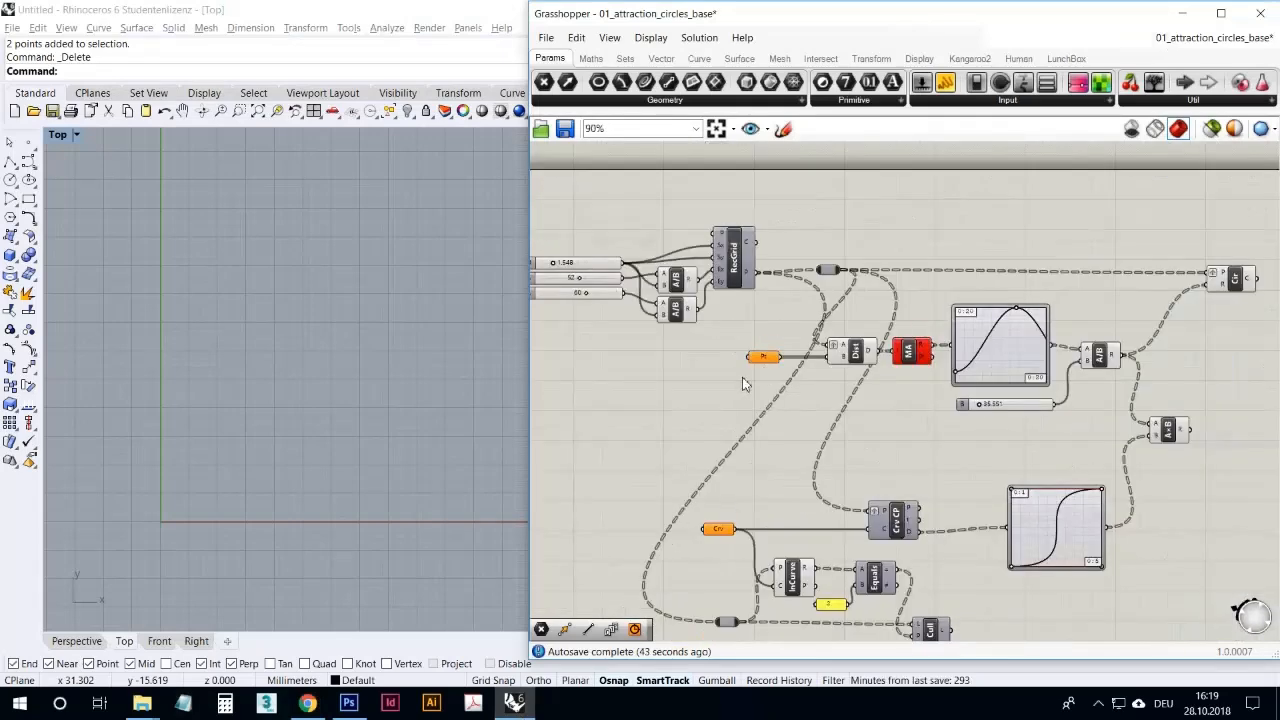
Place three point objects in Rhino's Top viewport, one beyond the green axis and two below the red axis
left_click(28, 142)
left_click(90, 455)
right_click(106, 488)
left_click(217, 558)
right_click_drag(370, 565, 376, 567)
right_click(380, 567)
left_click(424, 561)
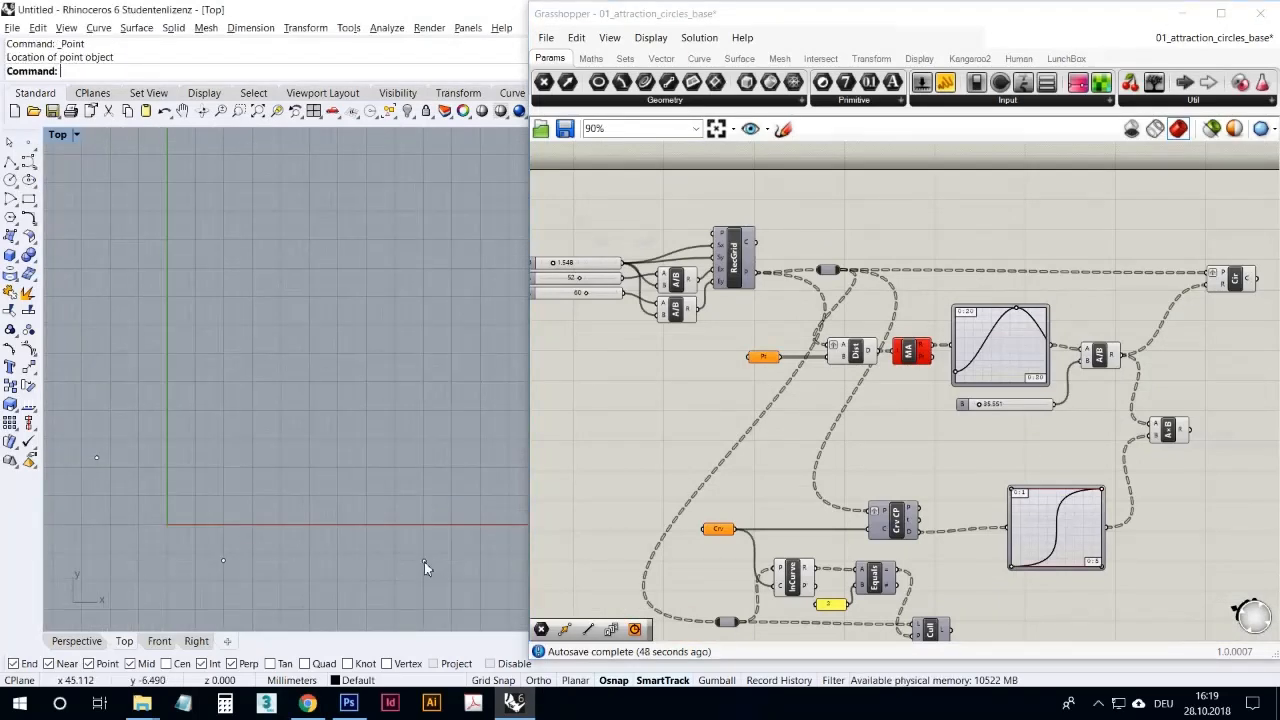
Reference the three Rhino points in the empty point parameter using Set Multiple Points
right_click(768, 358)
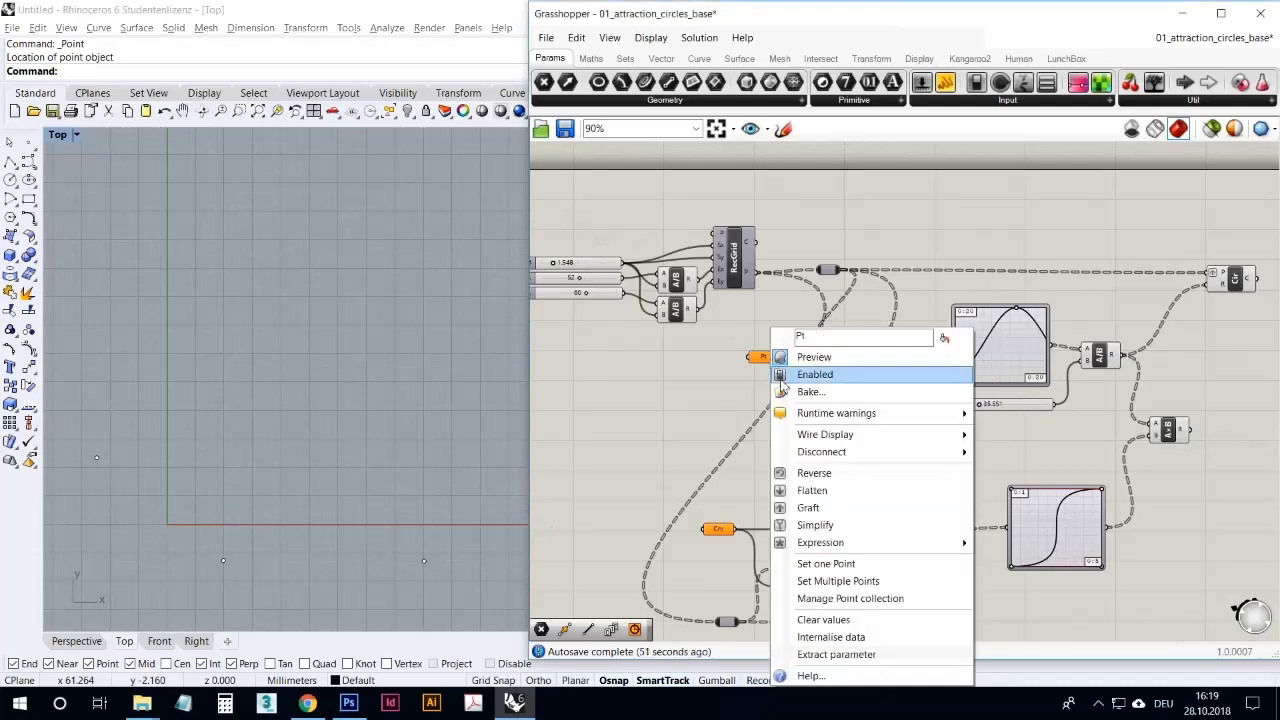
left_click(874, 588)
left_click_drag(511, 602, 64, 348)
key("Return")
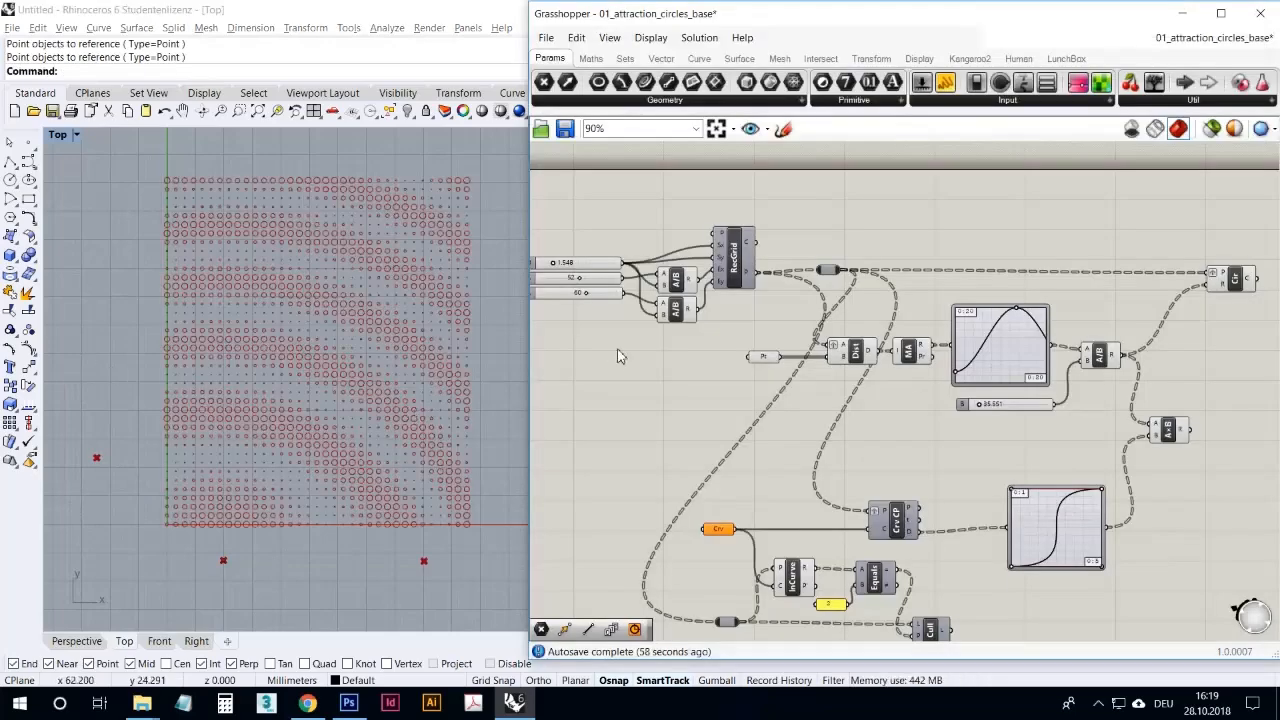
Reposition the three attractor points, raising the one beside the grid and shifting the two below it towards the grid's lower-left corner
left_click_drag(227, 563, 193, 560)
left_click_drag(97, 458, 97, 313)
mouse_move(421, 563)
left_mouse_down()
mouse_move(368, 558)
mouse_move(399, 568)
left_mouse_up()
left_click_drag(99, 318, 100, 374)
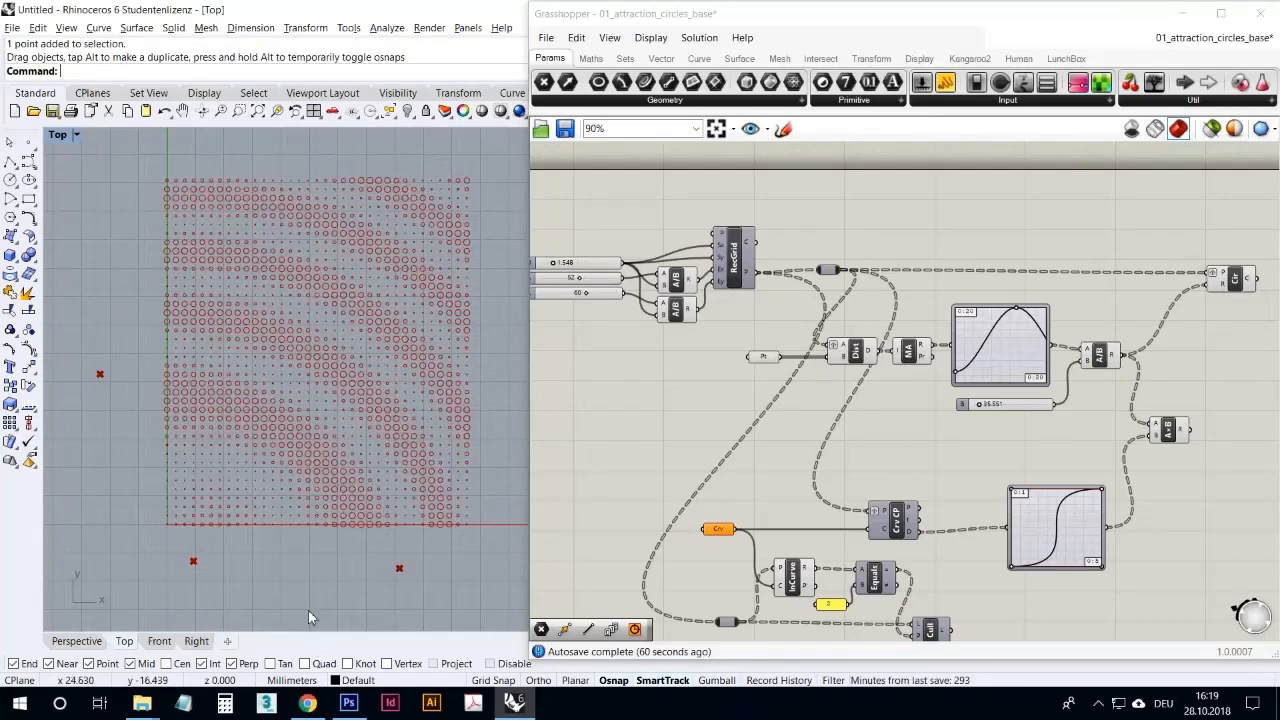
left_click_drag(197, 571, 129, 565)
left_click_drag(399, 572, 277, 573)
left_click(626, 414)
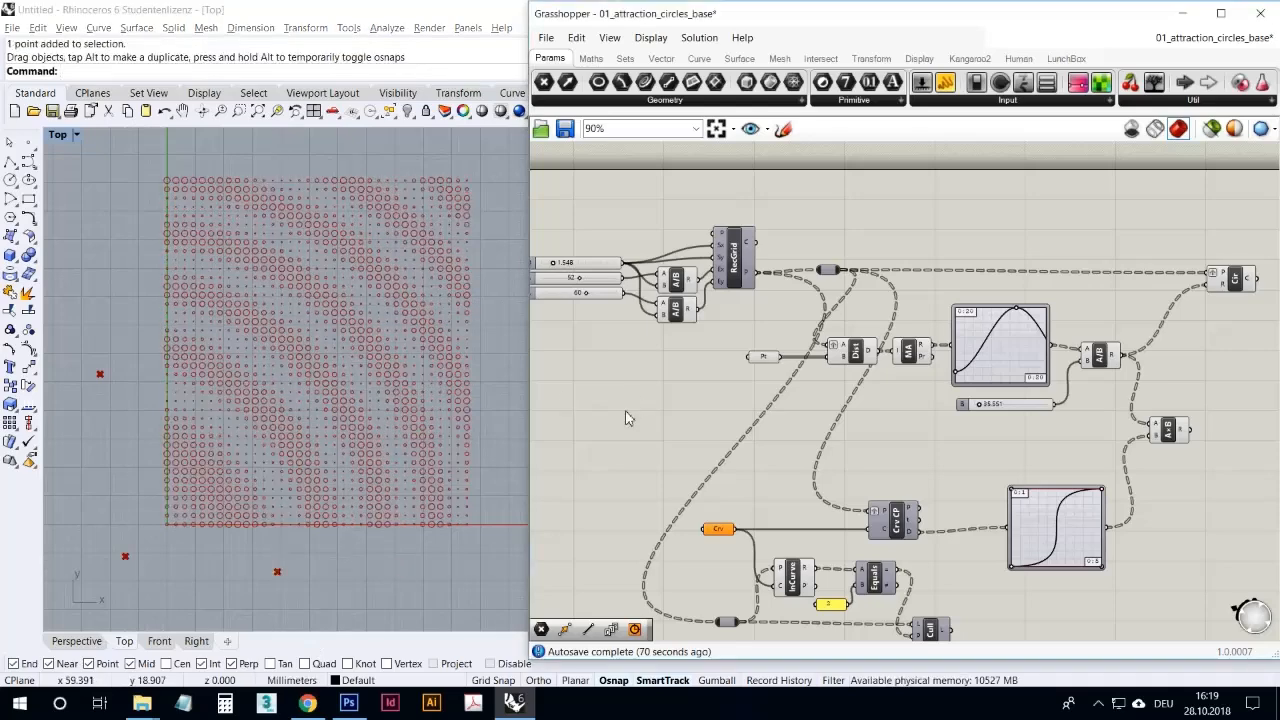
Highlight the attractor points feeding Dist and move the two leftmost ones, lowering the side point and shifting the lower one slightly right
right_click_drag(704, 403, 732, 397)
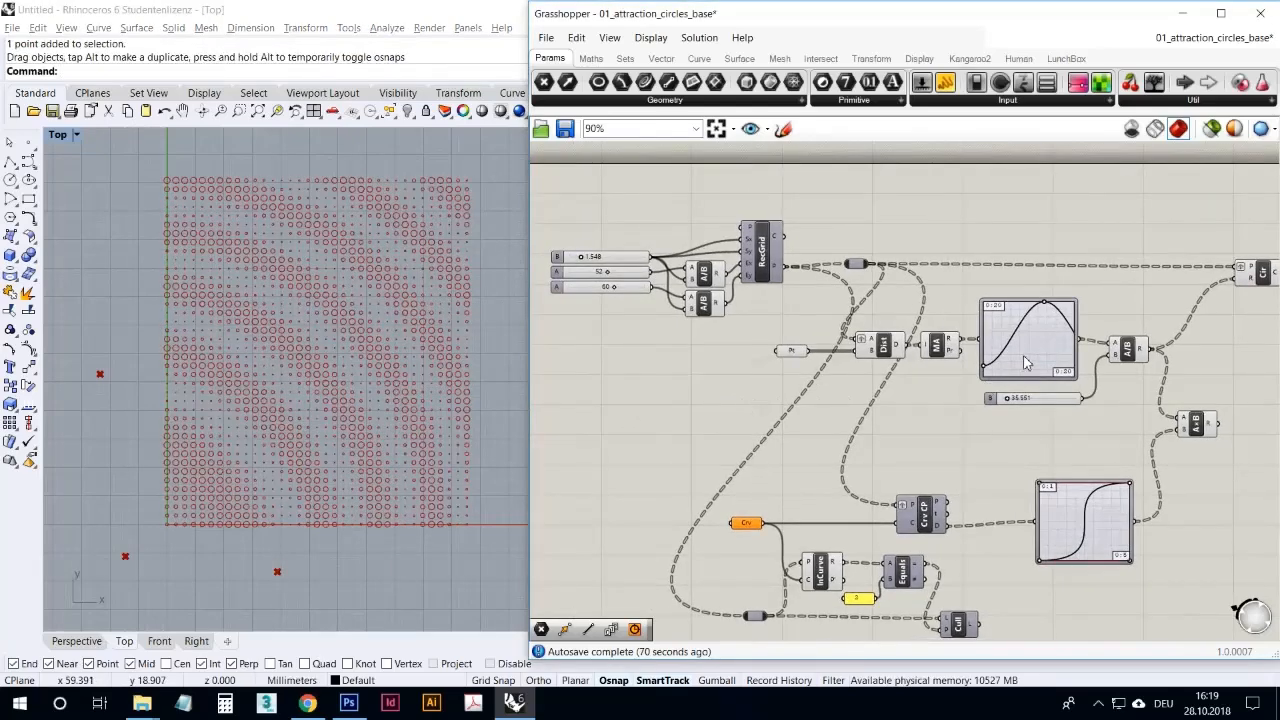
left_click(884, 345)
left_click(887, 380)
scroll(891, 320, "up", 3)
right_click_drag(854, 311, 879, 337)
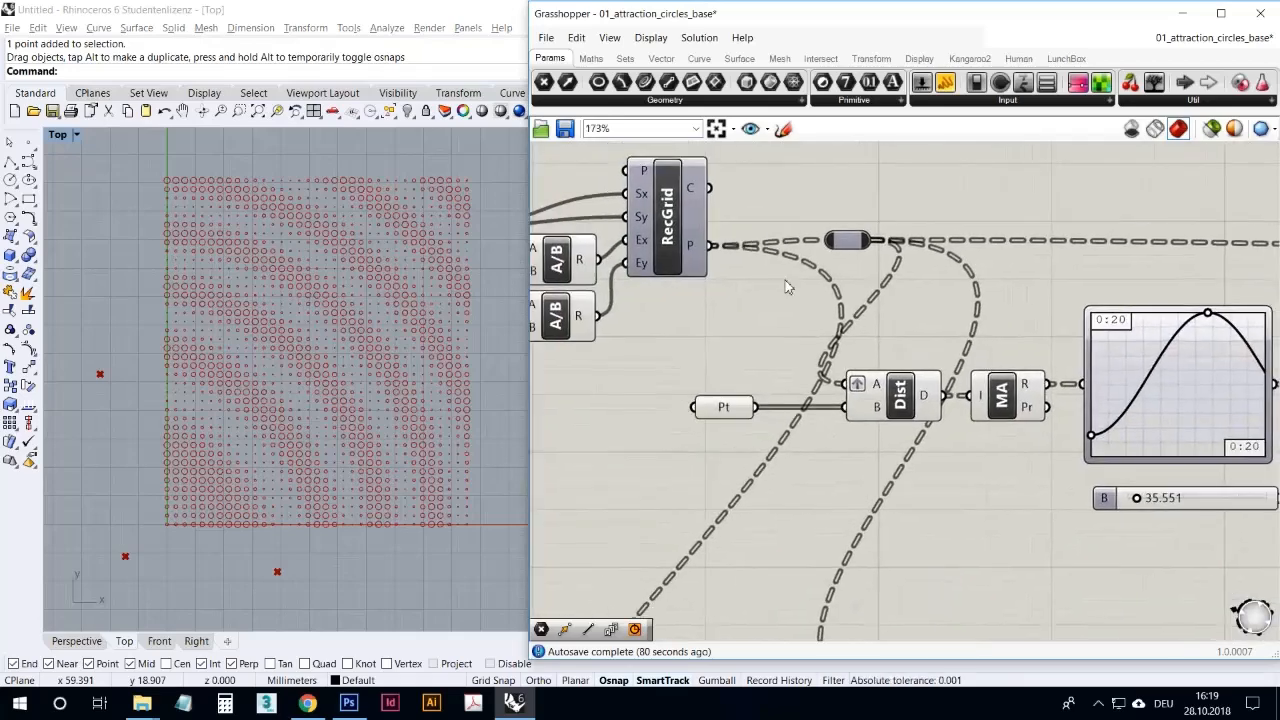
left_click(737, 411)
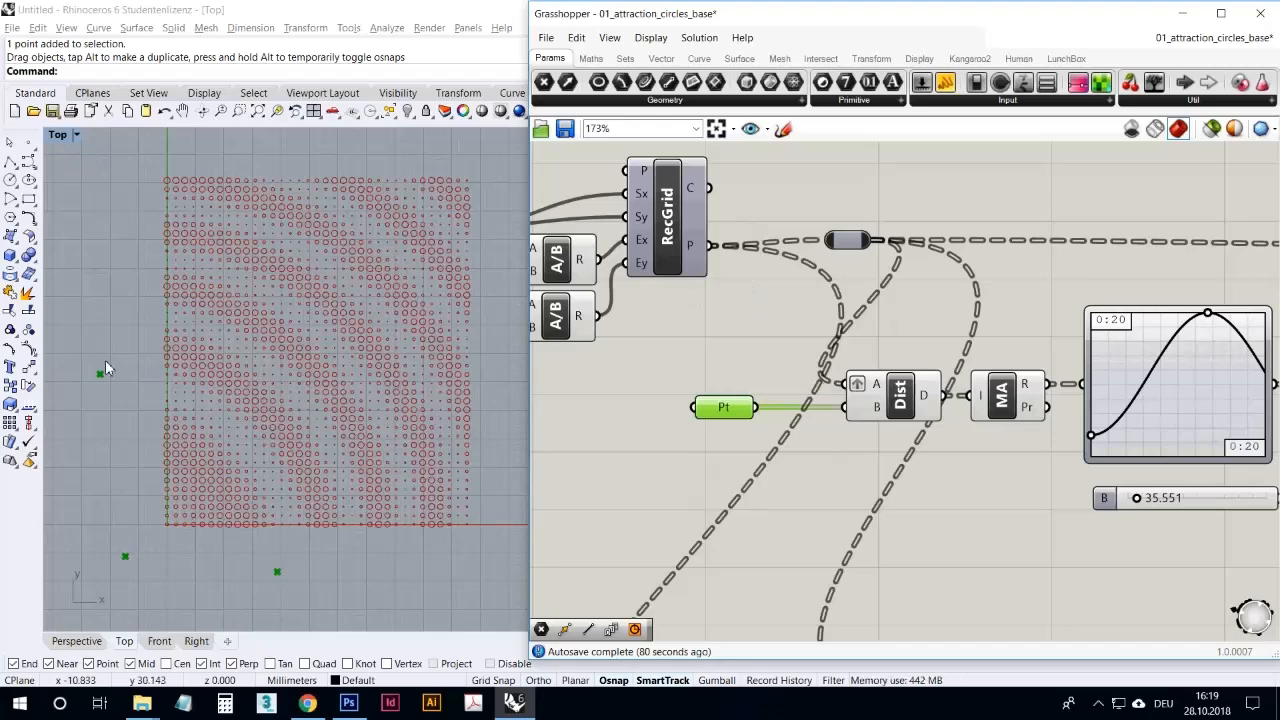
left_click_drag(101, 373, 105, 459)
left_click_drag(125, 558, 148, 571)
left_click(868, 466)
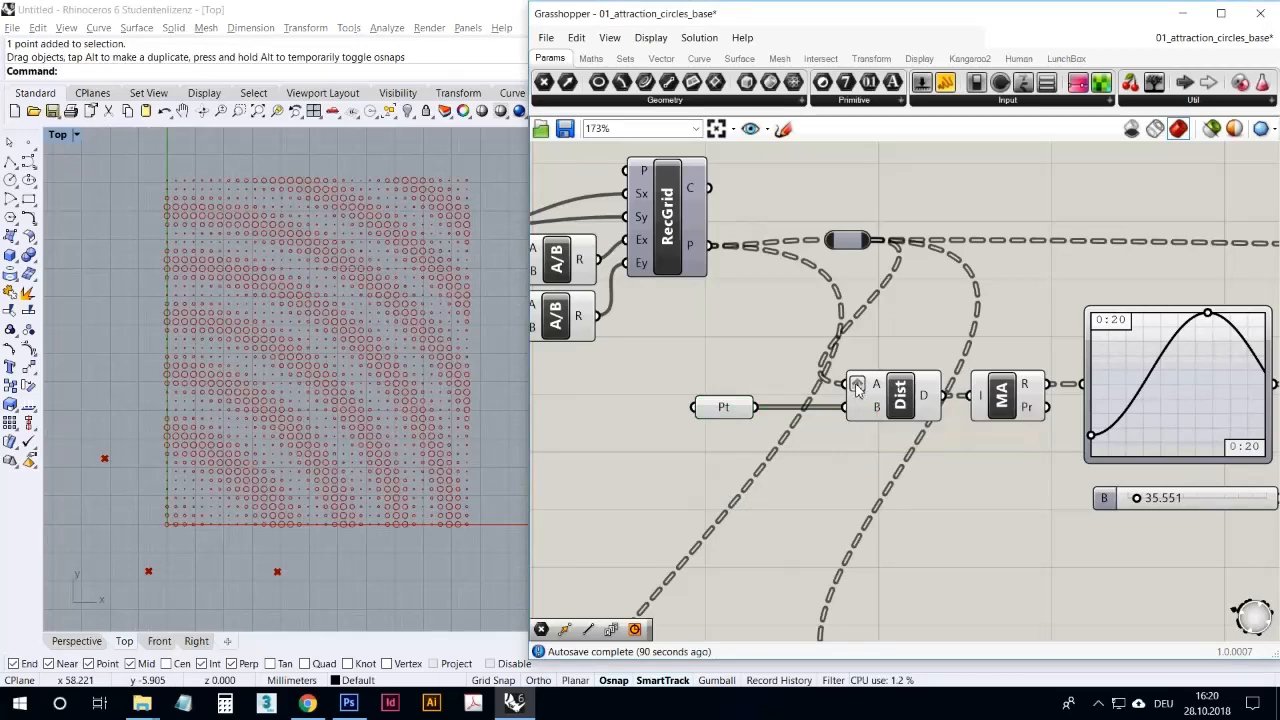
Examine how the averaged distances pass through the graph mapper and the division into the circle radius
scroll(800, 445, "down", 2)
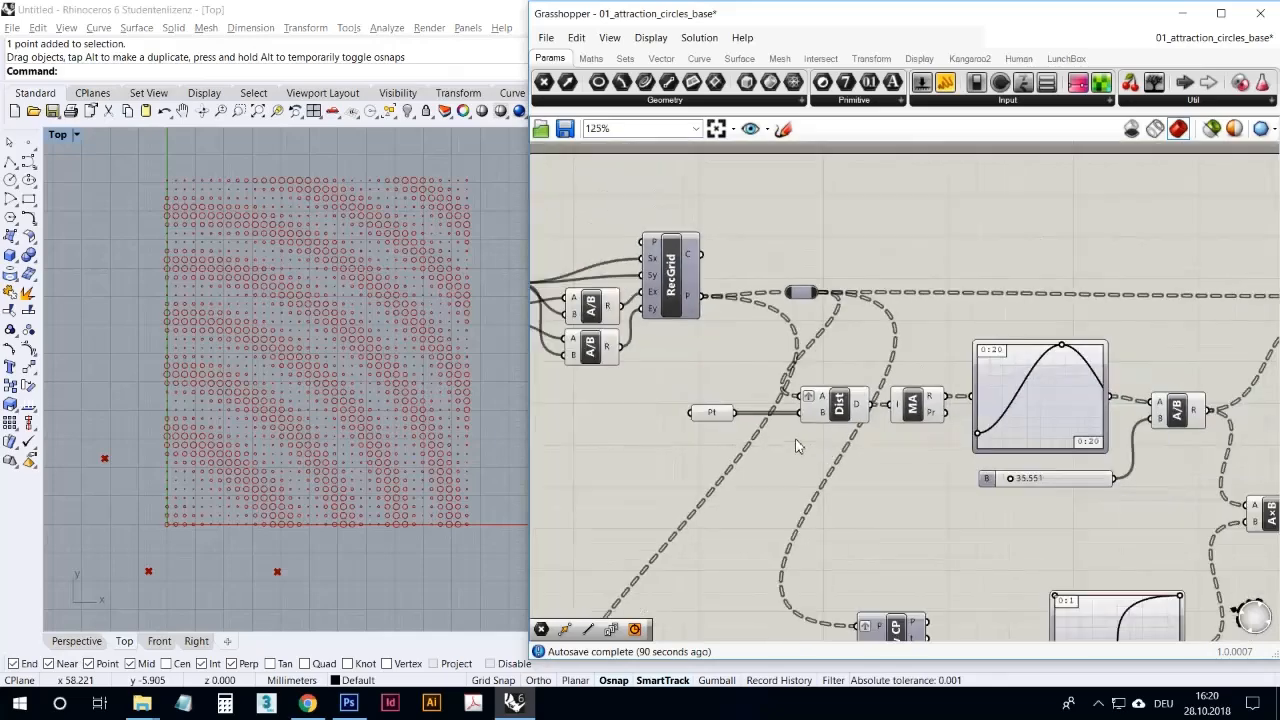
left_click(918, 410)
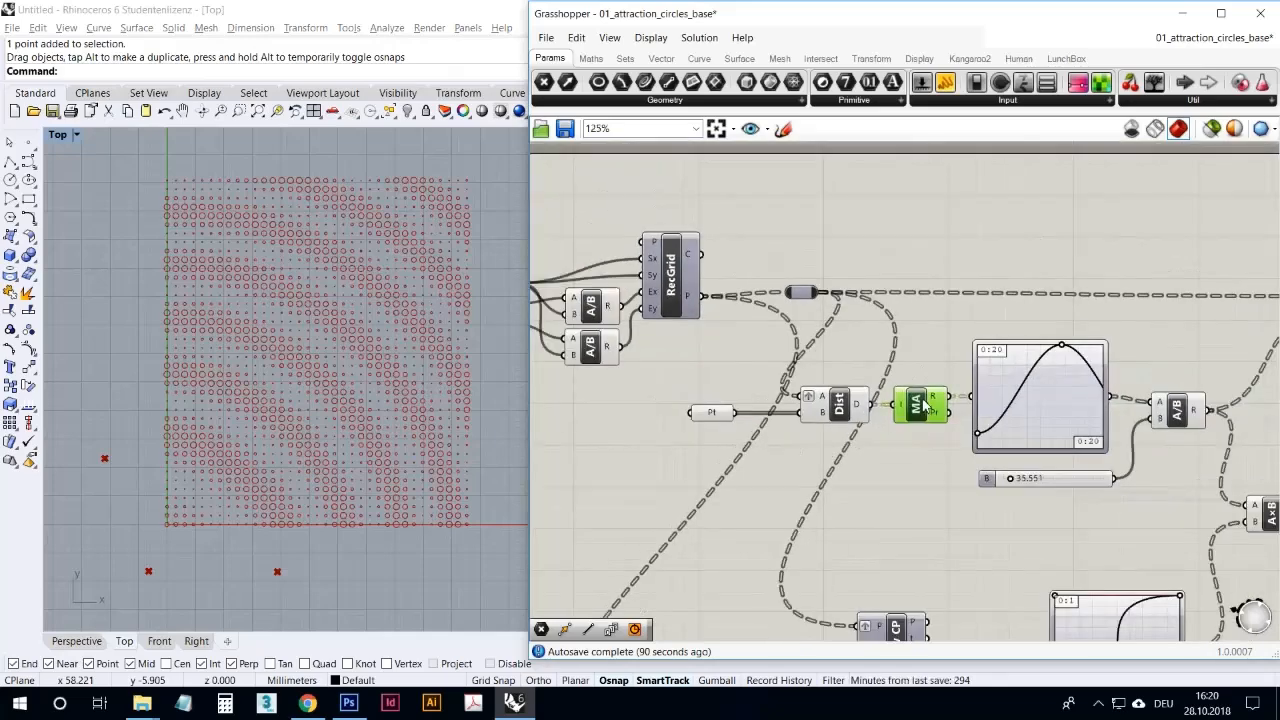
right_click_drag(915, 450, 718, 476)
scroll(805, 452, "up", 3)
scroll(706, 475, "down", 4)
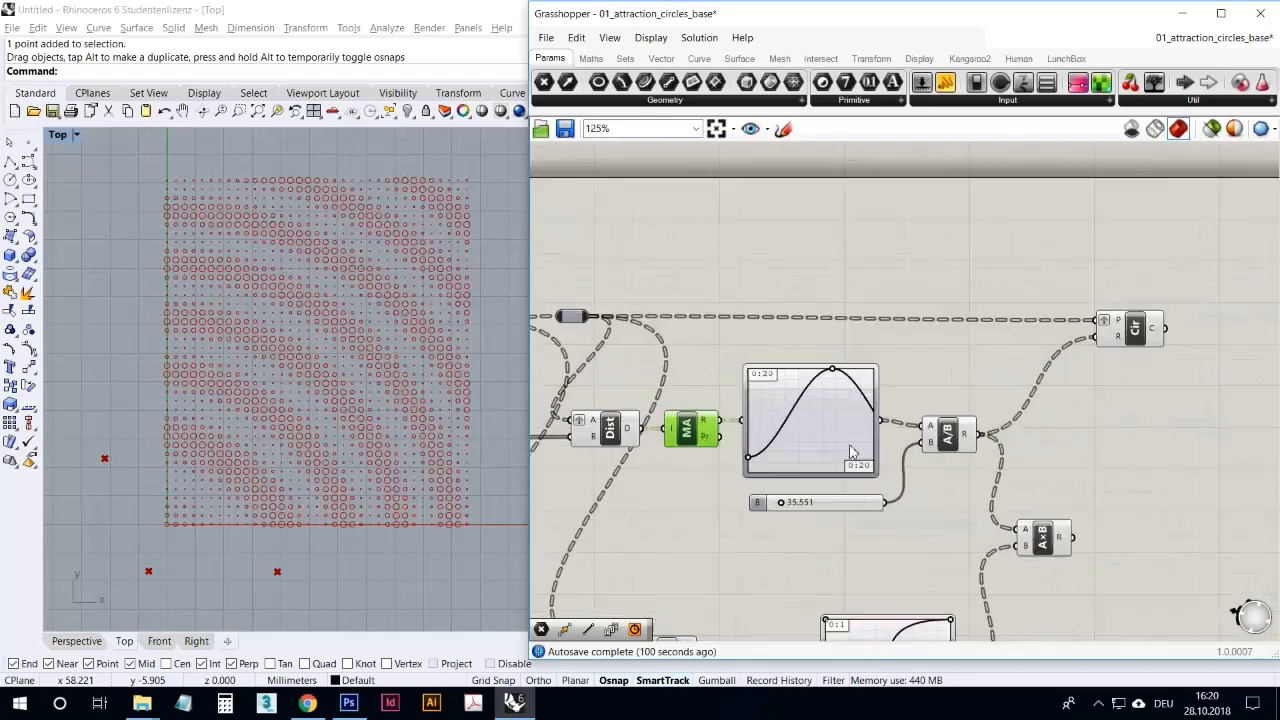
scroll(835, 453, "up", 3)
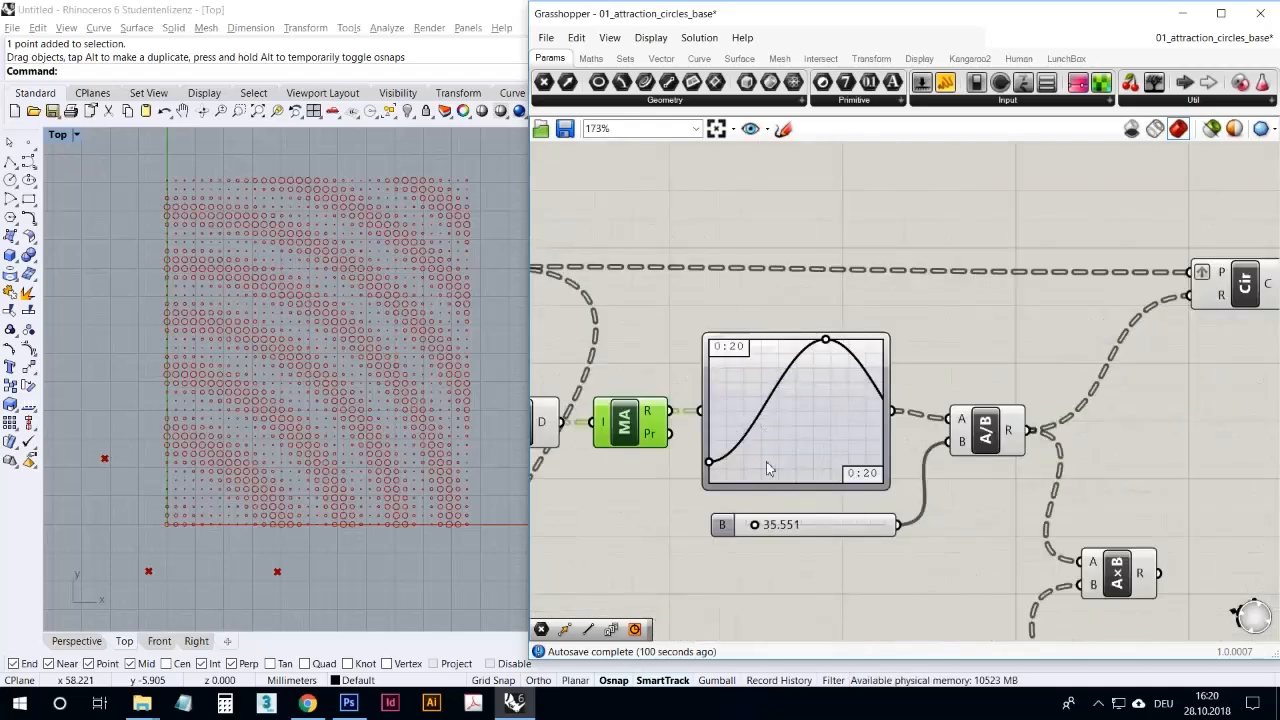
right_click_drag(781, 414, 887, 413)
scroll(869, 384, "down", 2)
scroll(880, 384, "up", 1)
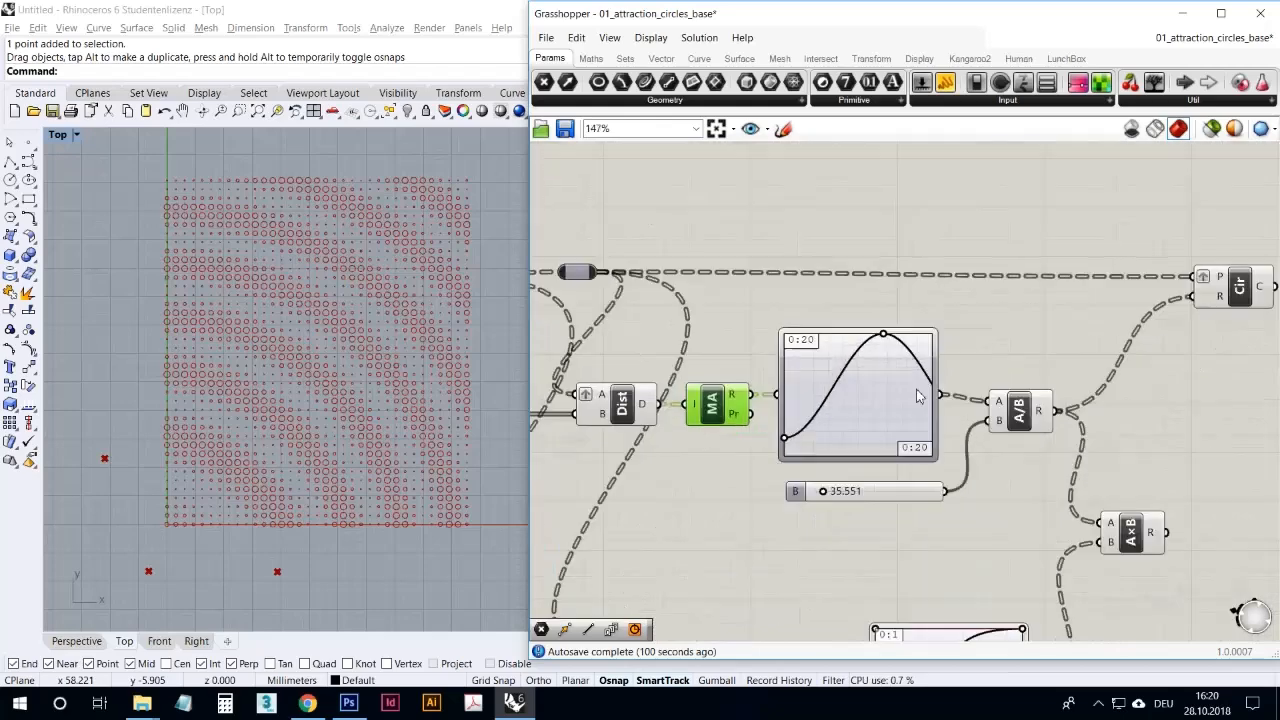
Check the graph mapper's available graph types and move the Sine curve's peak handle to the graph's upper-right corner
right_click(880, 384)
mouse_move(952, 580)
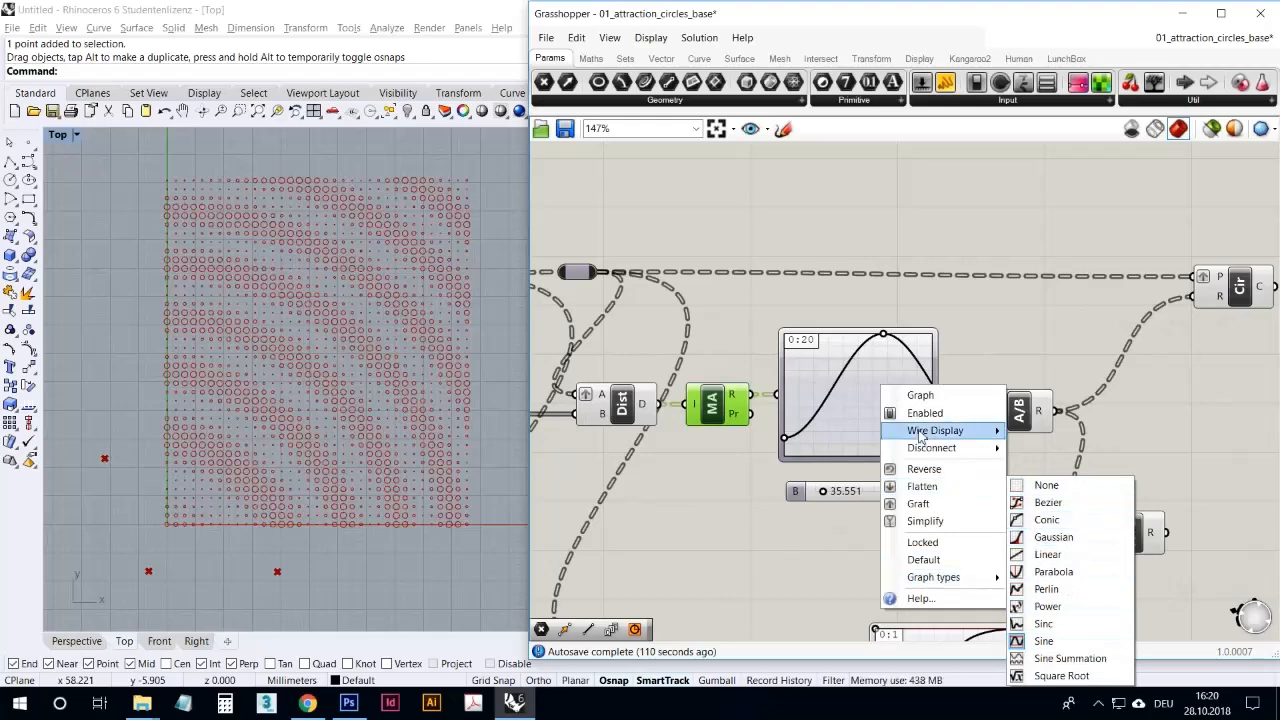
left_click(868, 404)
left_click_drag(883, 335, 940, 320)
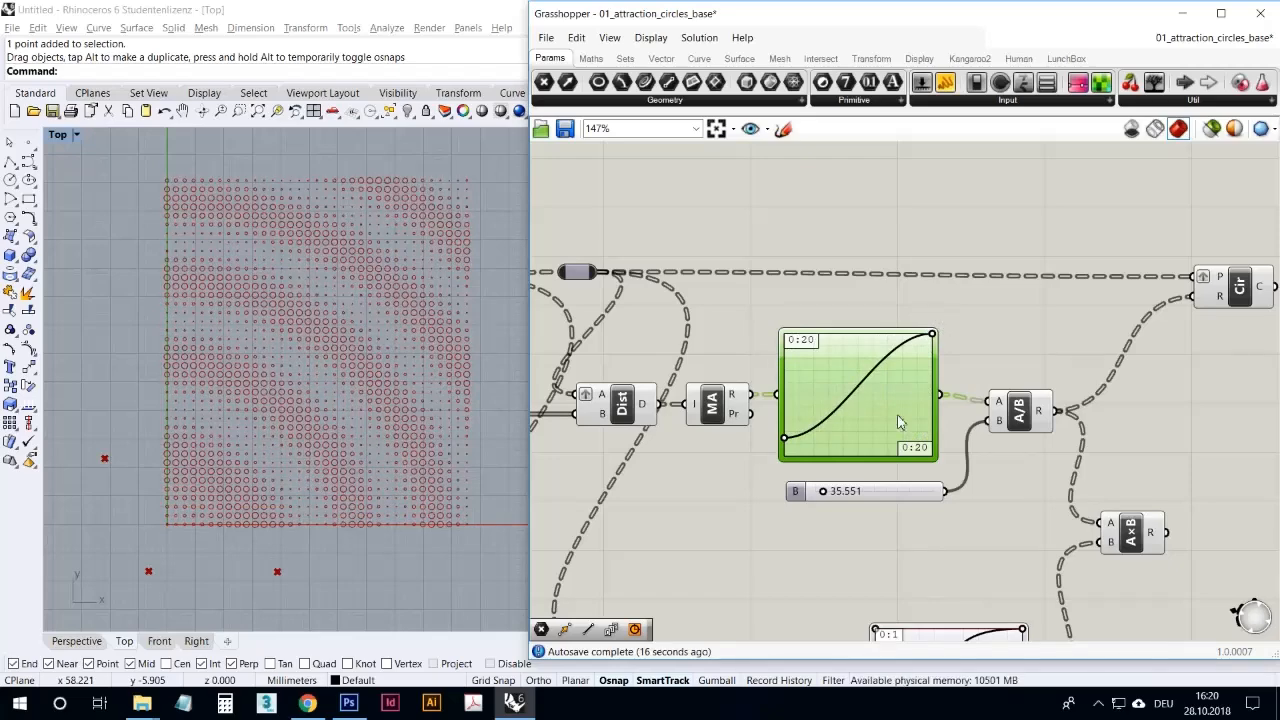
Deselect the graph mapper and move the Circle component slightly closer to the A/B division
mouse_move(821, 495)
left_mouse_down()
mouse_move(852, 500)
mouse_move(830, 502)
left_mouse_up()
left_click(857, 523)
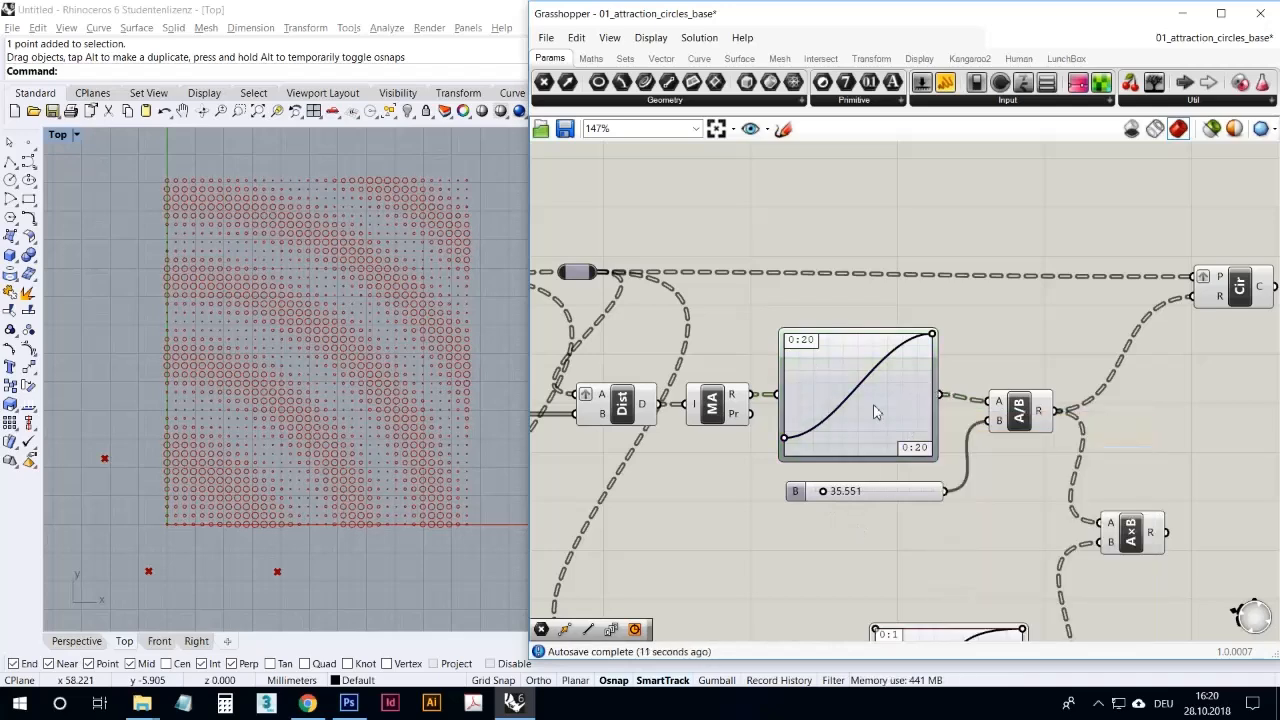
left_click_drag(1248, 302, 1196, 298)
left_click(1173, 336)
left_click(1200, 290)
left_click(1188, 374)
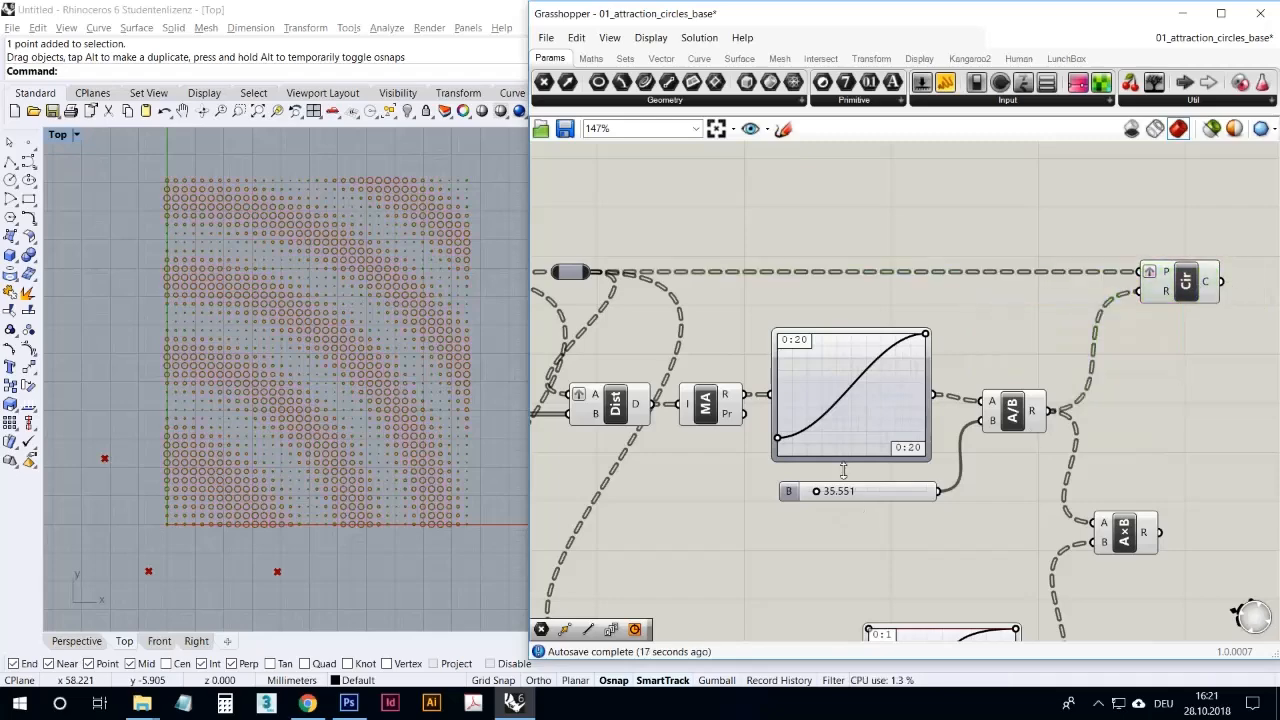
Draw a closed degree-3 free-form curve across the circle grid, with a narrow upper lobe widening into two lower lobes
scroll(843, 470, "down", 3)
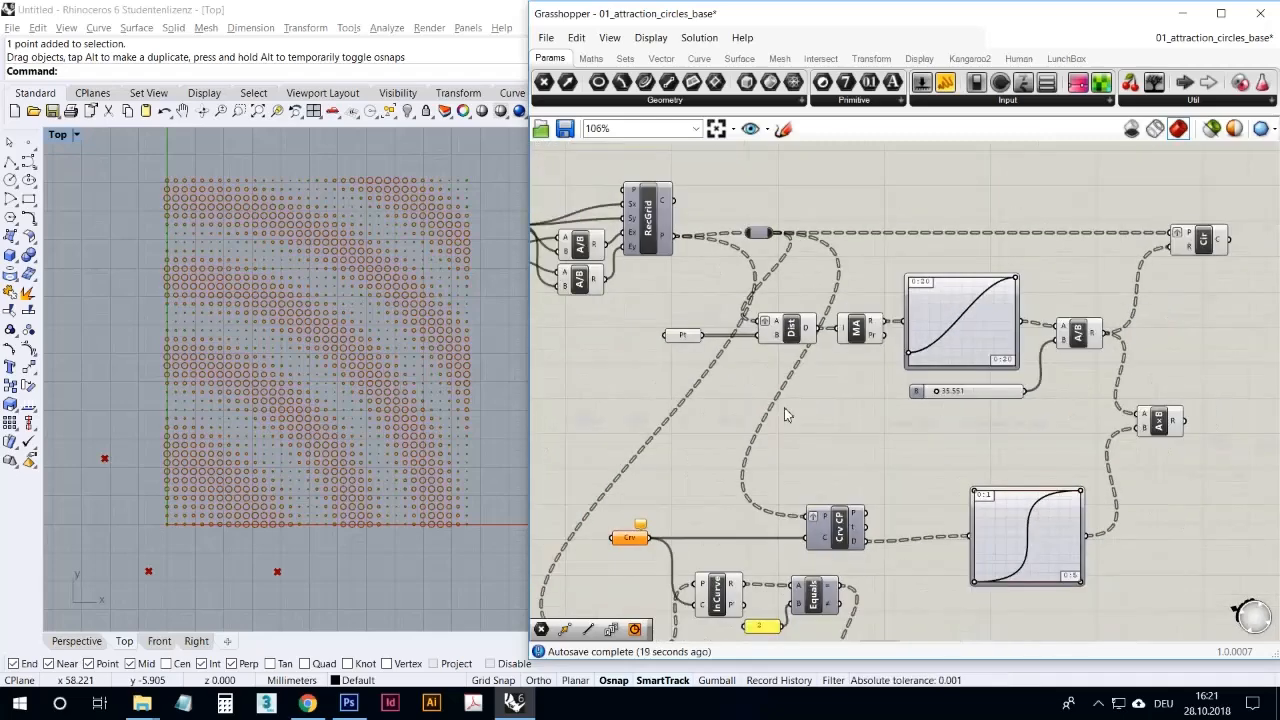
right_click_drag(785, 410, 862, 362)
scroll(860, 362, "down", 2)
left_click_drag(1147, 583, 986, 577)
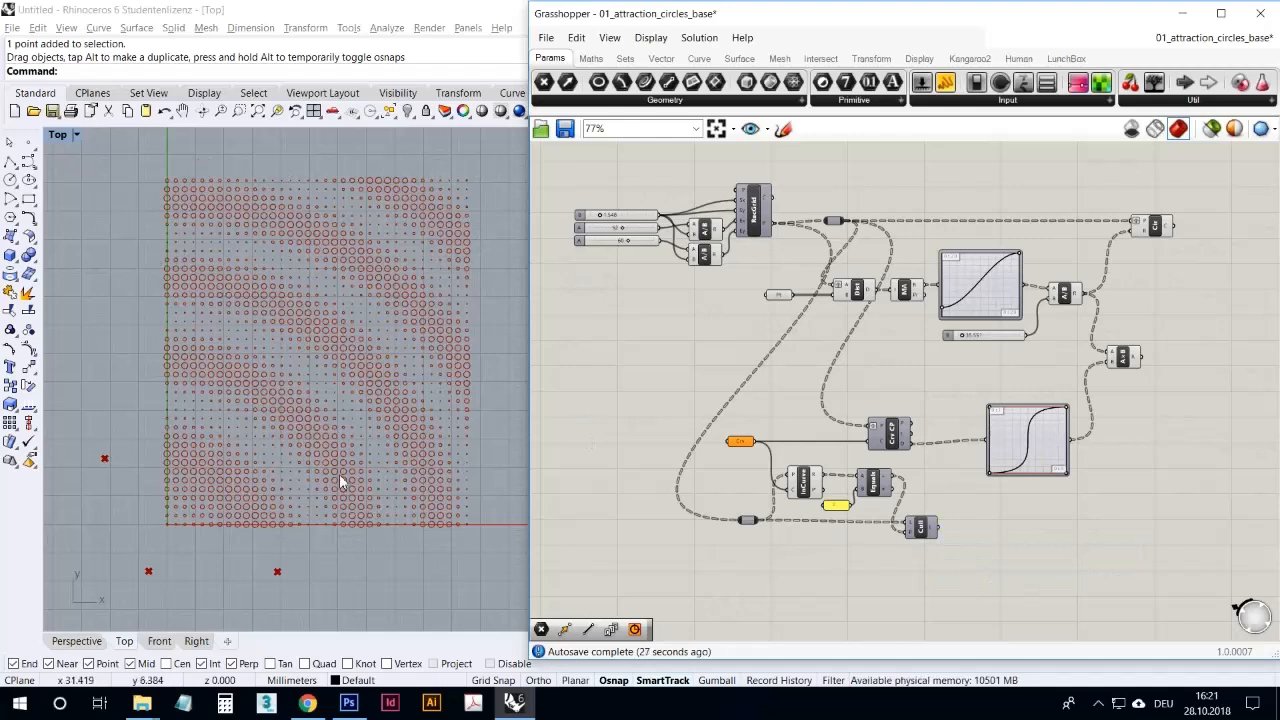
left_click(29, 160)
left_click(386, 232)
left_click(337, 212)
left_click(281, 240)
left_click(294, 303)
left_click(286, 366)
left_click(210, 410)
left_click(220, 458)
left_click(270, 494)
left_click(331, 478)
left_click(357, 416)
left_click(418, 424)
left_click(446, 404)
left_click(442, 364)
left_click(402, 336)
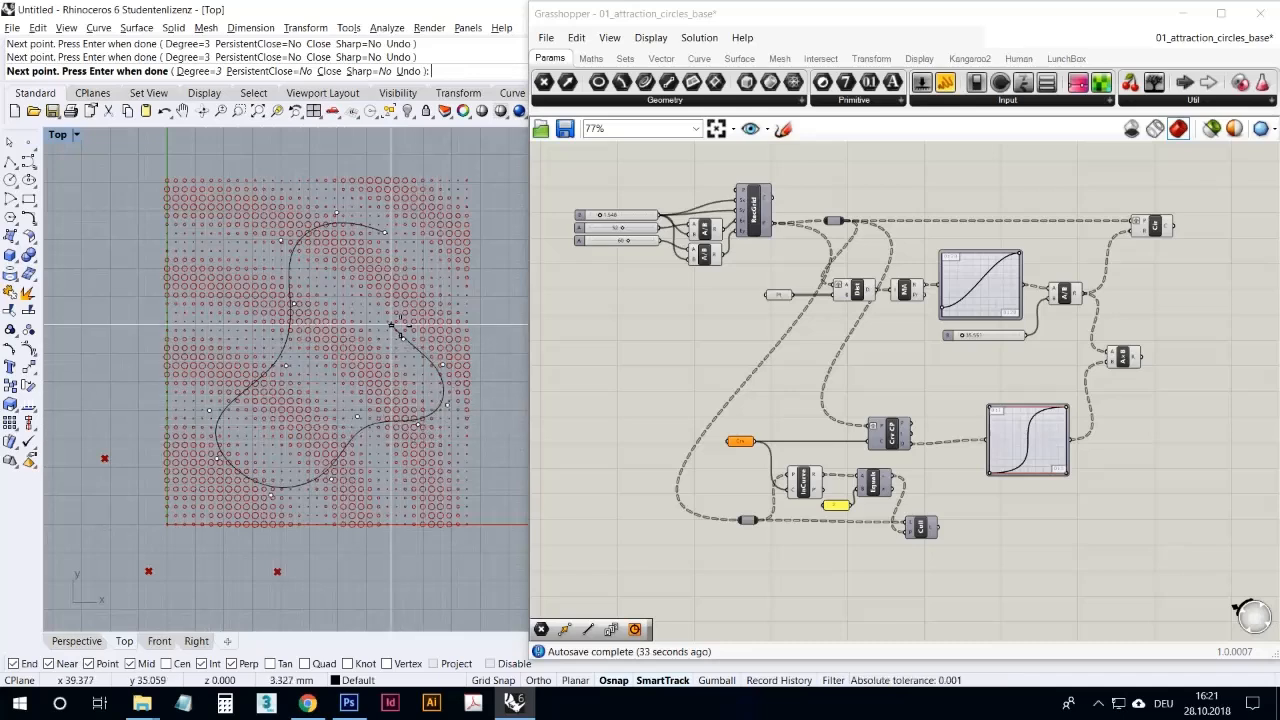
left_click(386, 232)
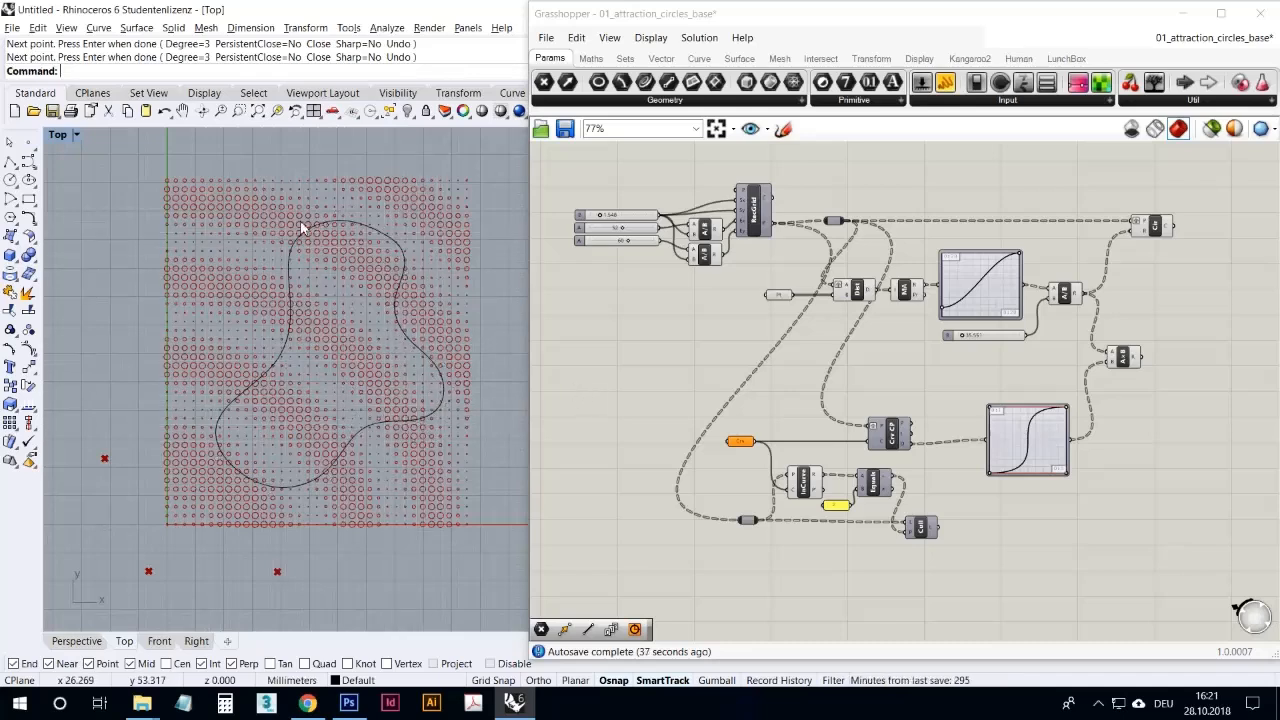
Reference the new closed curve in the Crv parameter that feeds the InCurve and Crv CP components
left_click(757, 478)
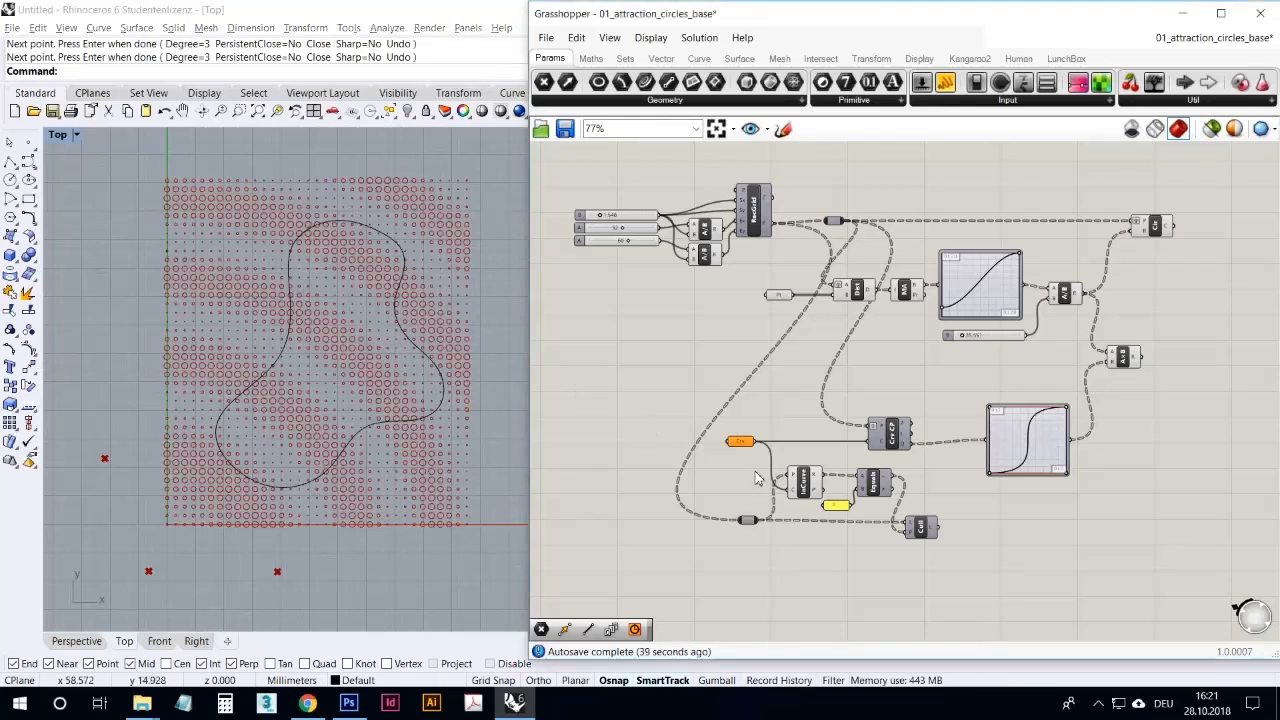
left_click(426, 357)
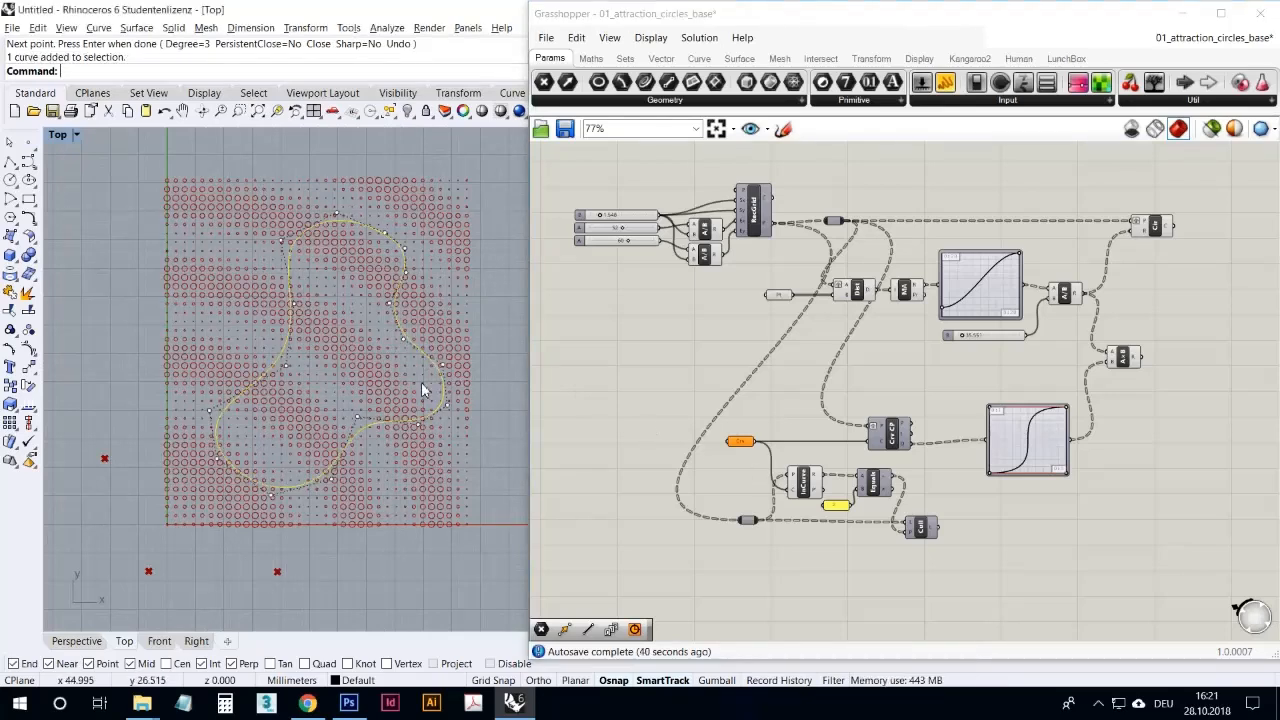
left_click(744, 473)
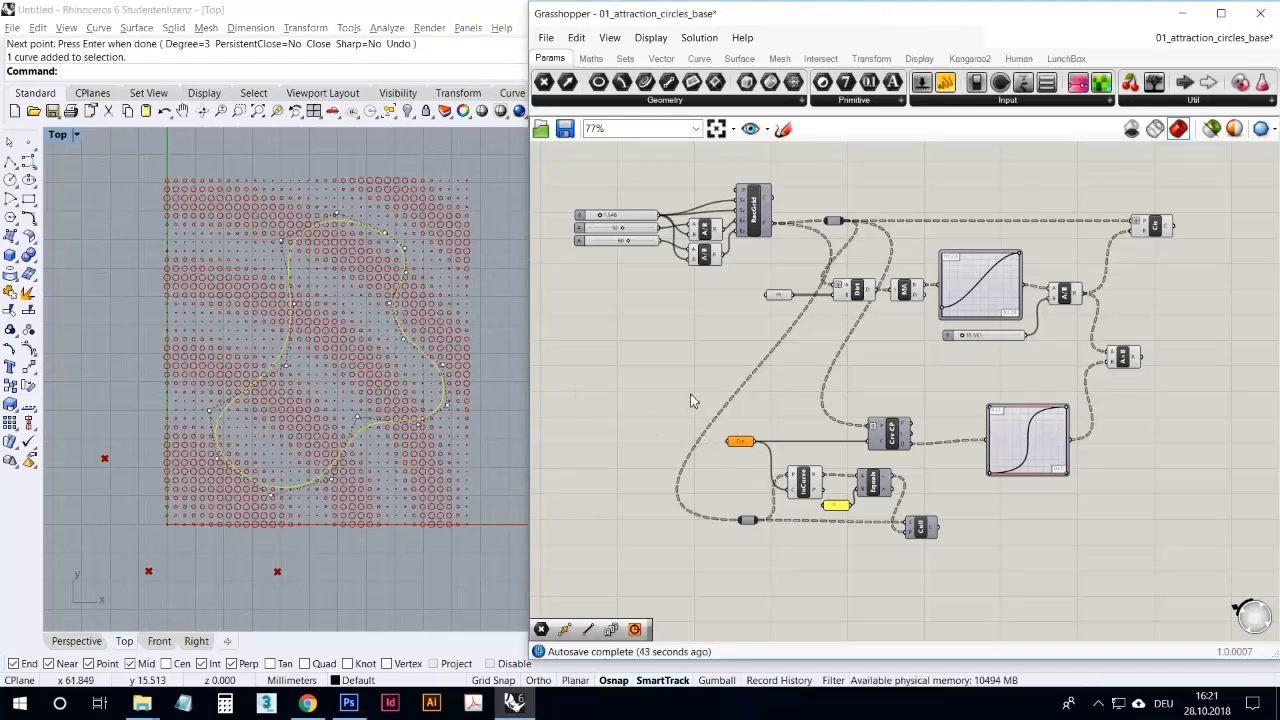
left_click(507, 318)
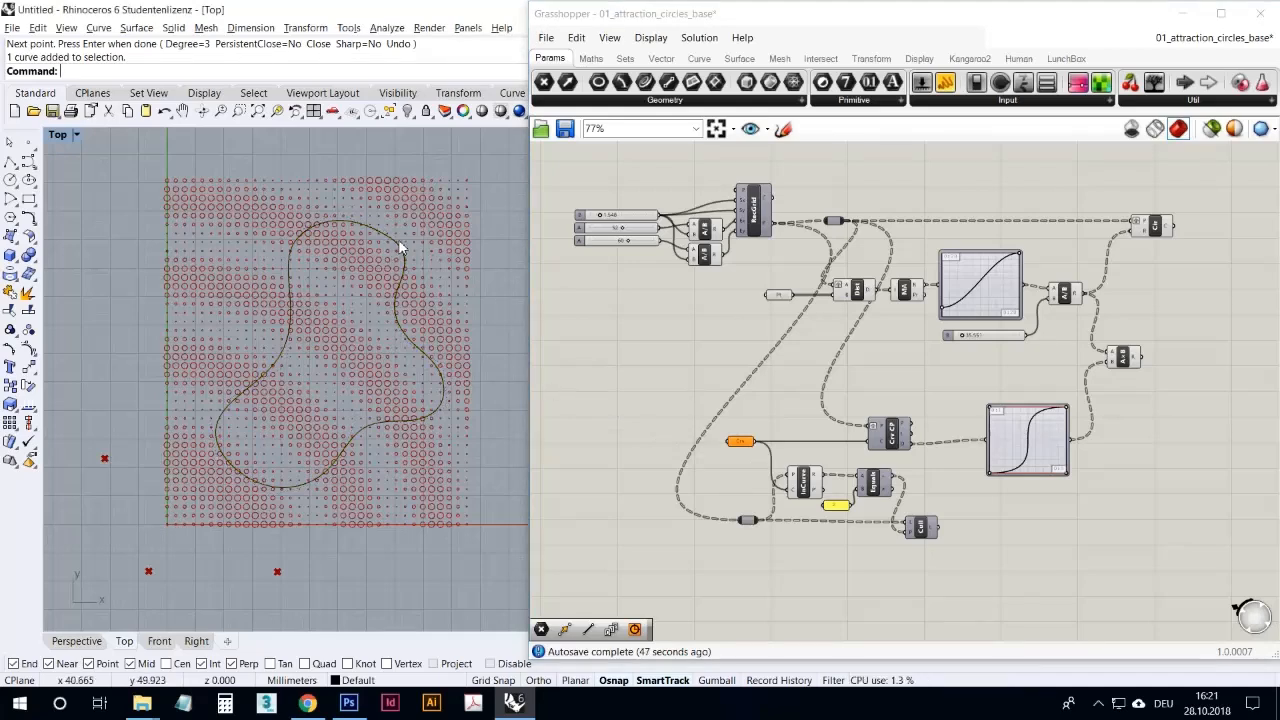
right_click(739, 443)
left_click(795, 563)
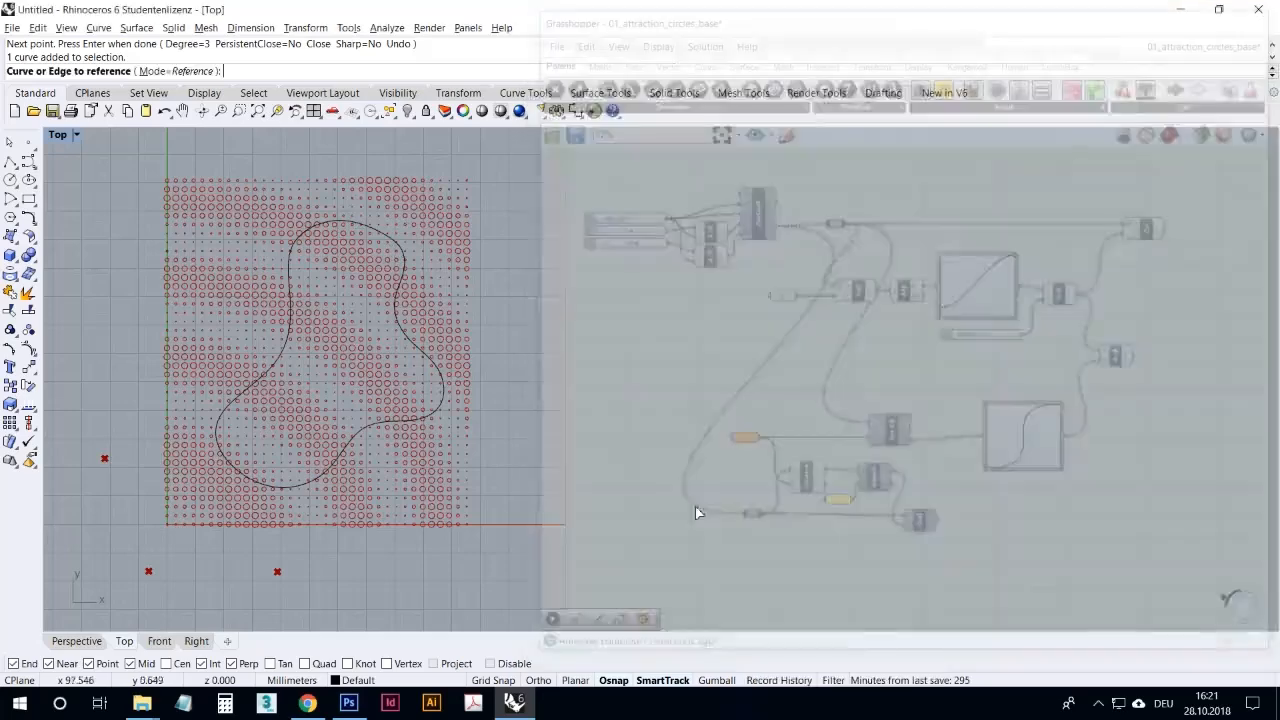
left_click(383, 309)
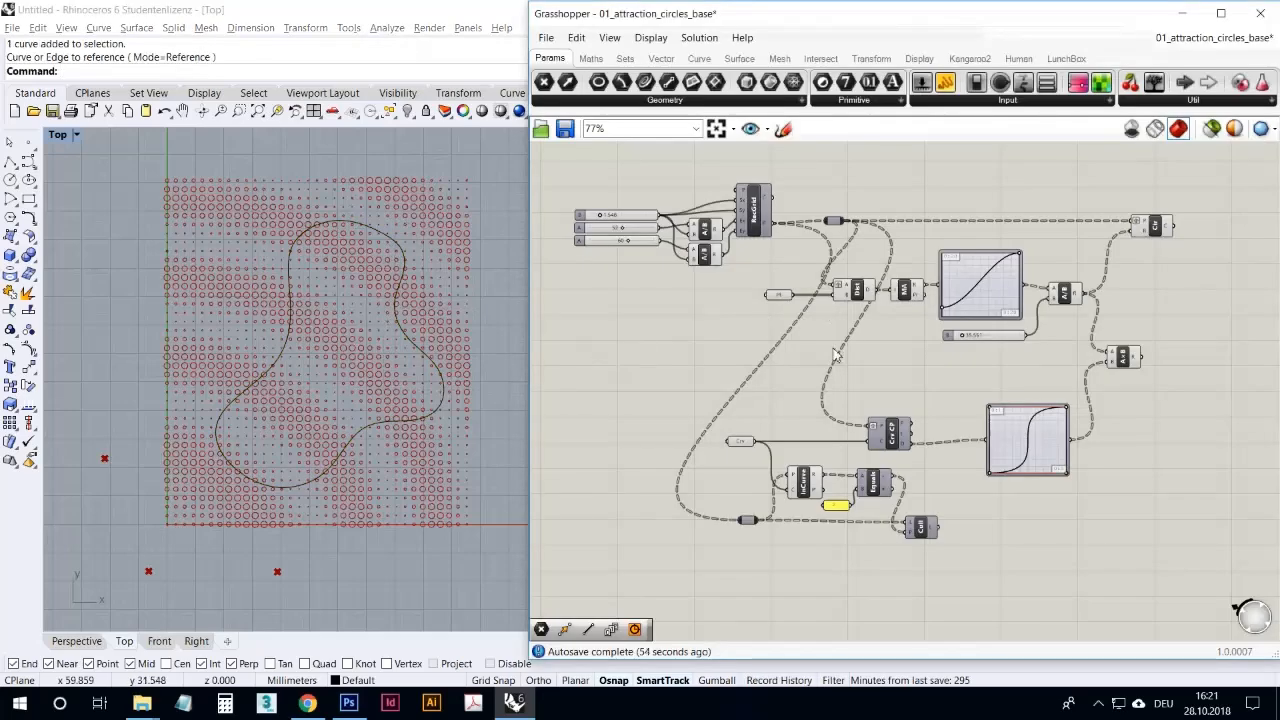
Connect the Cull output to the point relay so only grid points inside the curve feed the circles, and nudge the relay
left_click_drag(953, 533, 831, 230)
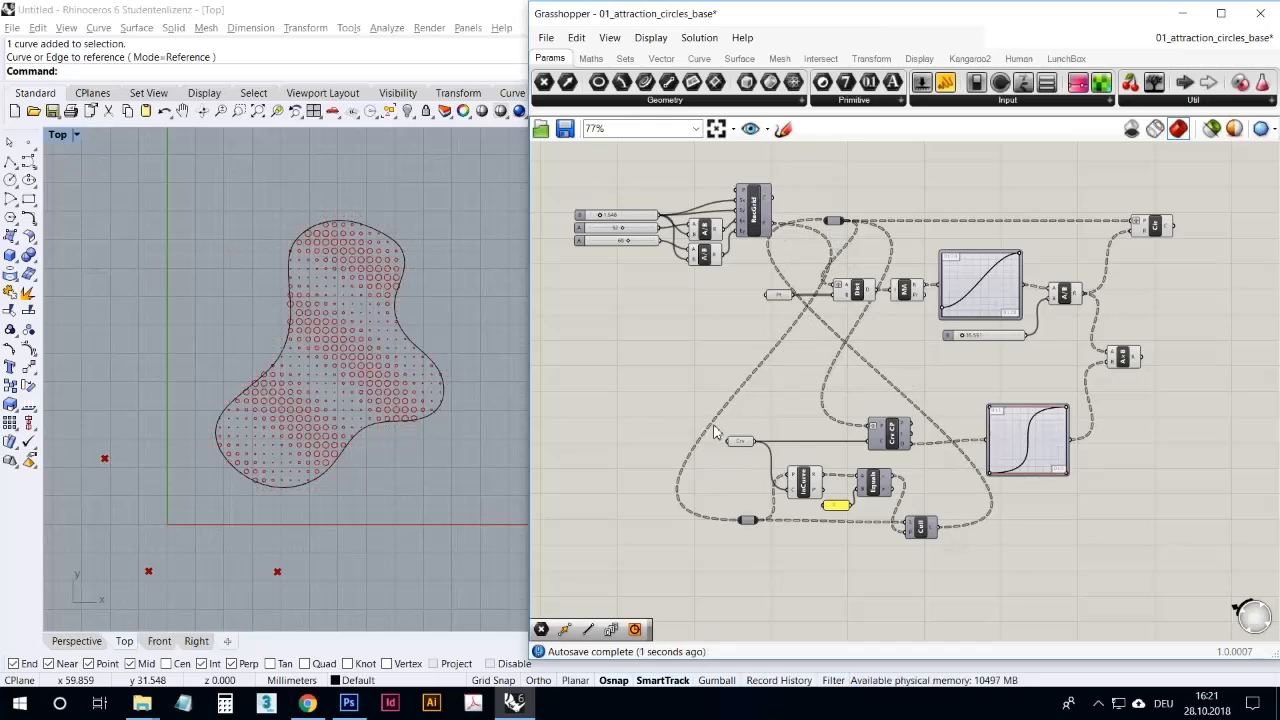
left_click(833, 224)
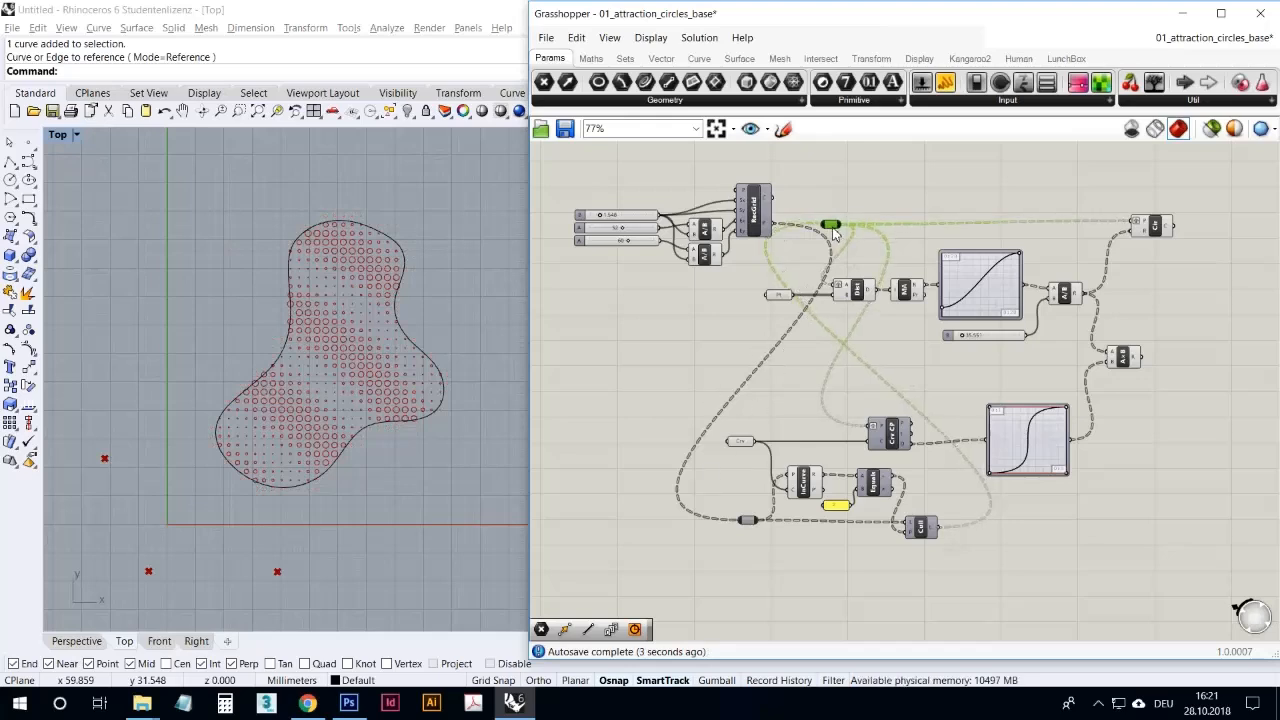
left_click(688, 365)
Reshape the boundary curve by pulling the control point at its lower concave bend outward, then deselect the curve
scroll(430, 445, "up", 3)
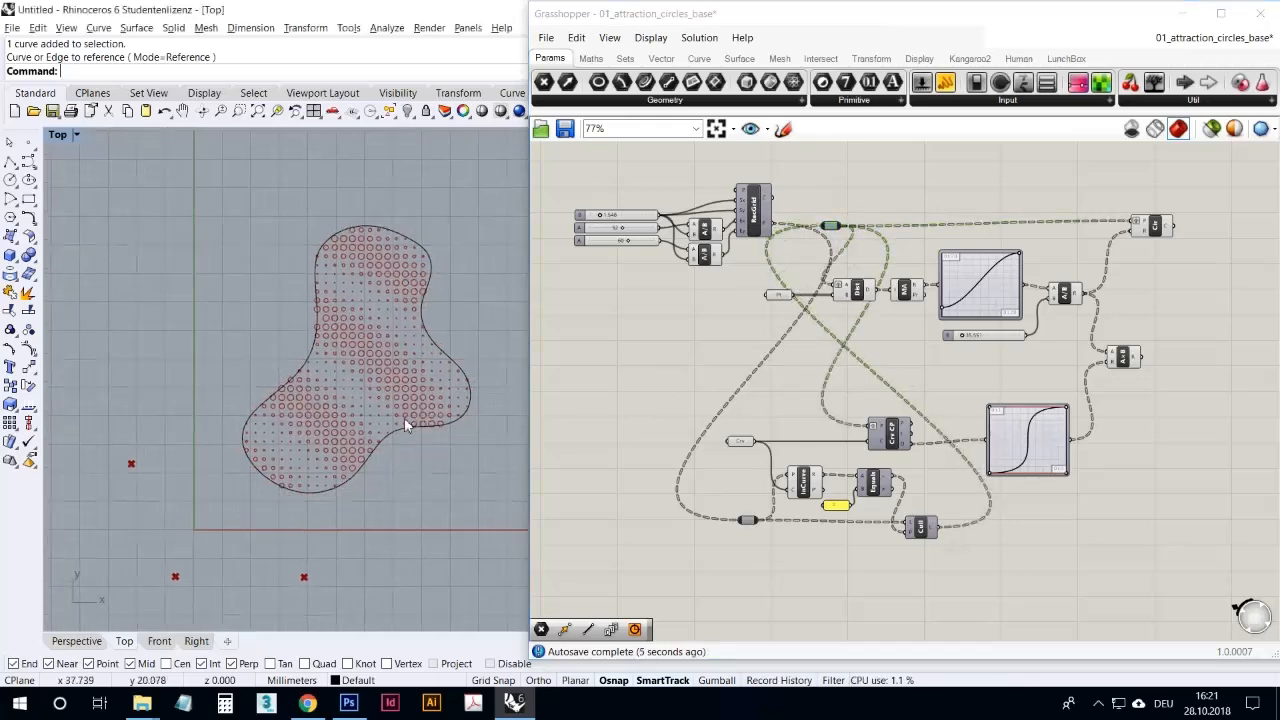
scroll(446, 435, "up", 2)
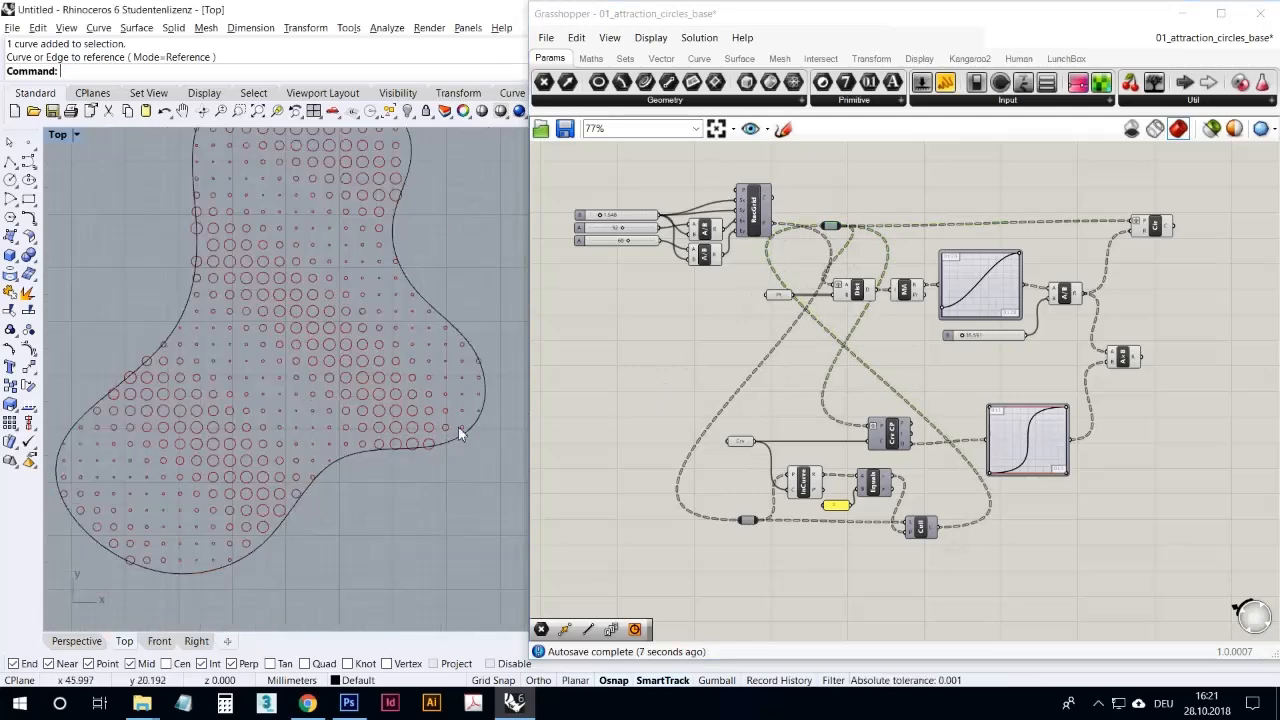
left_click(388, 449)
left_click_drag(326, 446, 373, 498)
key("Escape")
scroll(395, 515, "down", 4)
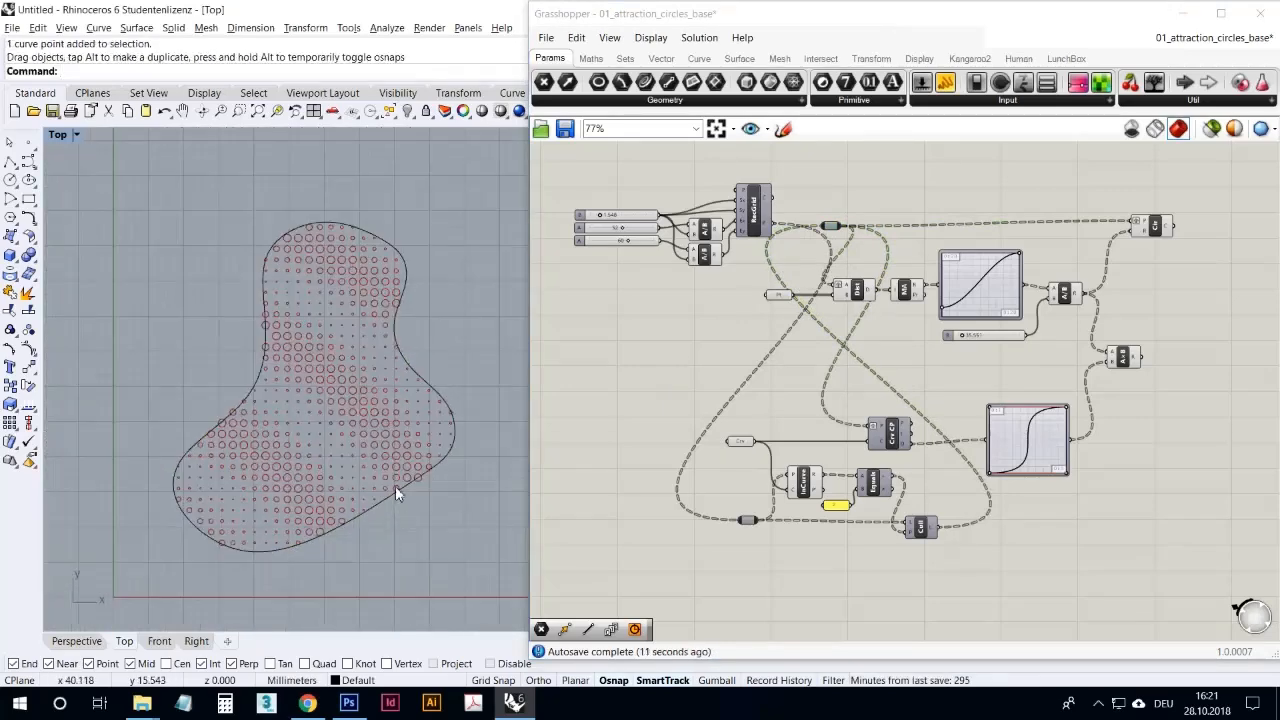
Move the three attractor points closer to the boundary curve, two along its lower edge and one beside its waist
right_click_drag(275, 404, 282, 367)
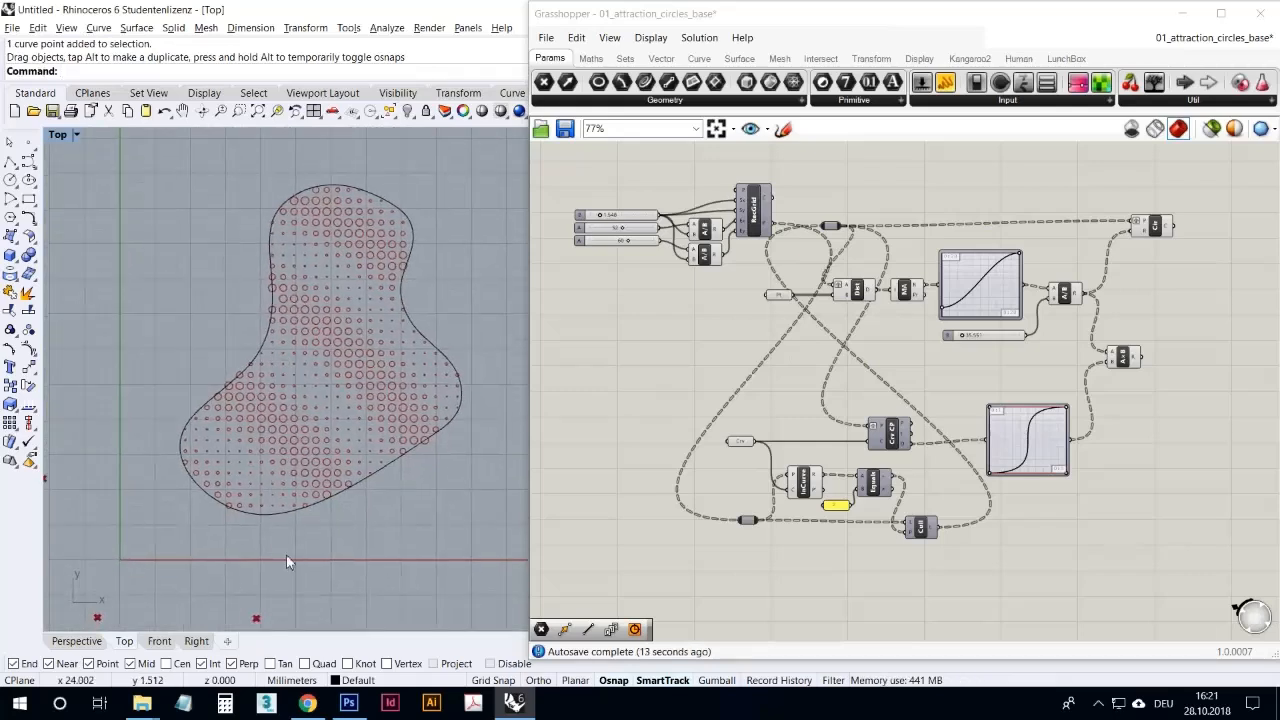
left_click_drag(256, 619, 413, 511)
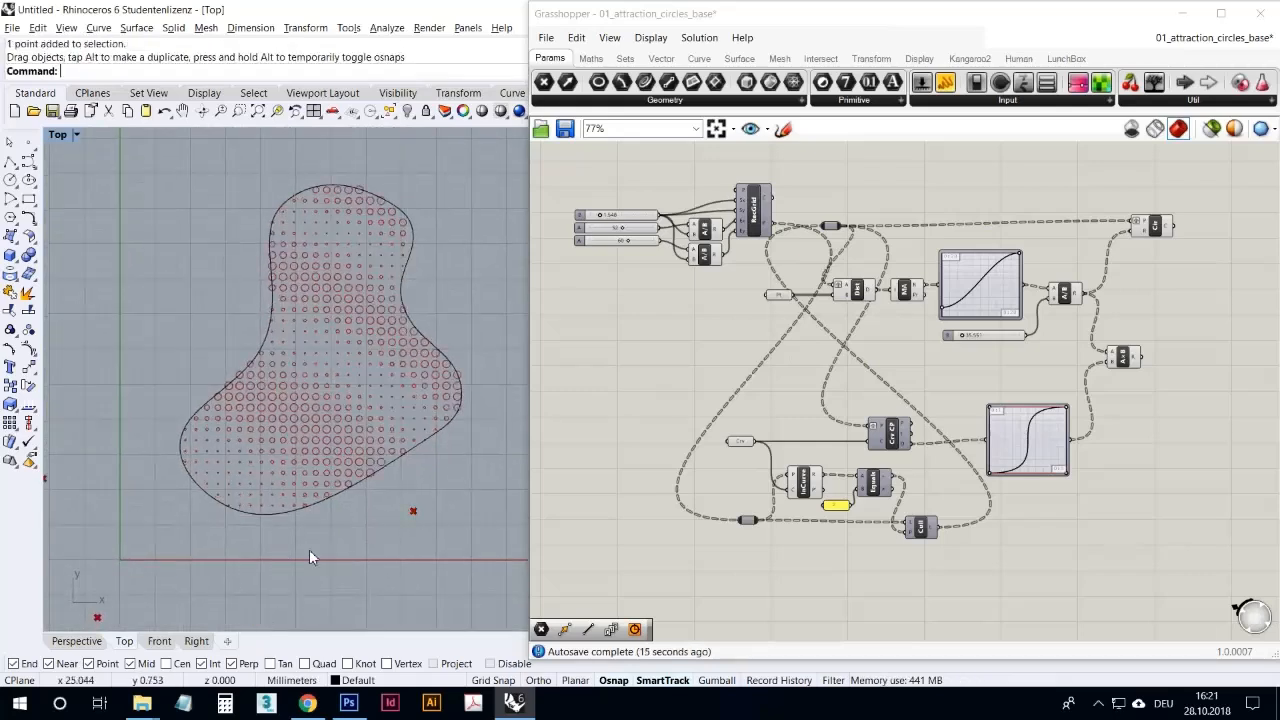
right_click_drag(354, 511, 398, 495)
left_click_drag(143, 597, 316, 541)
left_click_drag(180, 614, 331, 531)
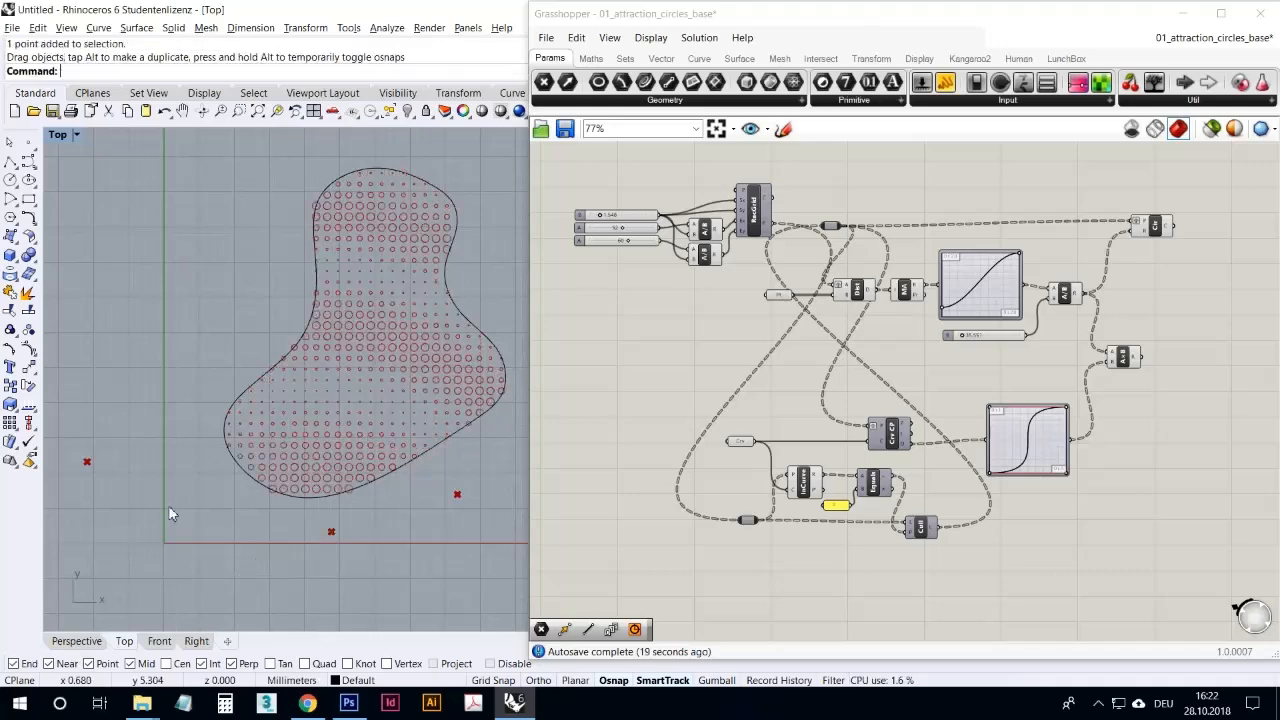
left_click_drag(79, 439, 234, 320)
right_click_drag(303, 406, 237, 421)
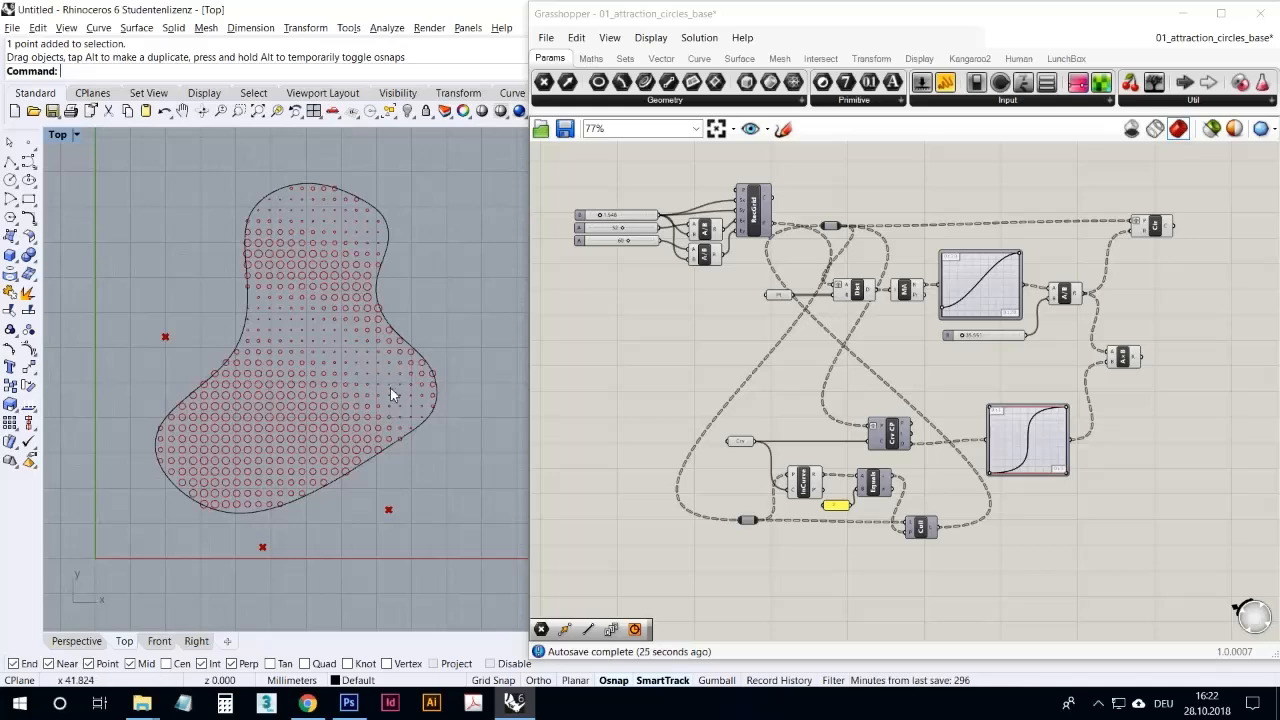
left_click(618, 372)
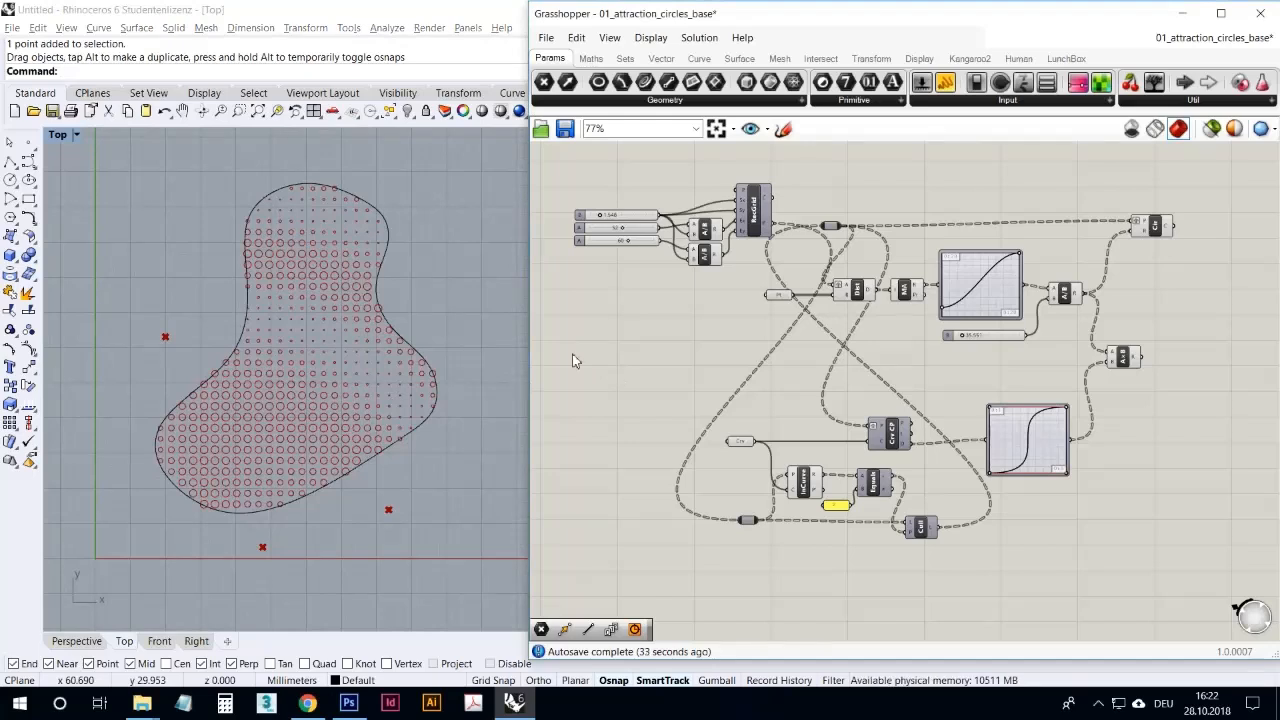
mouse_move(359, 440)
left_mouse_down()
mouse_move(407, 452)
mouse_move(355, 423)
left_mouse_up()
left_click_drag(392, 467, 377, 448)
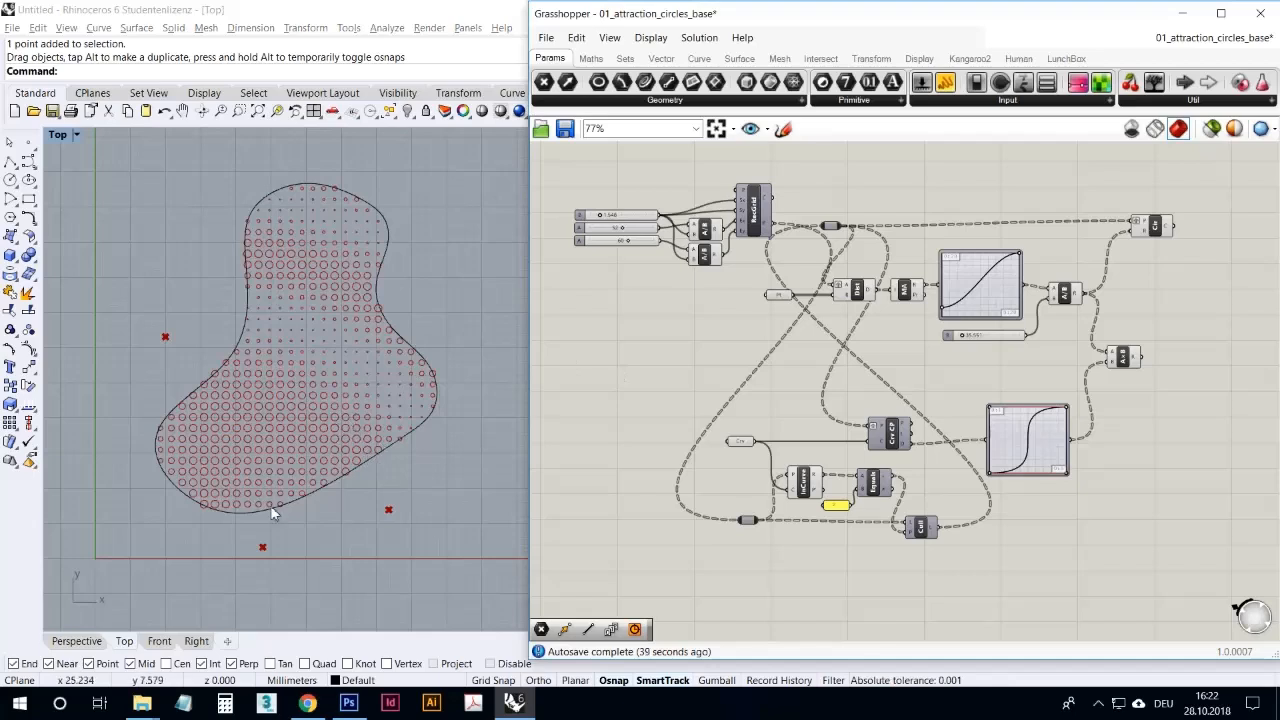
Locate the graph mapper fed by the curve distances and turn on the Crv CP component's preview to display the closest points
scroll(1100, 468, "up", 4)
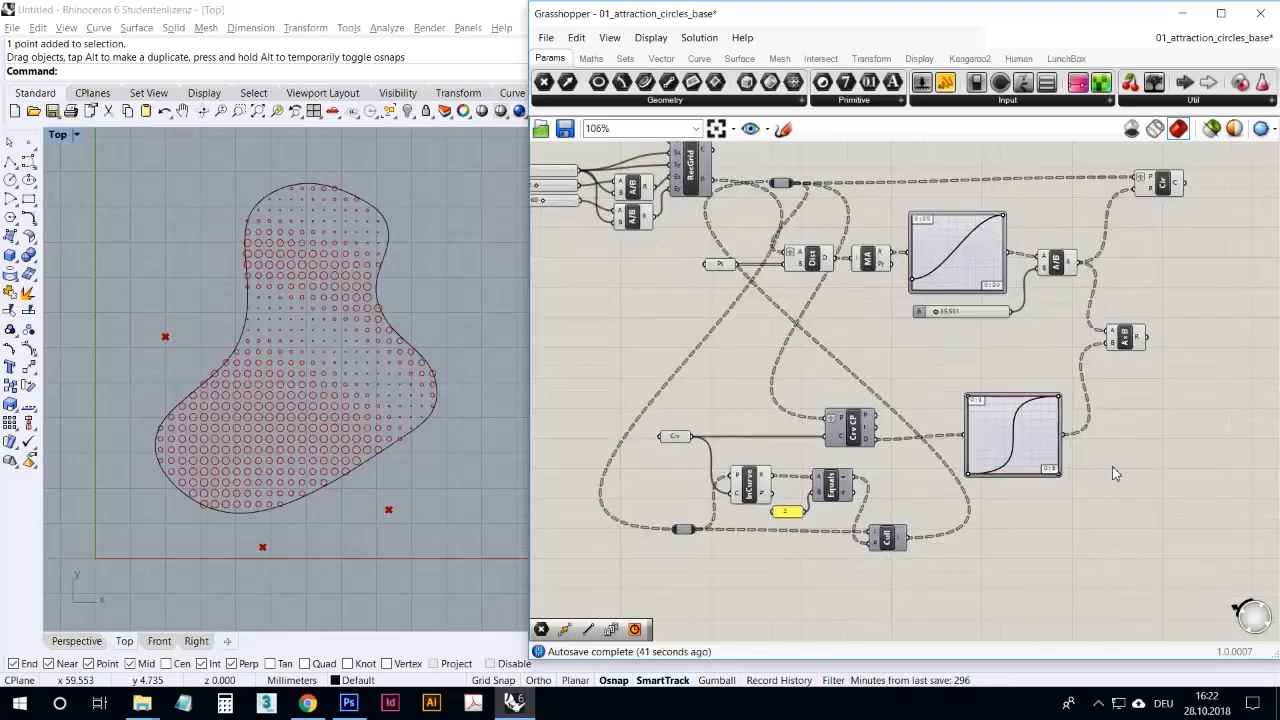
left_click_drag(1040, 414, 1040, 422)
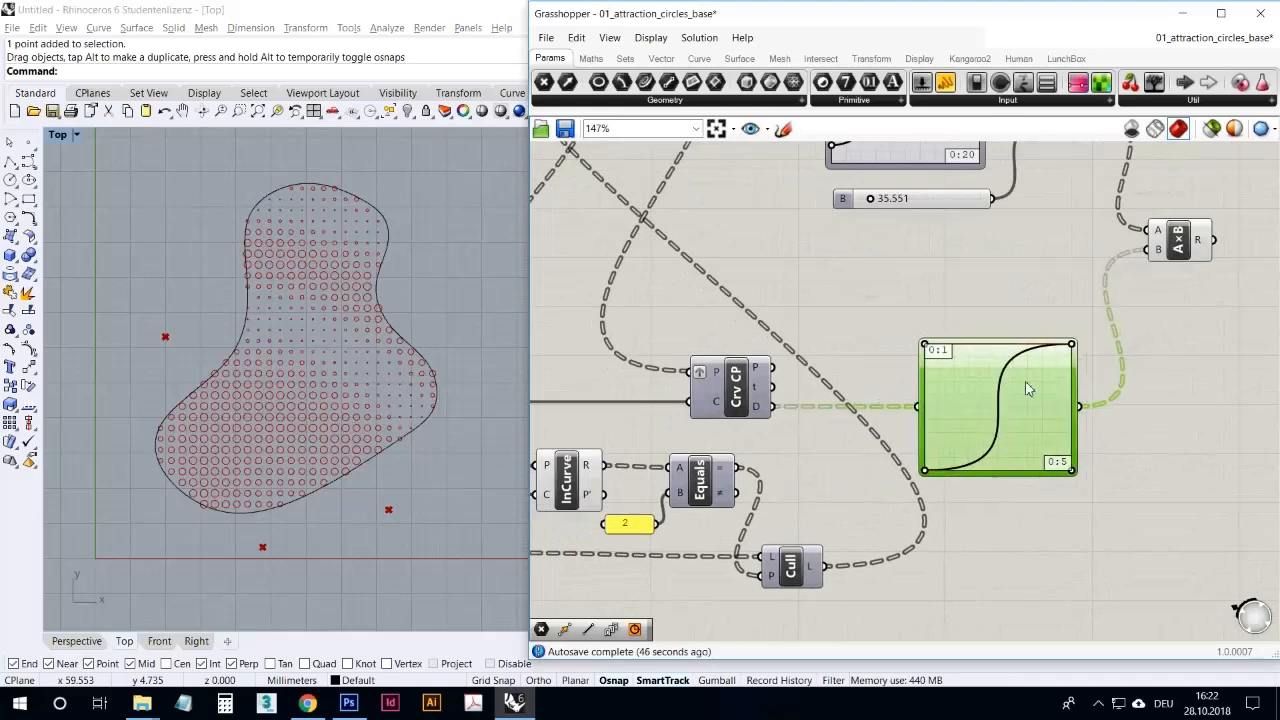
scroll(875, 483, "up", 5)
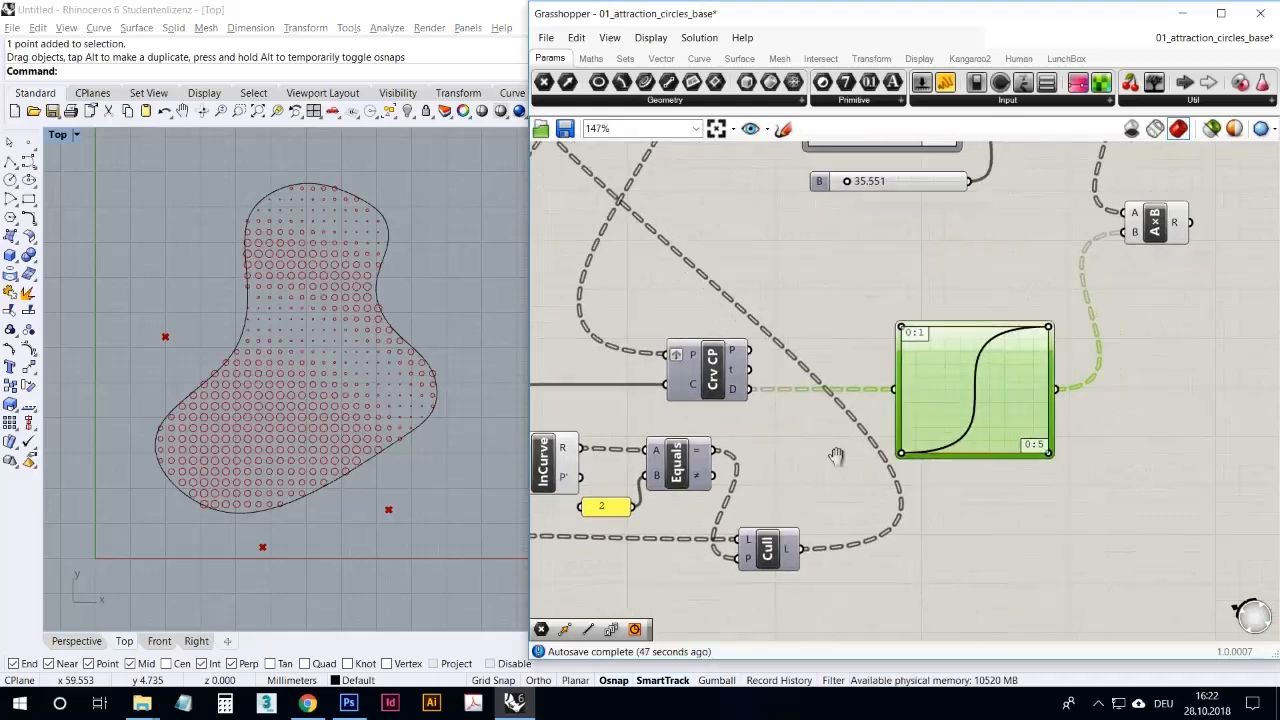
scroll(855, 432, "up", 2)
scroll(953, 429, "down", 5)
left_click(704, 332)
right_click(704, 332)
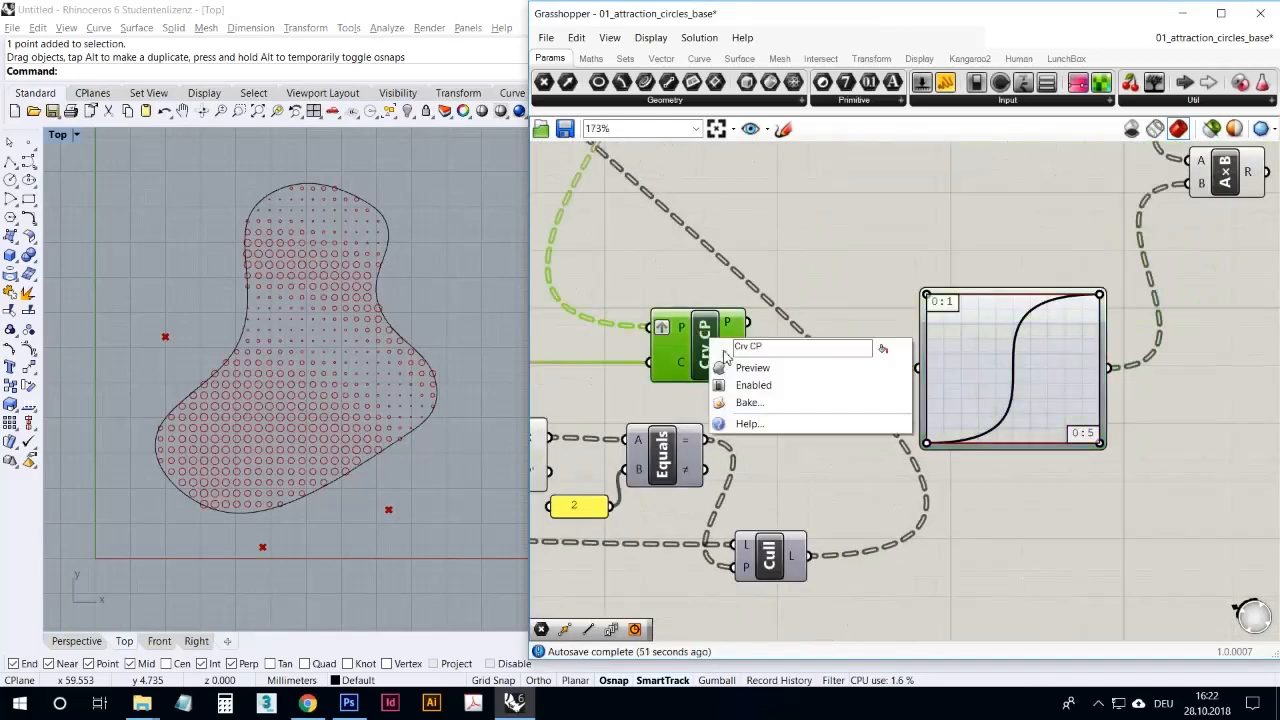
left_click(752, 366)
right_click_drag(724, 310, 832, 343)
scroll(838, 350, "down", 5)
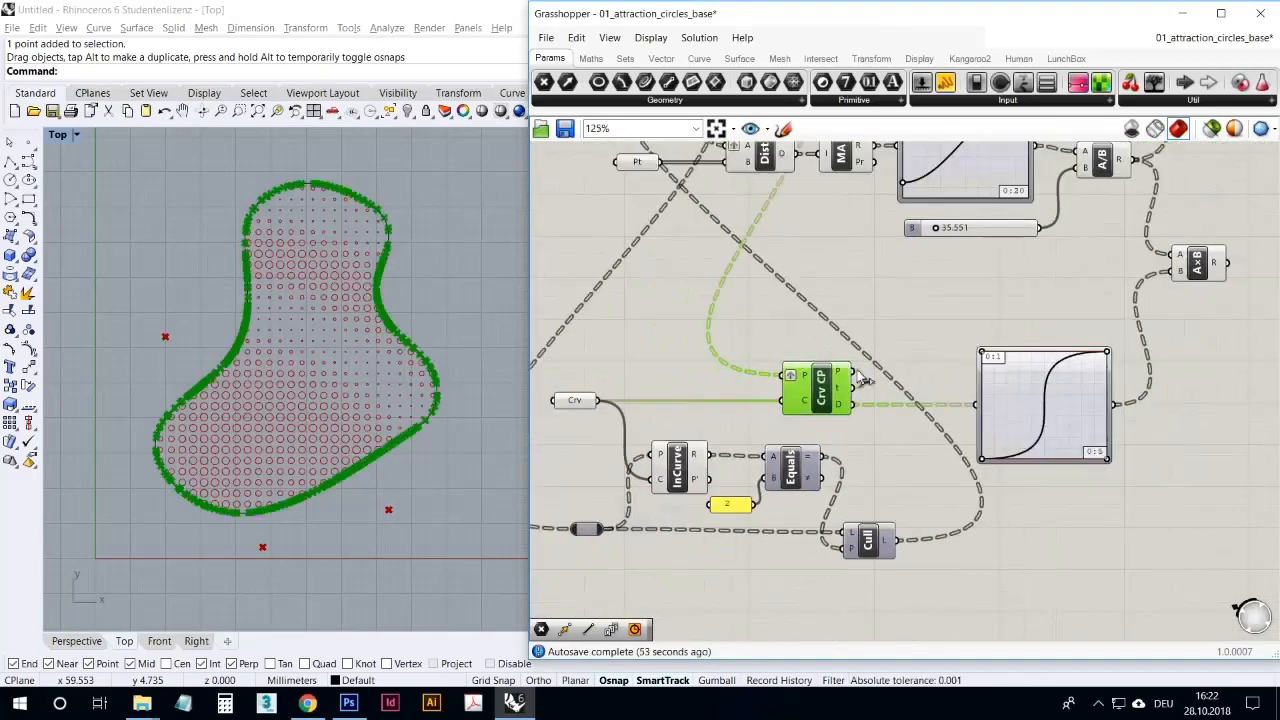
scroll(840, 348, "up", 1)
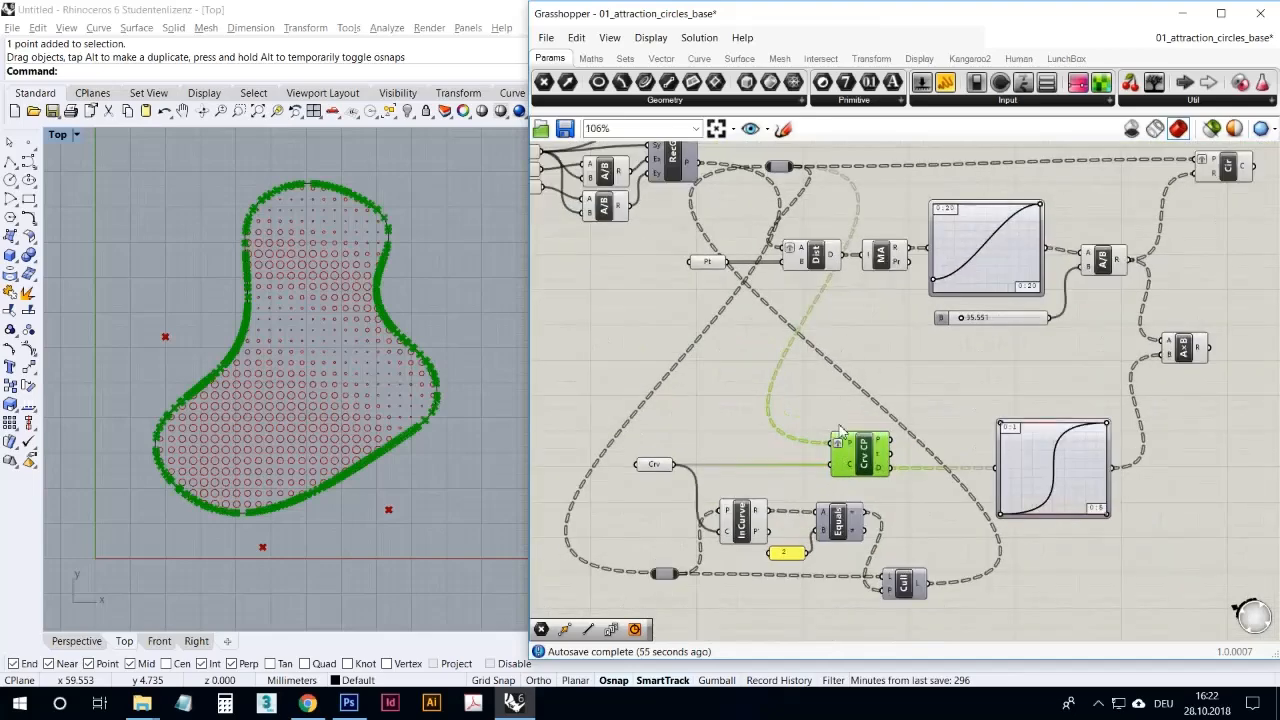
Highlight the Crv CP closest points, then nudge the point relay and move the attractor Pt parameter slightly away from Dist
left_click(836, 395)
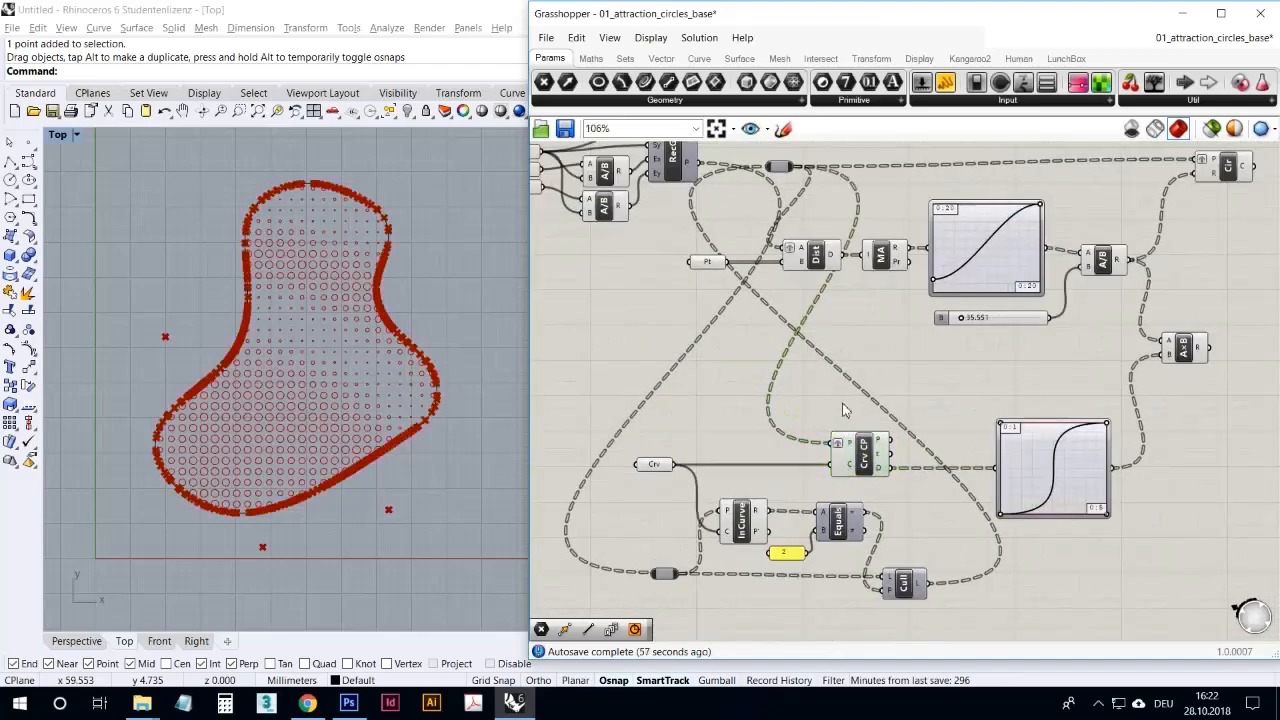
left_click(866, 455)
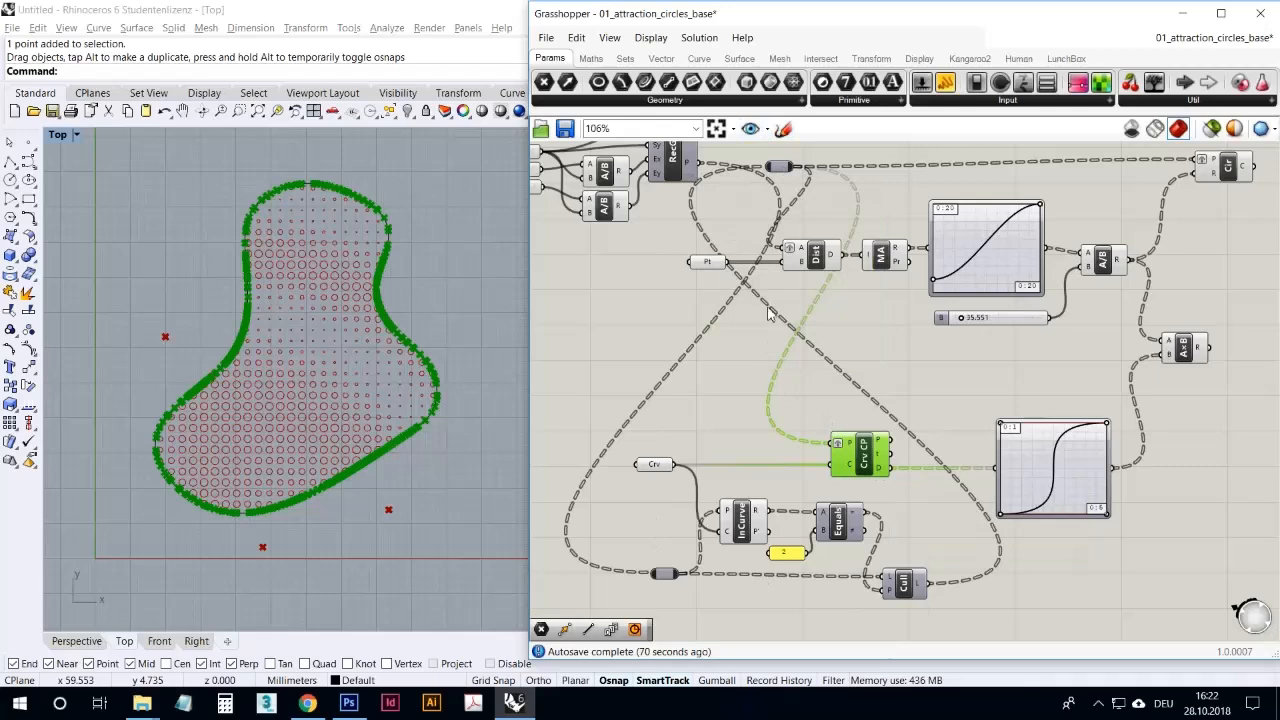
left_click_drag(778, 166, 791, 170)
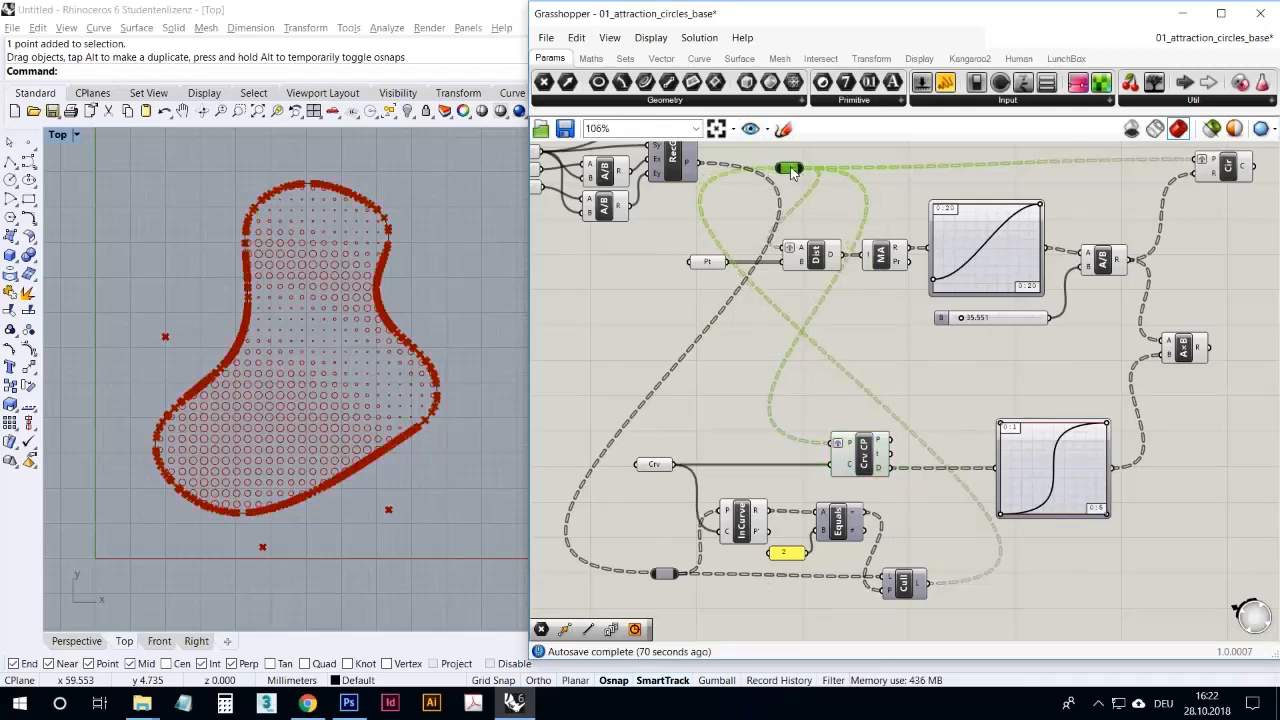
left_click_drag(708, 265, 688, 263)
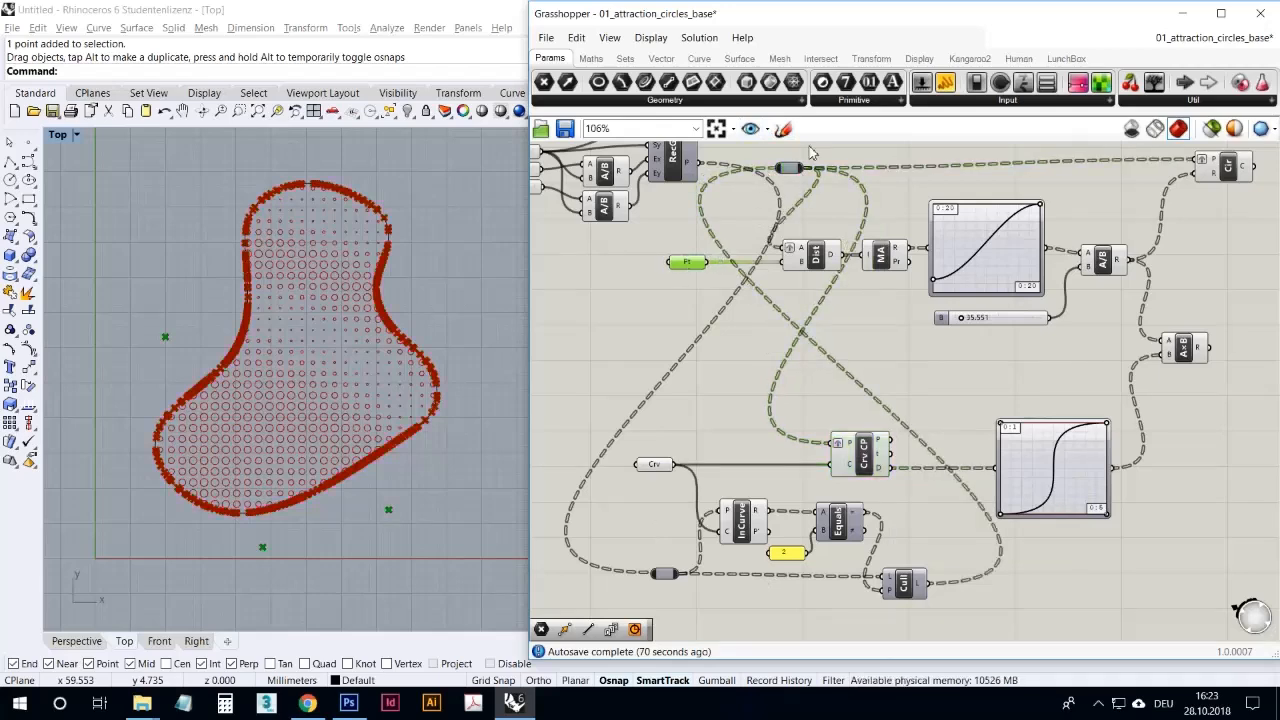
left_click_drag(792, 172, 787, 178)
right_click_drag(732, 245, 760, 278)
scroll(730, 272, "down", 2)
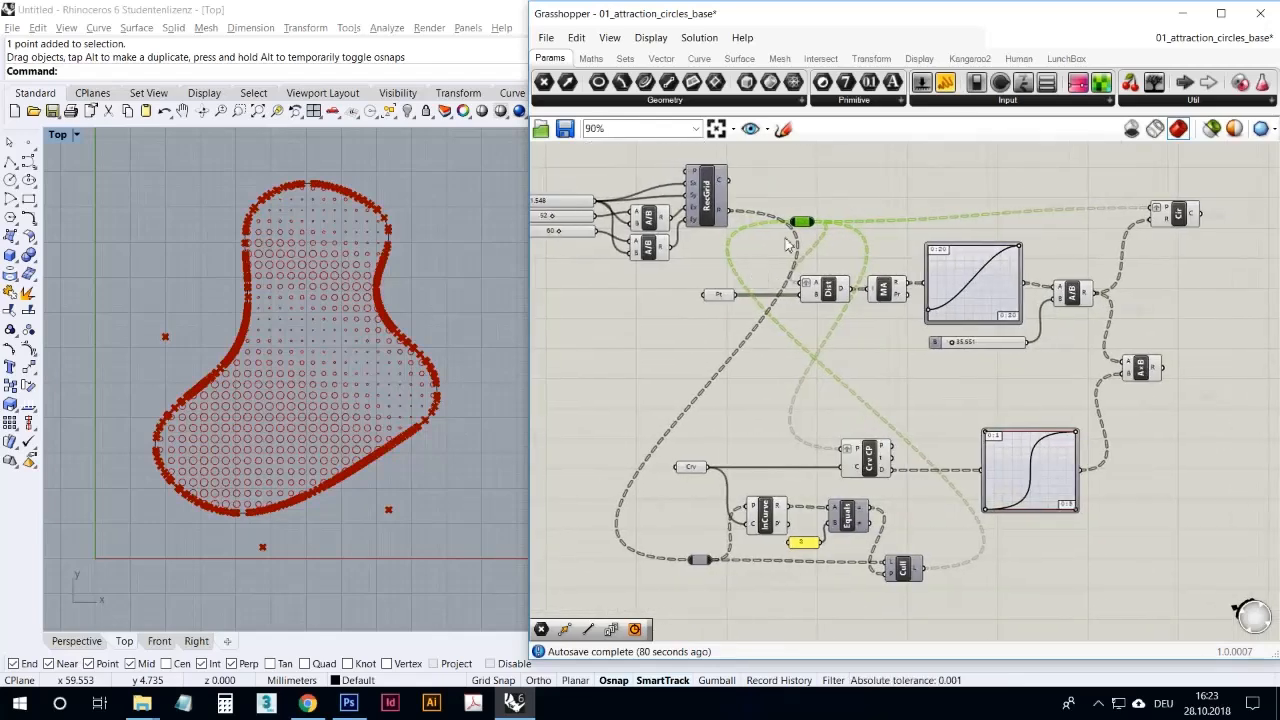
left_click(880, 428)
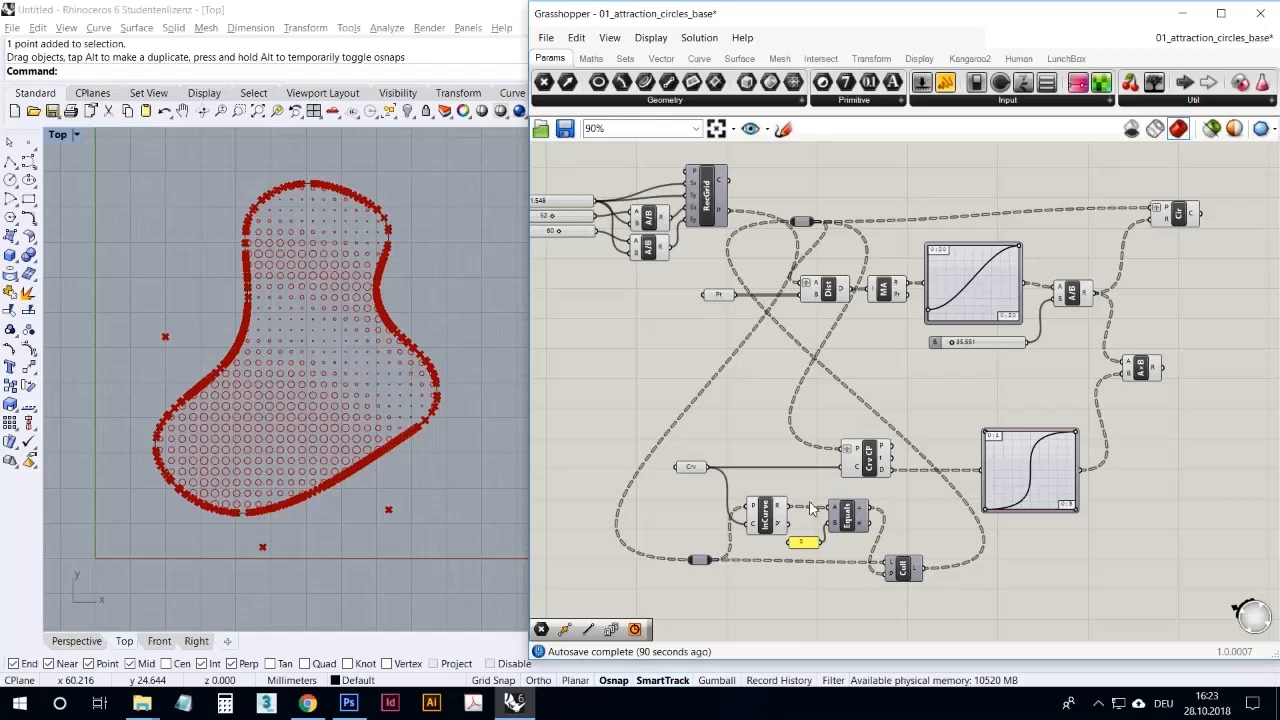
Examine the curve-distance graph mapper and highlight the boundary curve for comparison with the closest points
left_click(1038, 475)
right_click_drag(1050, 545, 969, 466)
scroll(969, 466, "up", 5)
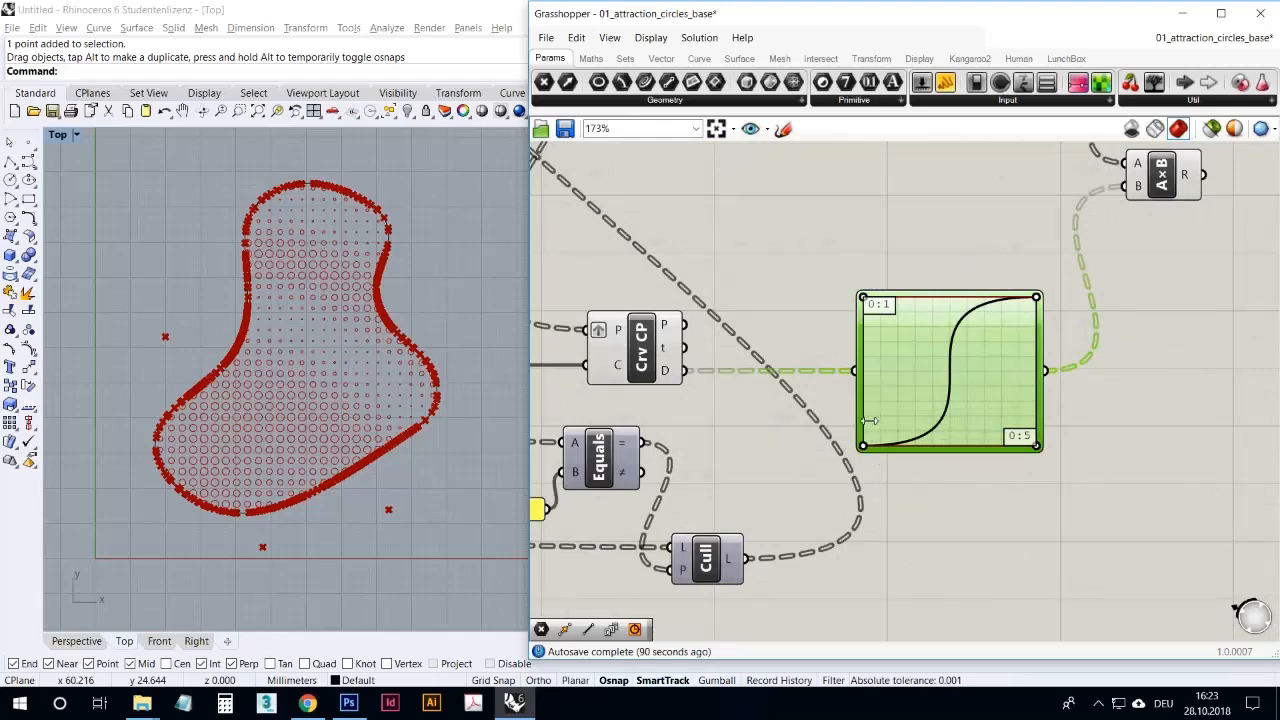
left_click(378, 283)
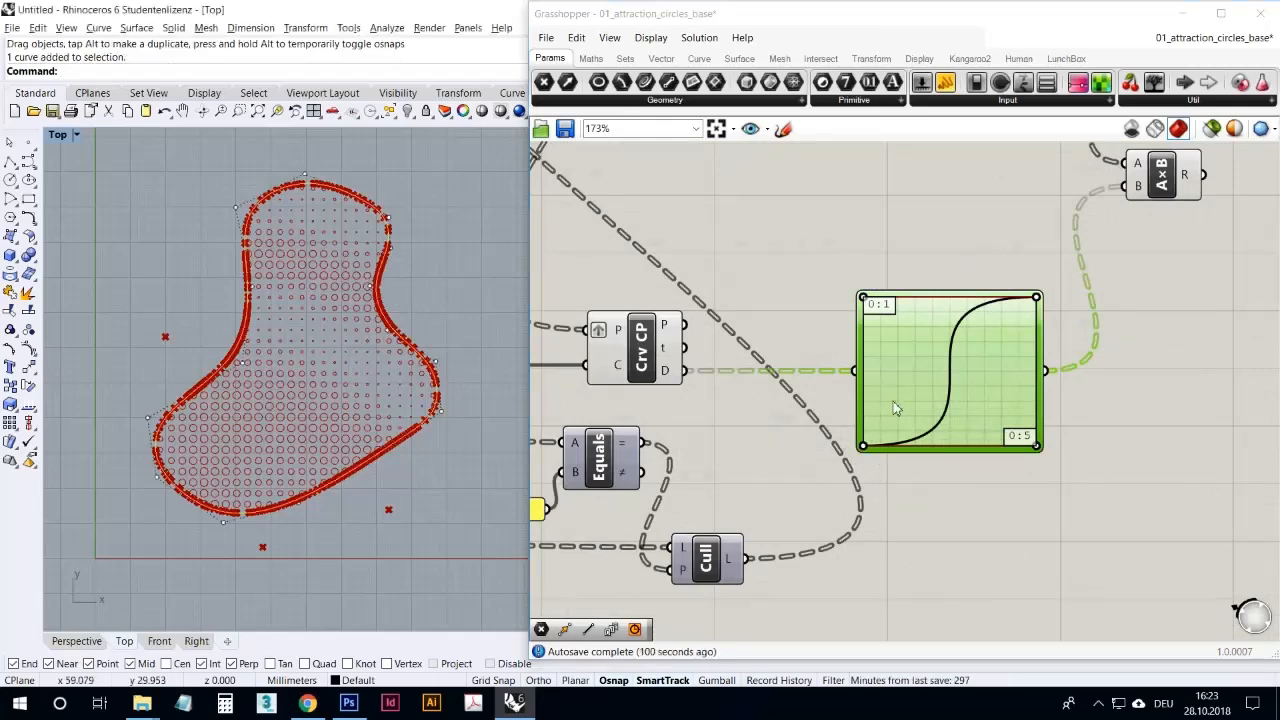
right_click_drag(930, 345, 852, 410)
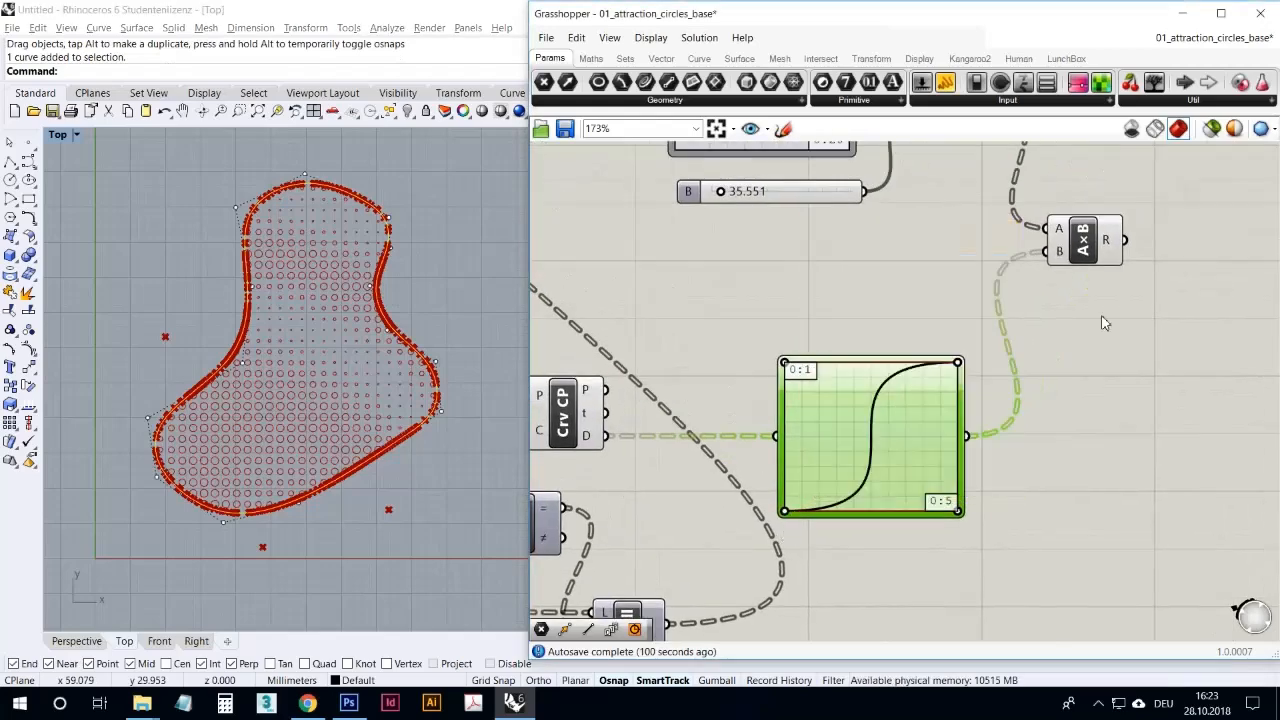
Move the A×B multiplication beside the A/B division and connect its result to the Circle component's radius, replacing the direct A/B input
right_click_drag(1101, 316, 998, 435)
scroll(995, 394, "down", 2)
scroll(1035, 352, "up", 1)
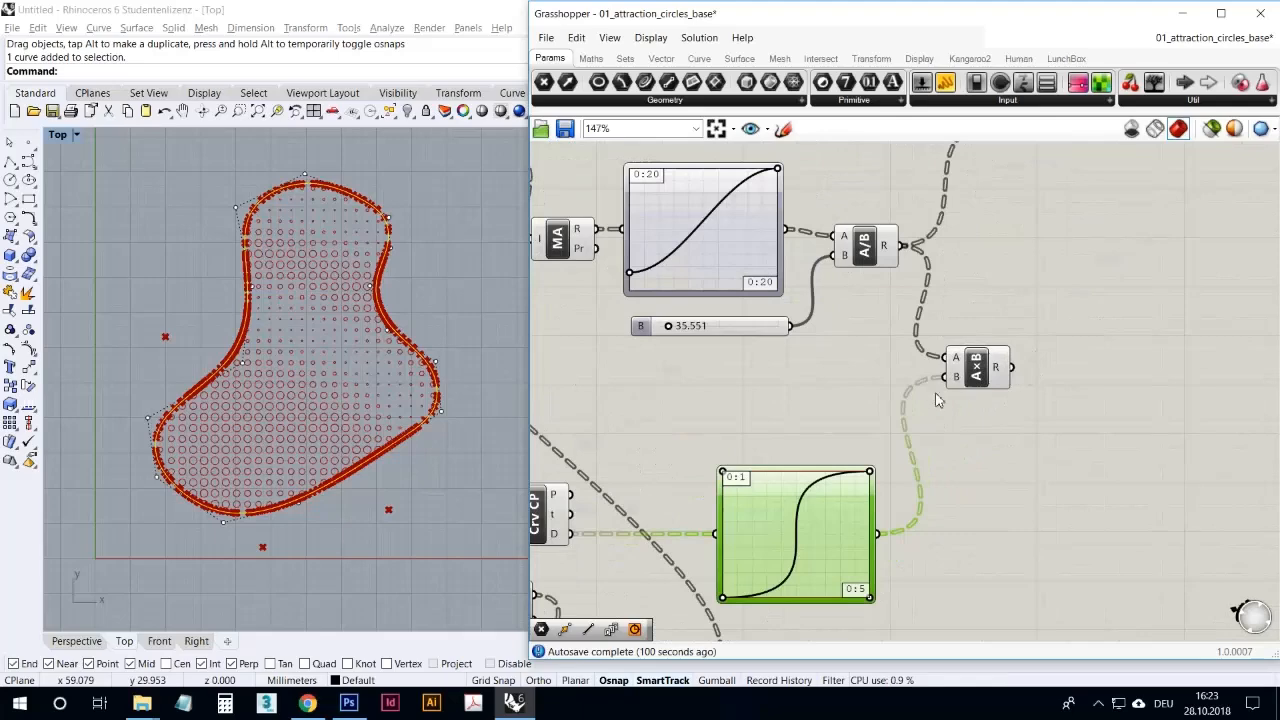
left_click_drag(972, 378, 968, 322)
right_click_drag(968, 317, 874, 363)
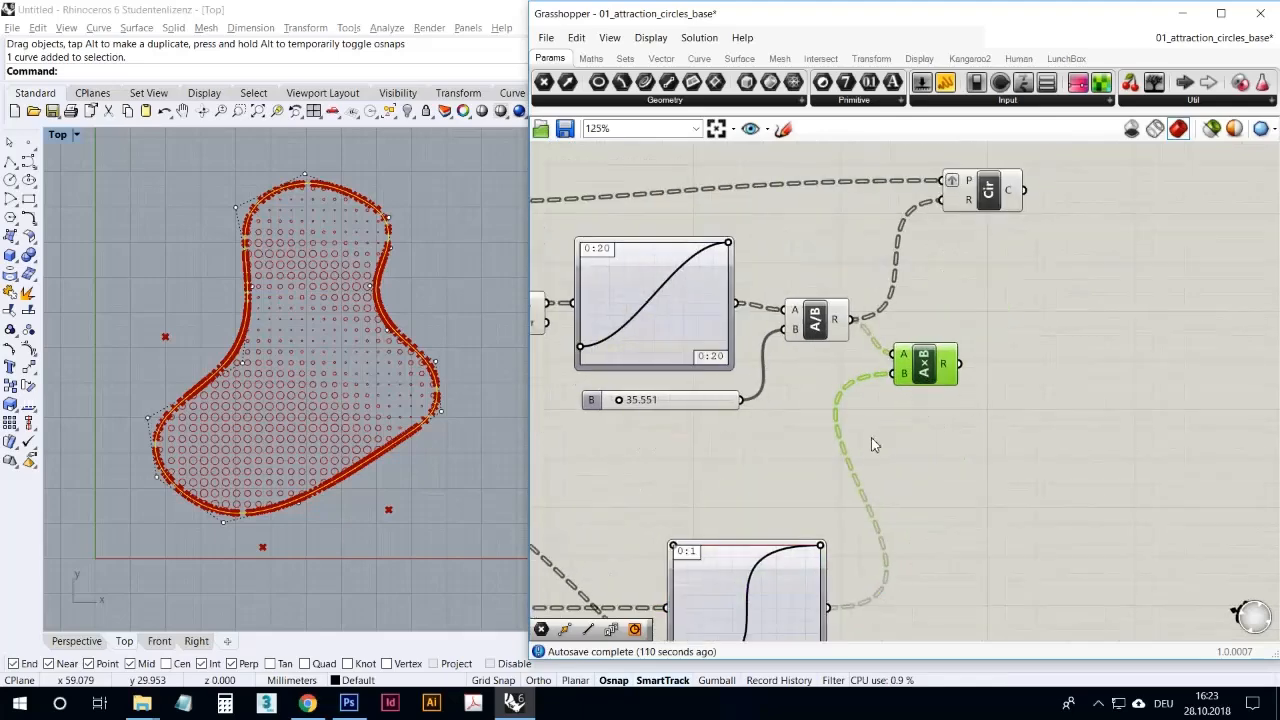
scroll(966, 366, "up", 1)
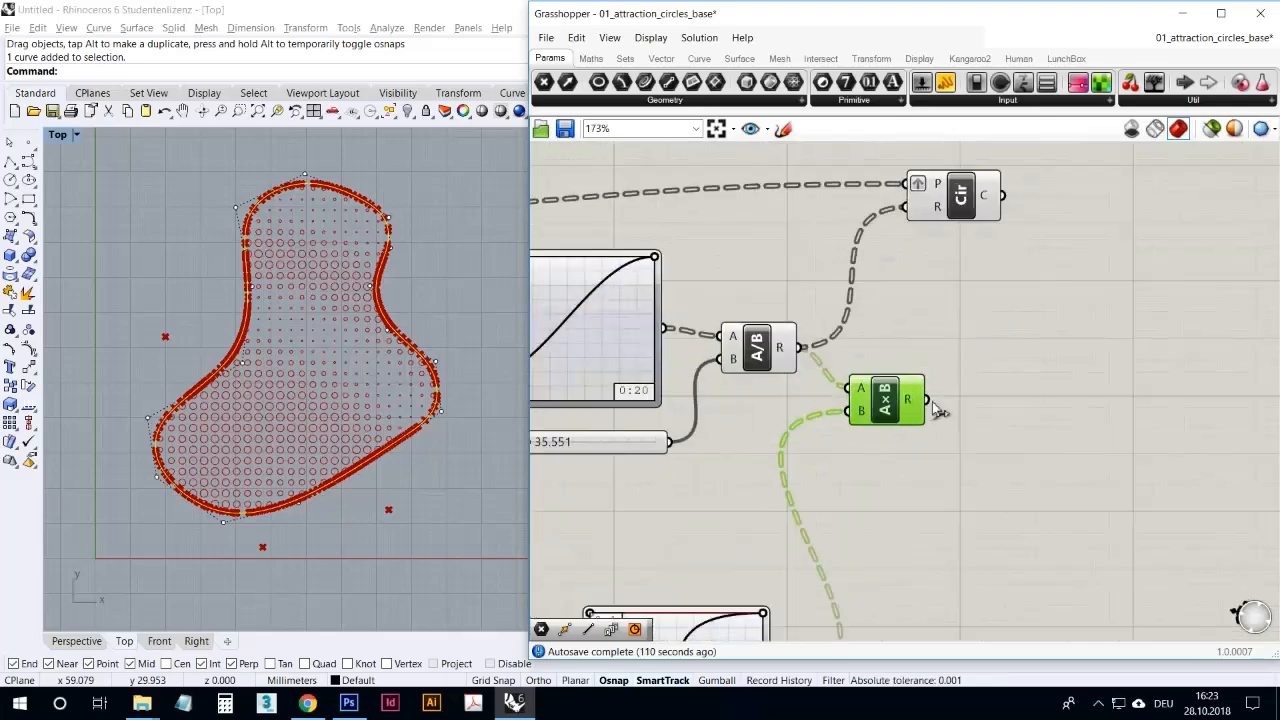
left_click_drag(928, 400, 906, 208)
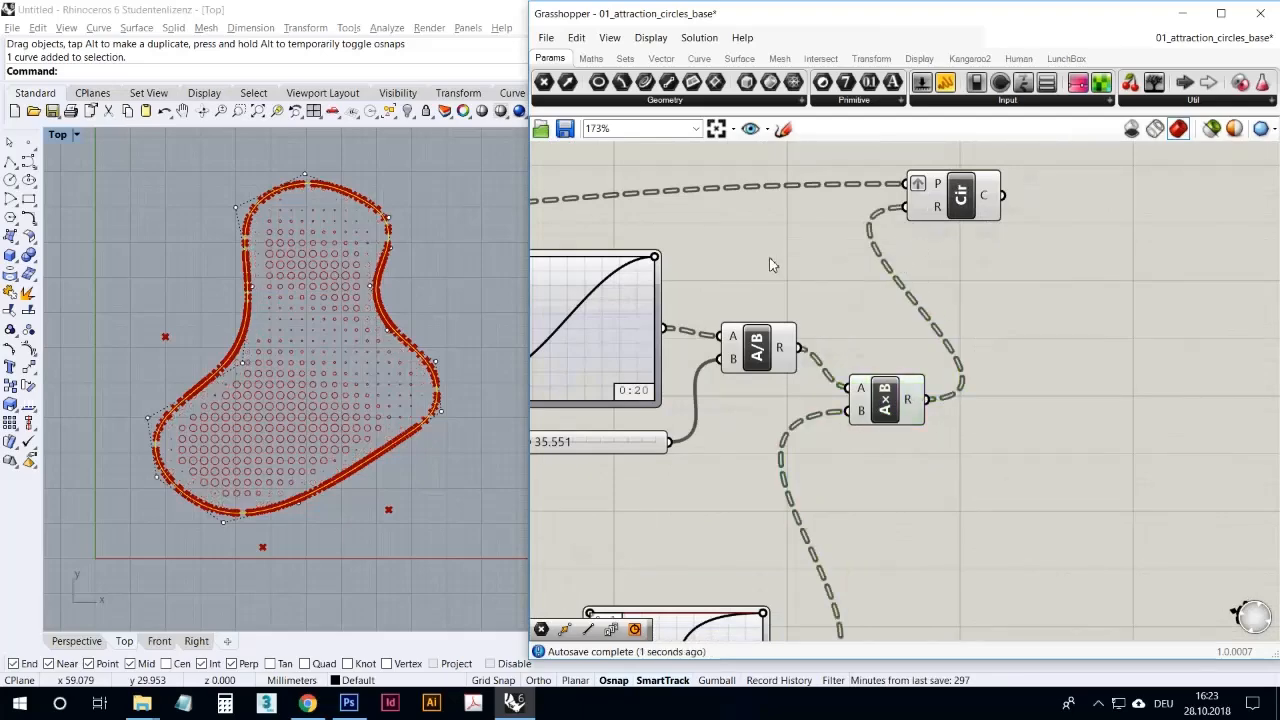
Turn off the preview of the Crv CP component
right_click_drag(655, 444, 968, 377)
scroll(363, 337, "up", 2)
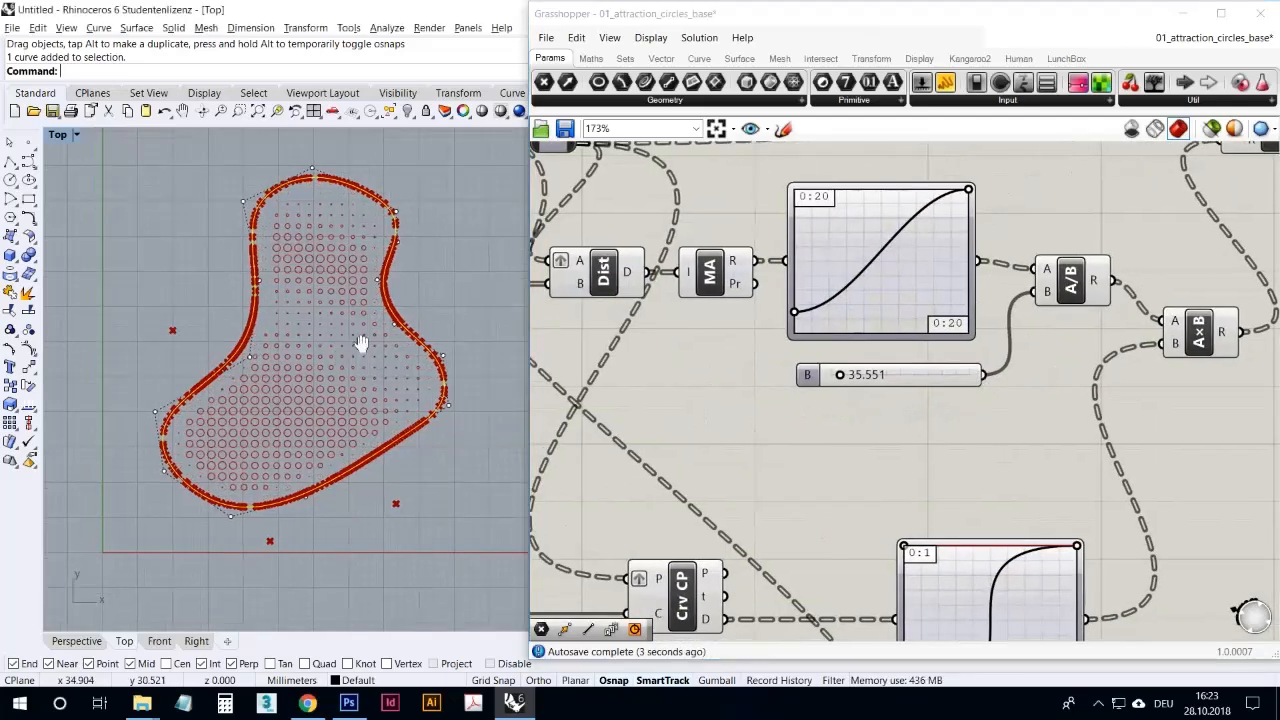
scroll(824, 373, "down", 3)
left_click(805, 462)
right_click(805, 462)
left_click(843, 489)
left_click(847, 434)
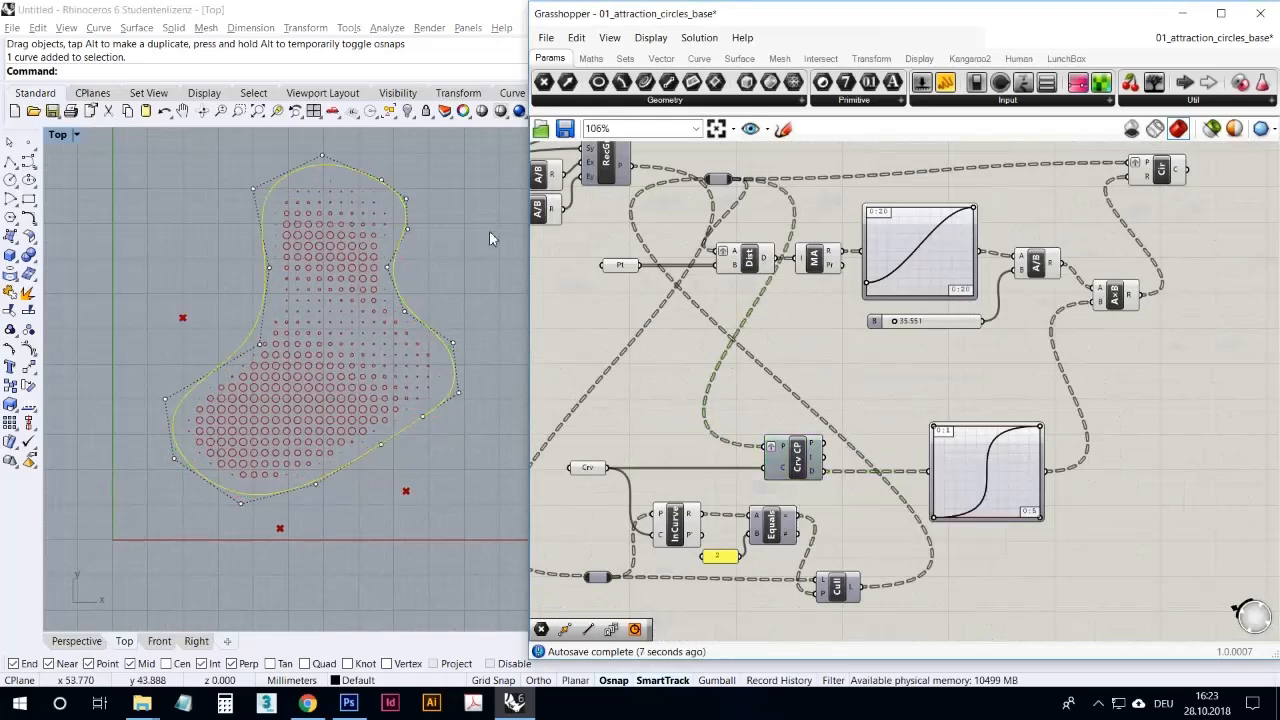
Reshape the boundary curve by pulling its waist control point outward and a control point on its lower edge inward
left_click(412, 265)
scroll(454, 312, "up", 5)
scroll(428, 392, "down", 3)
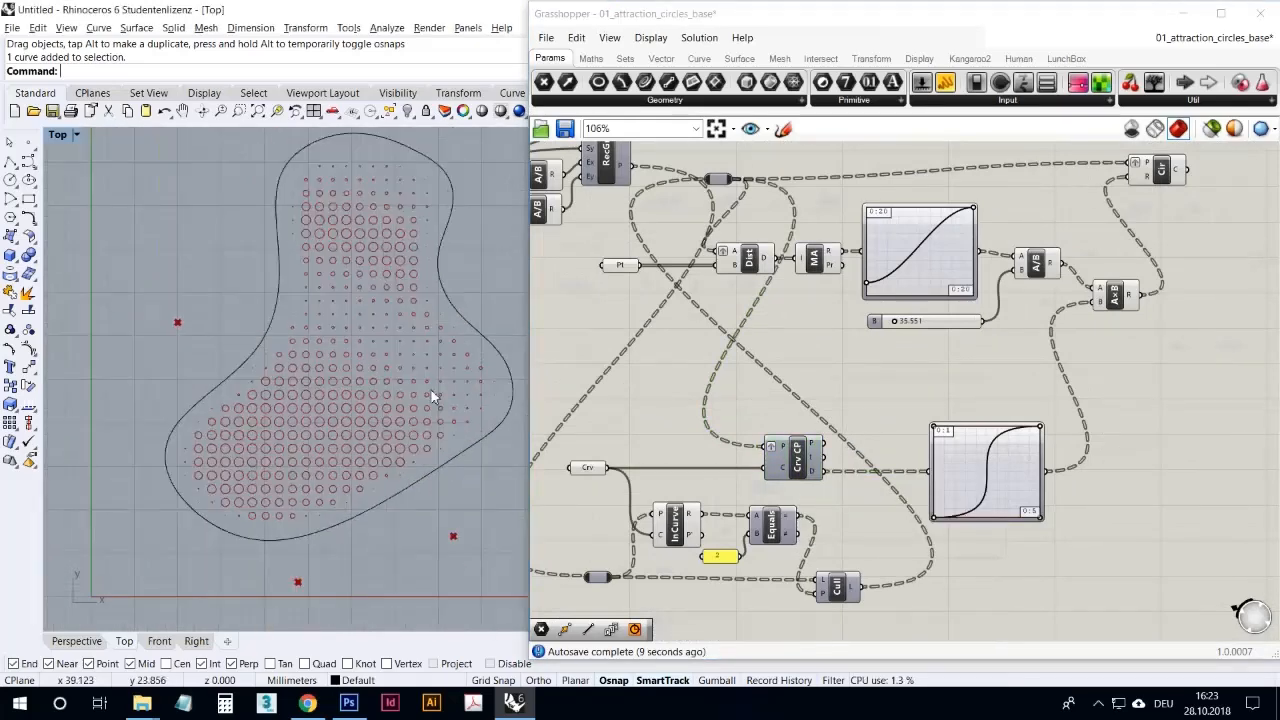
left_click(447, 325)
left_click_drag(431, 284, 500, 257)
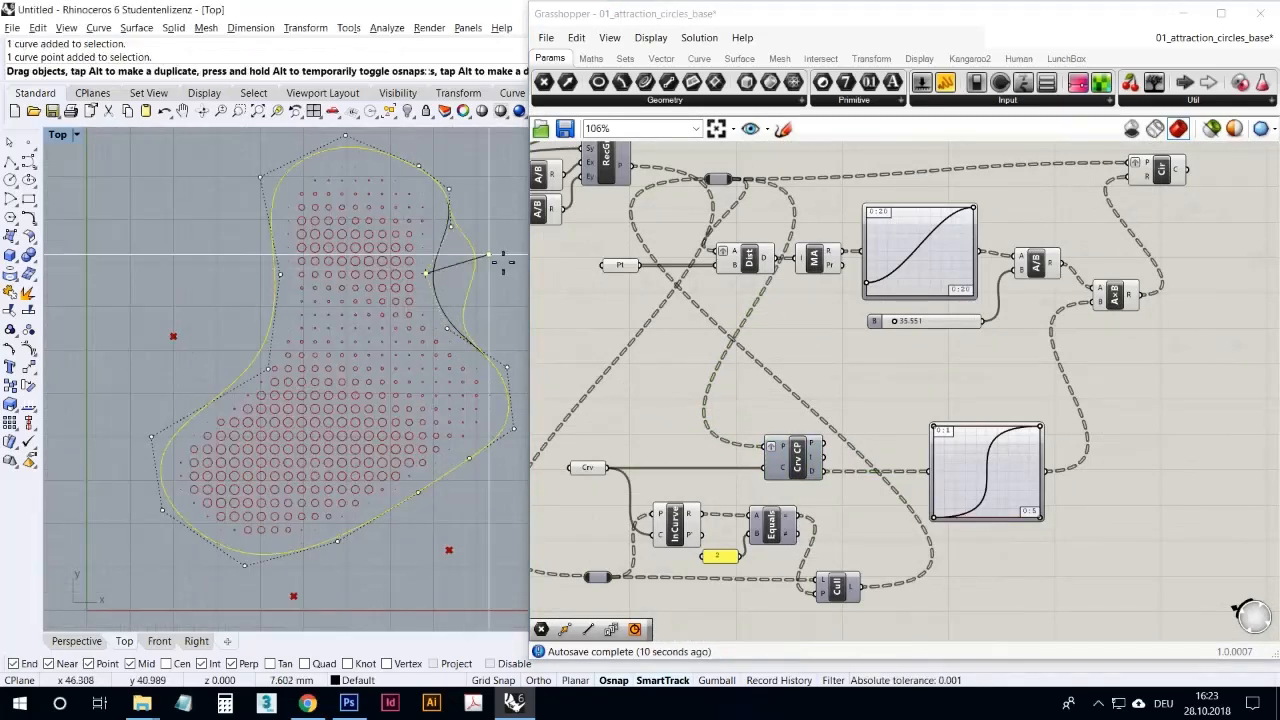
left_click(470, 341)
scroll(470, 341, "down", 2)
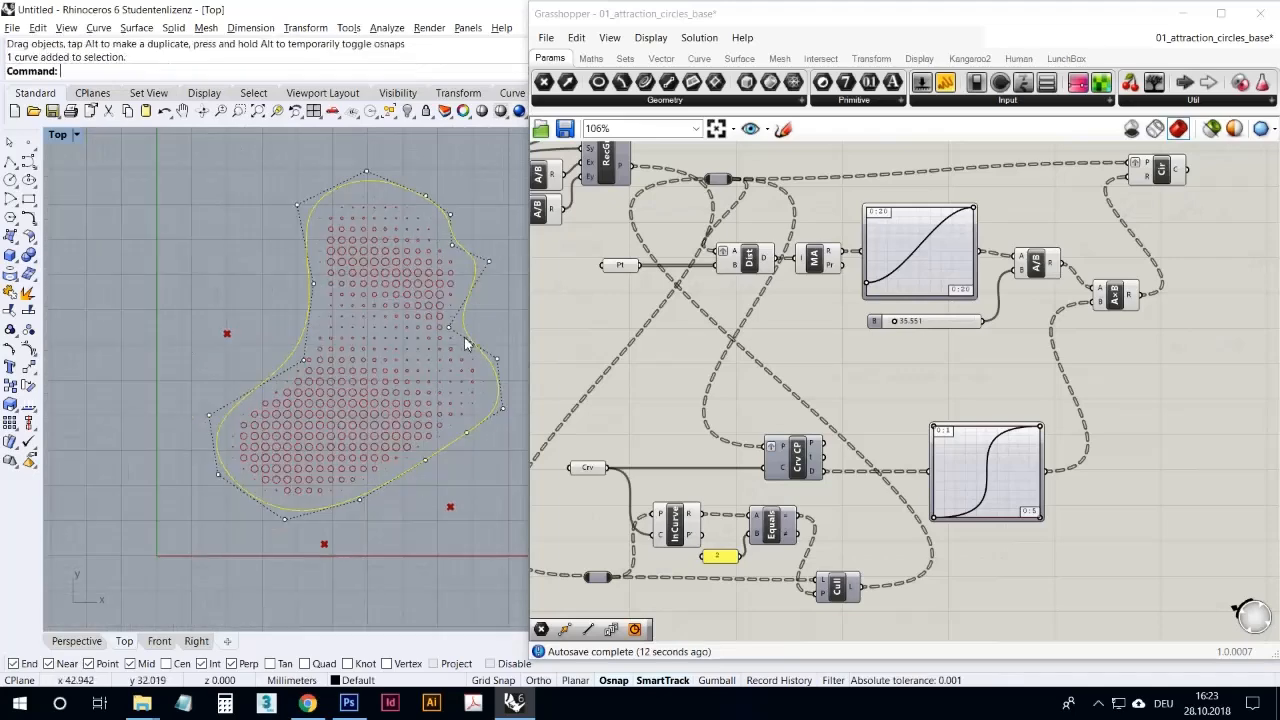
left_click_drag(423, 454, 374, 386)
scroll(356, 337, "down", 2)
scroll(345, 336, "up", 2)
Try the attractor point beside the curve's upper part, and place it well outside the curve's lower lobe
mouse_move(247, 343)
left_mouse_down()
mouse_move(205, 316)
mouse_move(263, 290)
mouse_move(166, 294)
left_mouse_up()
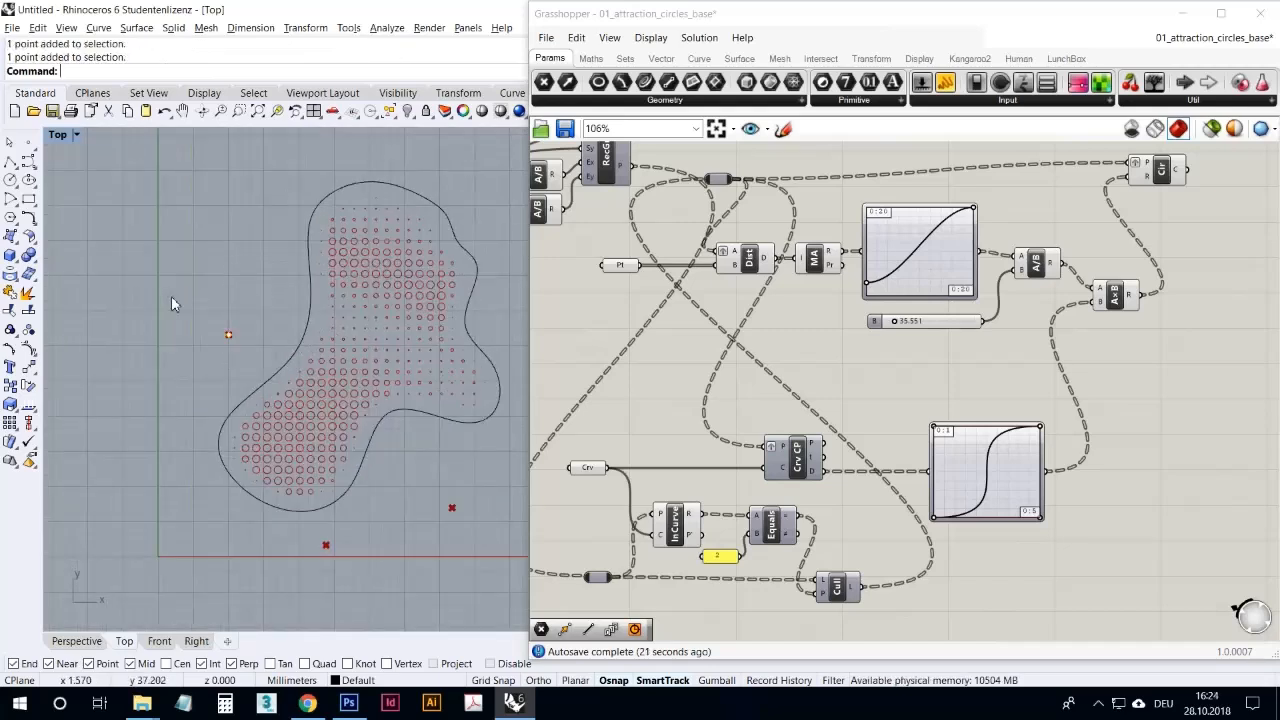
left_click_drag(230, 337, 287, 271)
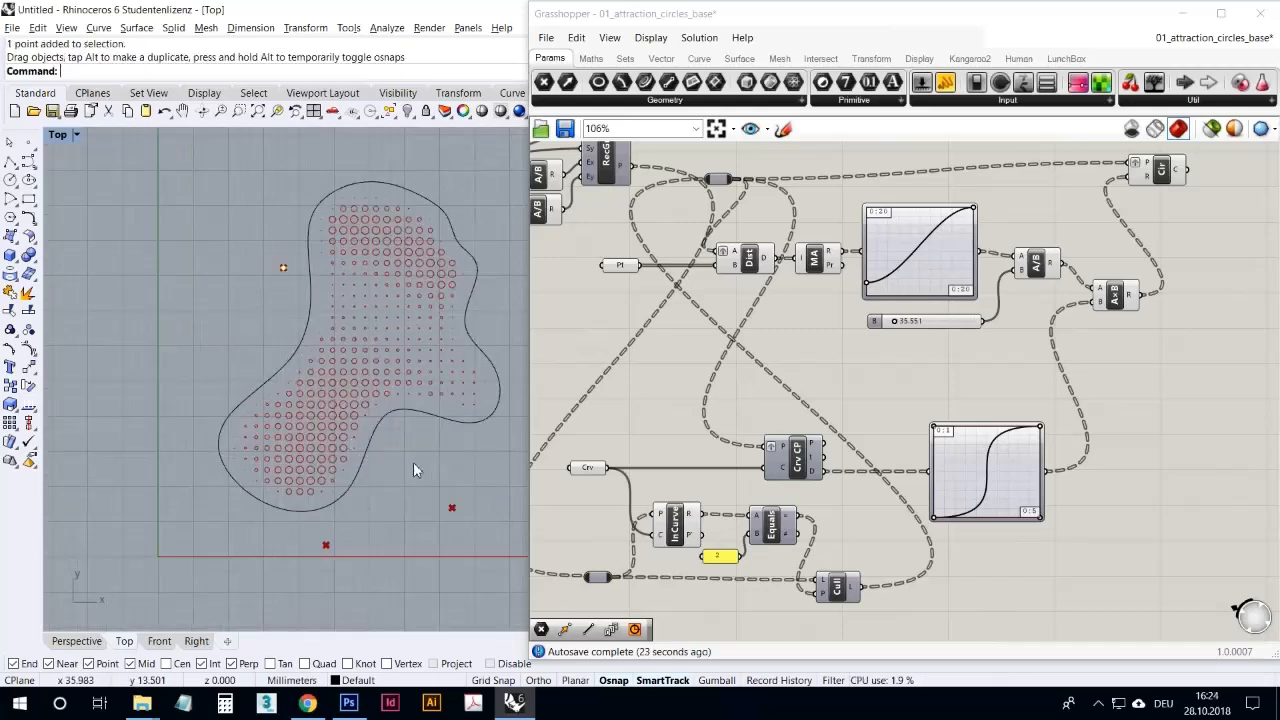
left_click(456, 503)
left_click(283, 268)
left_click_drag(283, 268, 121, 474)
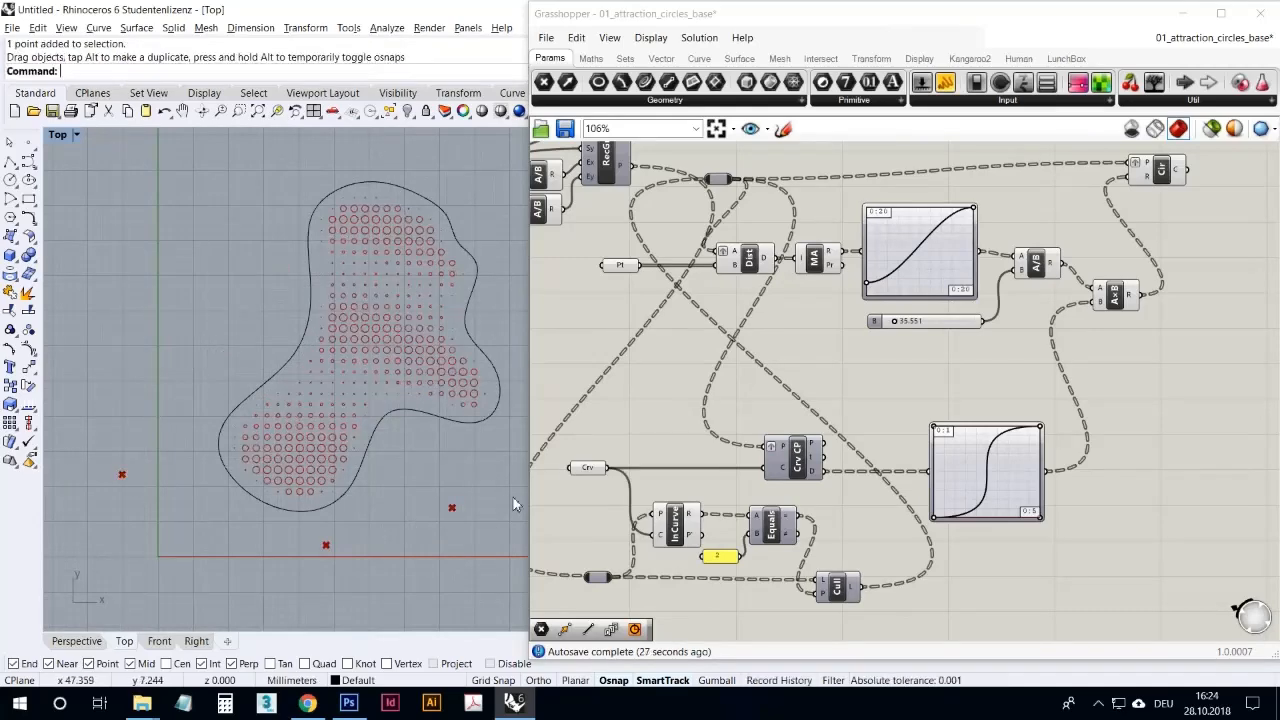
Try raising the start point of the curve-distance Bezier graph to 1, and return it to 0
scroll(1022, 534, "up", 5)
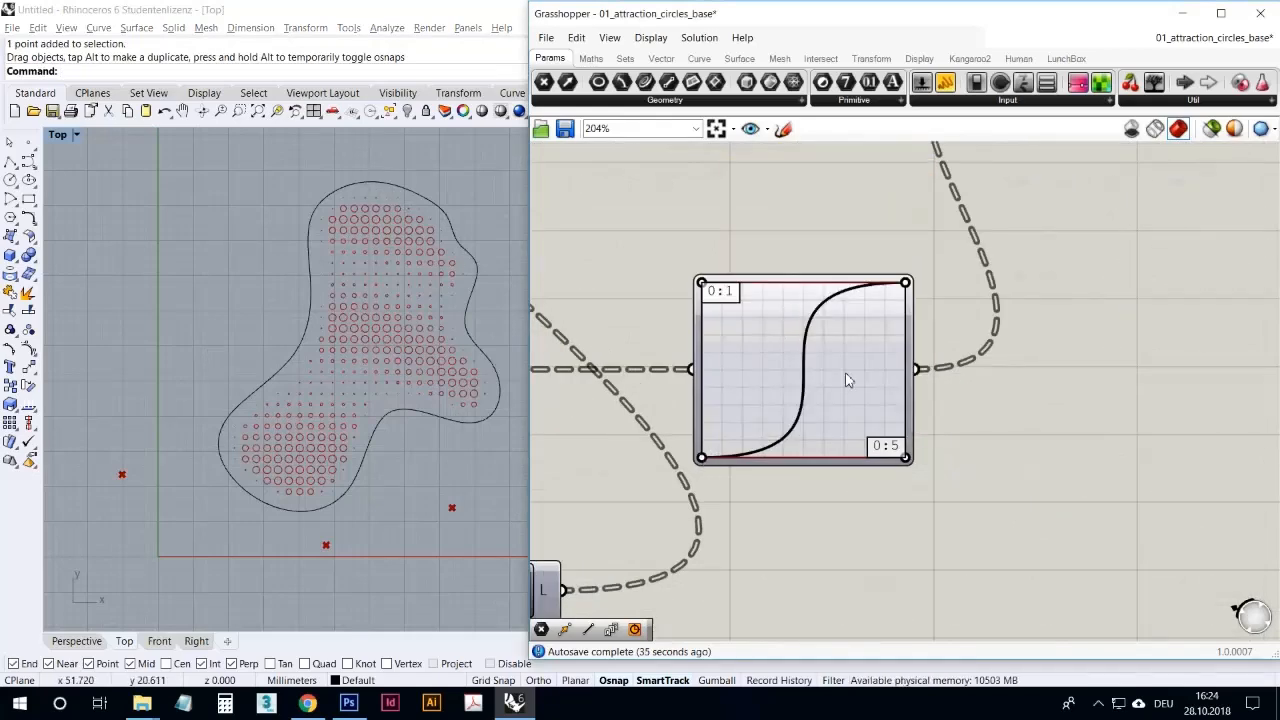
left_click_drag(703, 459, 664, 270)
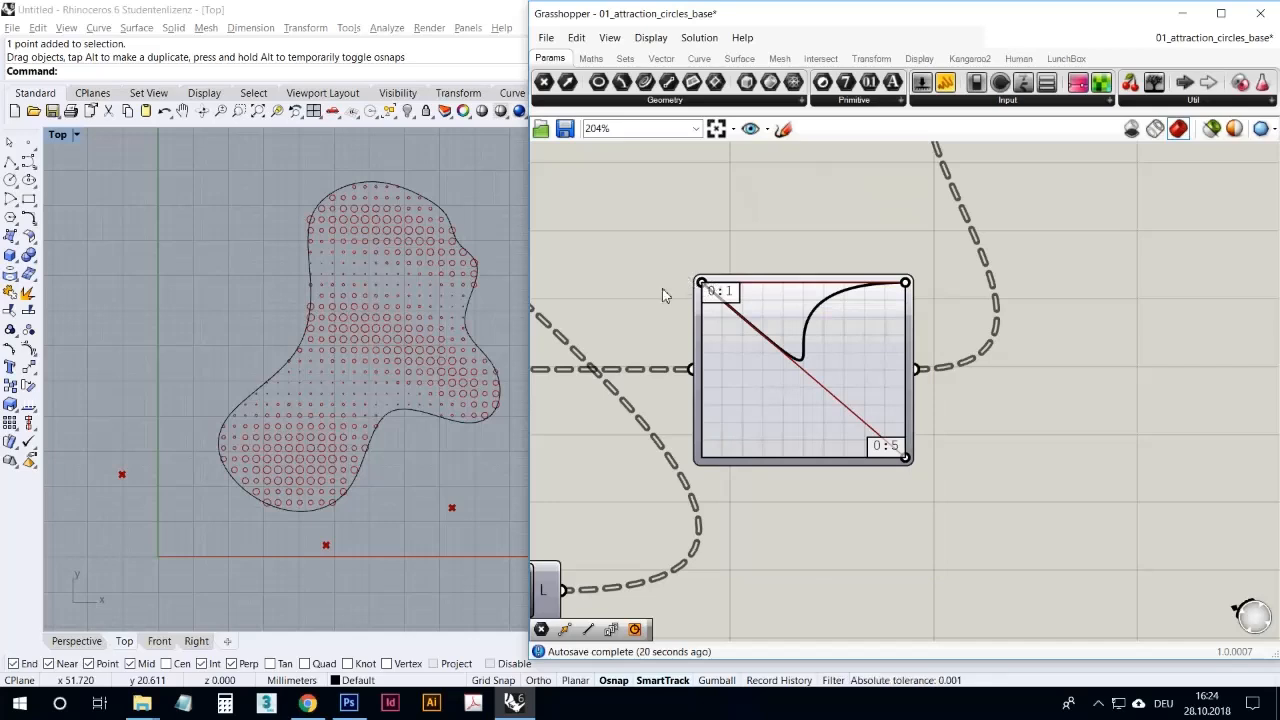
left_click_drag(706, 290, 665, 458)
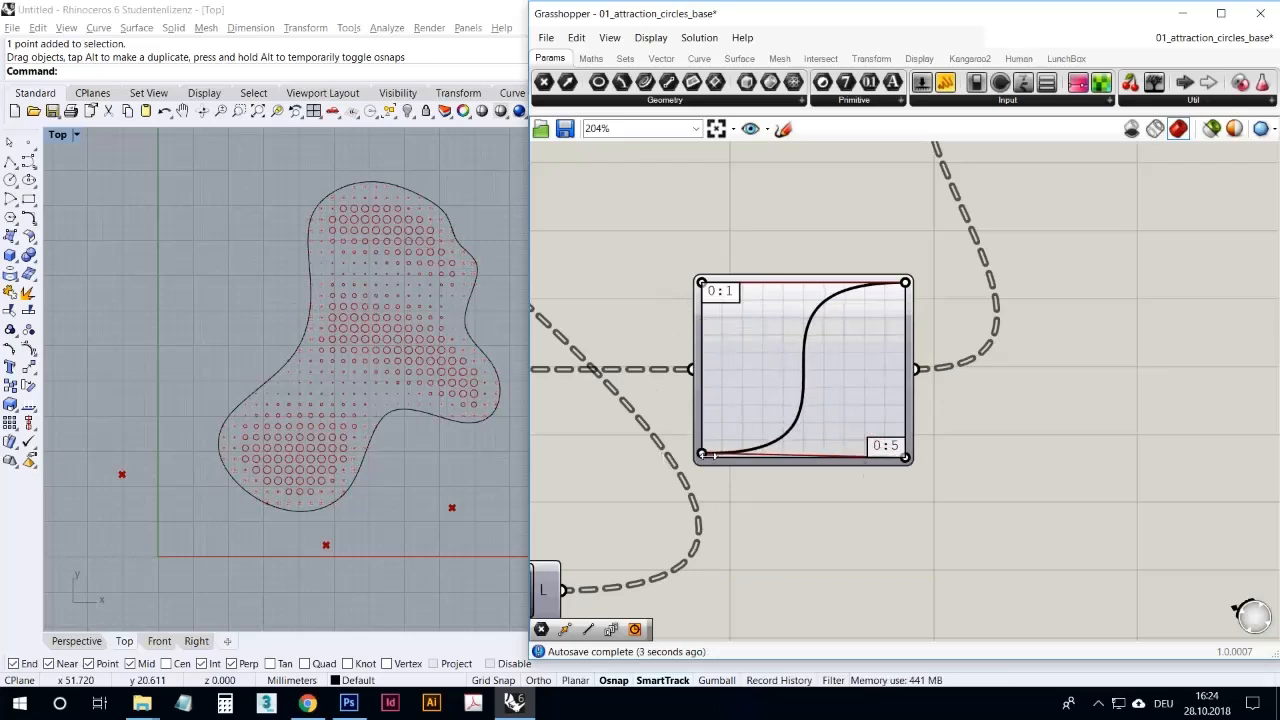
left_click_drag(705, 457, 704, 471)
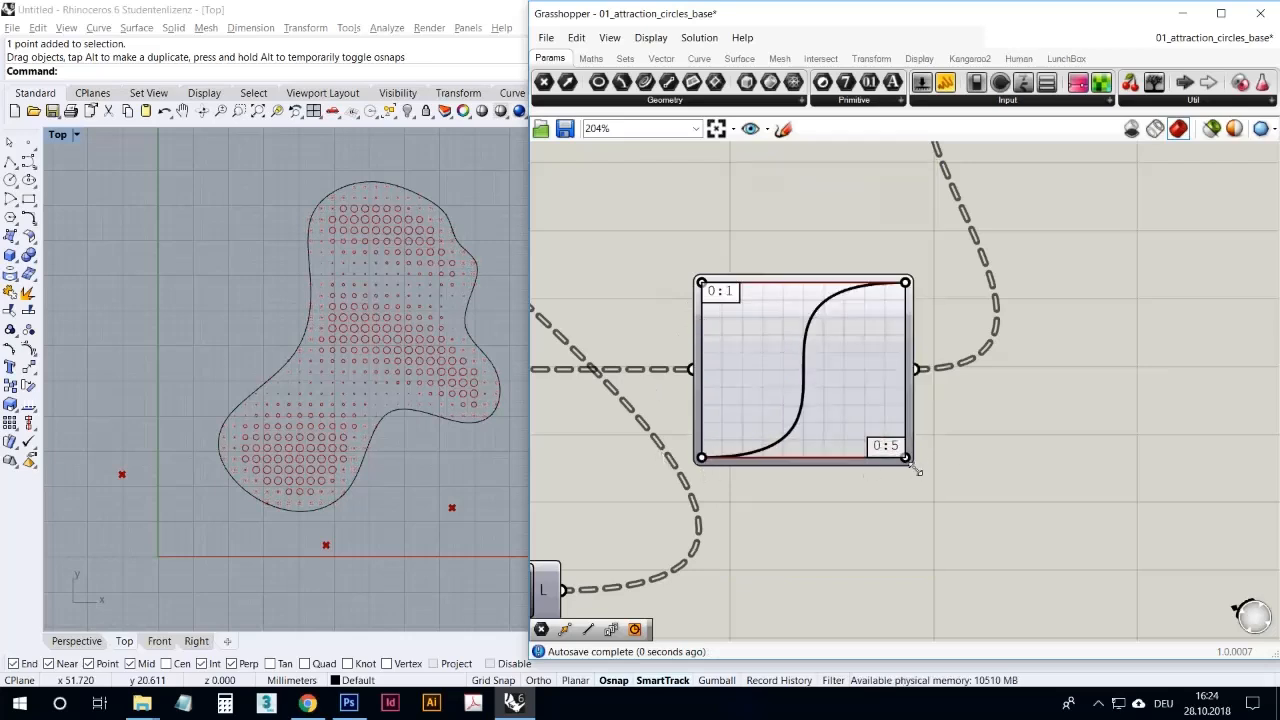
Try pulling the Bezier graph's lower control handle inward, and return it to the corner of the graph
scroll(916, 468, "up", 3)
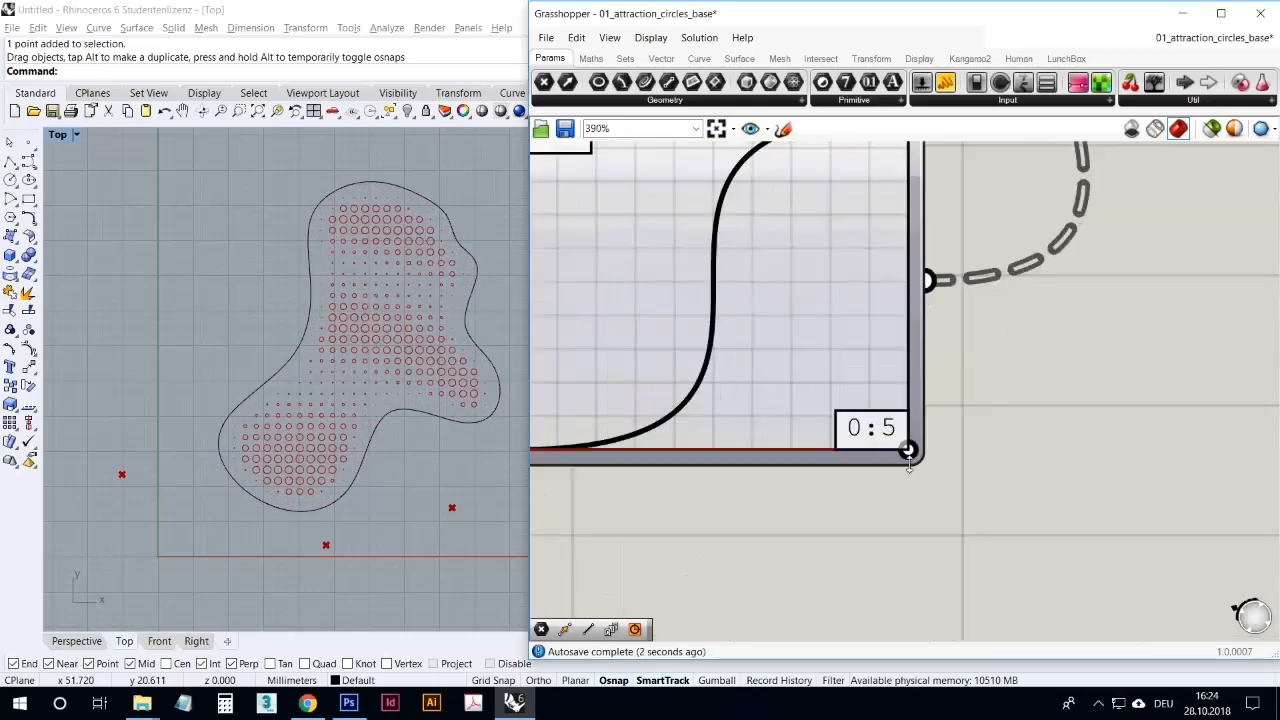
left_click_drag(908, 451, 831, 420)
scroll(831, 420, "down", 3)
left_click_drag(730, 416, 893, 490)
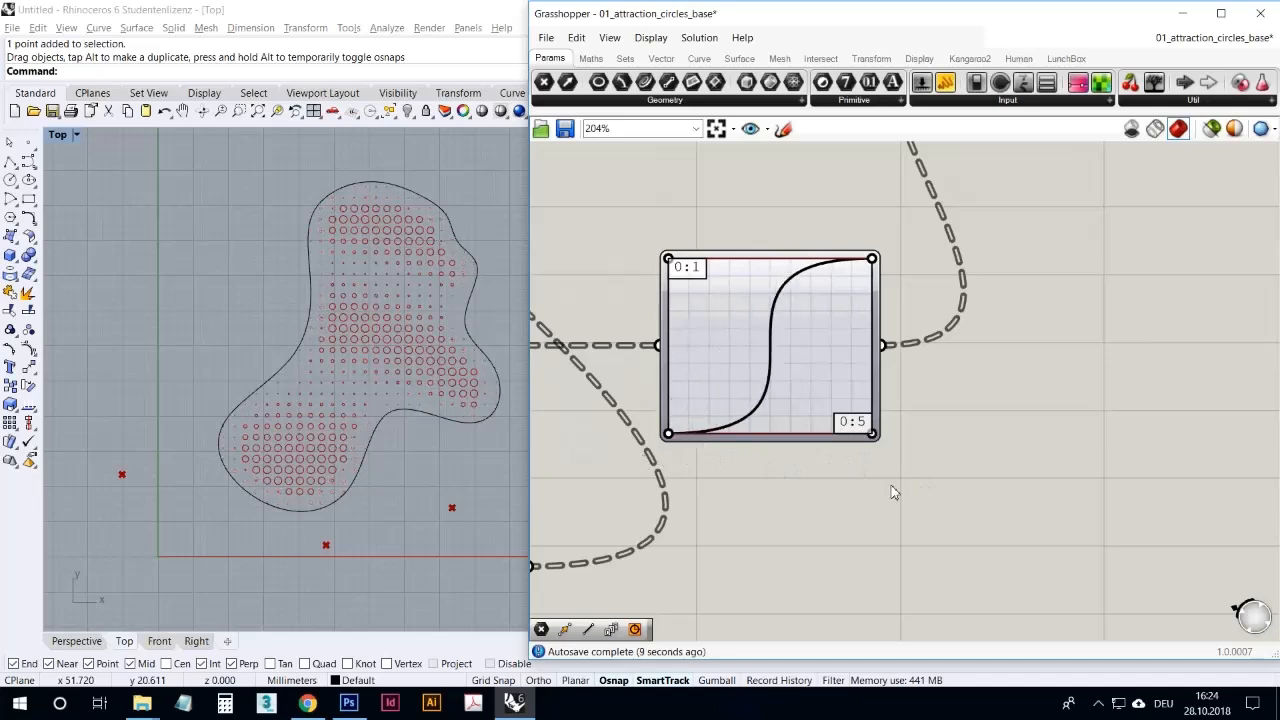
Set the curve-distance graph mapper's upper X limit, X[1], to 10
left_click(828, 410)
double_click(828, 410)
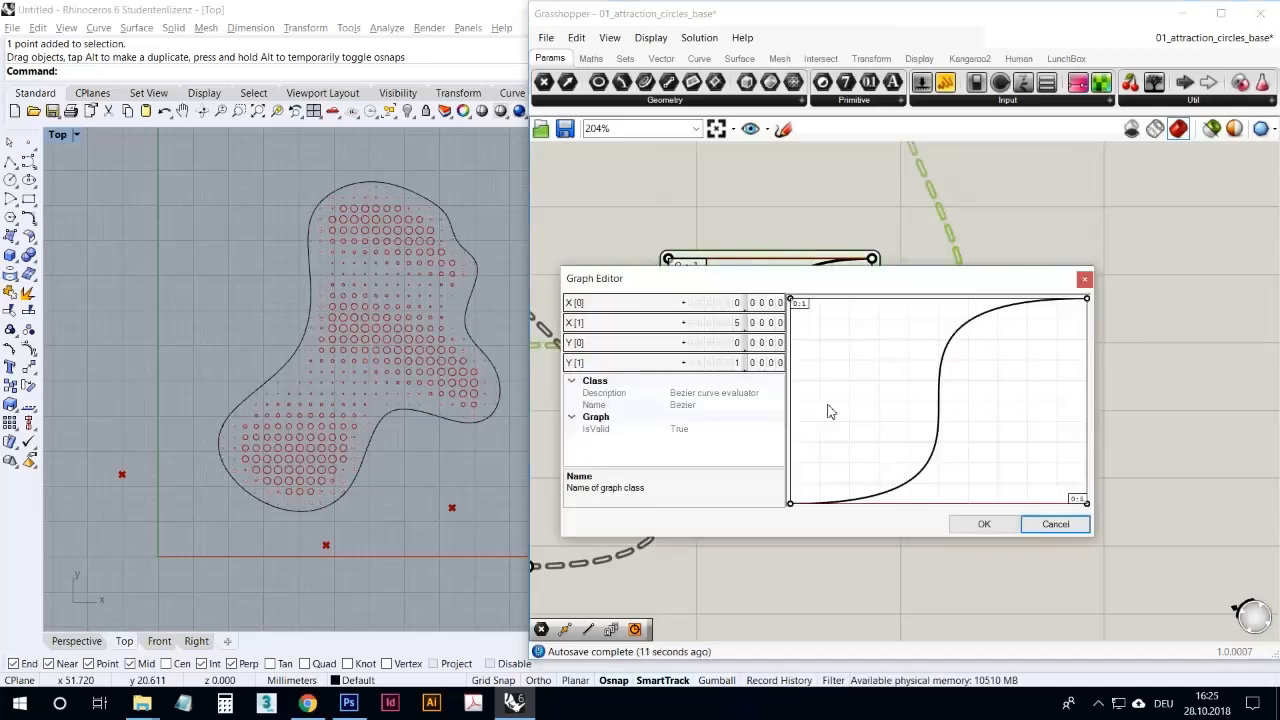
double_click(716, 330)
type("10")
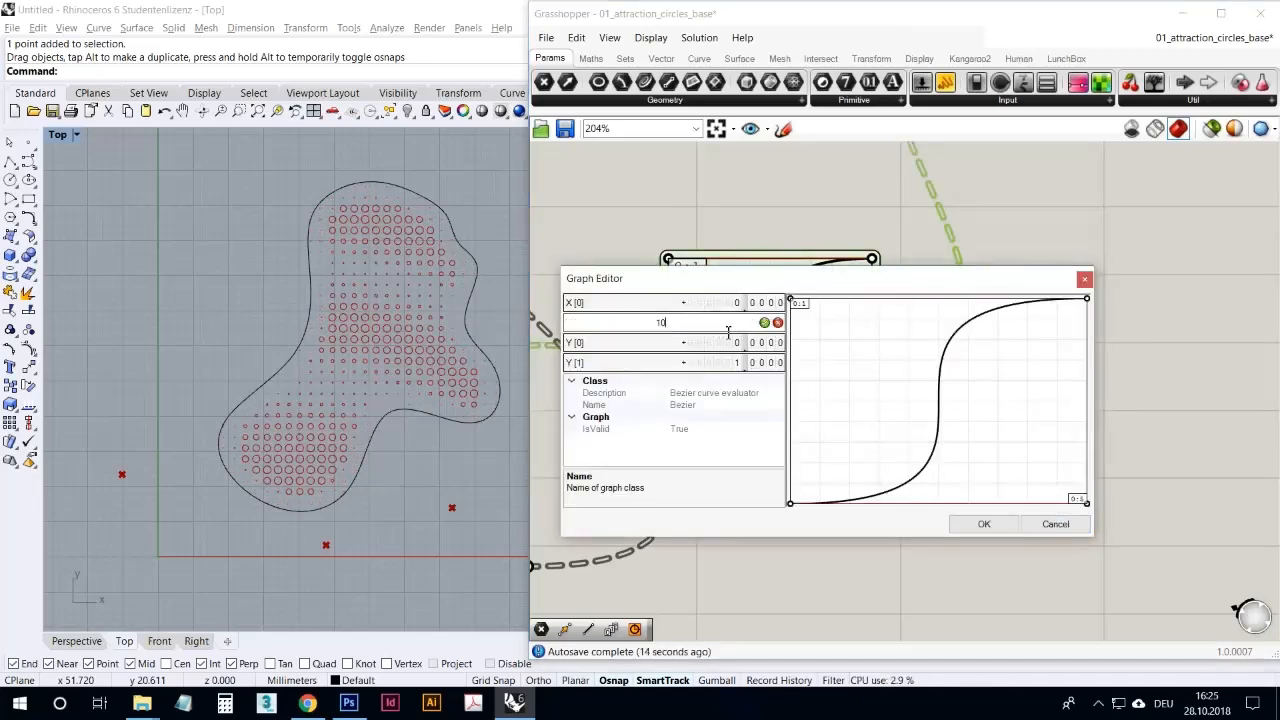
left_click(765, 323)
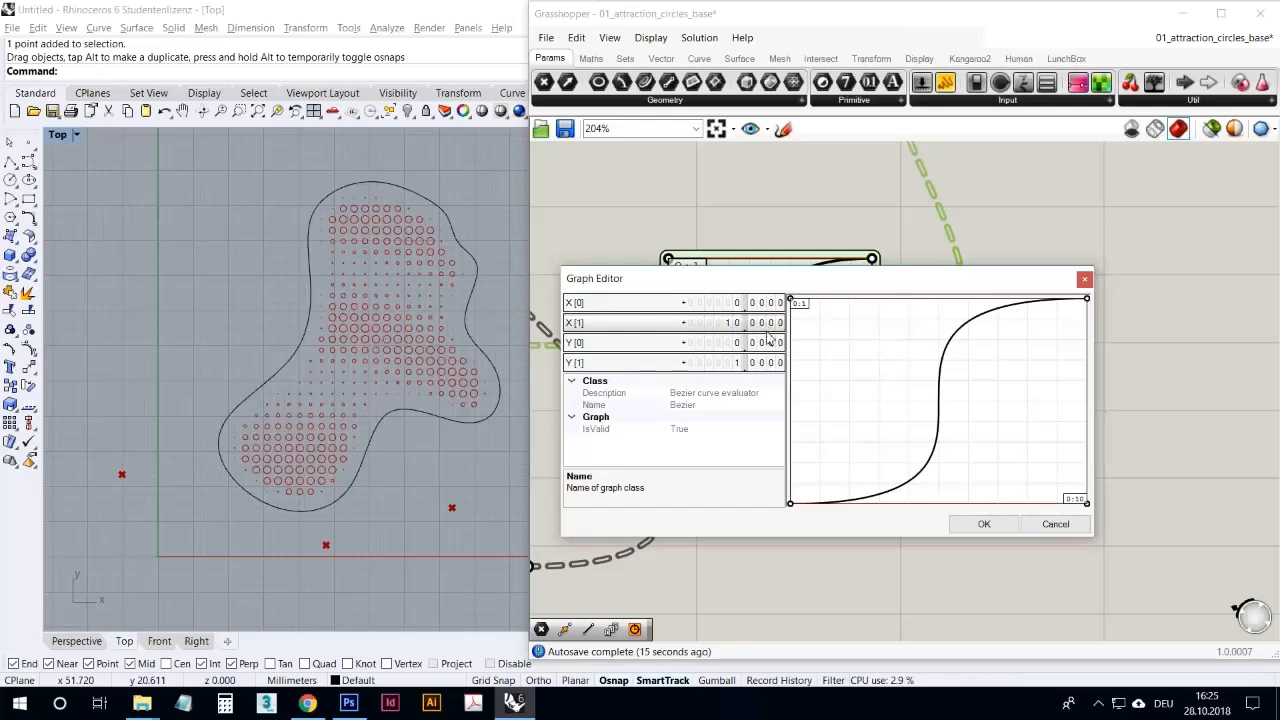
left_click(984, 524)
left_click(900, 440)
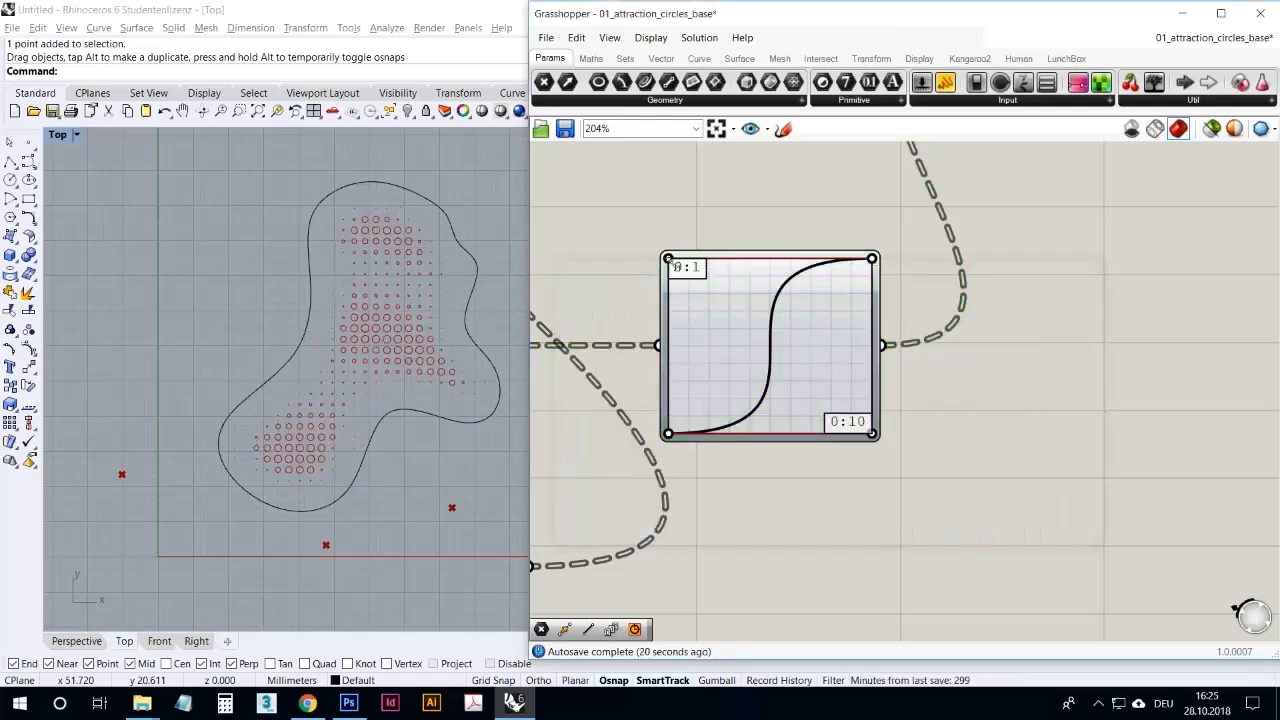
Steepen the start of the Bezier graph by pulling its lower control handle along the base to about the middle
left_click_drag(671, 262, 616, 239)
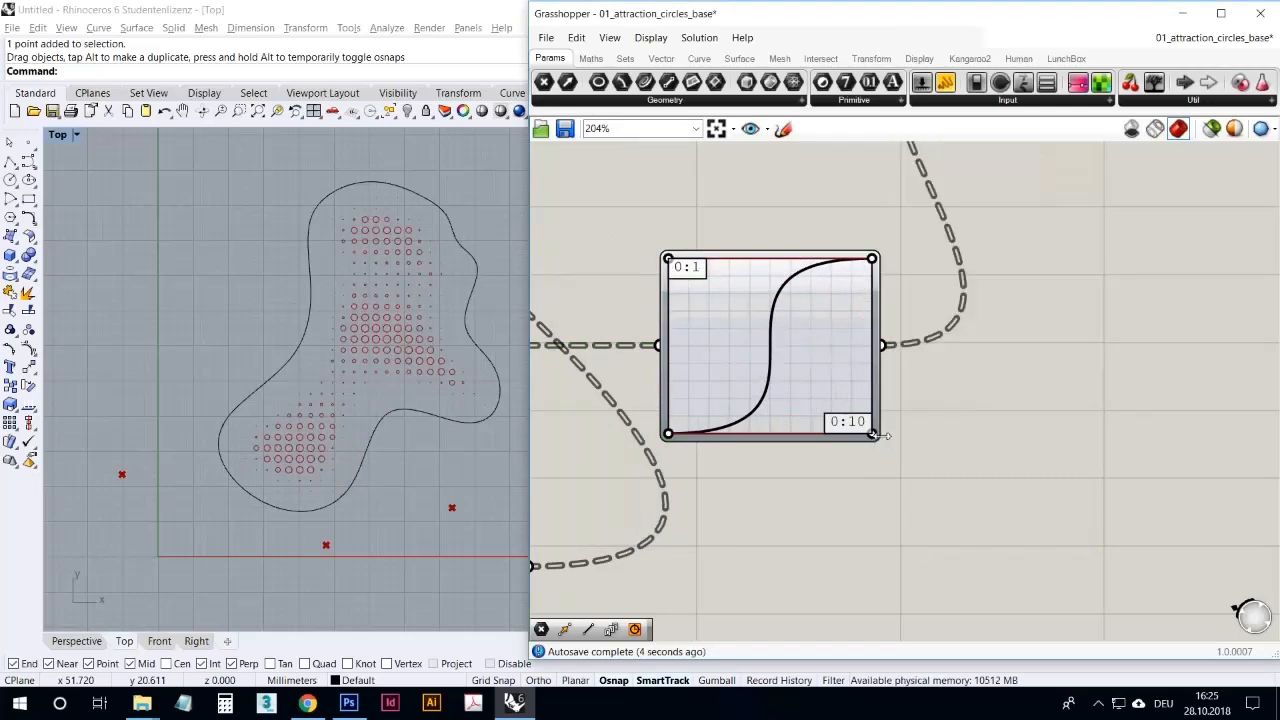
left_click_drag(873, 437, 762, 497)
scroll(844, 505, "down", 3)
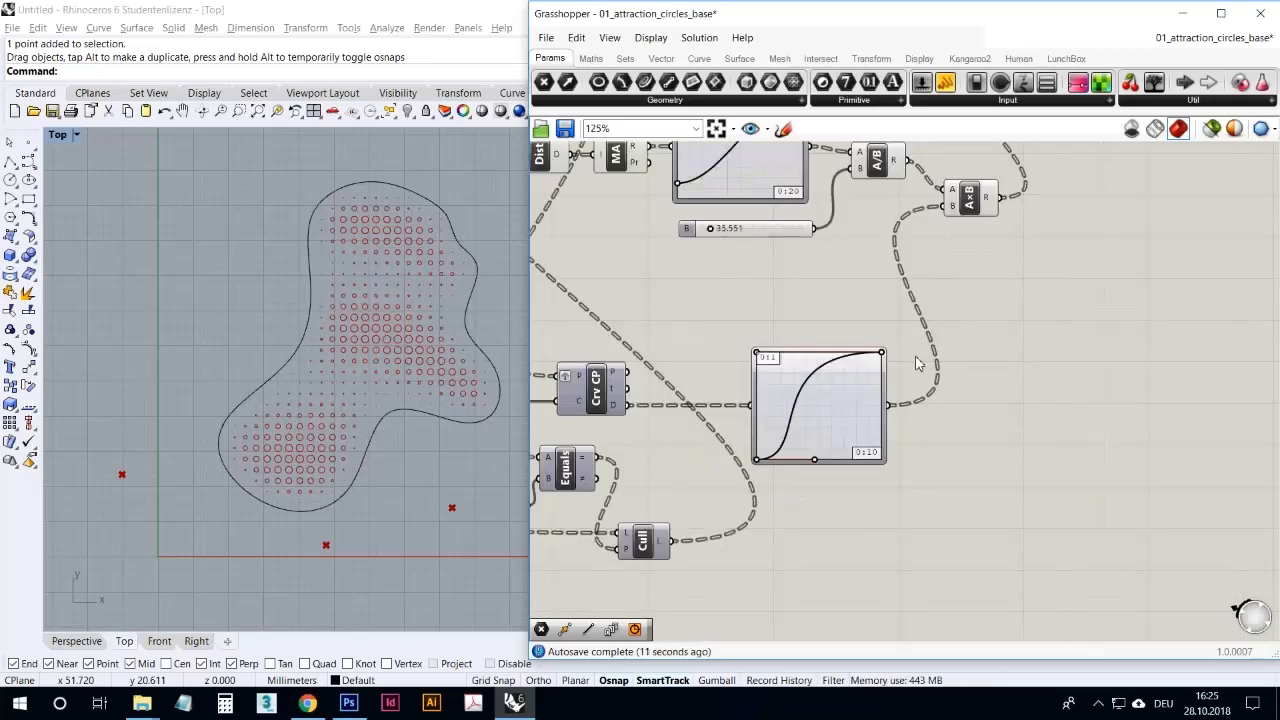
scroll(951, 368, "down", 4)
right_click_drag(888, 318, 989, 334)
scroll(937, 241, "up", 1)
scroll(650, 245, "up", 1)
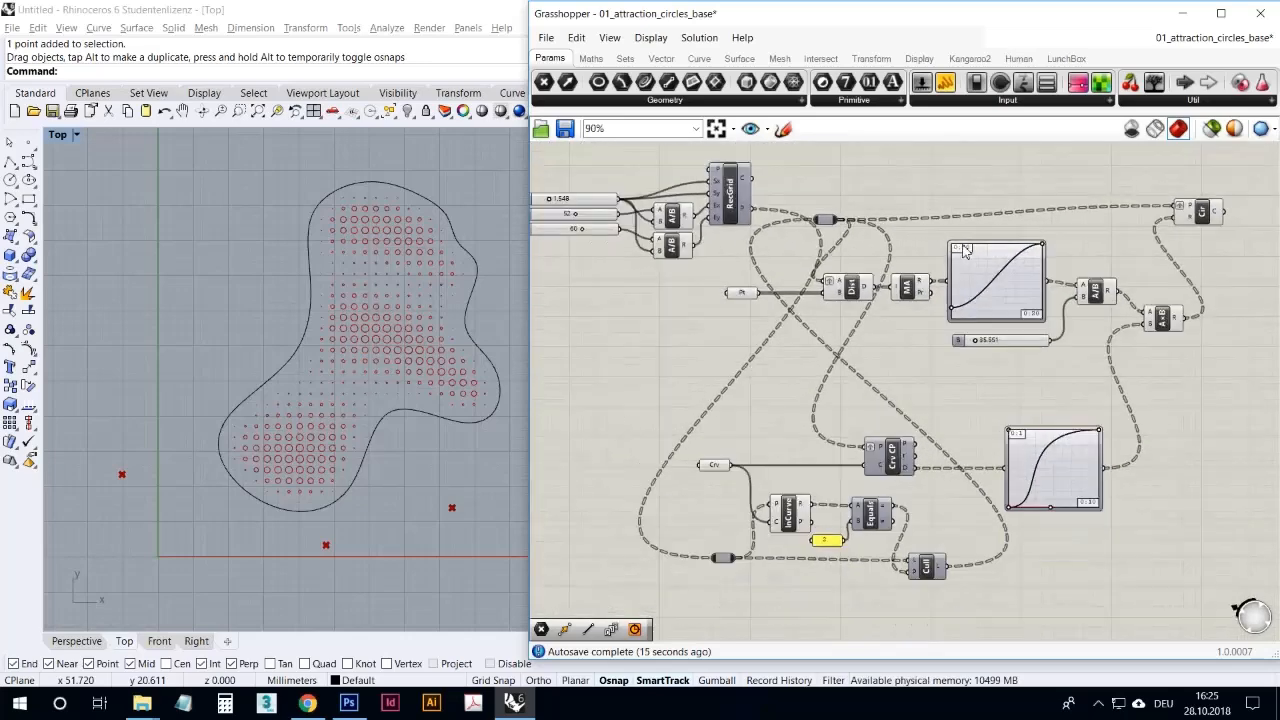
right_click_drag(642, 277, 658, 278)
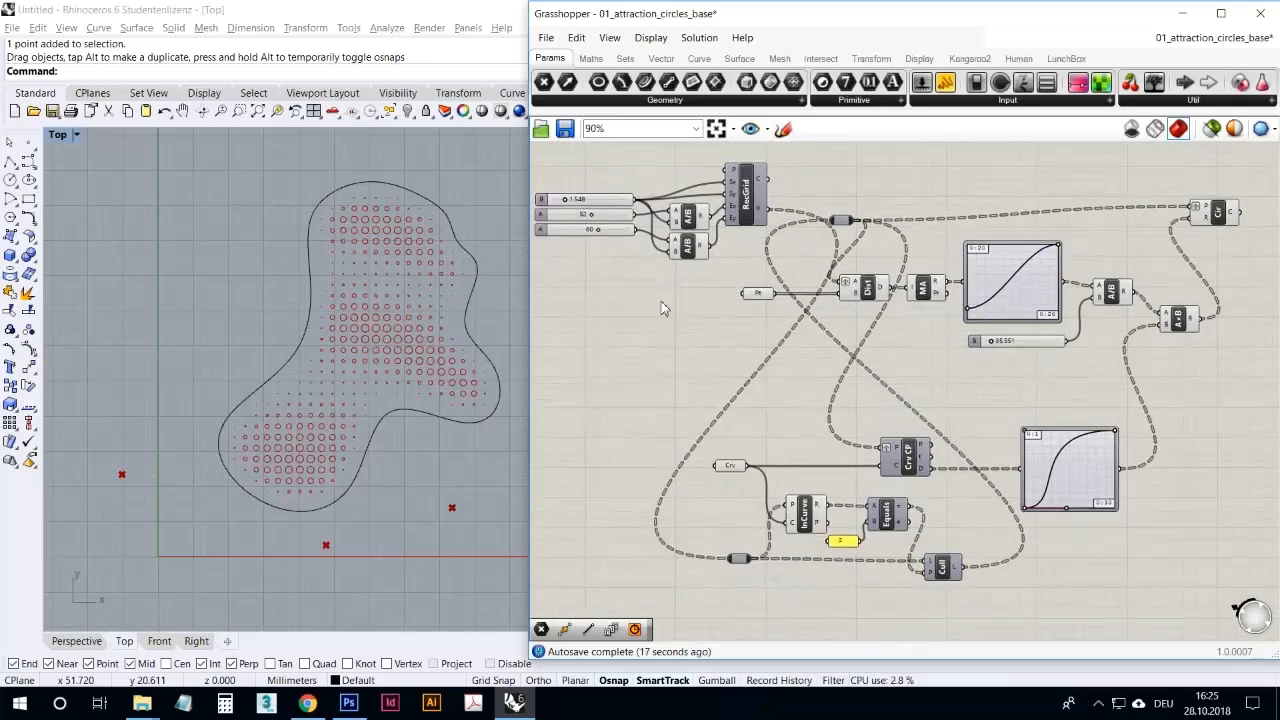
scroll(664, 310, "down", 1)
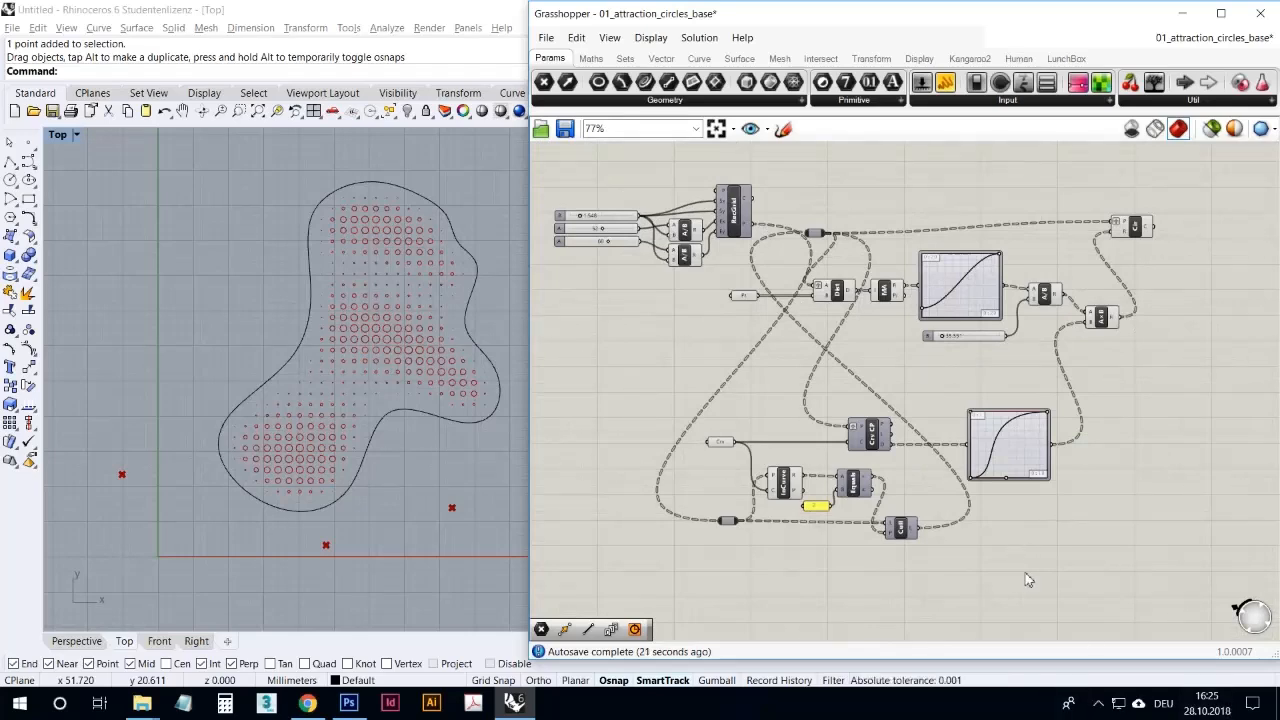
left_click(1100, 704)
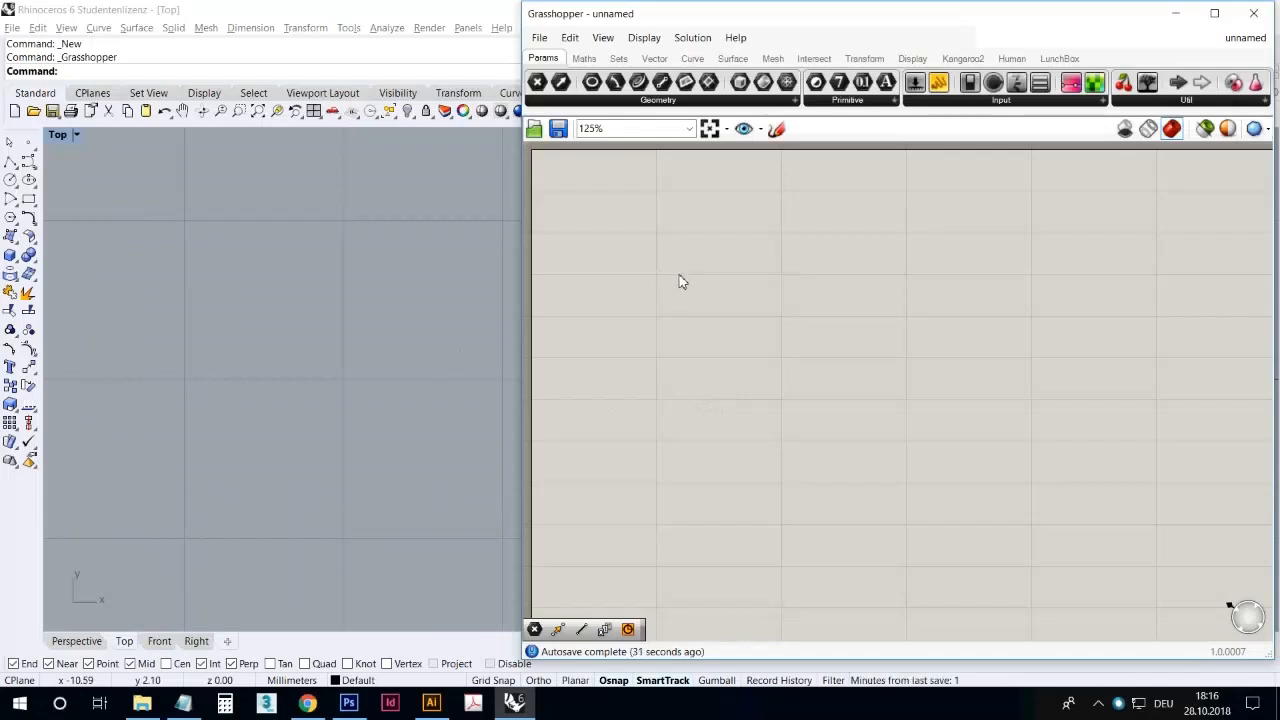
Place a Rectangular grid component on the empty canvas and shift it slightly to the right
left_click(654, 58)
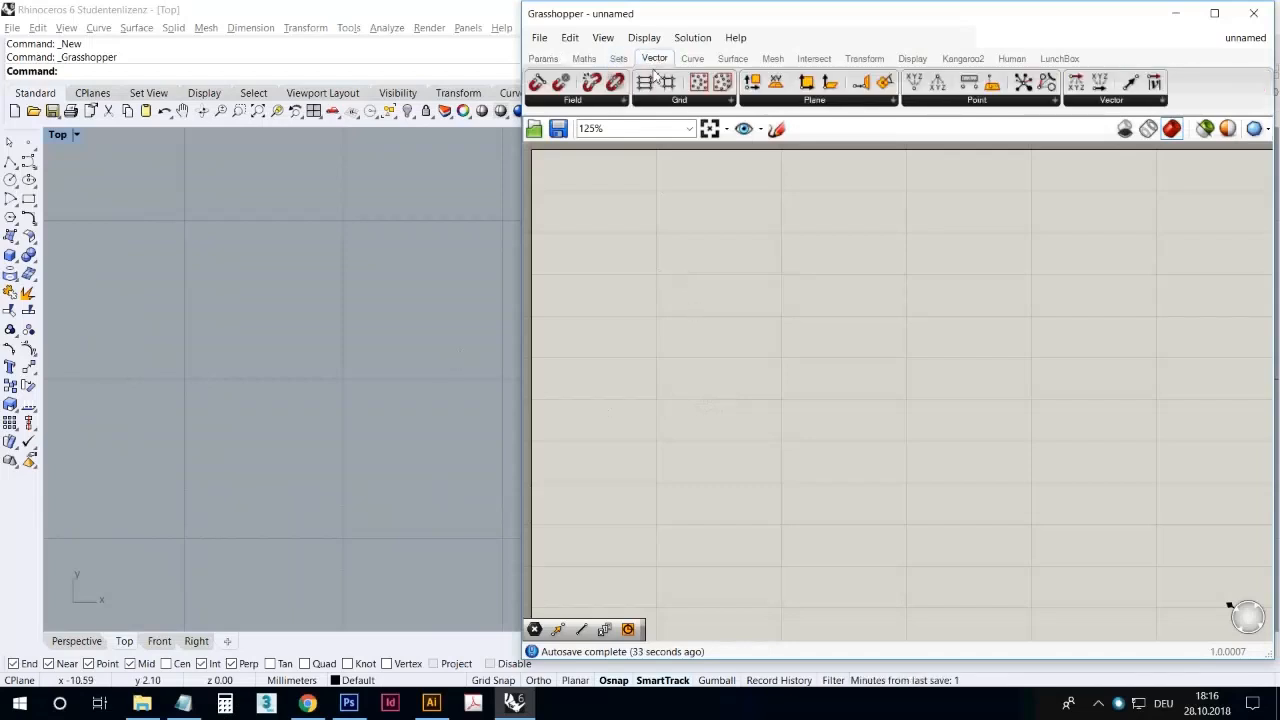
left_click(675, 100)
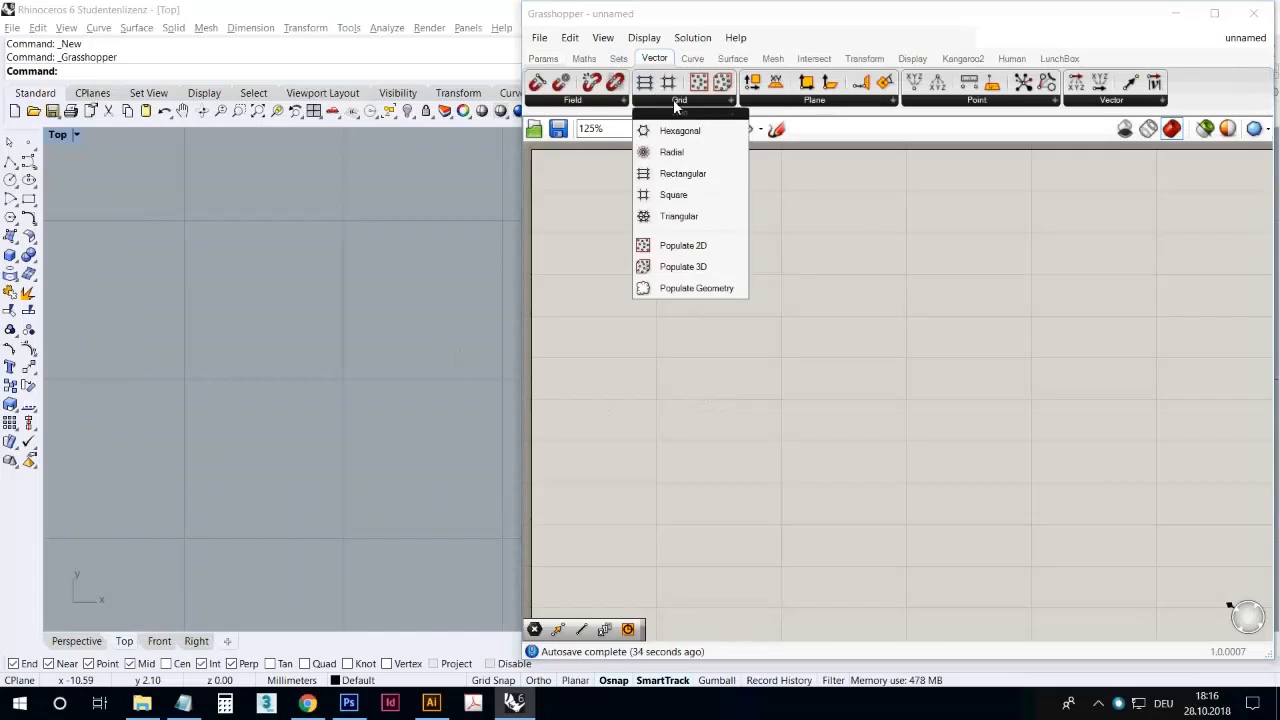
left_click(695, 180)
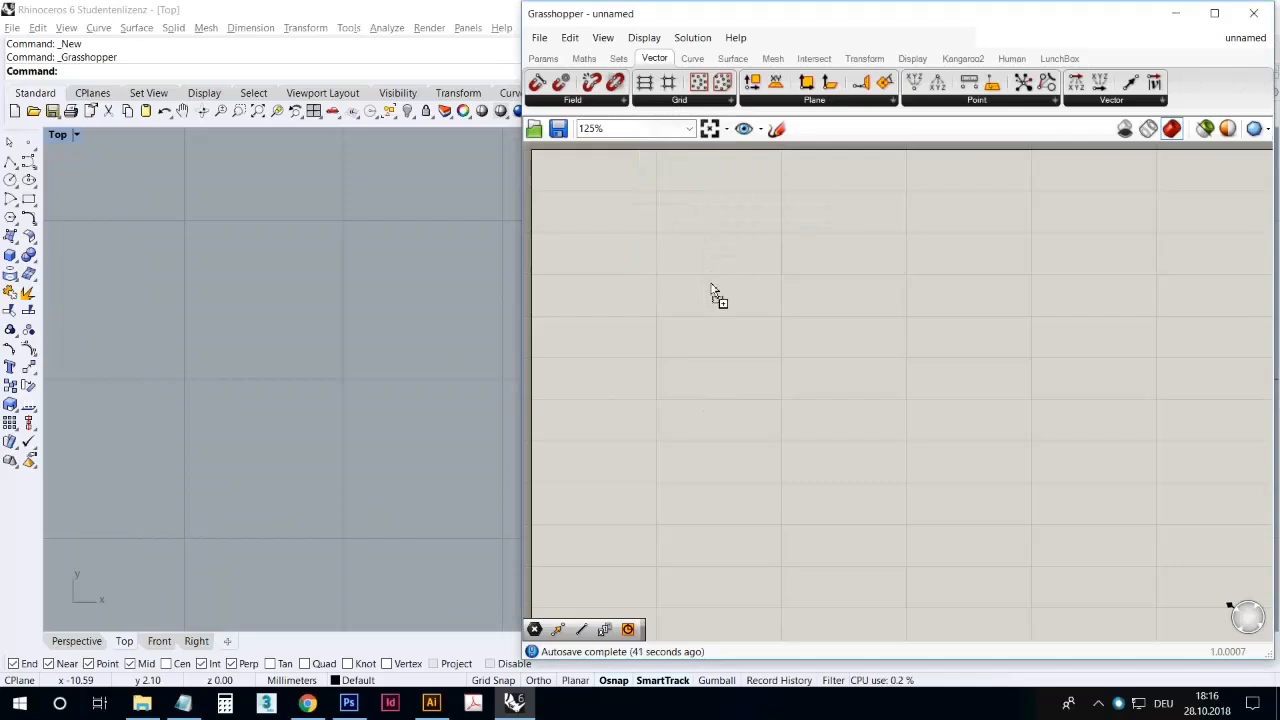
left_click(712, 287)
left_click_drag(717, 302, 770, 302)
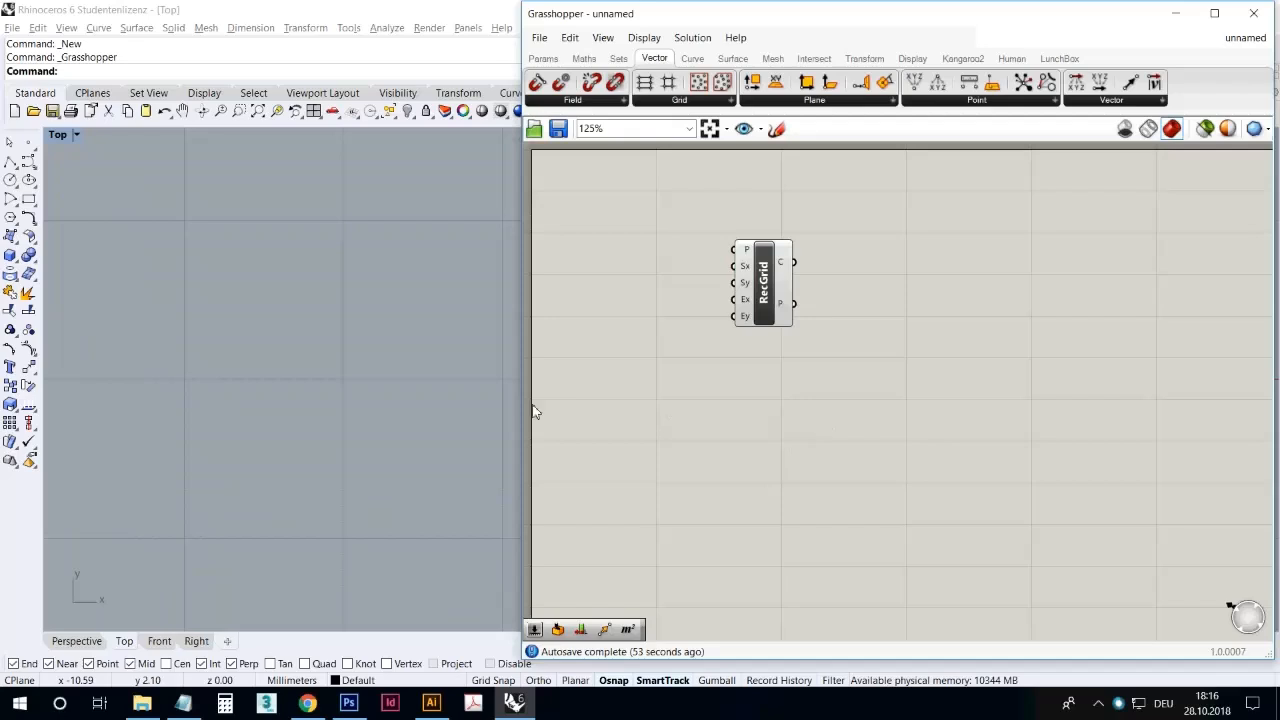
Draw a roughly square rectangle beside the vertical axis in the Top viewport, and delete it
left_click(28, 199)
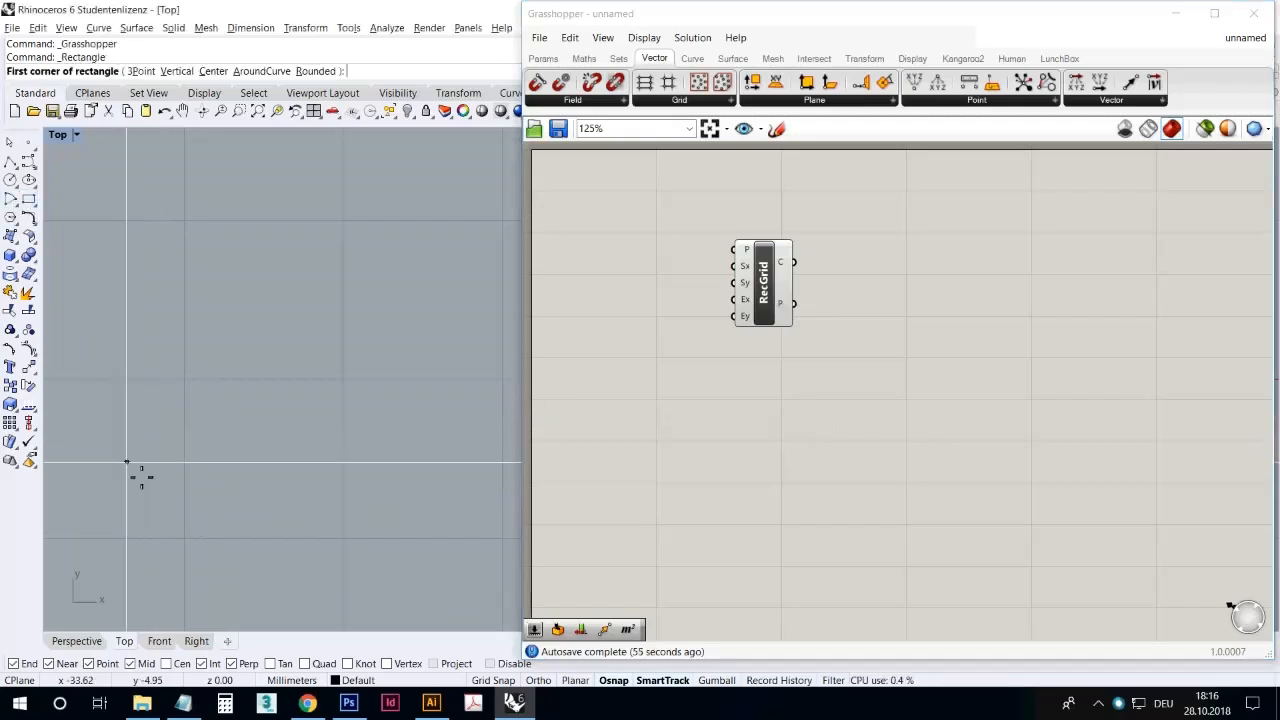
scroll(258, 424, "down", 10)
right_click_drag(387, 397, 325, 427)
scroll(326, 430, "up", 9)
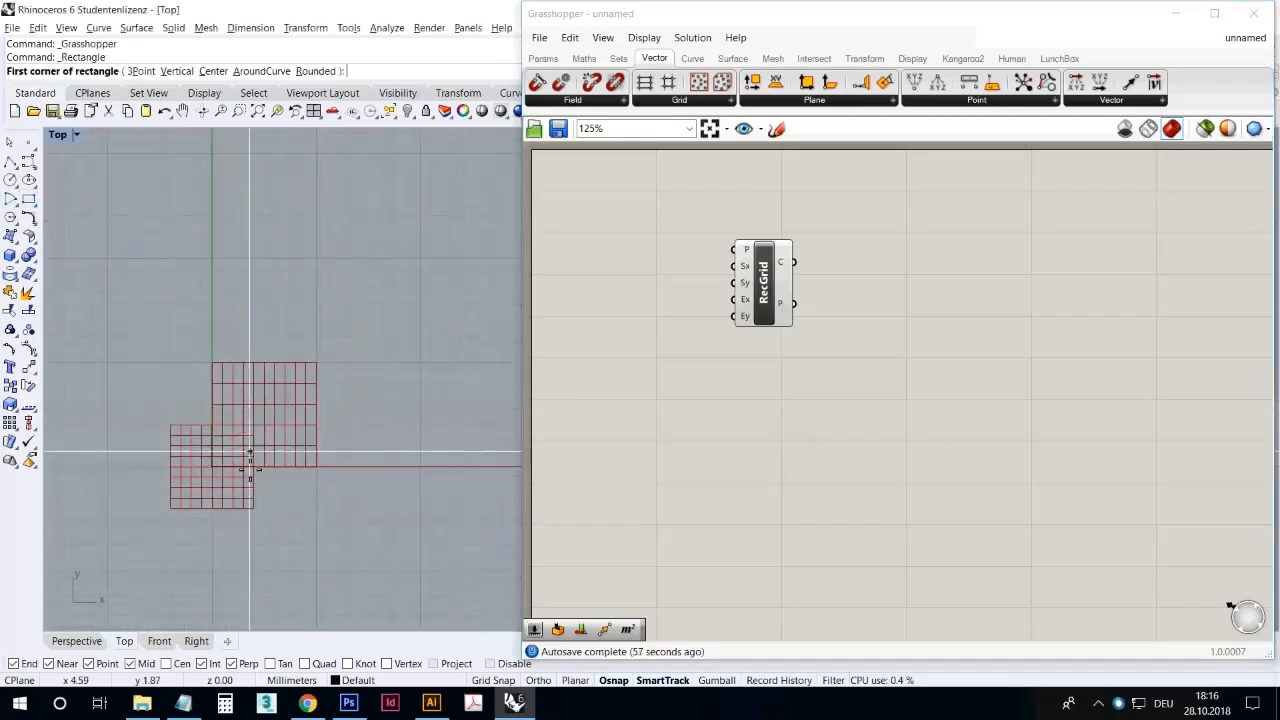
scroll(266, 300, "down", 9)
right_click_drag(290, 174, 239, 273)
scroll(239, 273, "up", 8)
left_click(213, 433)
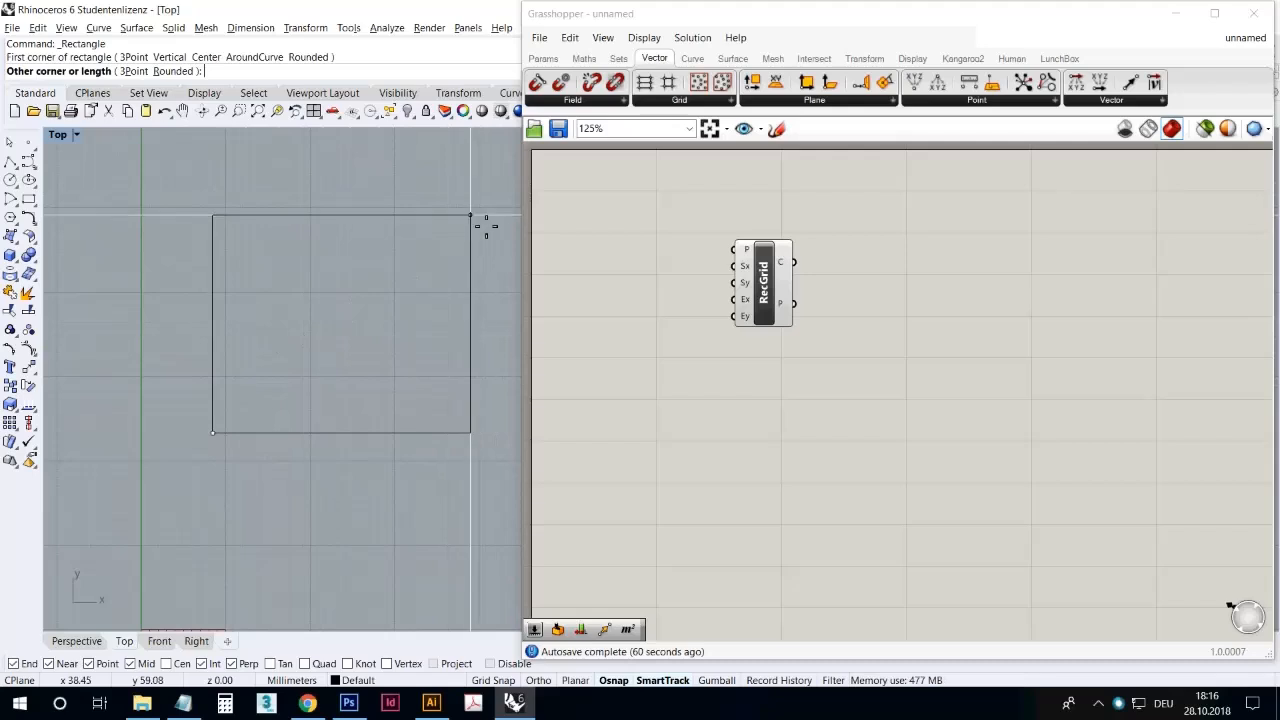
left_click(485, 156)
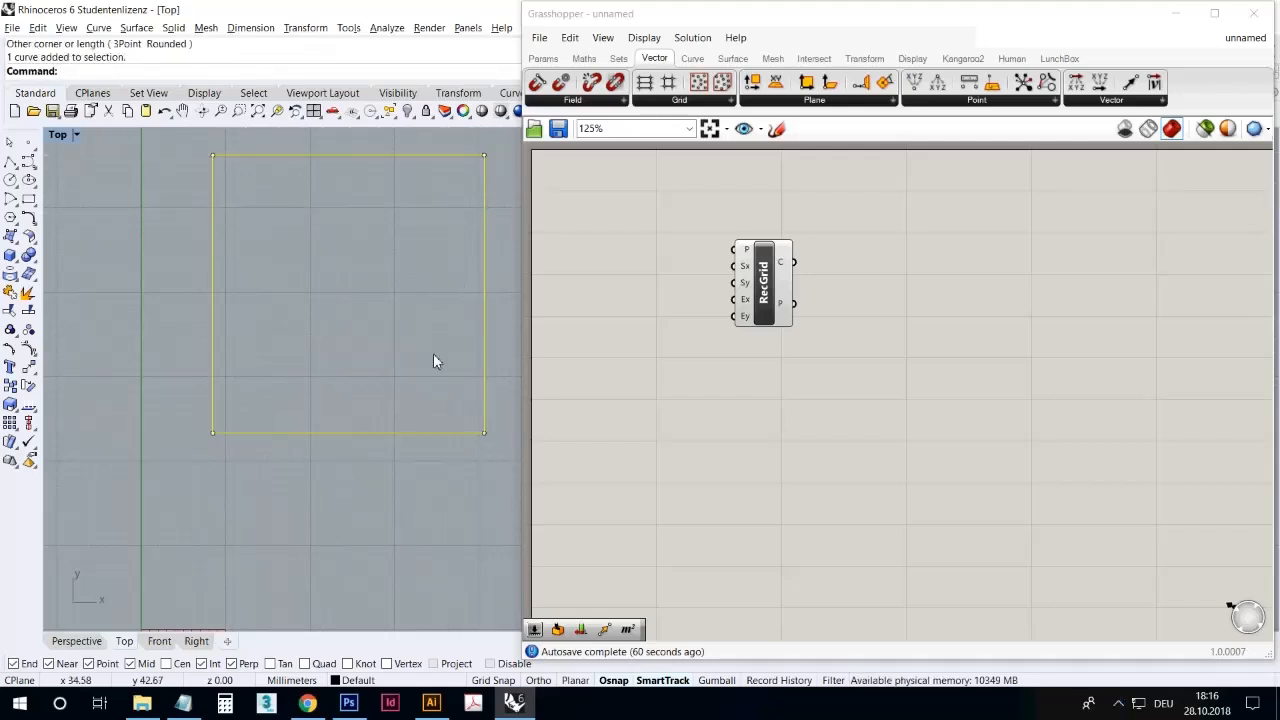
right_click_drag(433, 361, 389, 410)
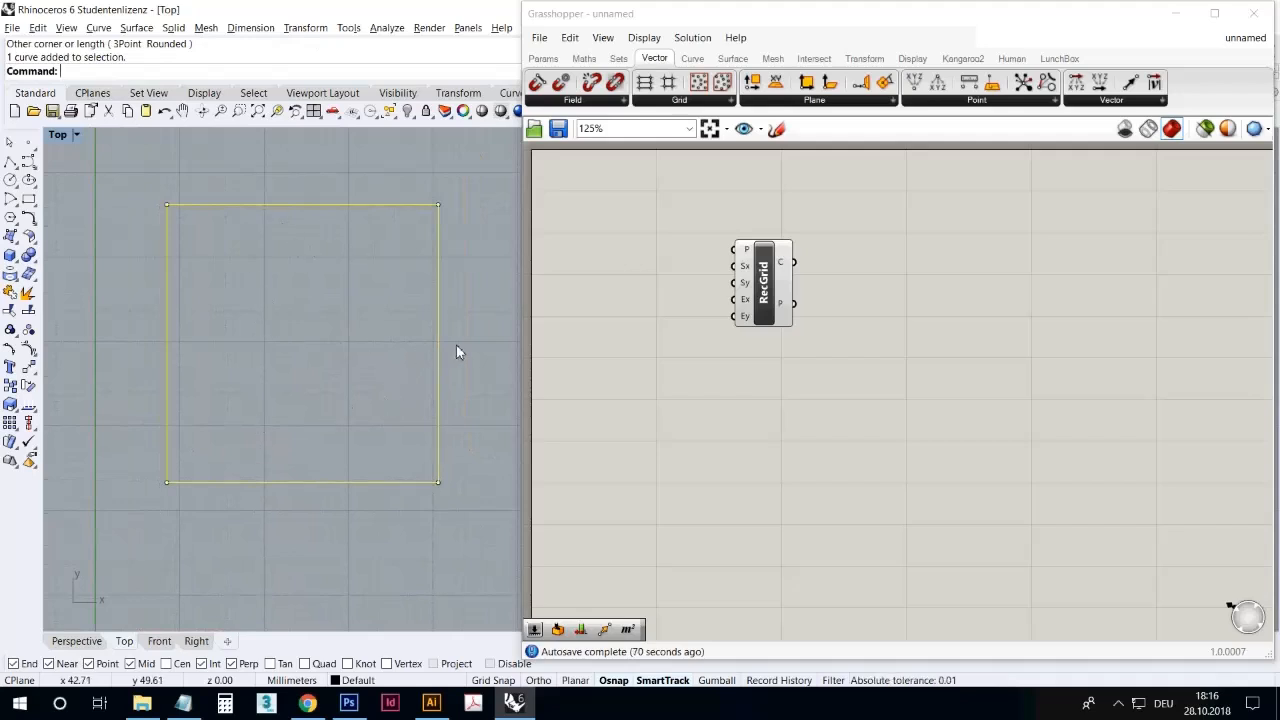
key("Delete")
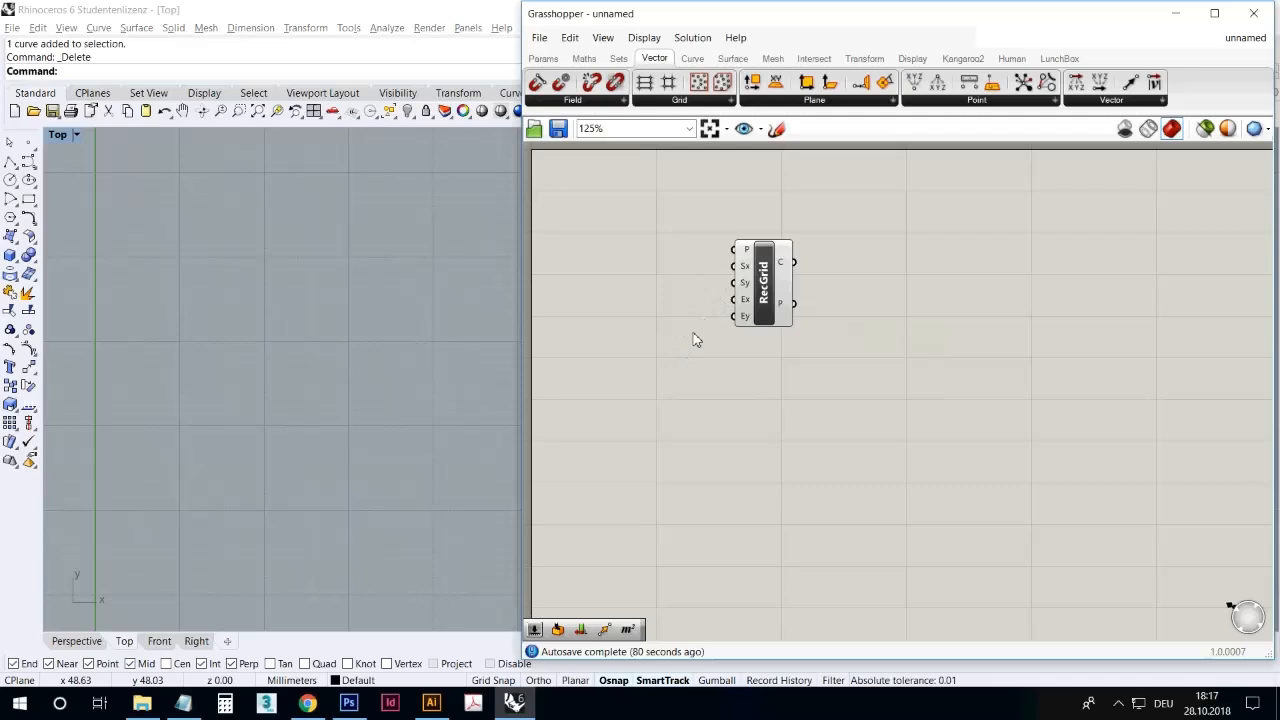
Place a number slider on the canvas just above and left of the rectangular grid component
left_click(545, 58)
left_click_drag(915, 82, 645, 240)
left_click(660, 243)
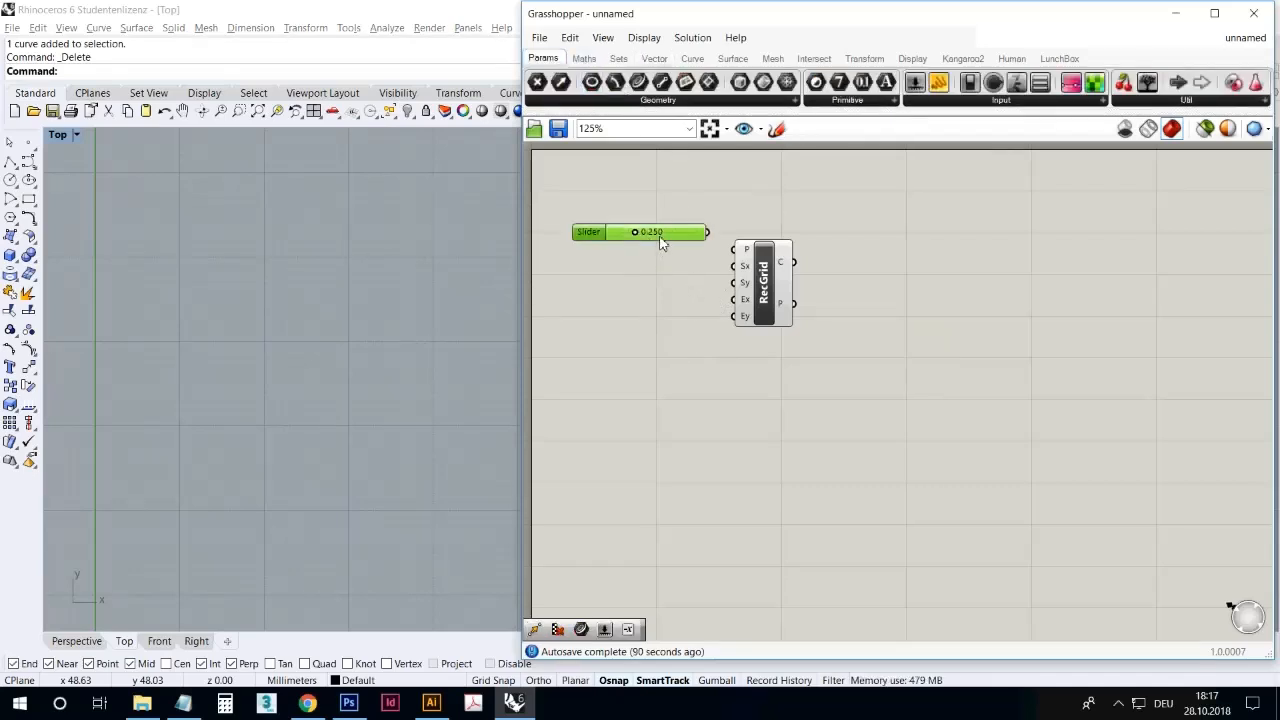
Set the new number slider's maximum limit to 10
right_click(663, 240)
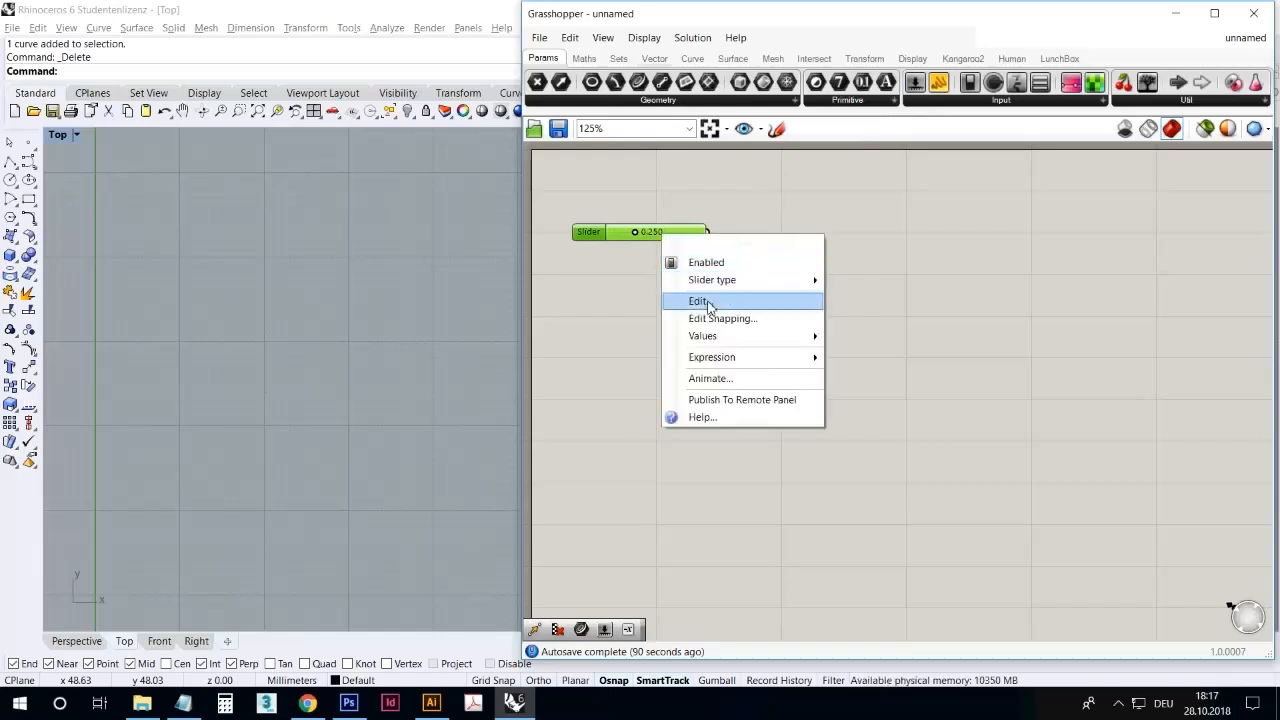
left_click(710, 299)
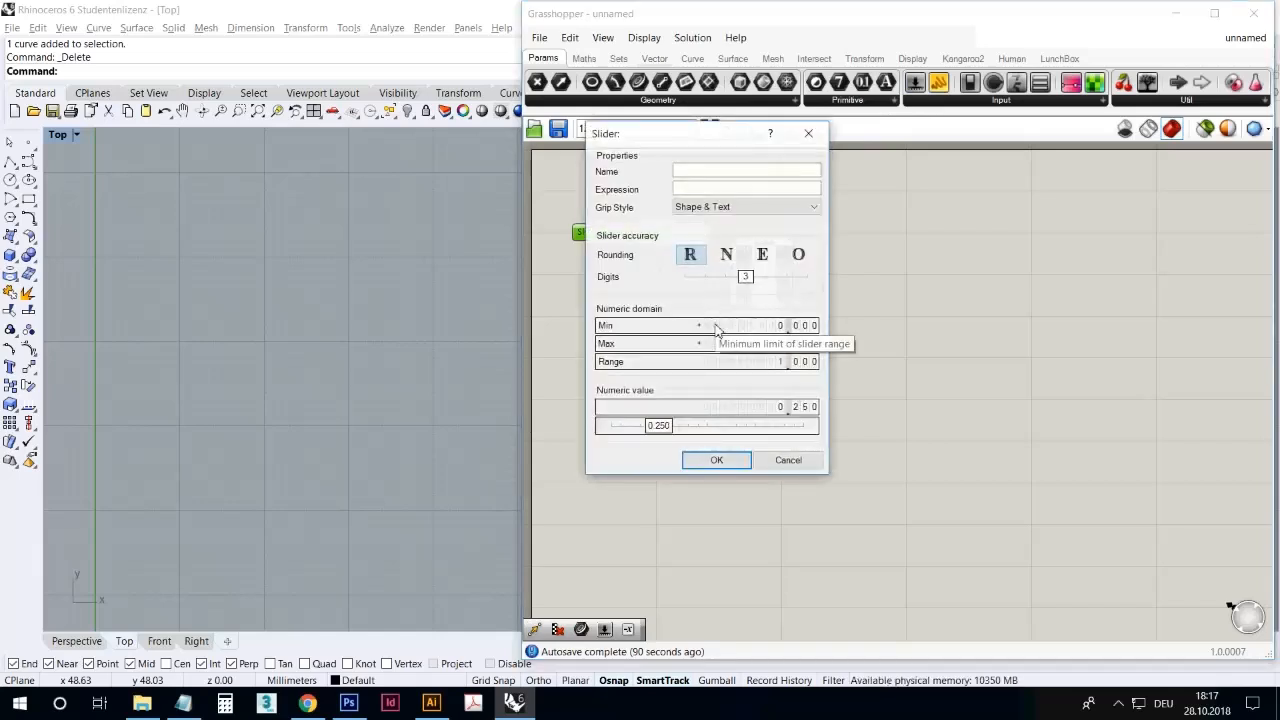
double_click(722, 330)
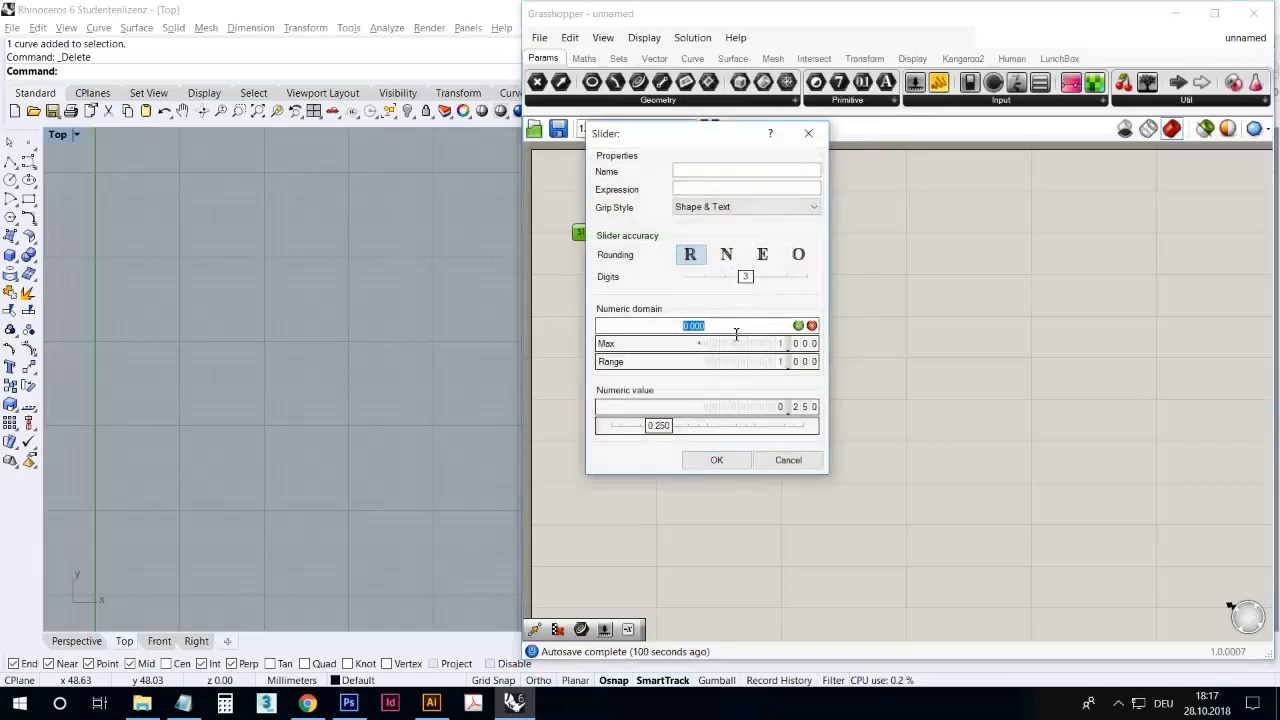
left_click(727, 345)
double_click(730, 345)
left_click(733, 345)
left_click_drag(733, 350, 609, 344)
type("10")
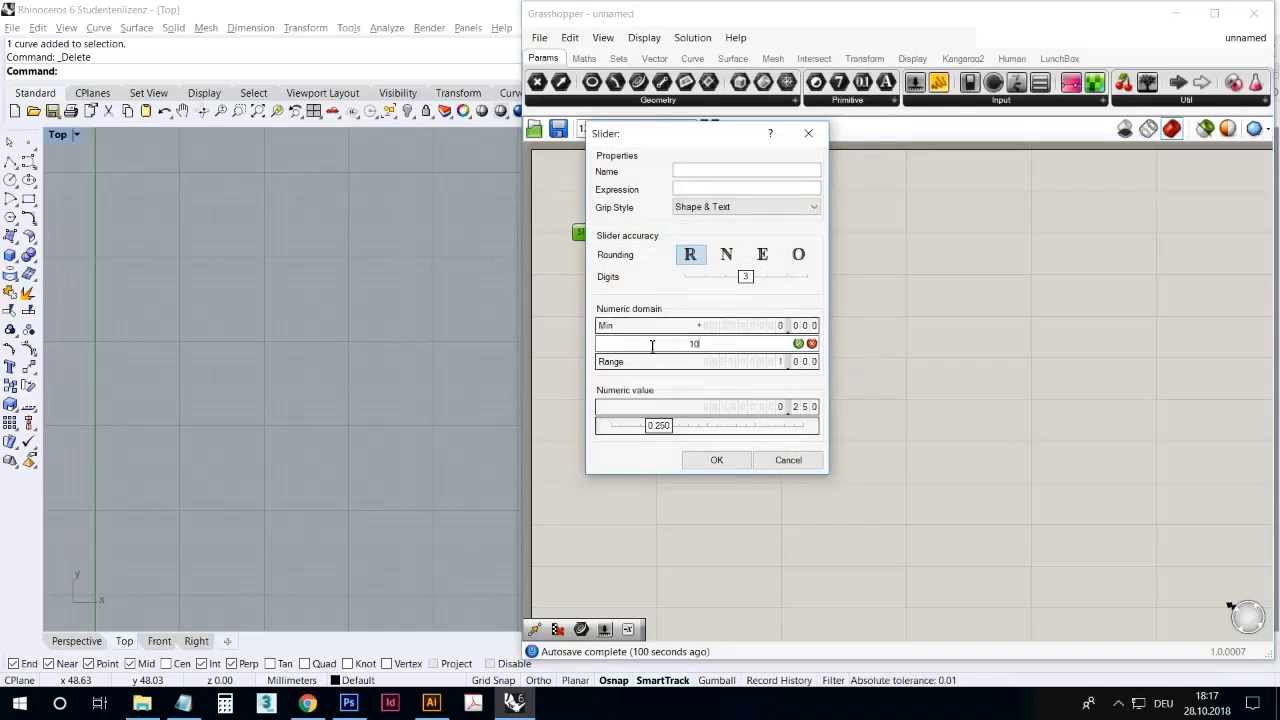
left_click(798, 344)
left_click(735, 460)
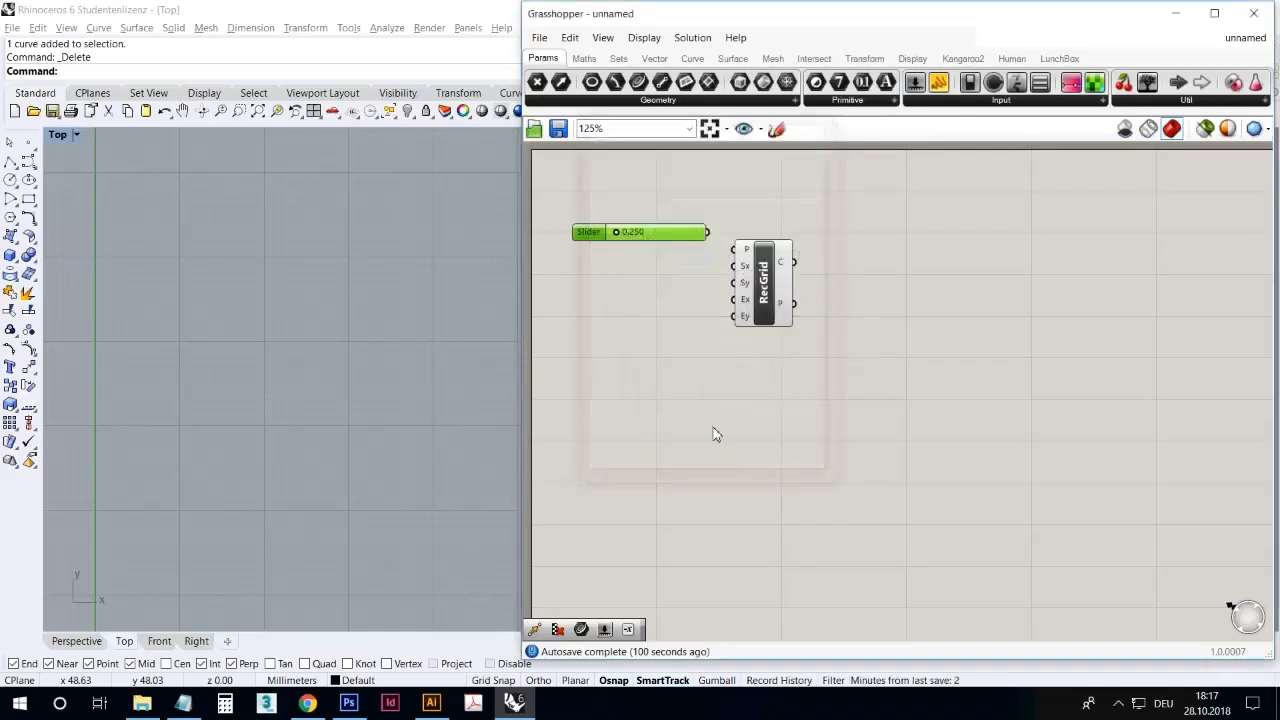
Set the slider to 2.490 and connect it to the rectangular grid's Sx and Sy inputs, placing it level with them
left_click_drag(679, 231, 614, 263)
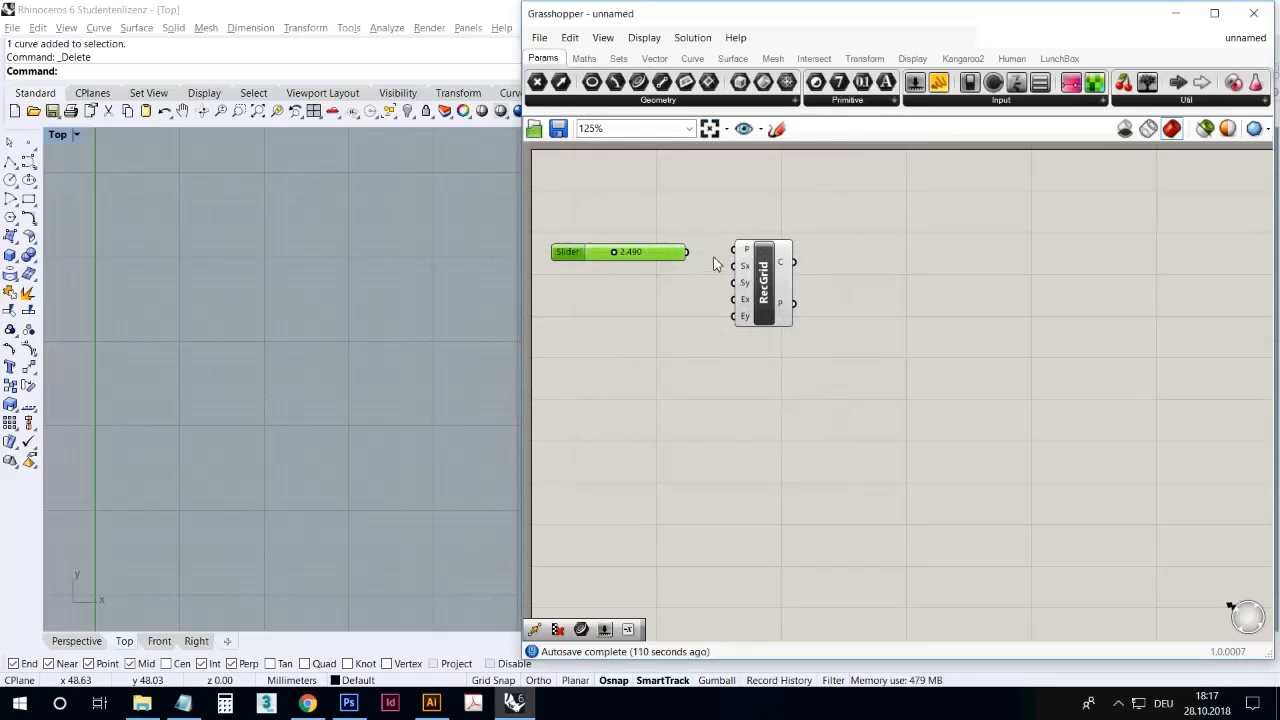
left_click(704, 264)
mouse_move(728, 260)
left_mouse_down()
mouse_move(706, 262)
mouse_move(732, 282)
left_mouse_up()
left_click_drag(672, 253, 669, 273)
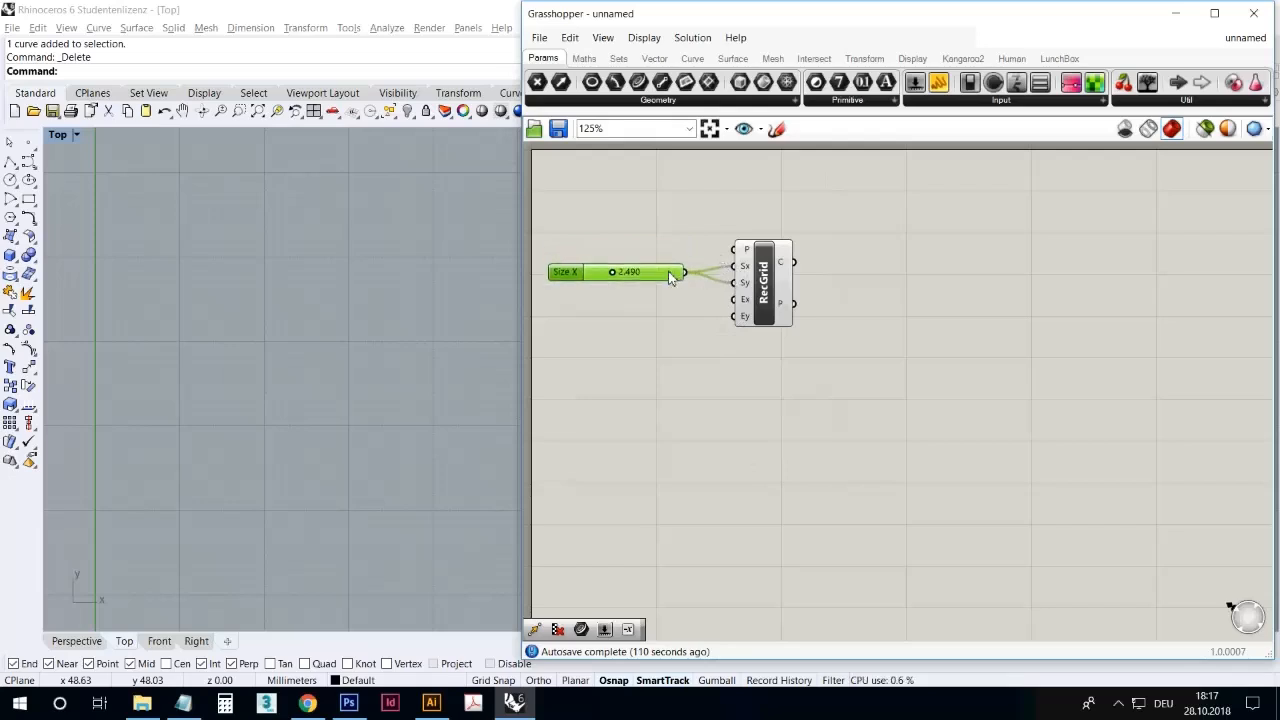
Highlight the rectangular grid component and examine its preview in the Top viewport, including how many cells extend in each direction
left_click(765, 288)
scroll(357, 279, "down", 5)
scroll(250, 350, "up", 5)
scroll(191, 351, "up", 2)
scroll(230, 395, "down", 1)
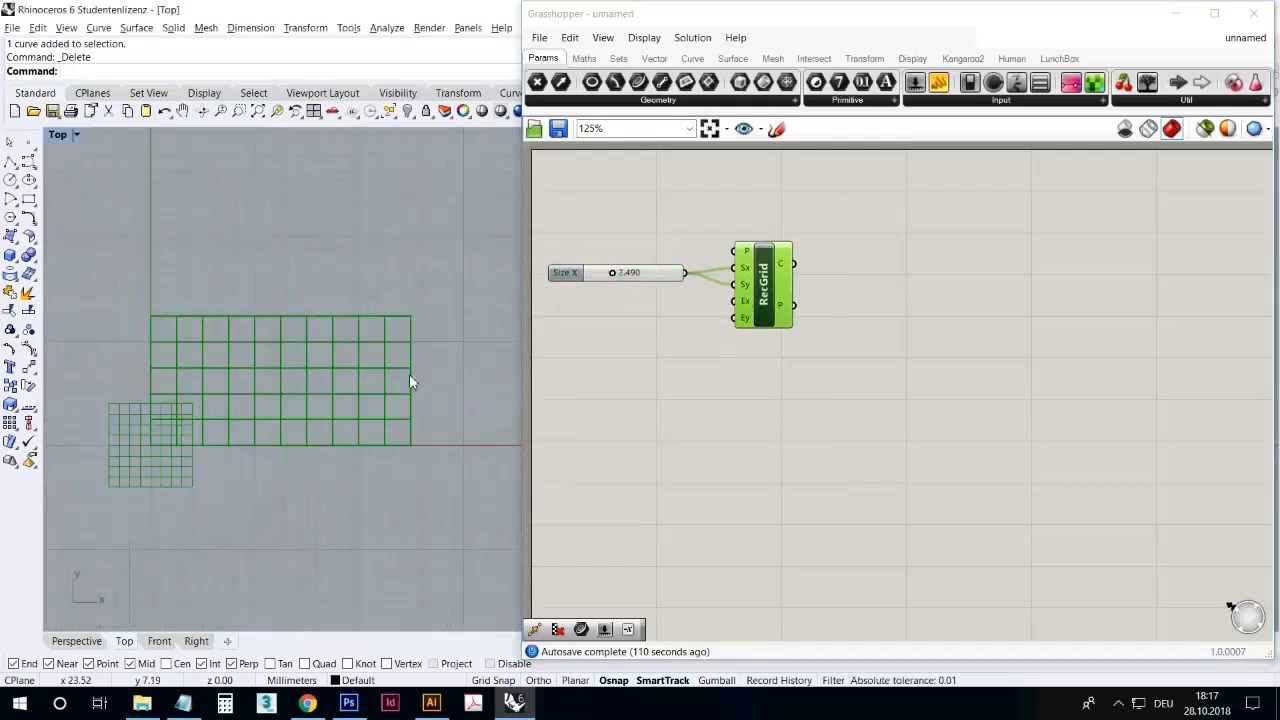
mouse_move(746, 290)
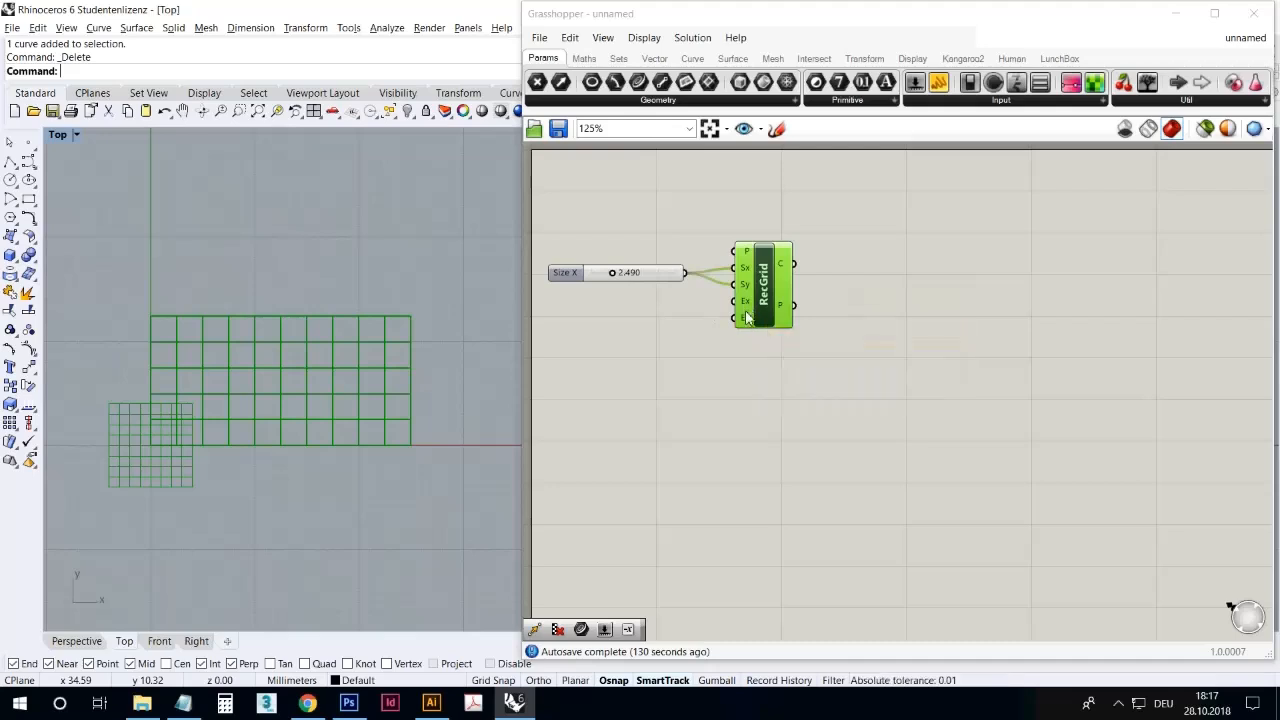
left_click(727, 396)
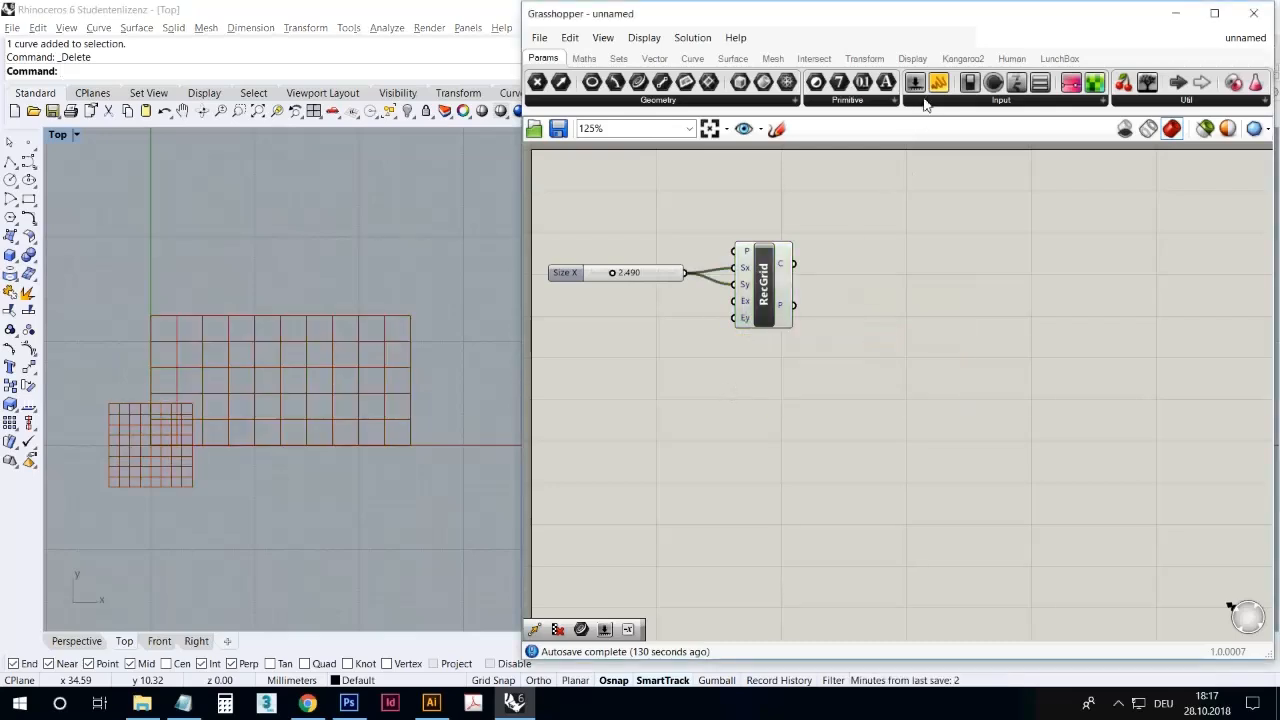
Add a second number slider below the rectangular grid, using natural-number rounding with a minimum of 1 and a maximum of 100
left_click_drag(916, 84, 662, 377)
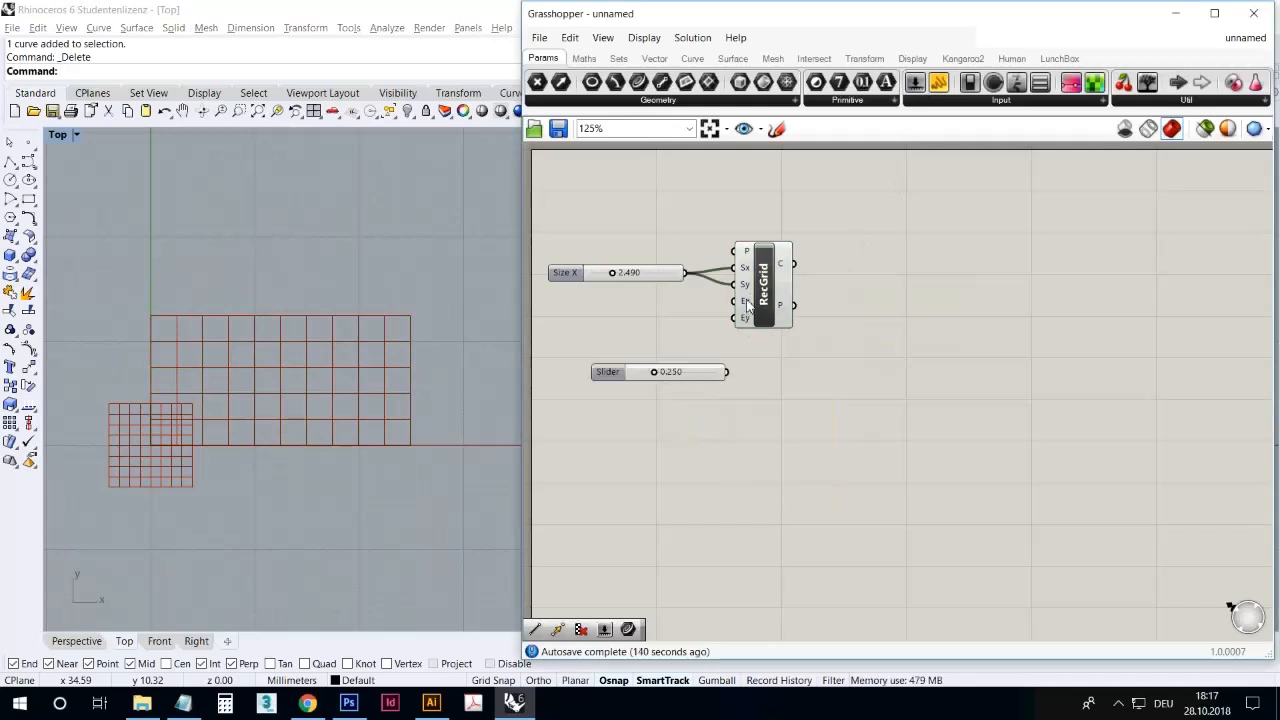
right_click(688, 375)
left_click(726, 441)
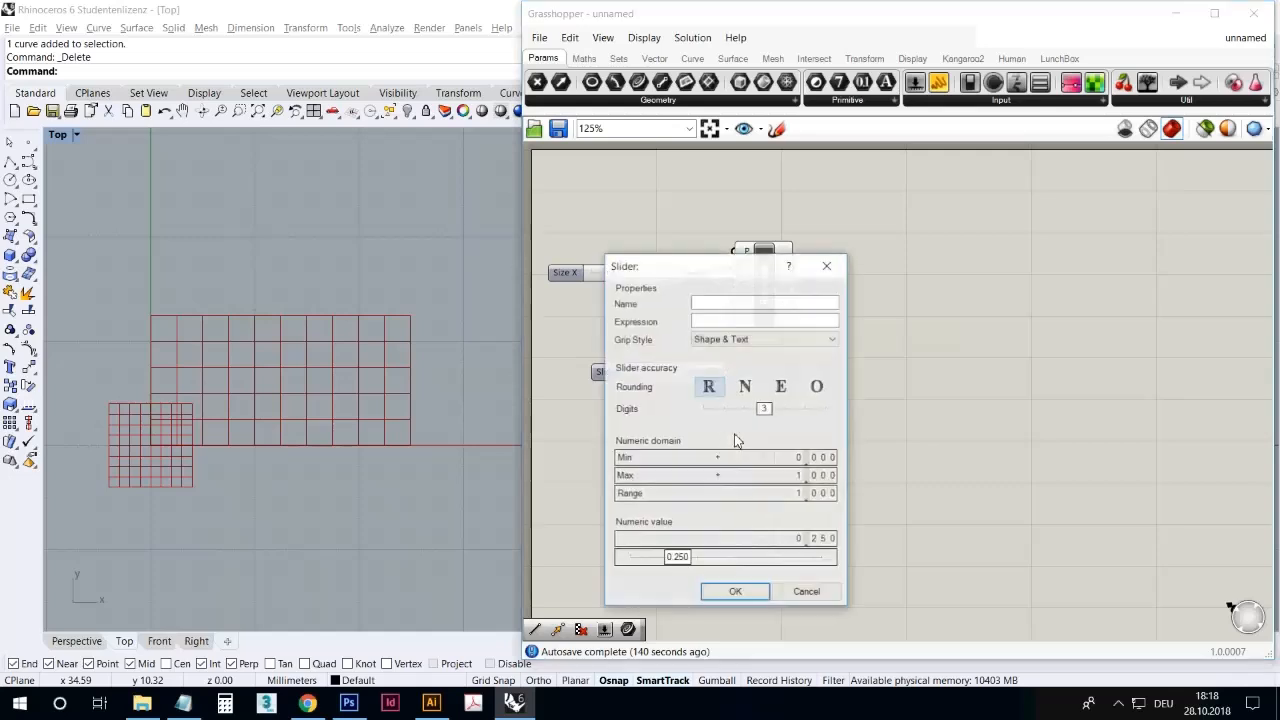
double_click(737, 487)
type("100")
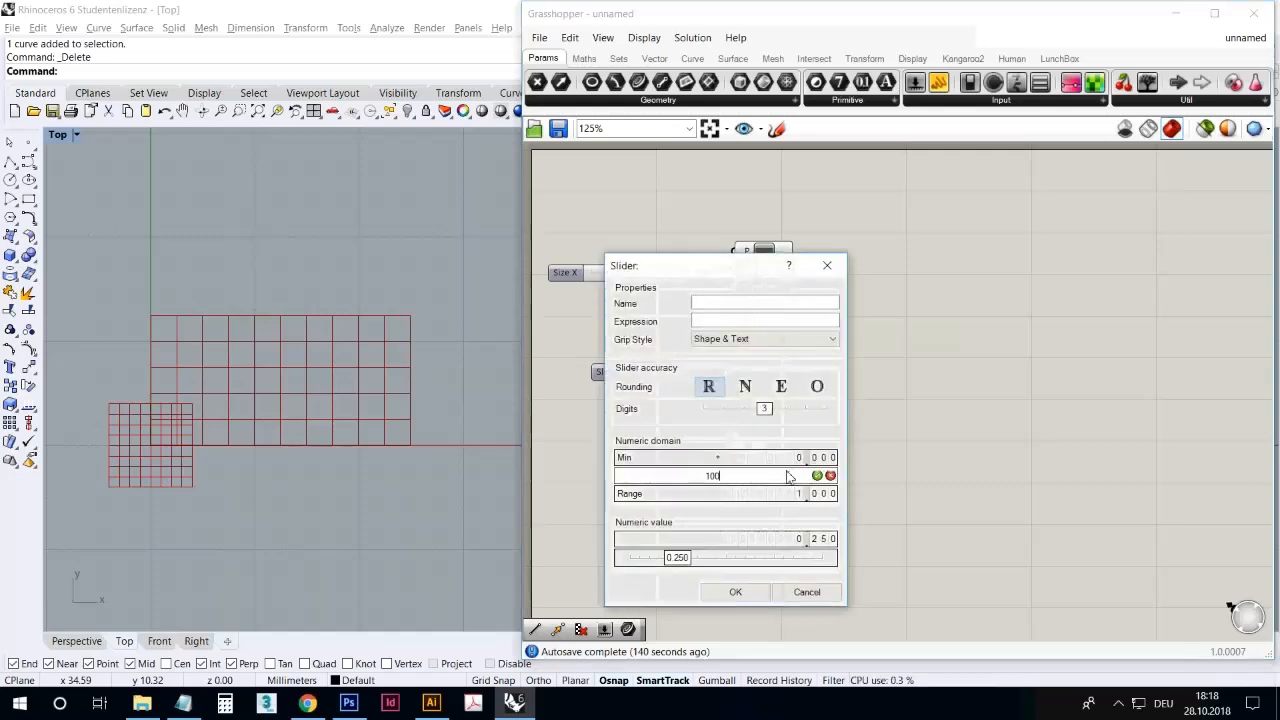
left_click(818, 477)
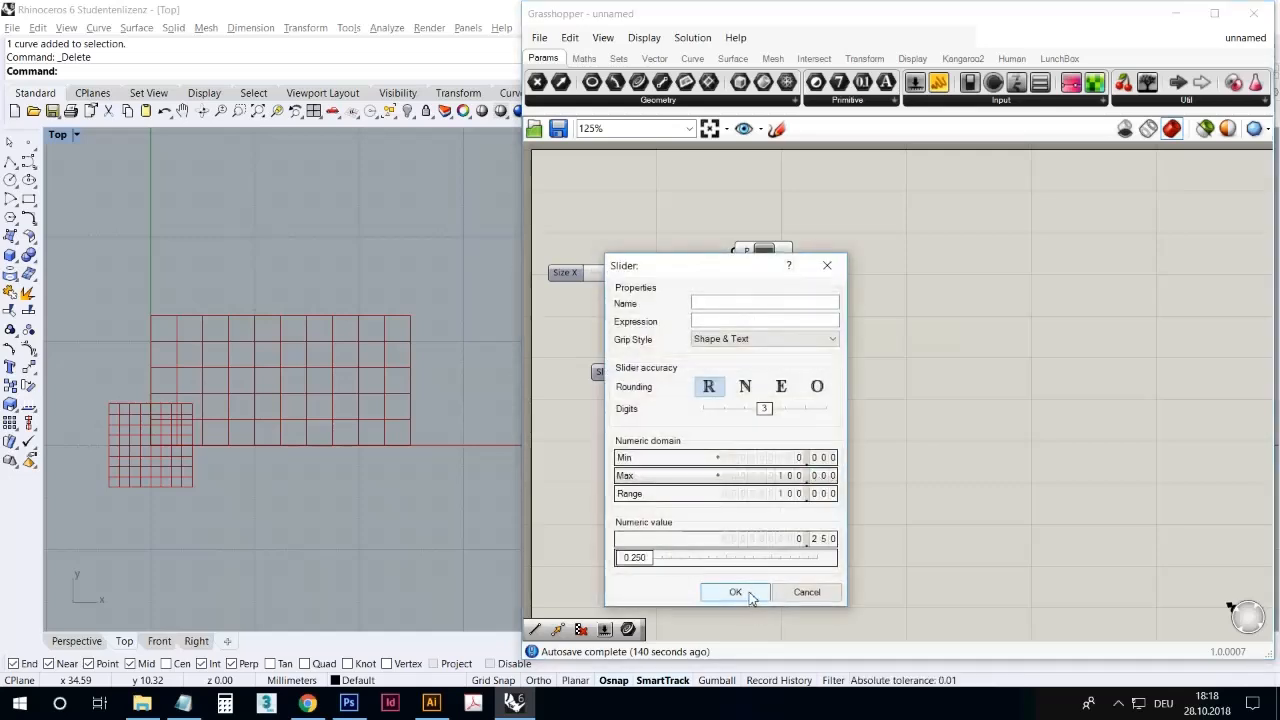
left_click(745, 388)
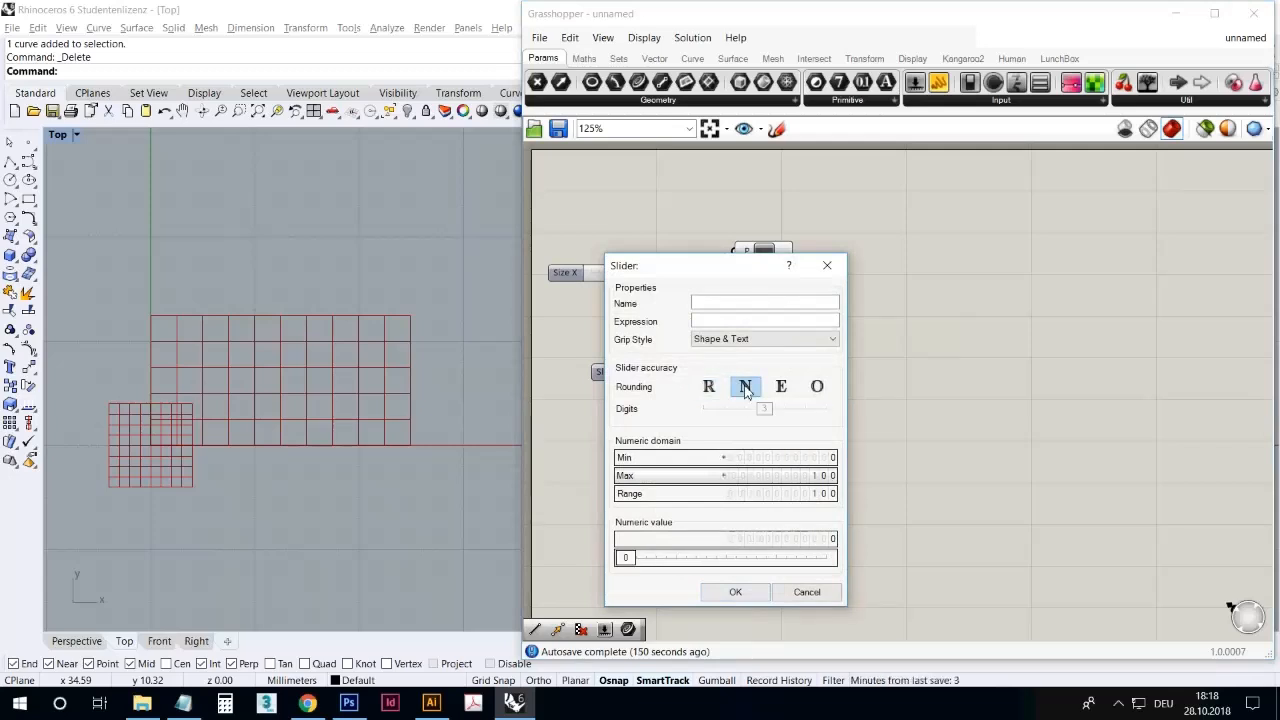
double_click(759, 462)
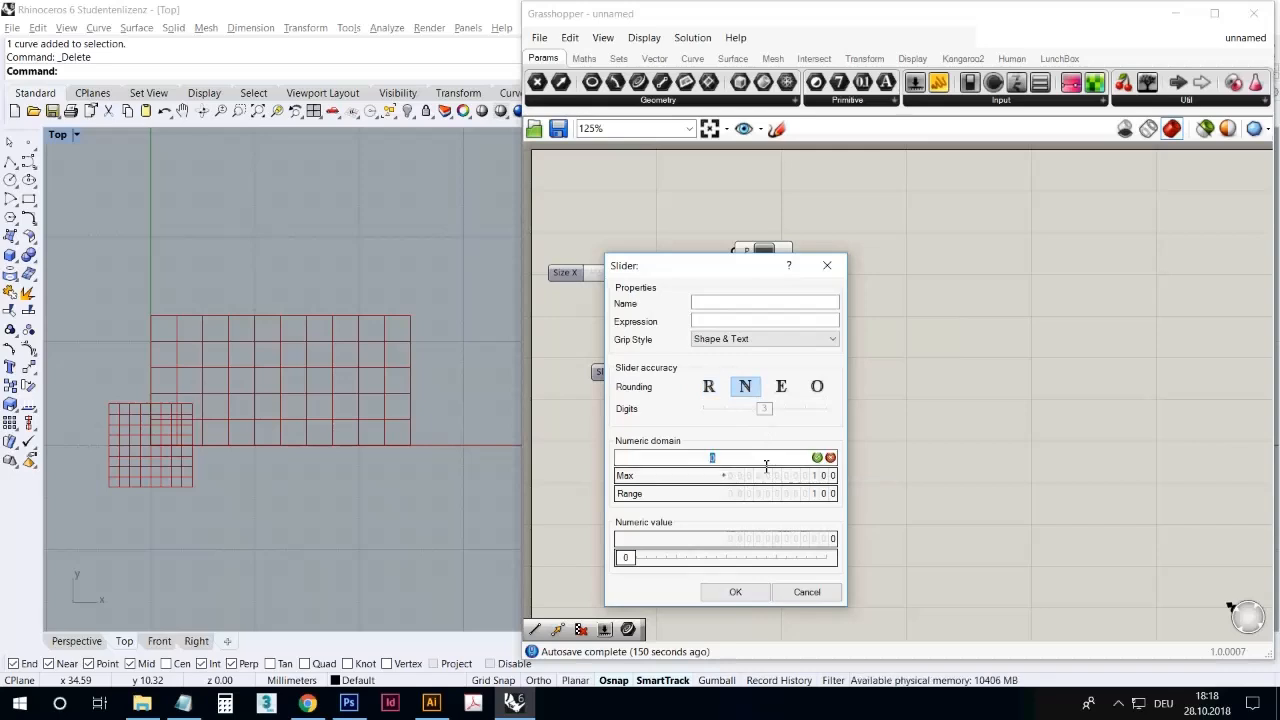
left_click(817, 457)
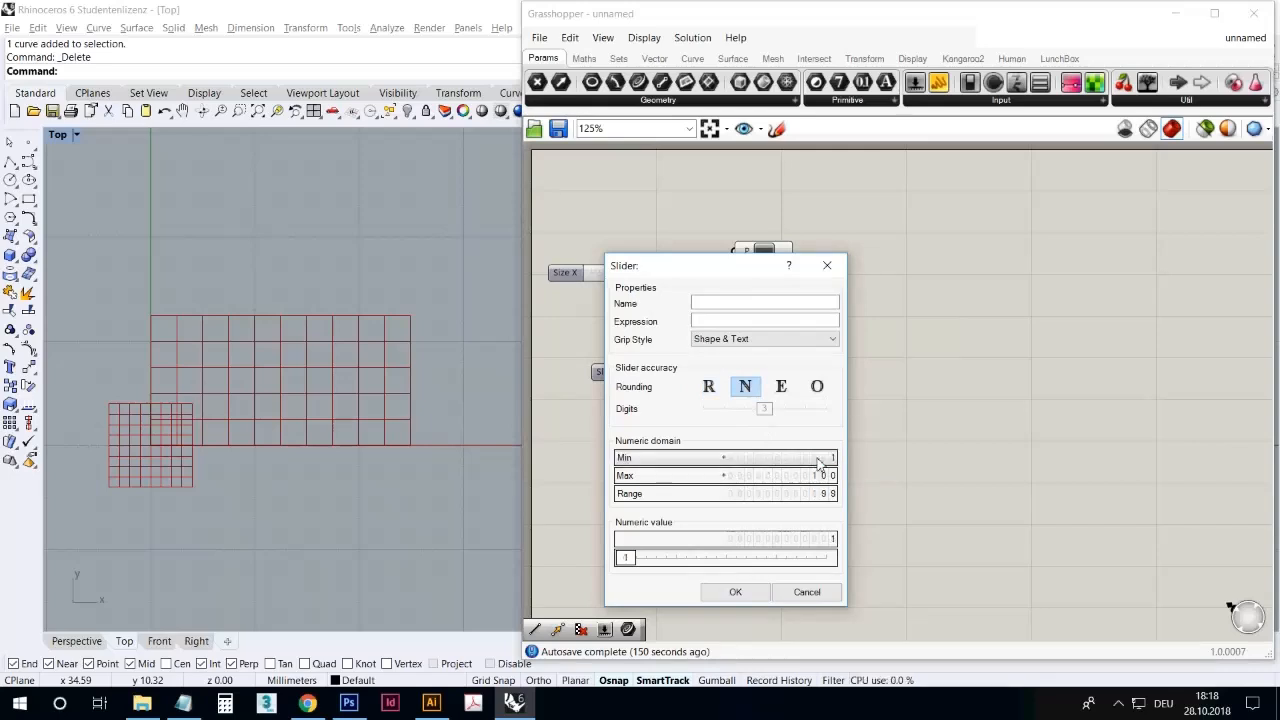
left_click(735, 593)
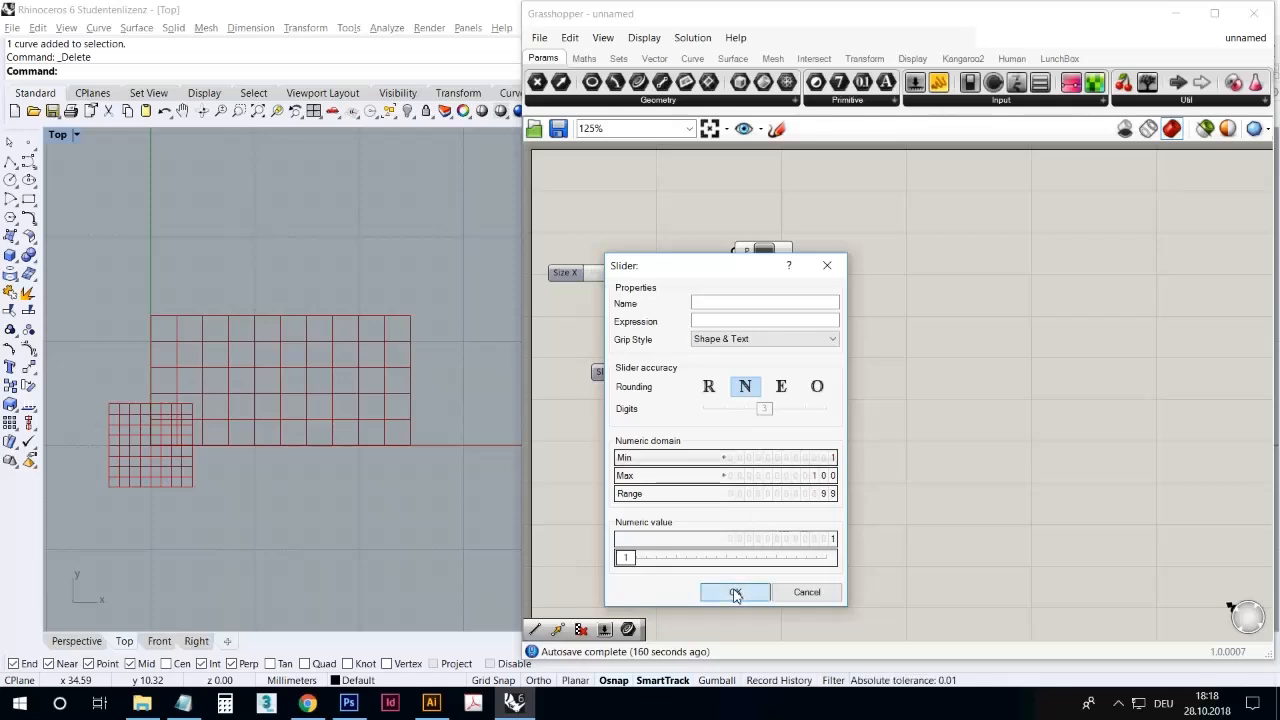
Connect the integer slider to the rectangular grid's Ex and Ey inputs and set it to 11
left_click_drag(720, 371, 731, 321)
mouse_move(618, 310)
left_mouse_down()
mouse_move(640, 314)
mouse_move(629, 311)
left_mouse_up()
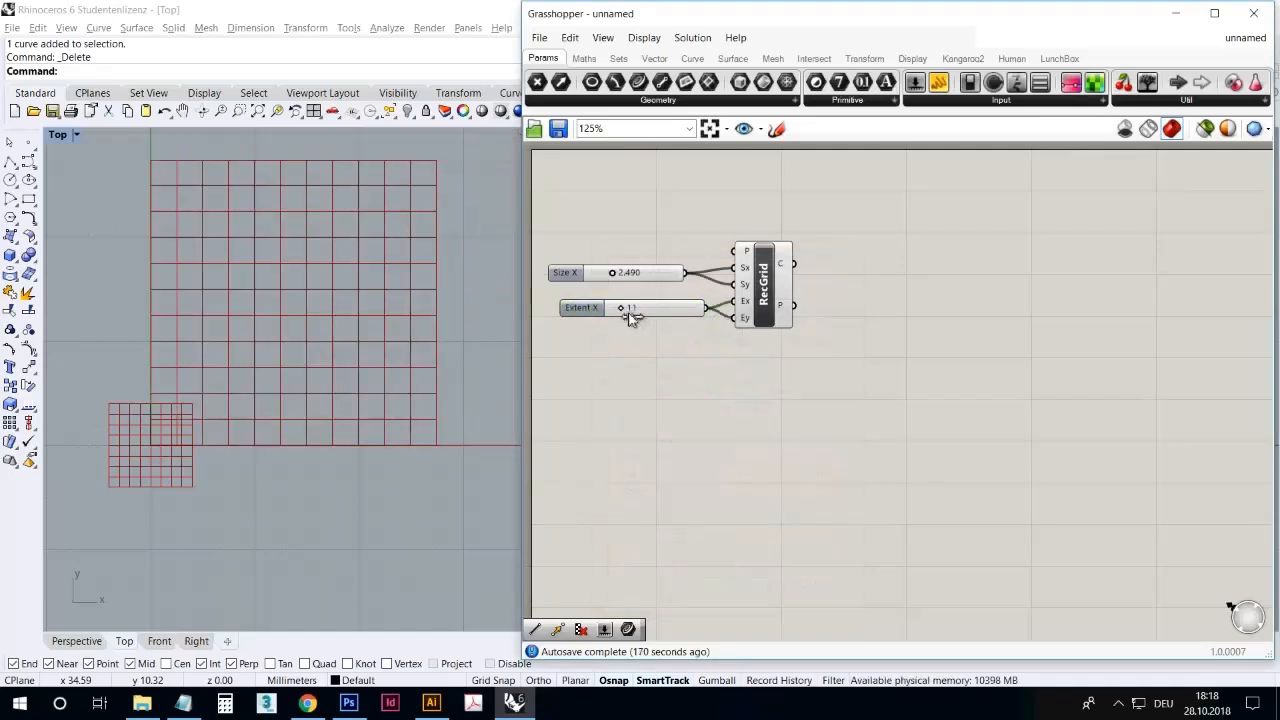
right_click_drag(506, 279, 426, 388)
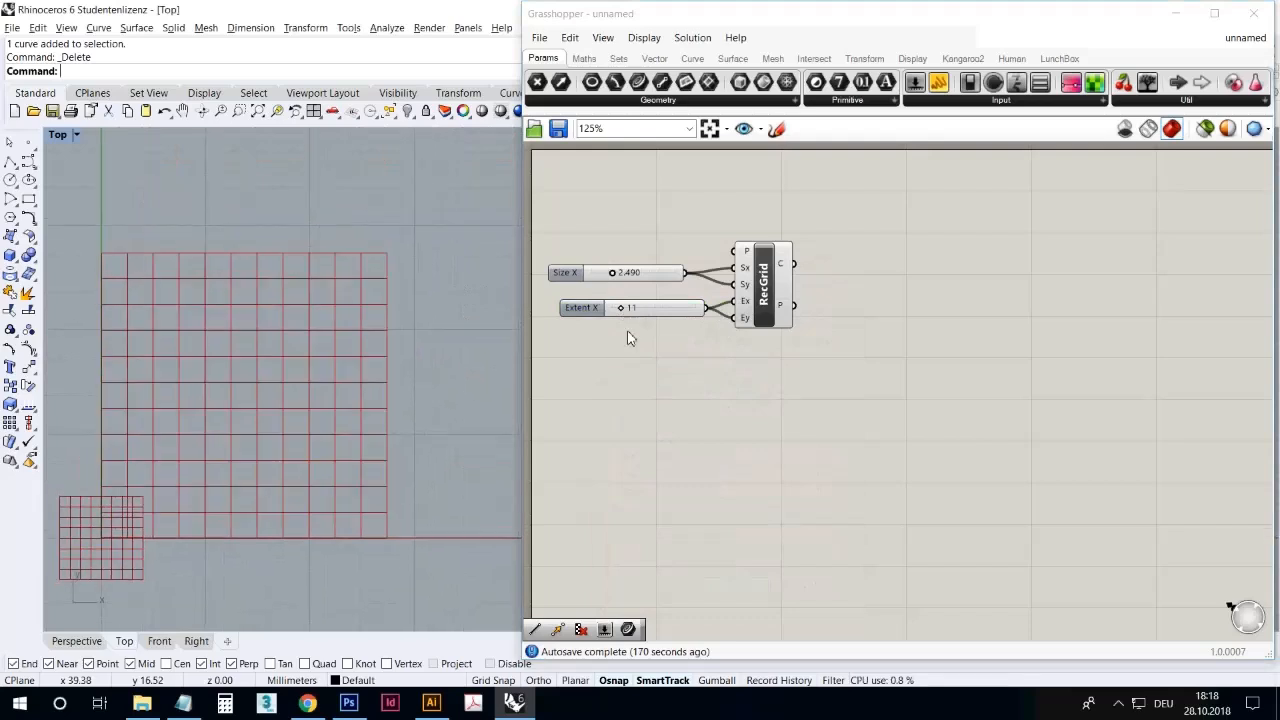
Move the rectangular grid component farther right and line up the Extent slider beneath the Size X slider
left_click_drag(627, 315, 654, 313)
left_click_drag(749, 311, 792, 308)
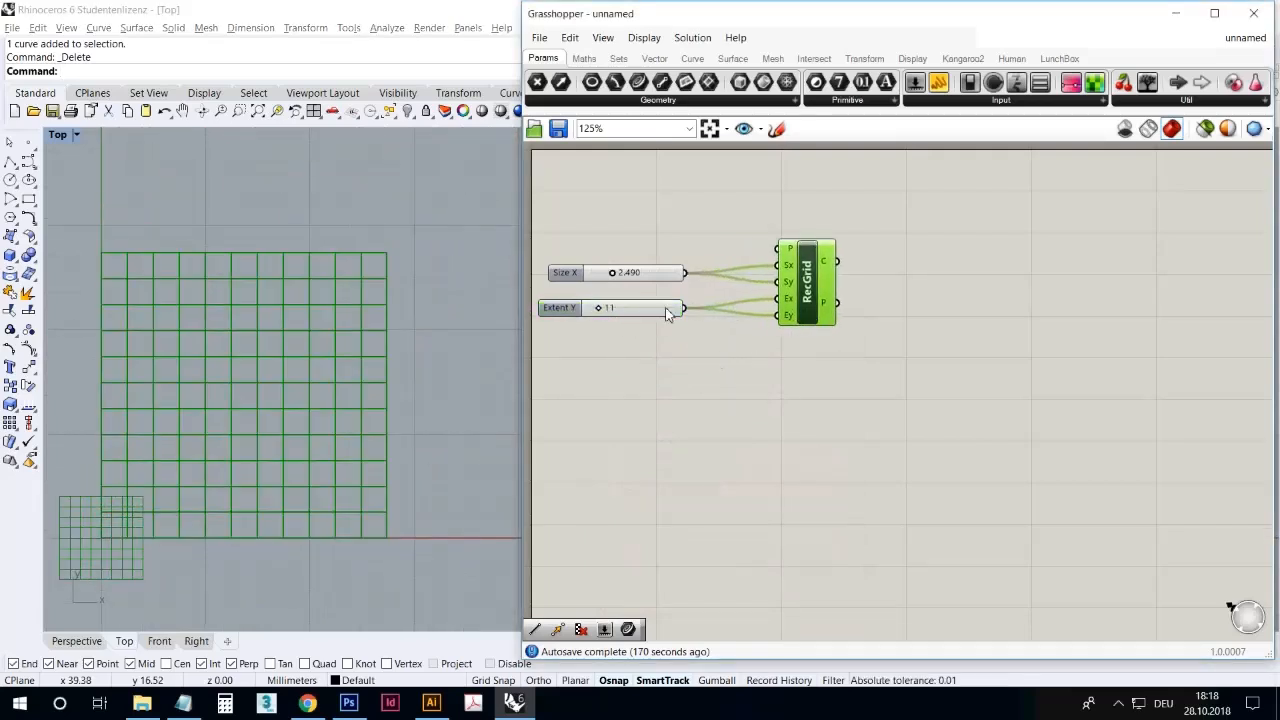
left_click_drag(671, 309, 677, 306)
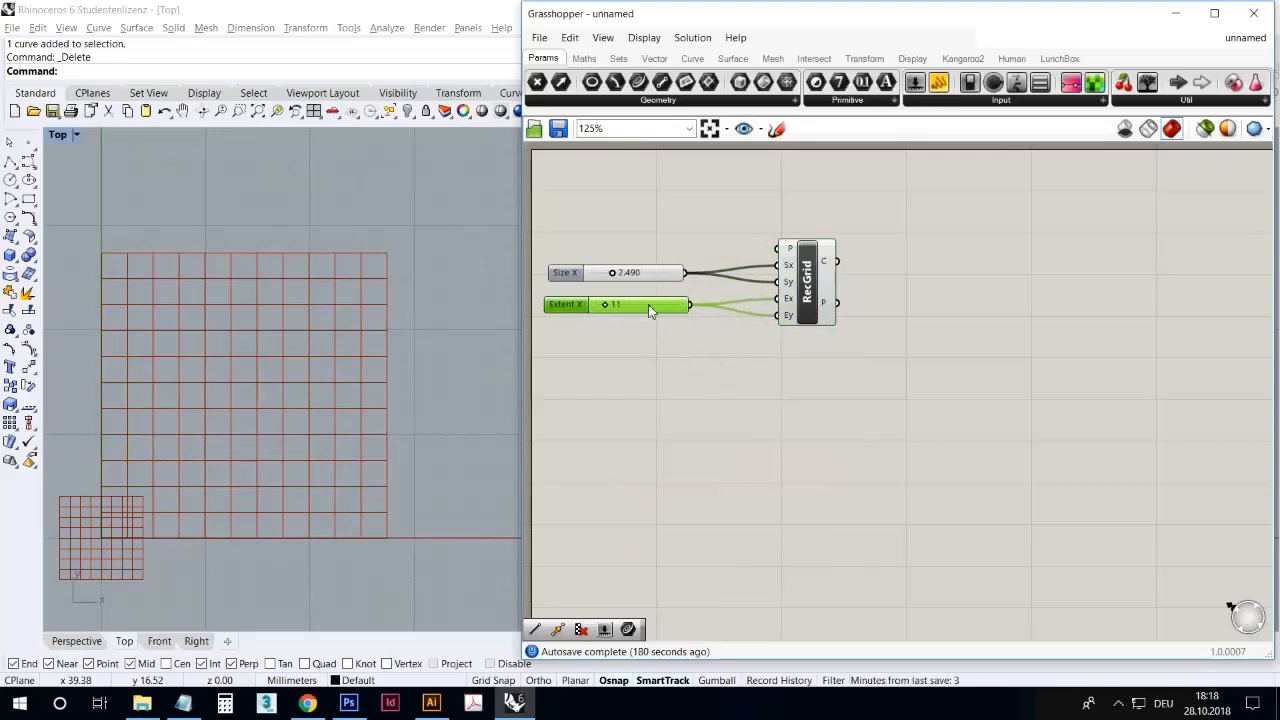
left_click(668, 274)
left_click(670, 348)
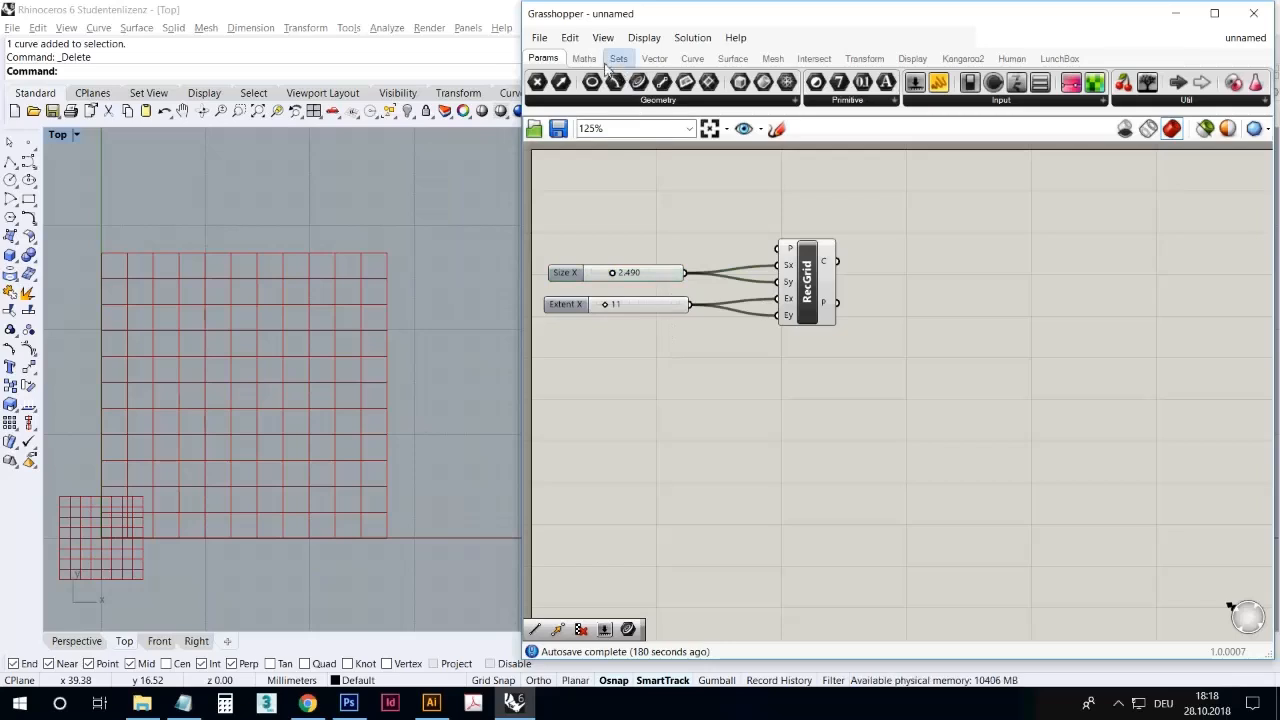
Browse the Maths operators and locate where the Rectangular grid component is found among the component categories
left_click(584, 58)
left_click(735, 101)
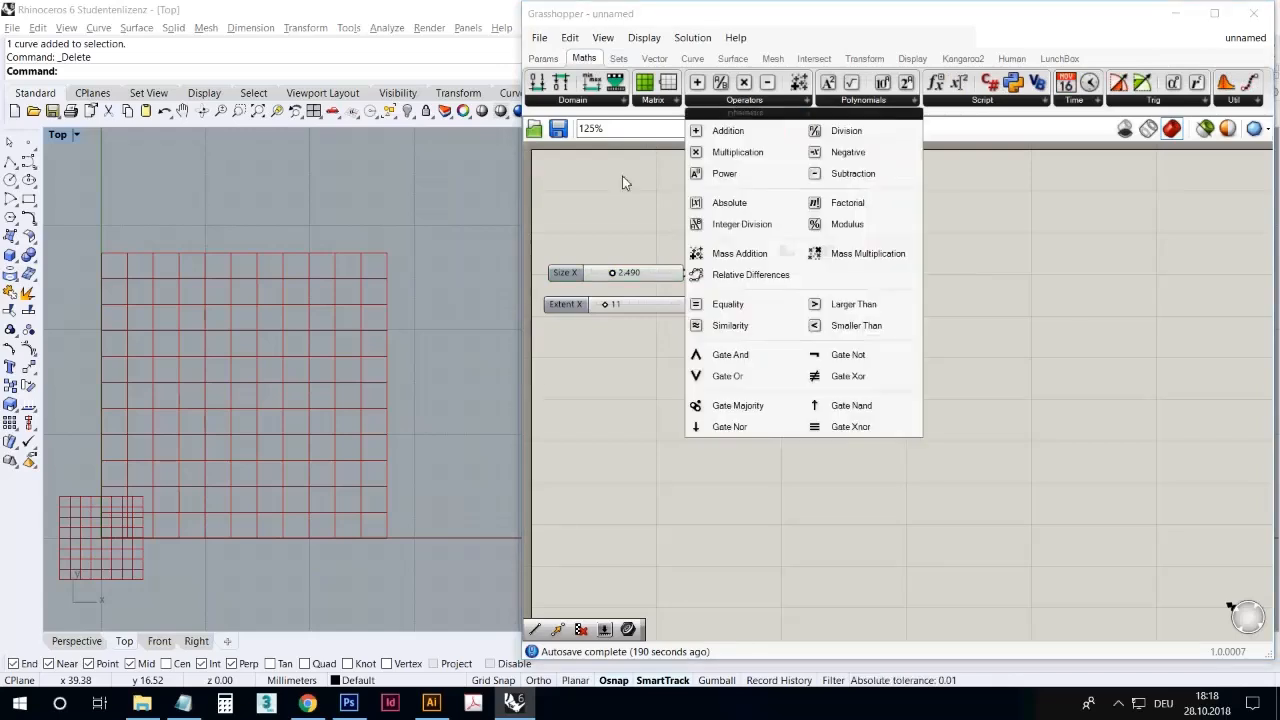
left_click(812, 320)
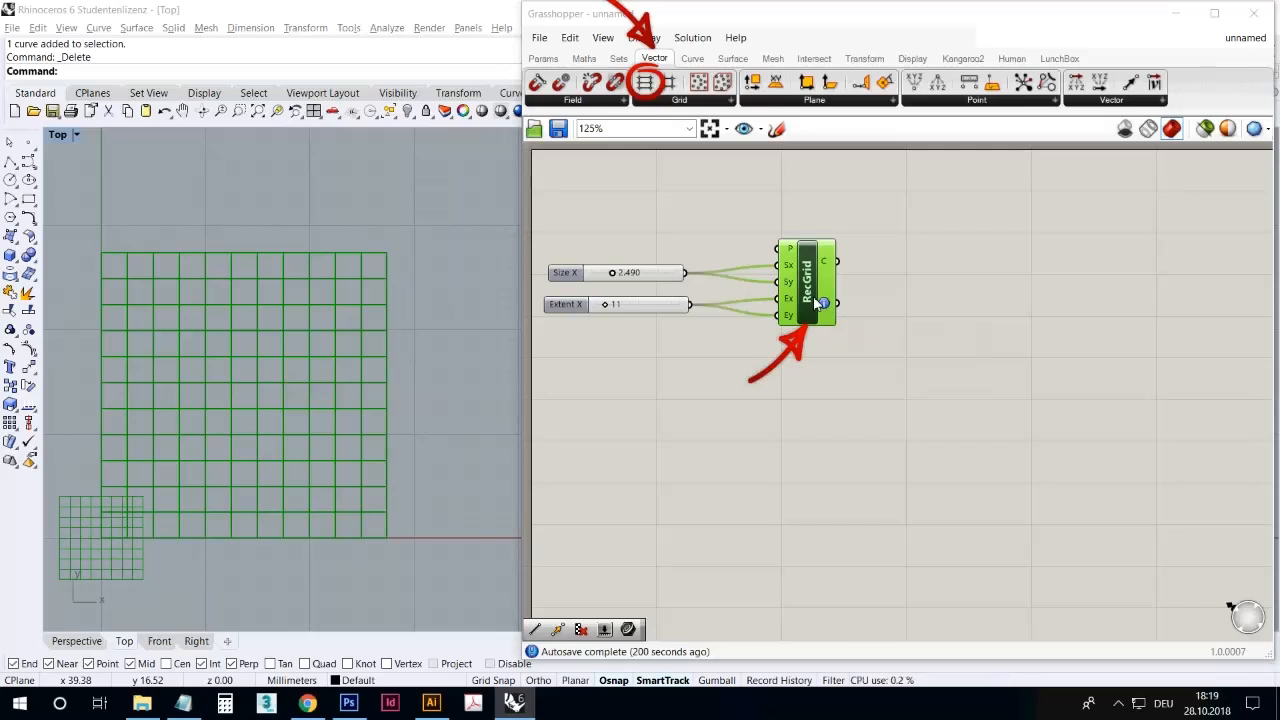
left_click(740, 217)
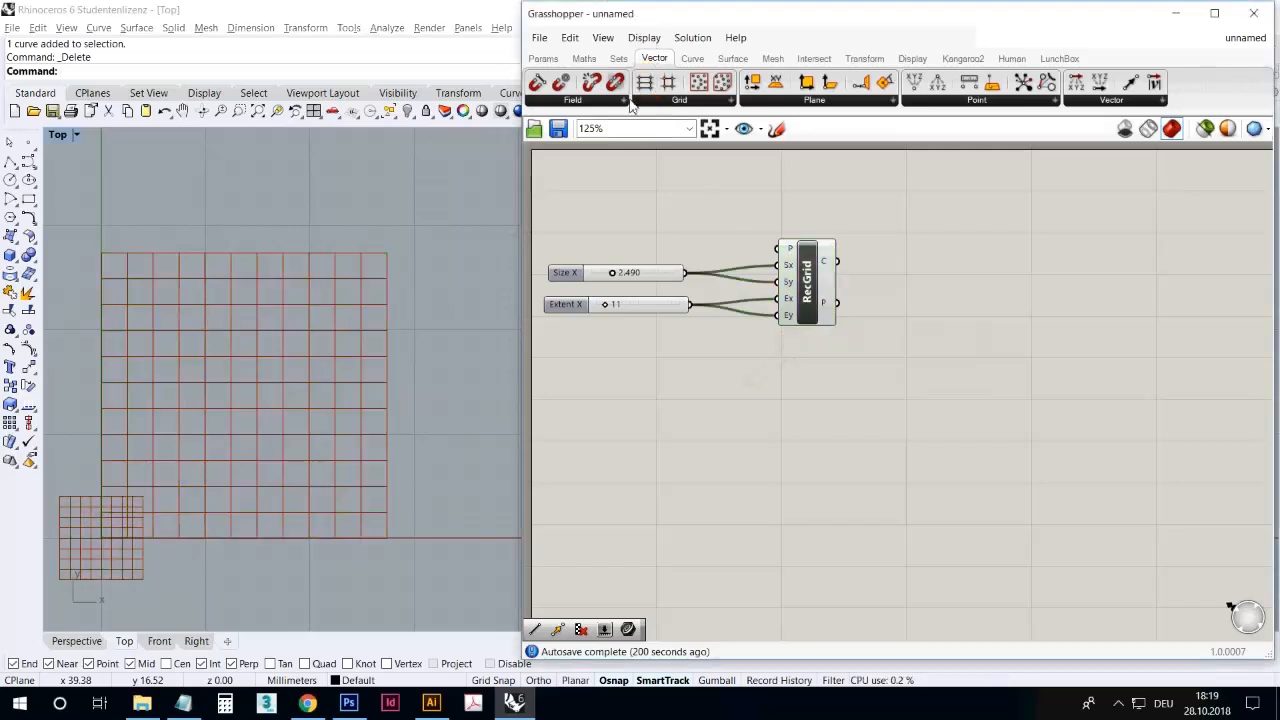
Place a Division component on the canvas below the rectangular grid and reveal its location among the Maths operators
left_click(584, 58)
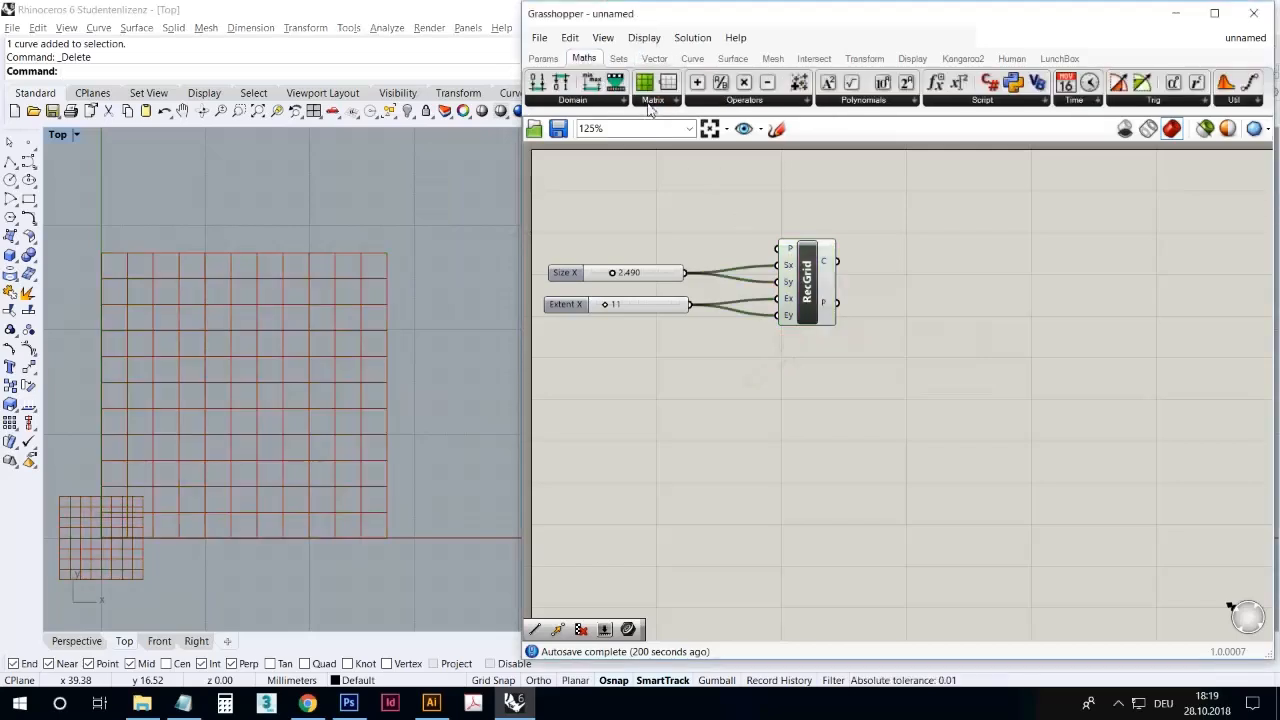
left_click(764, 100)
left_click(828, 133)
left_click(762, 400)
left_click(757, 399)
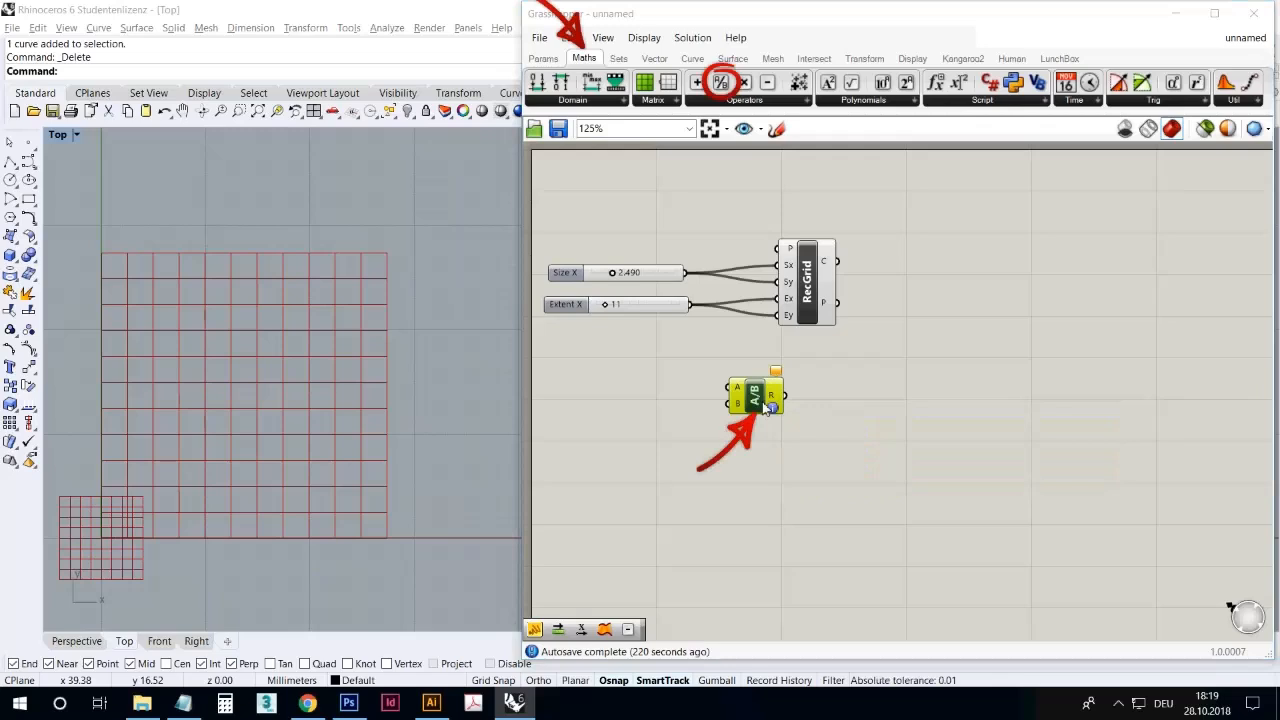
Connect the integer slider to the Division component's A input and the cell-size slider to its B input
left_click(742, 360)
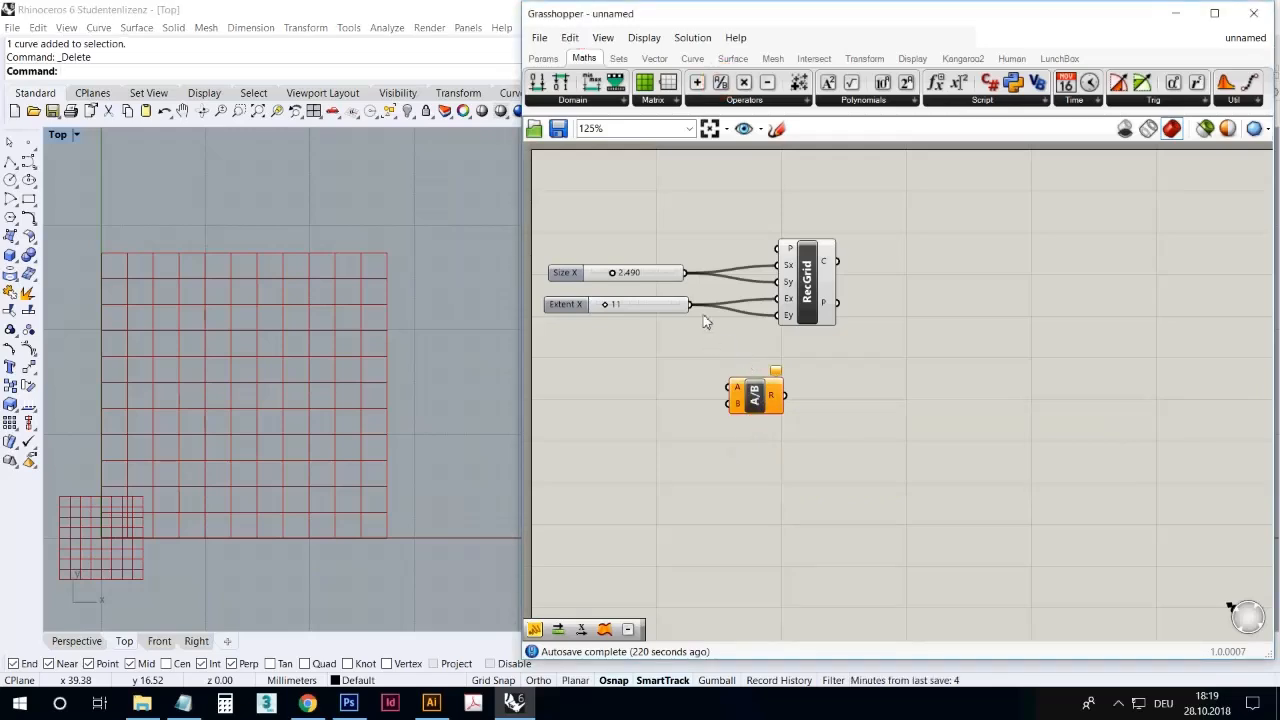
left_click_drag(690, 304, 729, 387)
left_click_drag(685, 272, 729, 403)
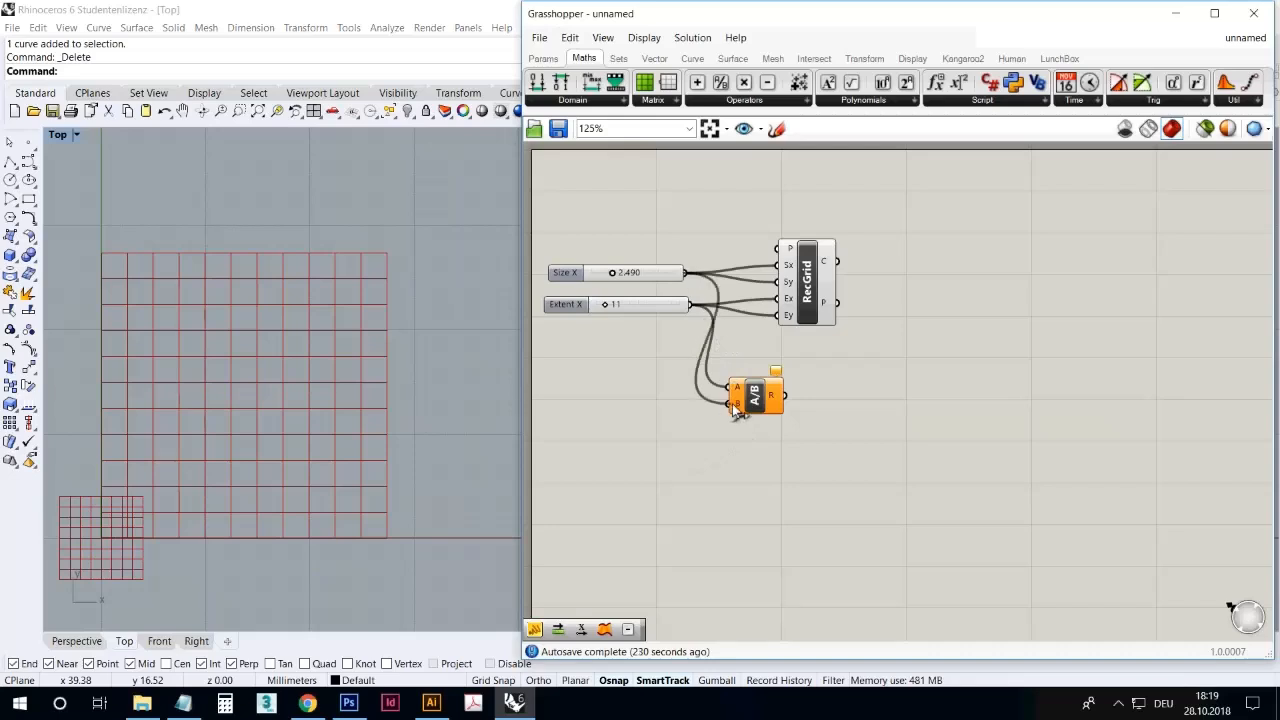
Position the Division component between the sliders and the rectangular grid, and connect its result to the grid's Ex input
left_click_drag(755, 397, 736, 297)
left_click(659, 309)
left_click_drag(659, 309, 639, 316)
left_click_drag(766, 298, 857, 308)
left_click(815, 306)
left_click(737, 310)
left_click_drag(737, 310, 734, 315)
Duplicate the integer slider and Division for the grid's Ey input, setting both integer sliders to 15 and the cell size to 1.965
left_click_drag(624, 316, 594, 277)
left_click_drag(769, 364, 850, 312)
key("ctrl+c")
key("ctrl+v")
left_click(816, 369)
left_click(848, 307)
left_click_drag(658, 277, 648, 268)
left_click(636, 367)
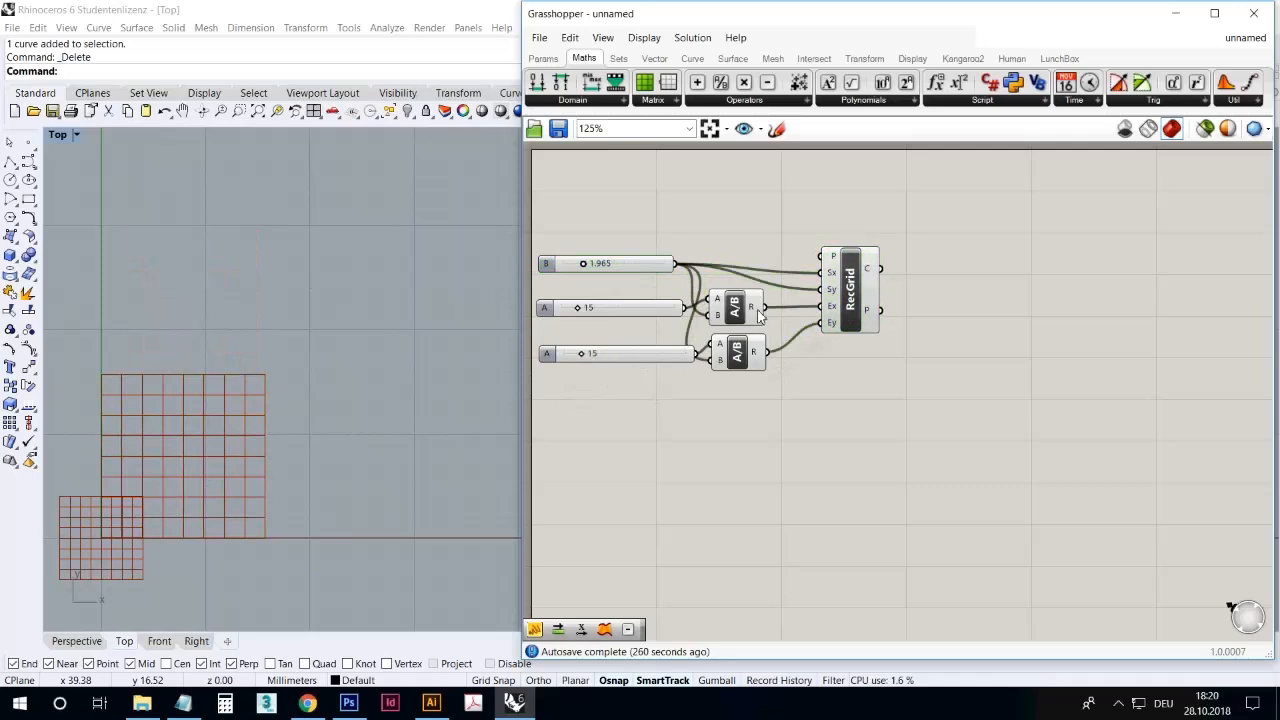
Inspect the division result feeding the grid extents, and reduce the cell-size slider to 0.654
mouse_move(759, 315)
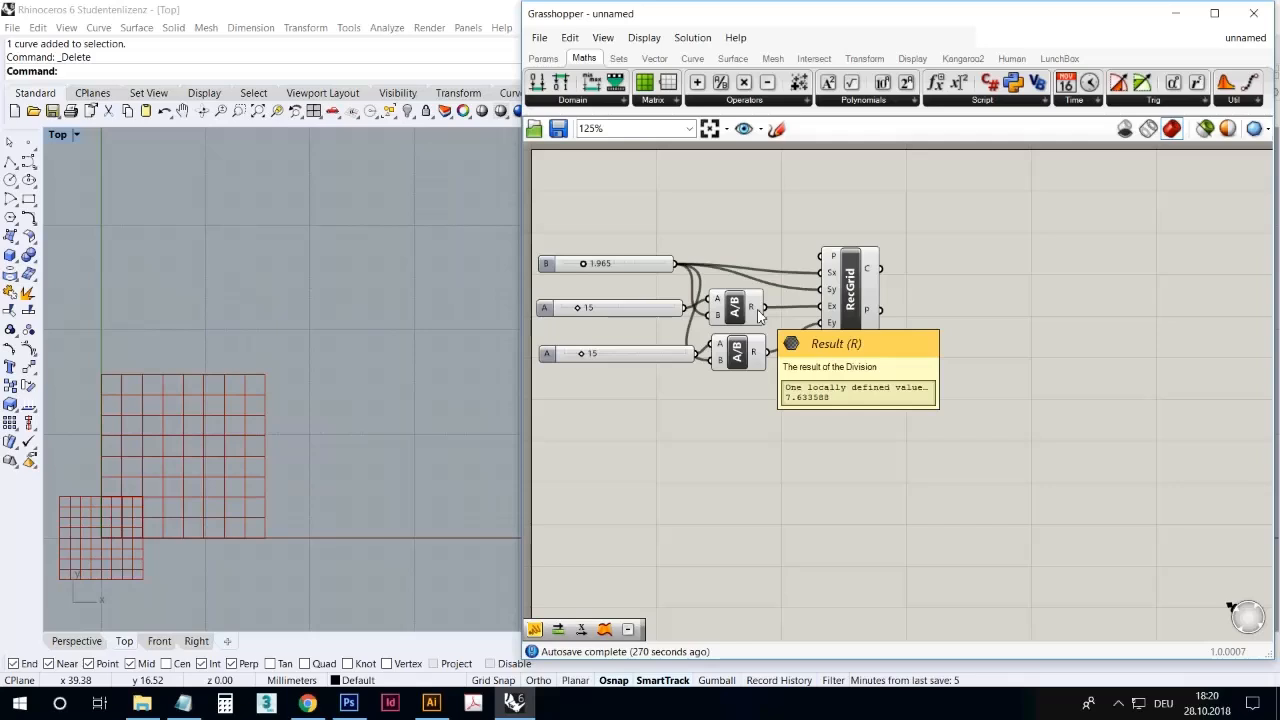
mouse_move(836, 311)
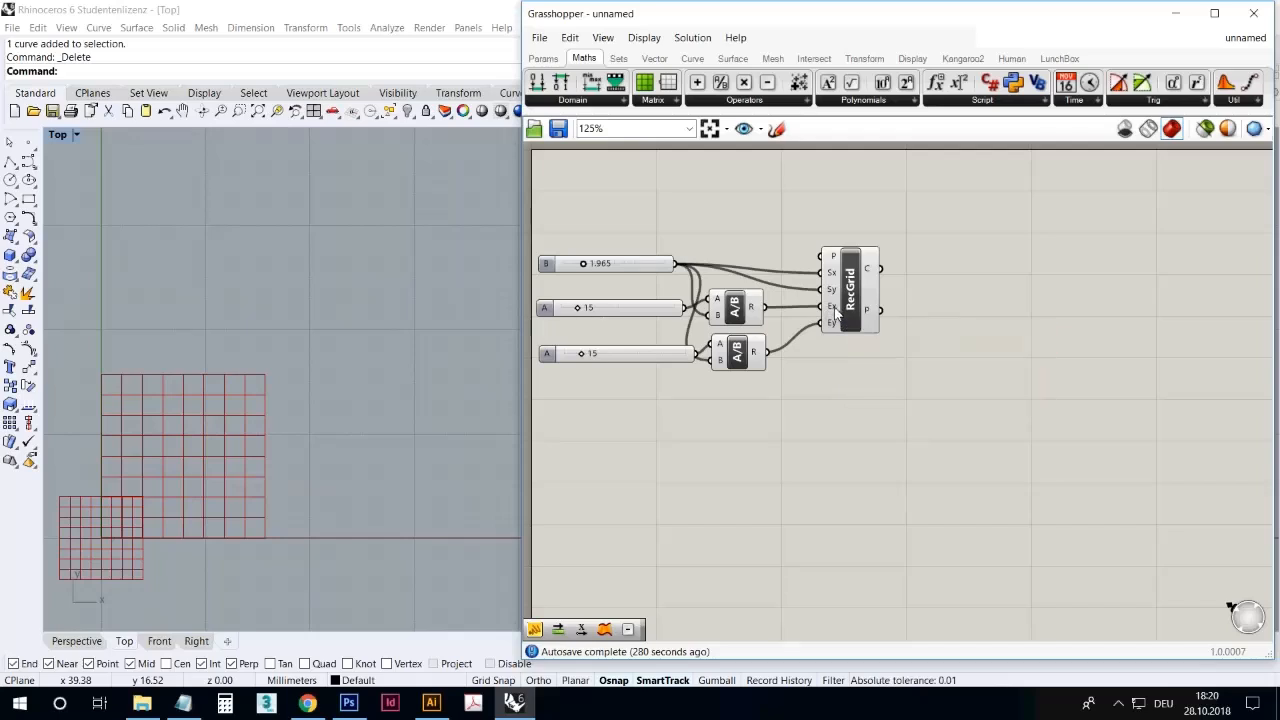
mouse_move(779, 403)
right_mouse_down()
mouse_move(812, 402)
mouse_move(801, 403)
right_mouse_up()
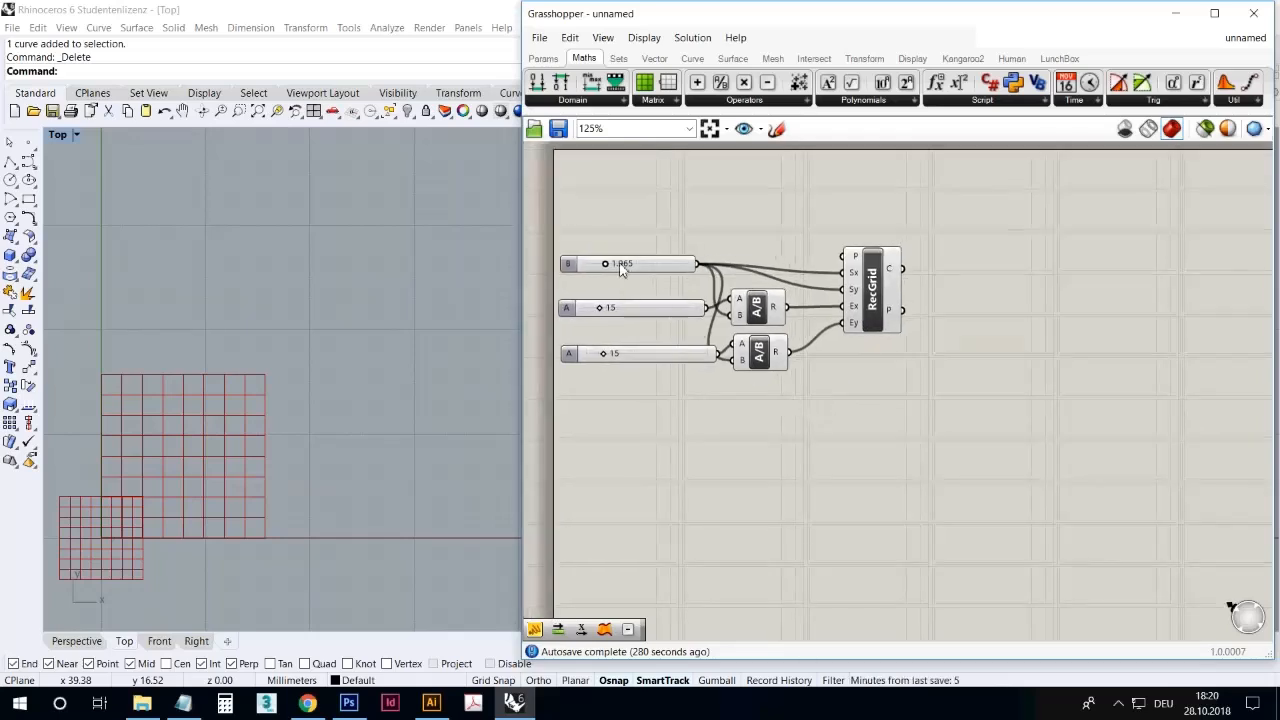
left_click_drag(616, 272, 607, 277)
mouse_move(602, 277)
left_mouse_down()
mouse_move(650, 268)
mouse_move(602, 281)
left_mouse_up()
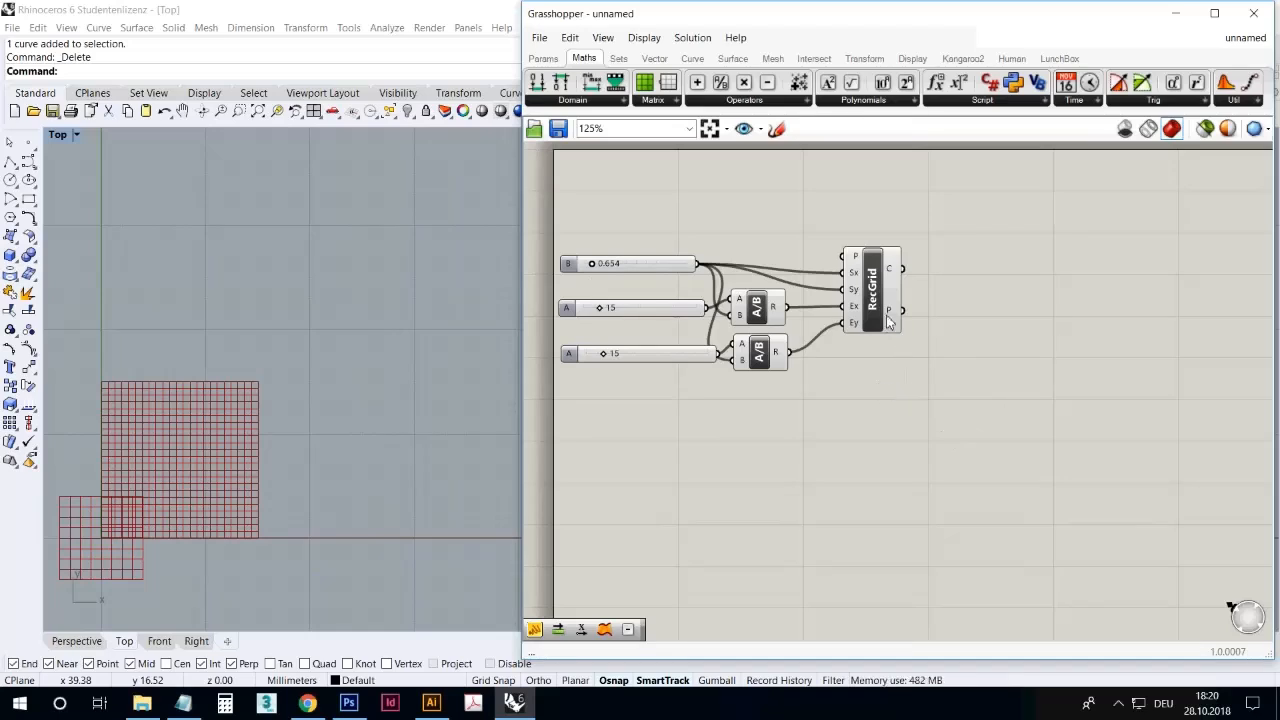
Add a Circle component with plane and radius inputs, placed to the right of the rectangular grid
double_click(884, 421)
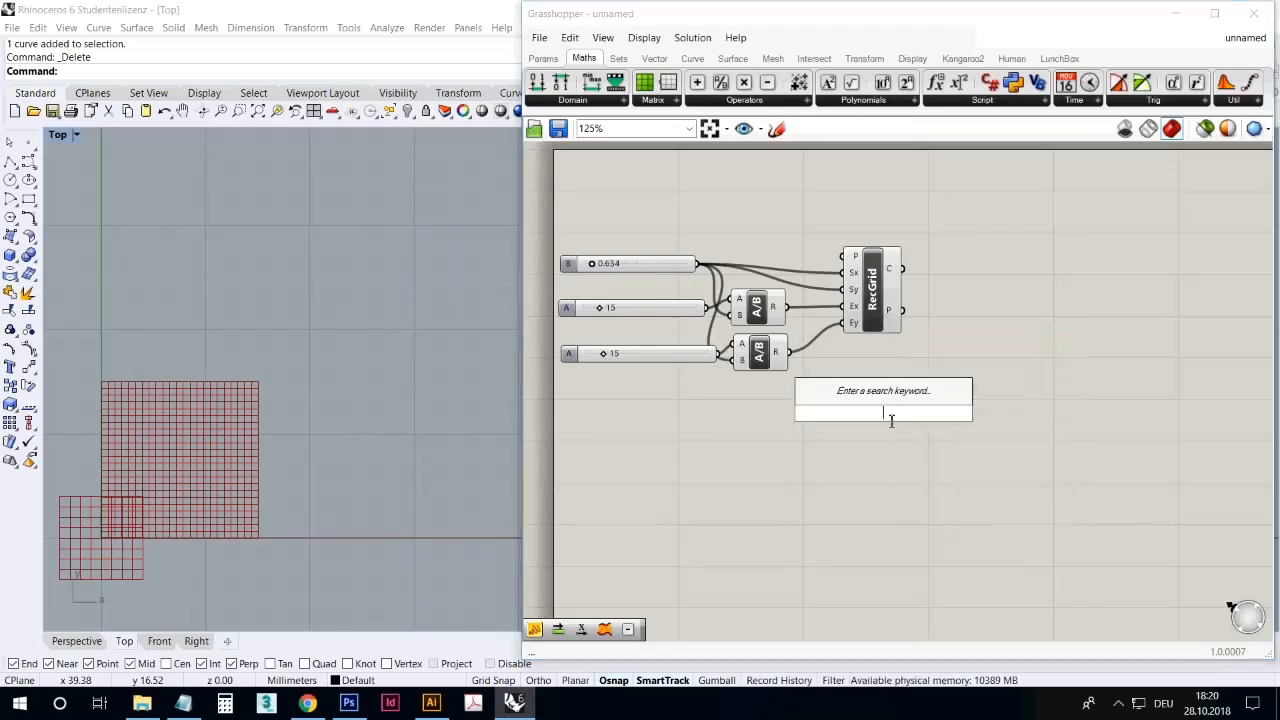
left_click(880, 437)
double_click(880, 437)
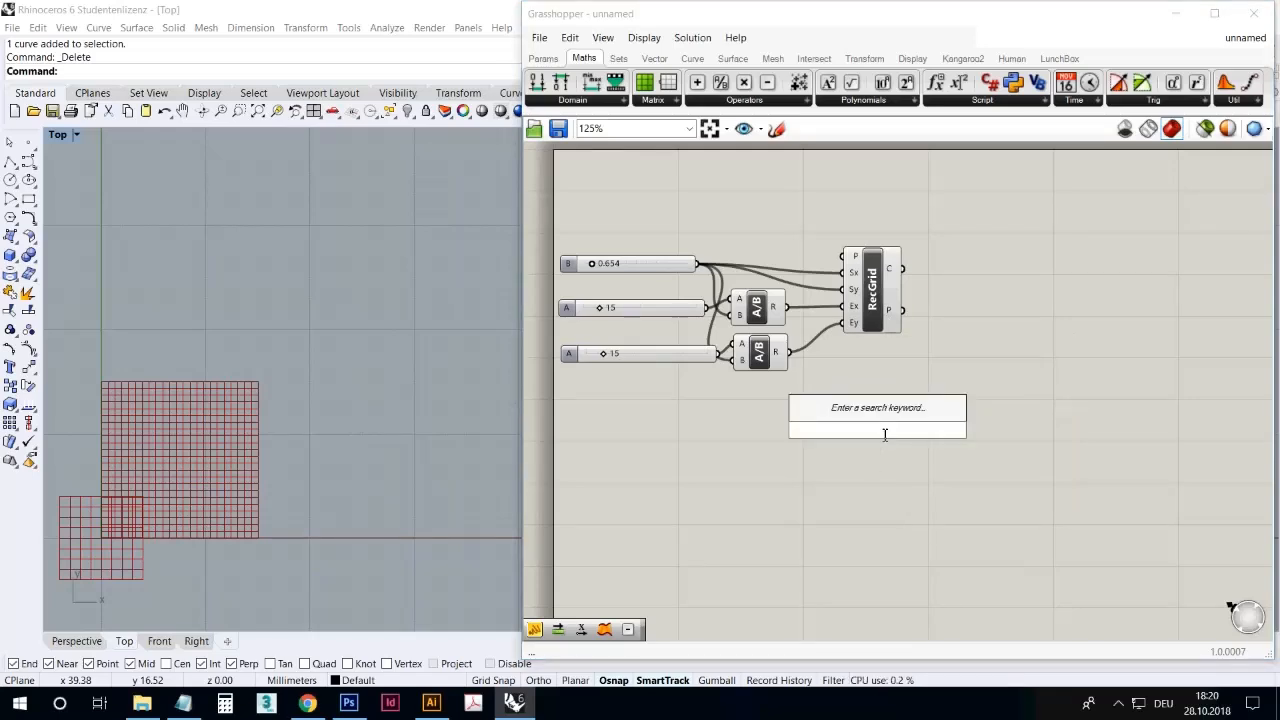
type("circle")
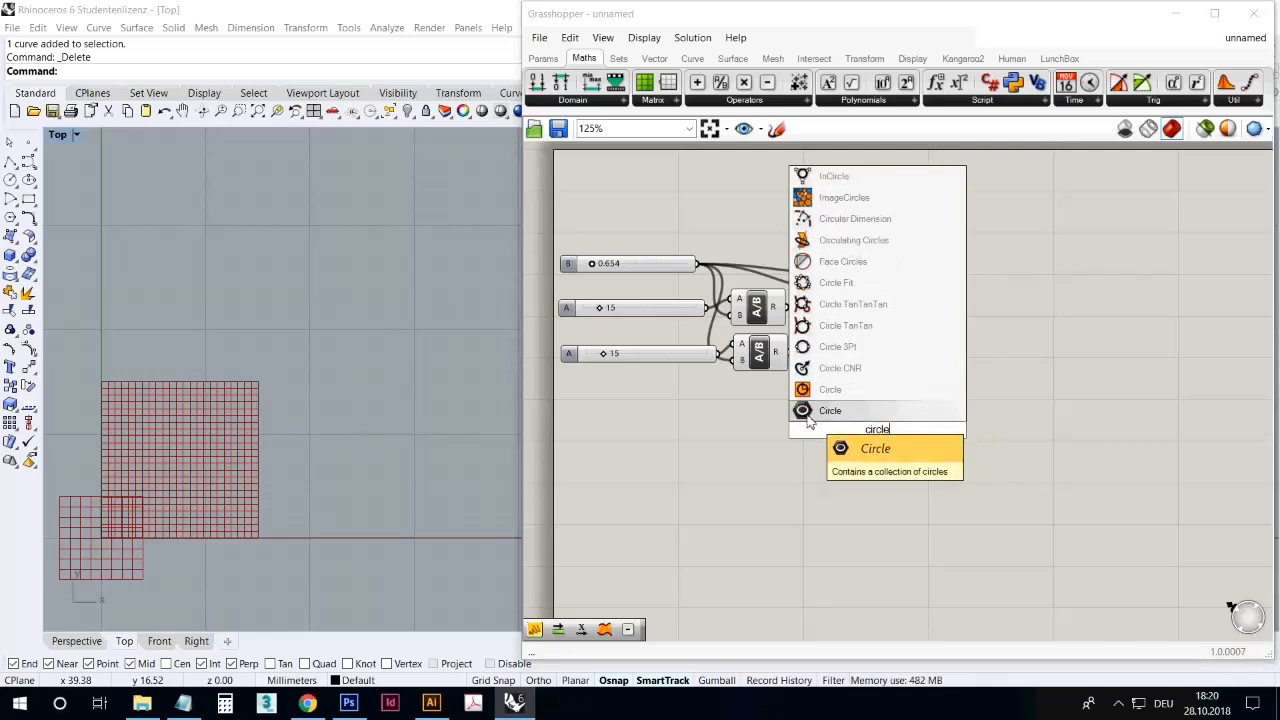
left_click(874, 396)
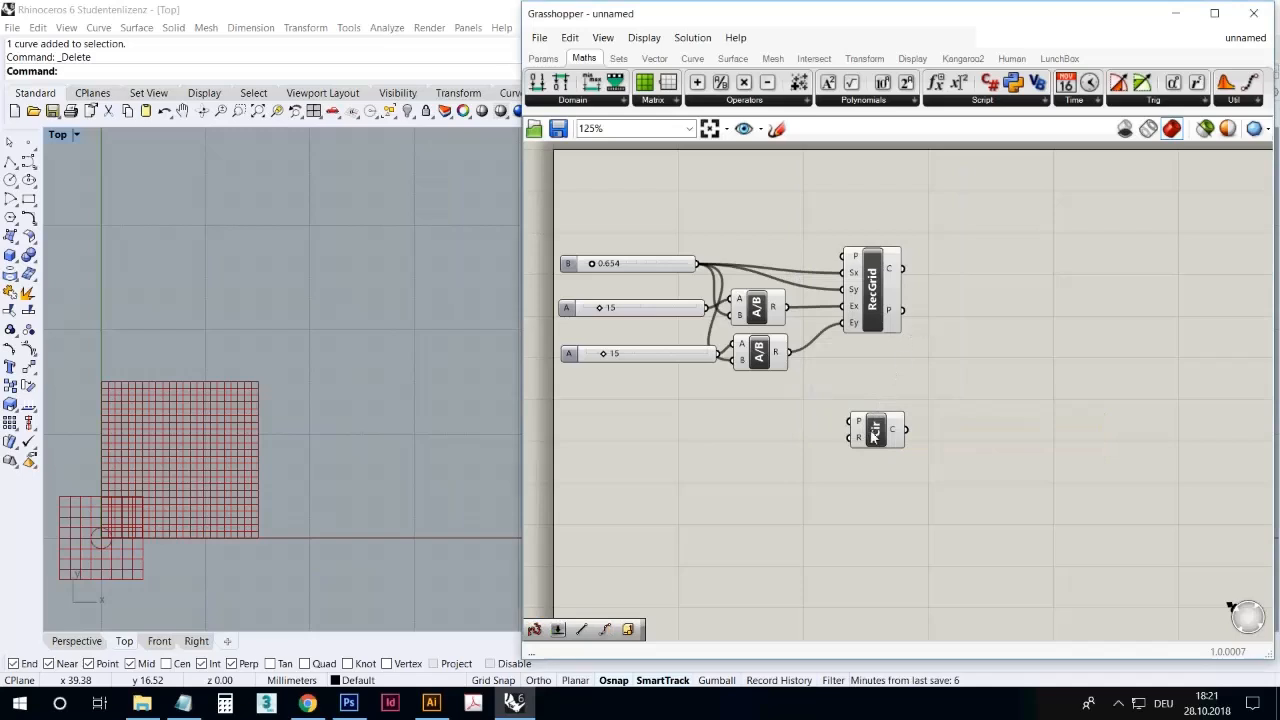
left_click_drag(862, 425, 1003, 308)
Connect the rectangular grid's Points output to the Circle's plane input and move the Circle component farther right
mouse_move(893, 318)
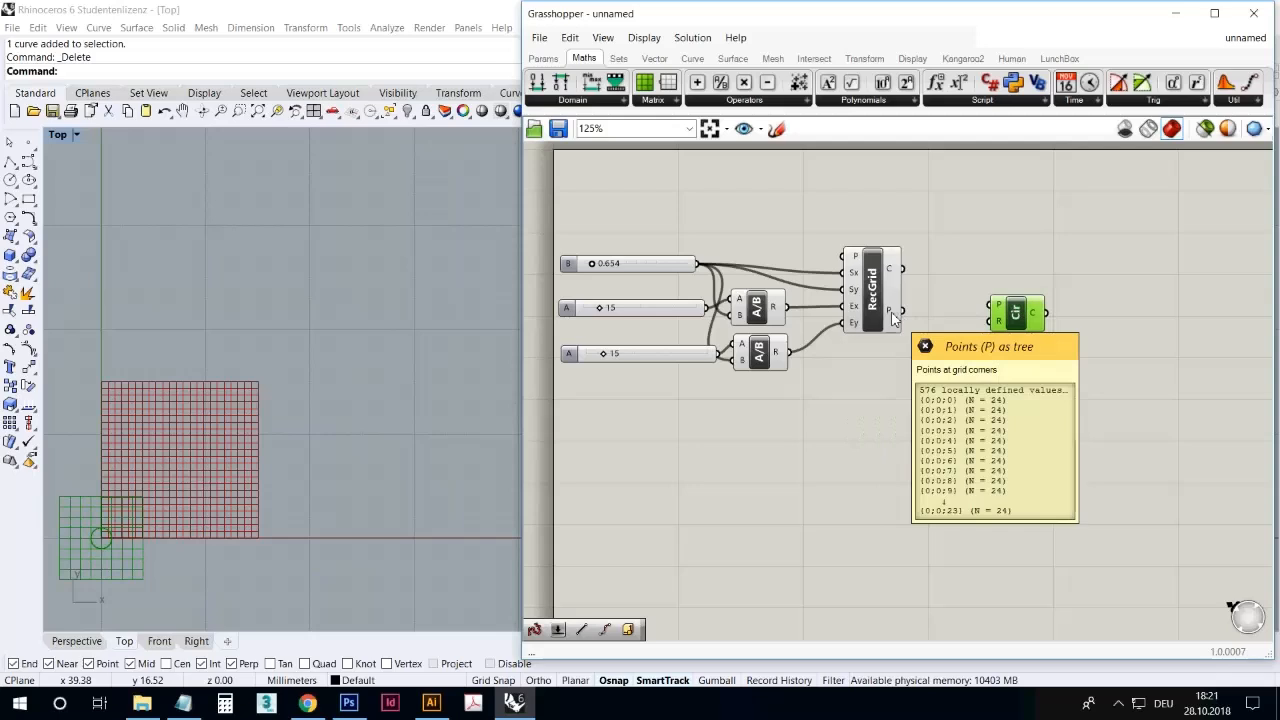
left_click_drag(893, 318, 1096, 320)
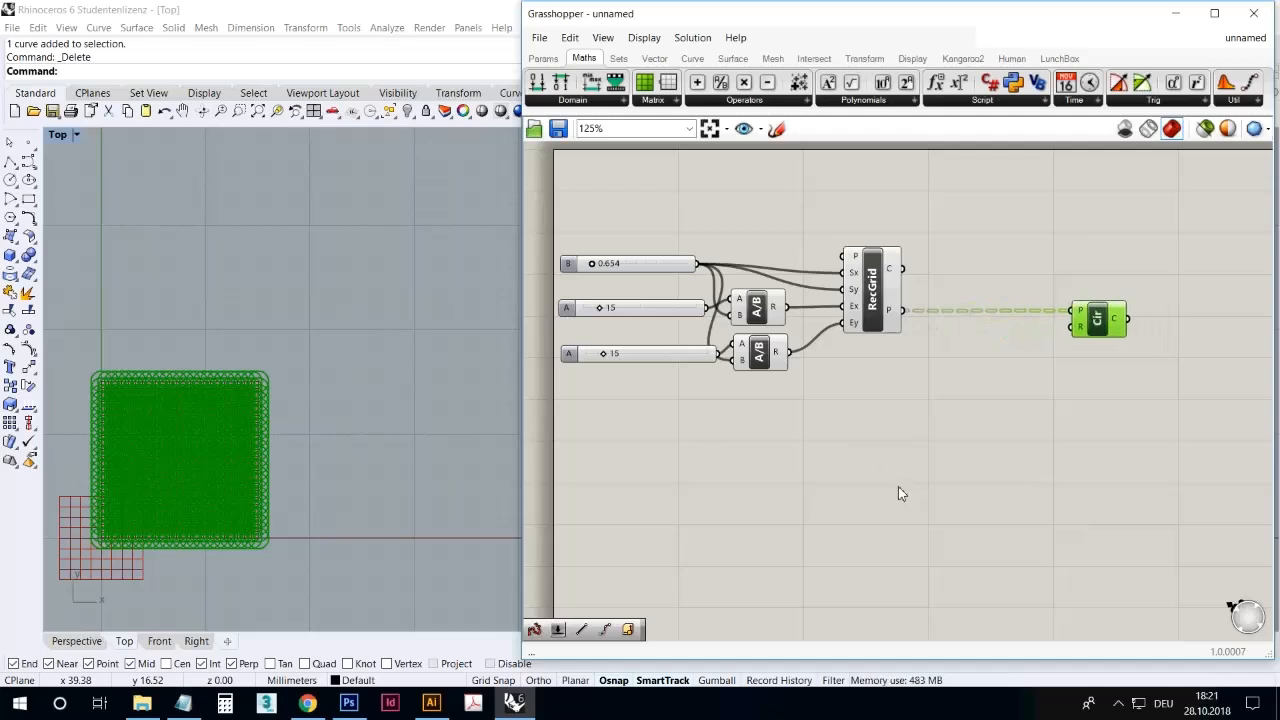
left_click(898, 486)
left_click(1115, 316)
scroll(260, 409, "up", 5)
scroll(430, 310, "up", 2)
scroll(404, 431, "down", 4)
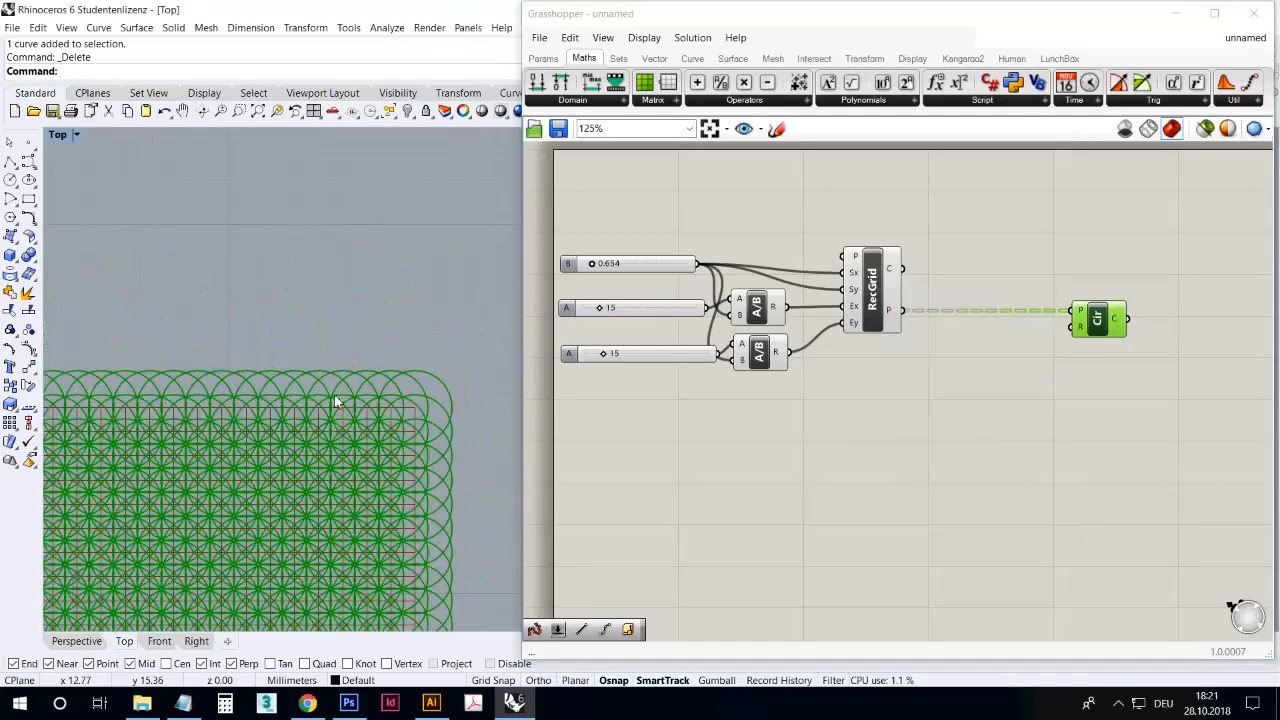
Turn off the preview of the rectangular grid component
left_click(686, 487)
left_click(872, 300)
right_click(893, 291)
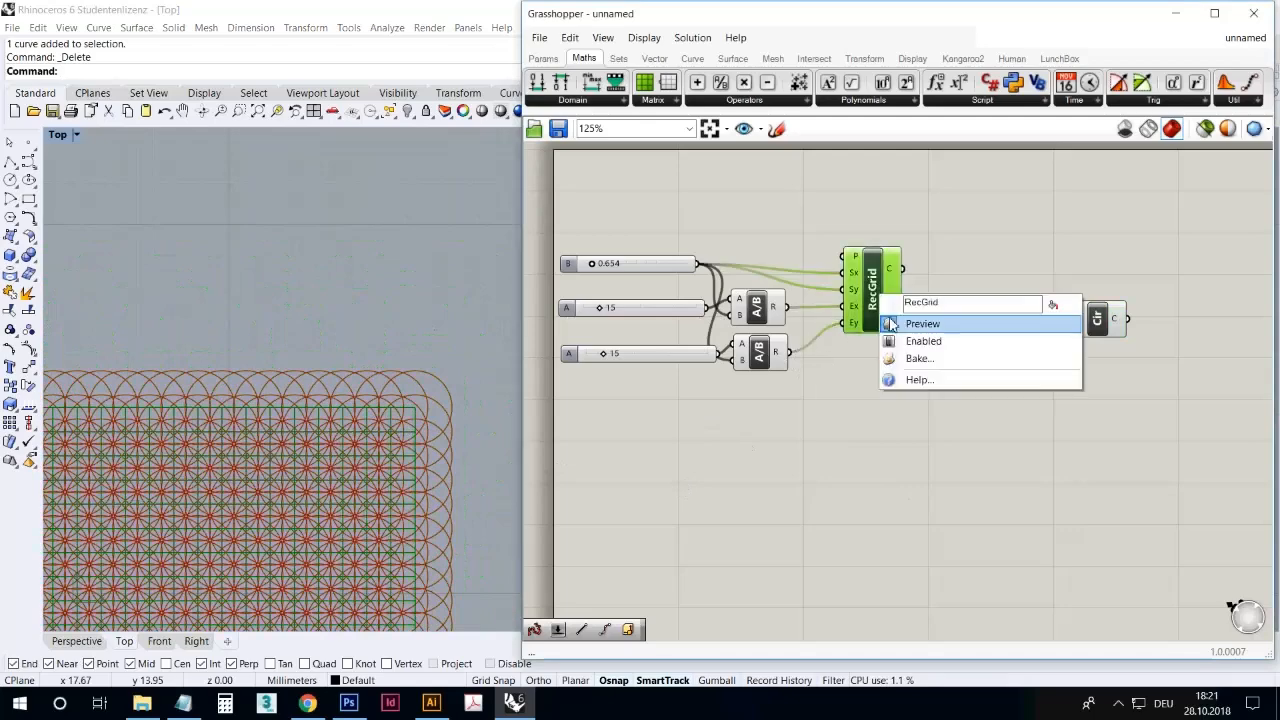
left_click(915, 320)
right_click(876, 300)
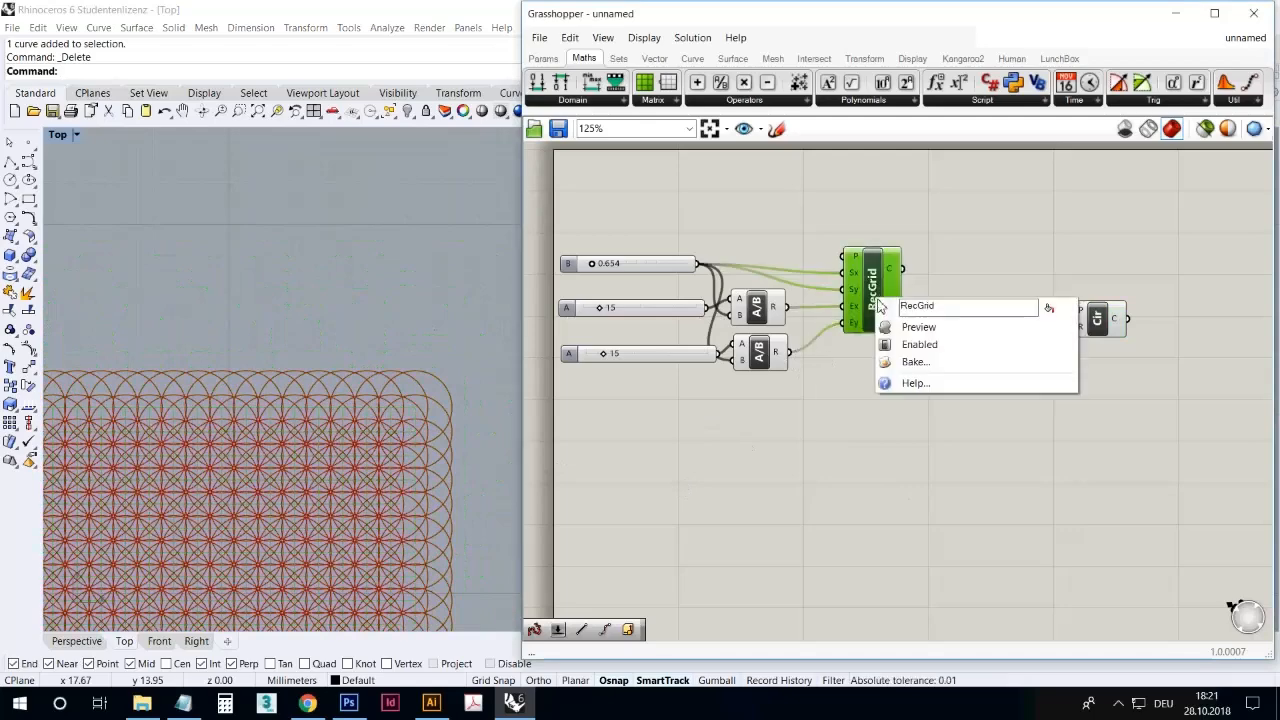
left_click(800, 457)
Examine the circles drawn at the grid points in Rhino's Top view, up close and as a whole
scroll(403, 521, "up", 5)
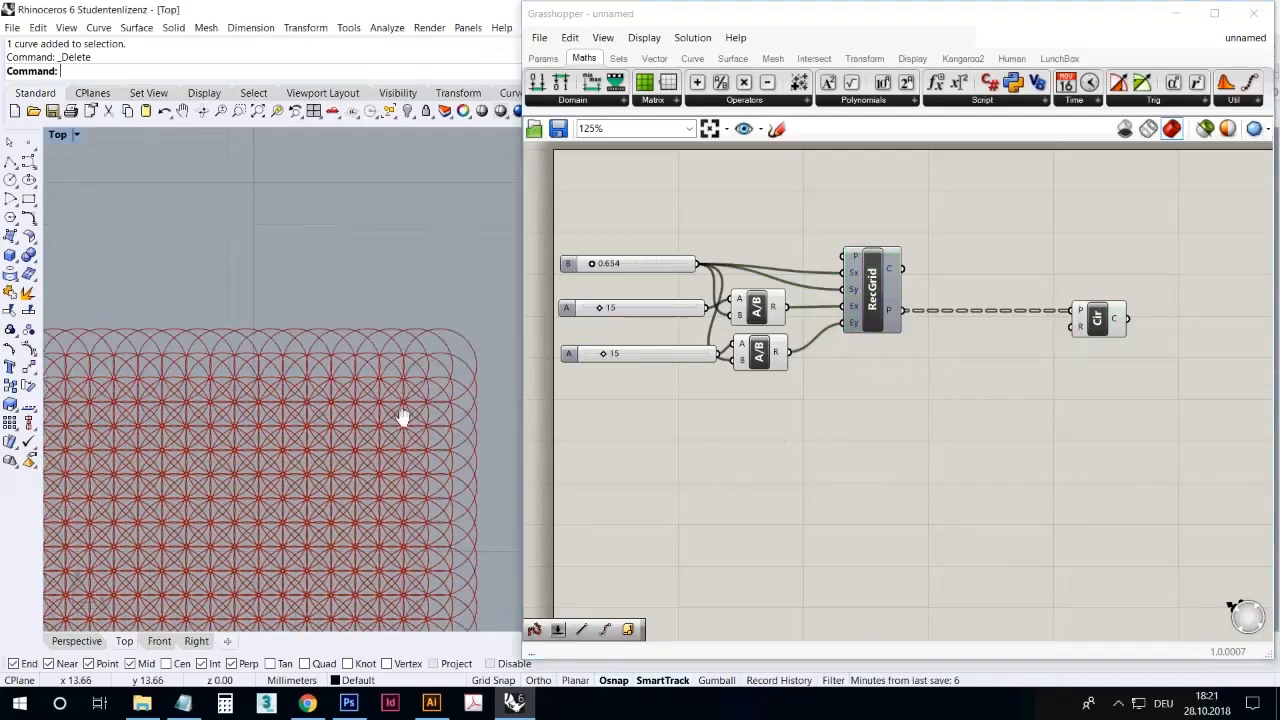
scroll(305, 441, "up", 2)
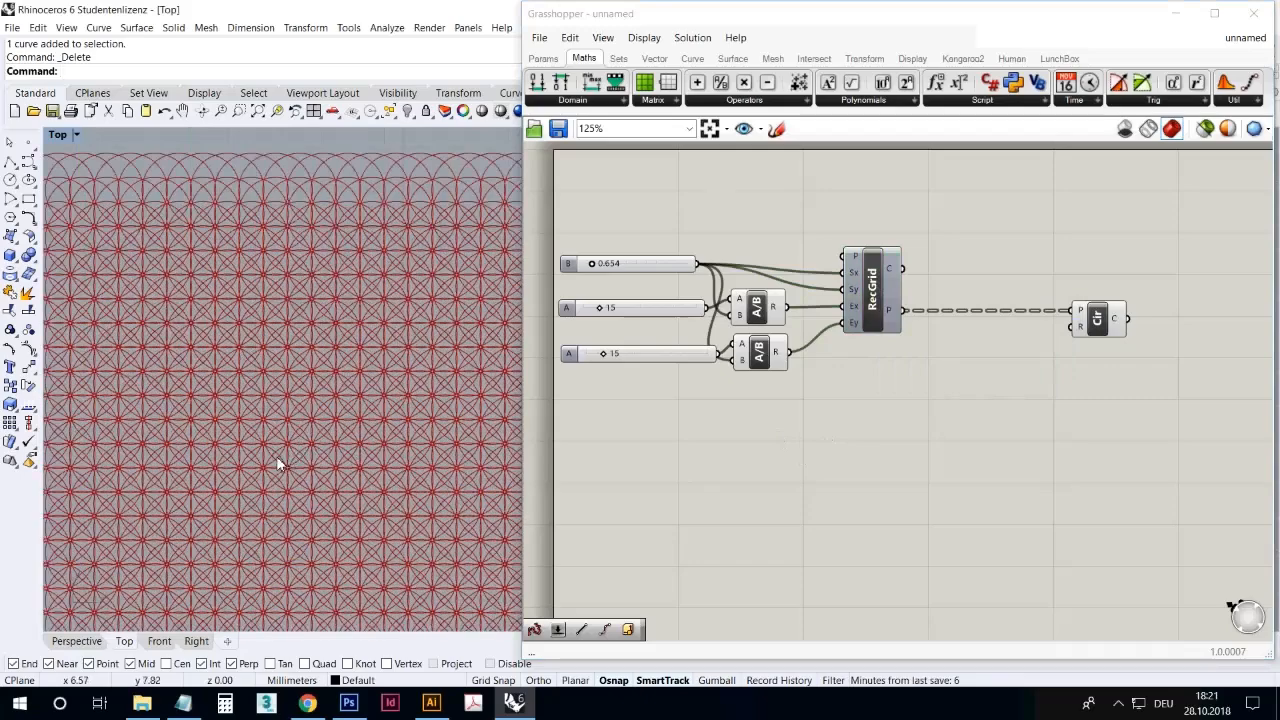
scroll(278, 464, "up", 8)
scroll(278, 434, "down", 15)
scroll(273, 482, "up", 5)
right_click_drag(275, 484, 256, 481)
Add a Distance component below the rectangular grid and connect the grid's Points output to its A input
left_click(829, 543)
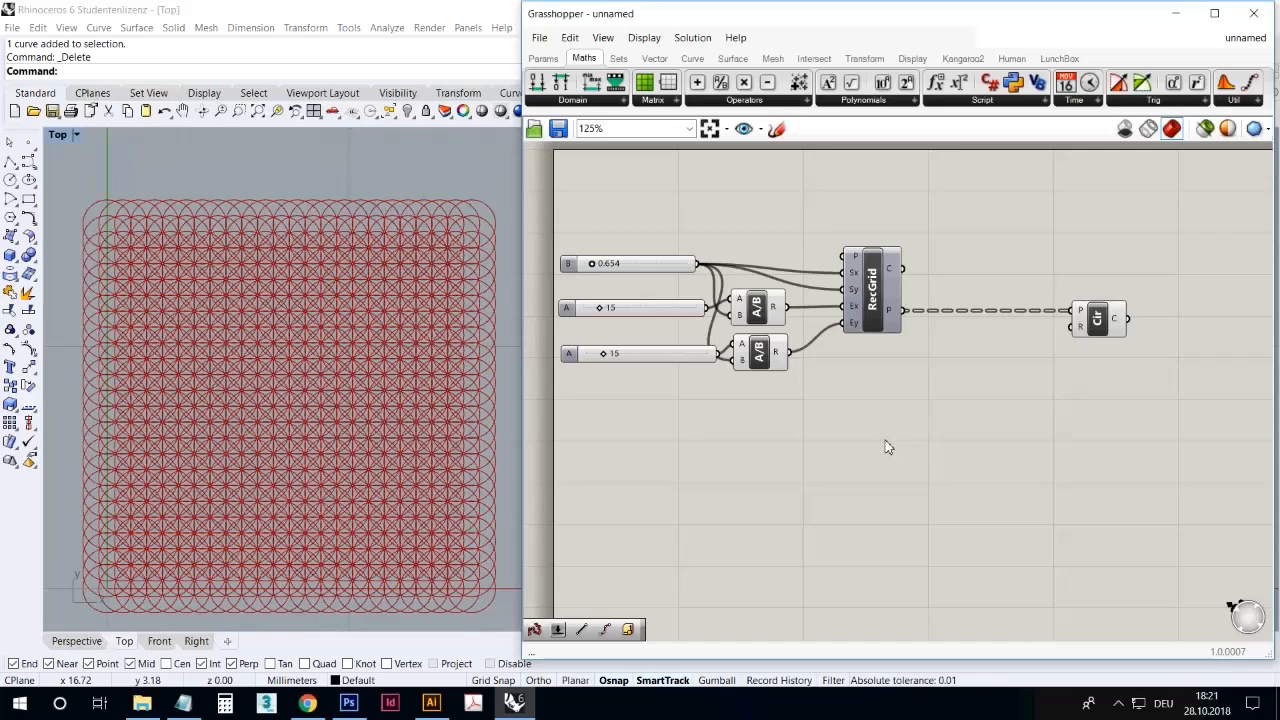
double_click(885, 447)
type("distan")
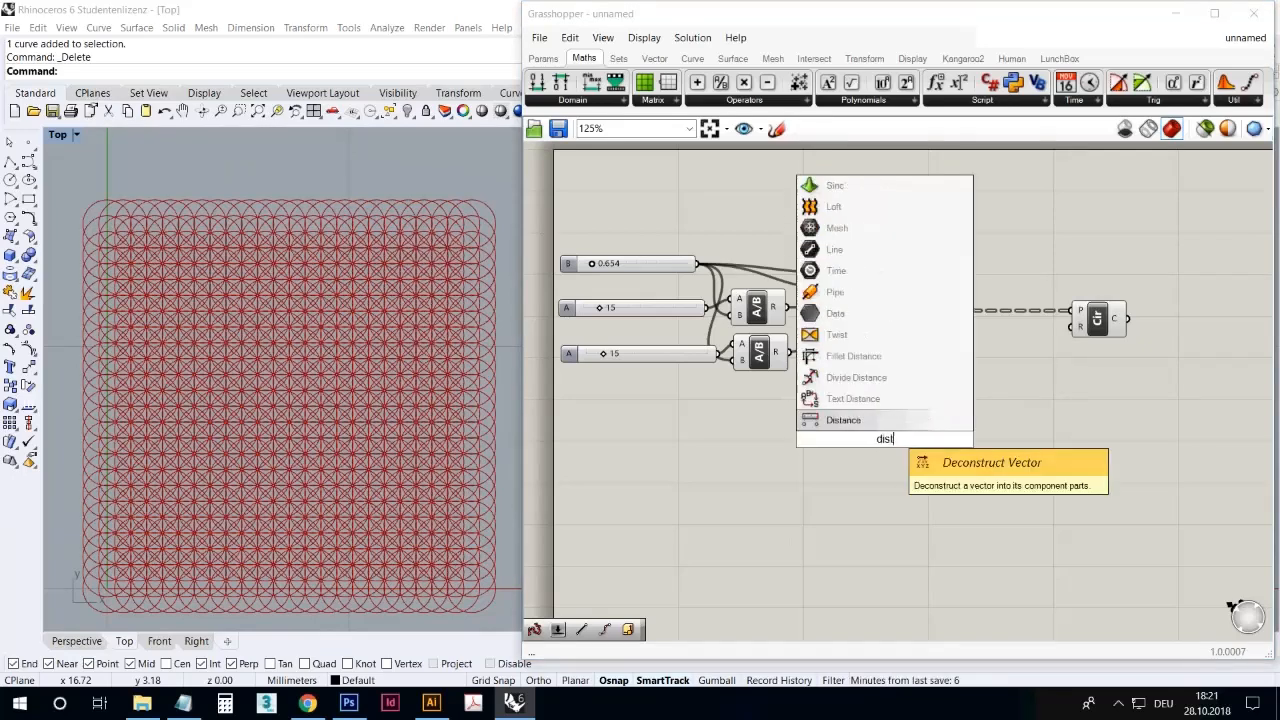
left_click(895, 427)
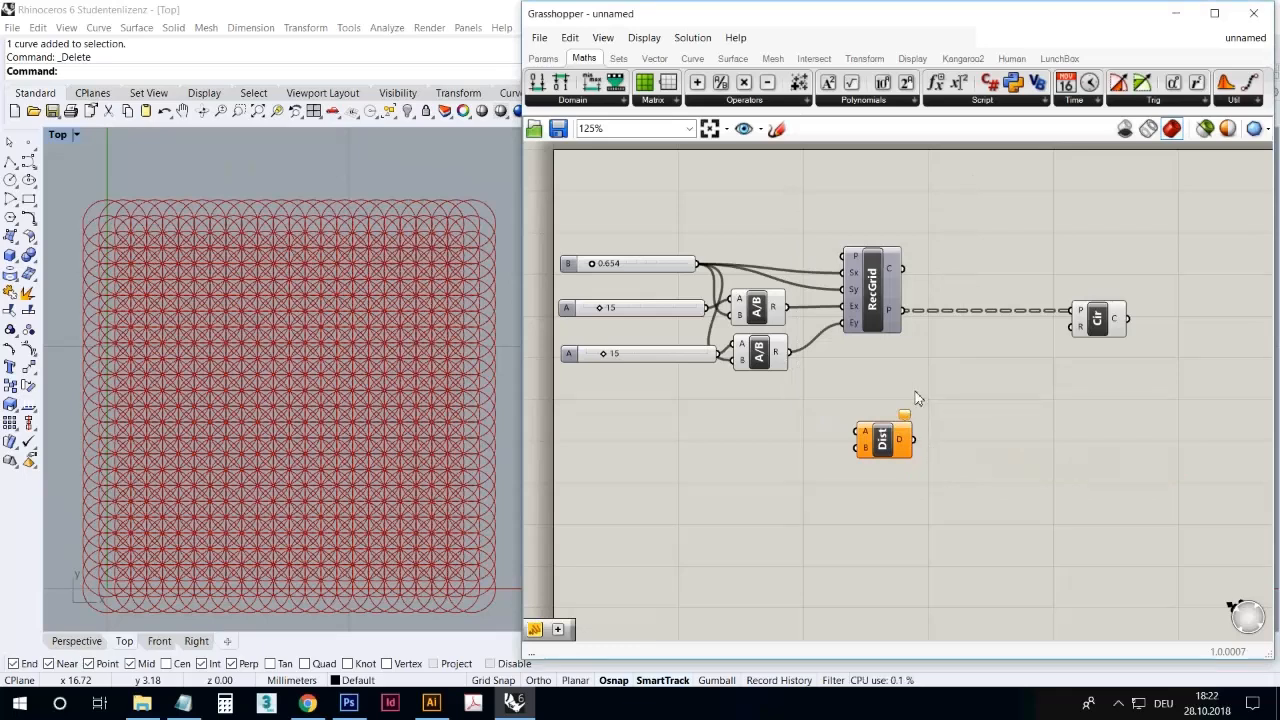
left_click_drag(903, 310, 981, 395)
Place three separate point objects just below the circle grid in Rhino's Top view
scroll(434, 434, "down", 4)
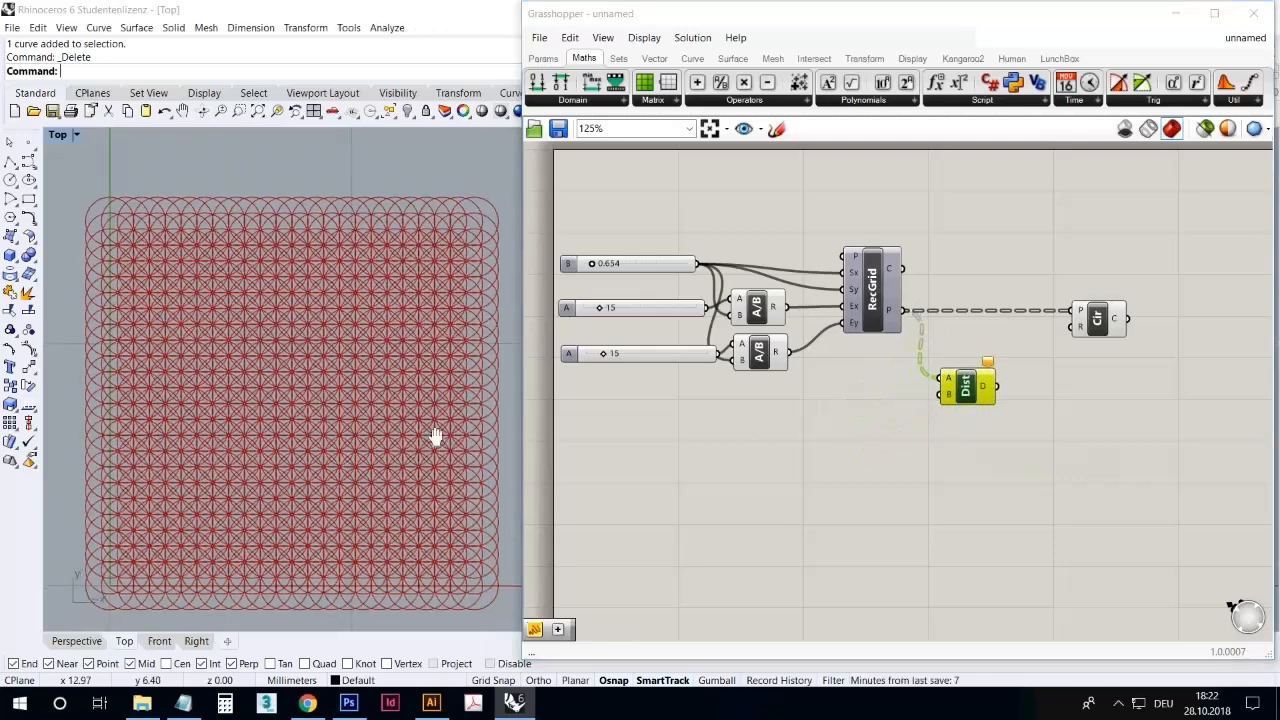
left_click(31, 158)
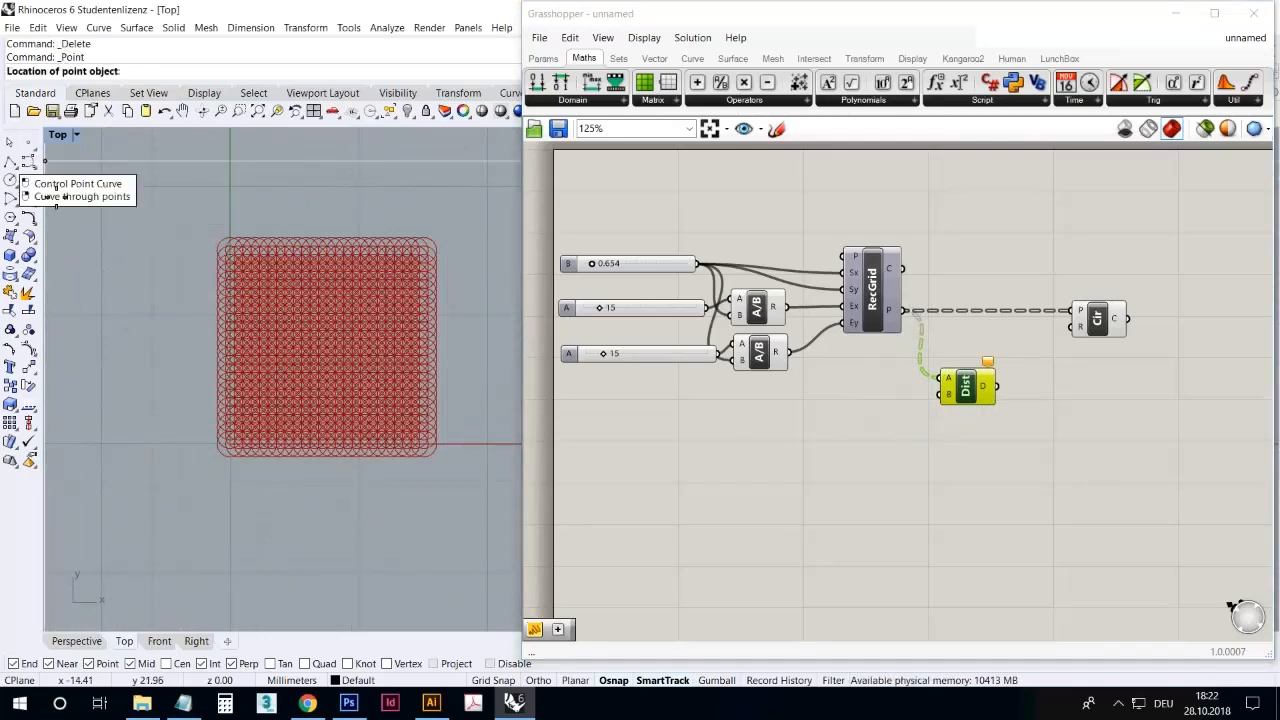
left_click(167, 469)
right_click(192, 489)
left_click(272, 502)
right_click(334, 521)
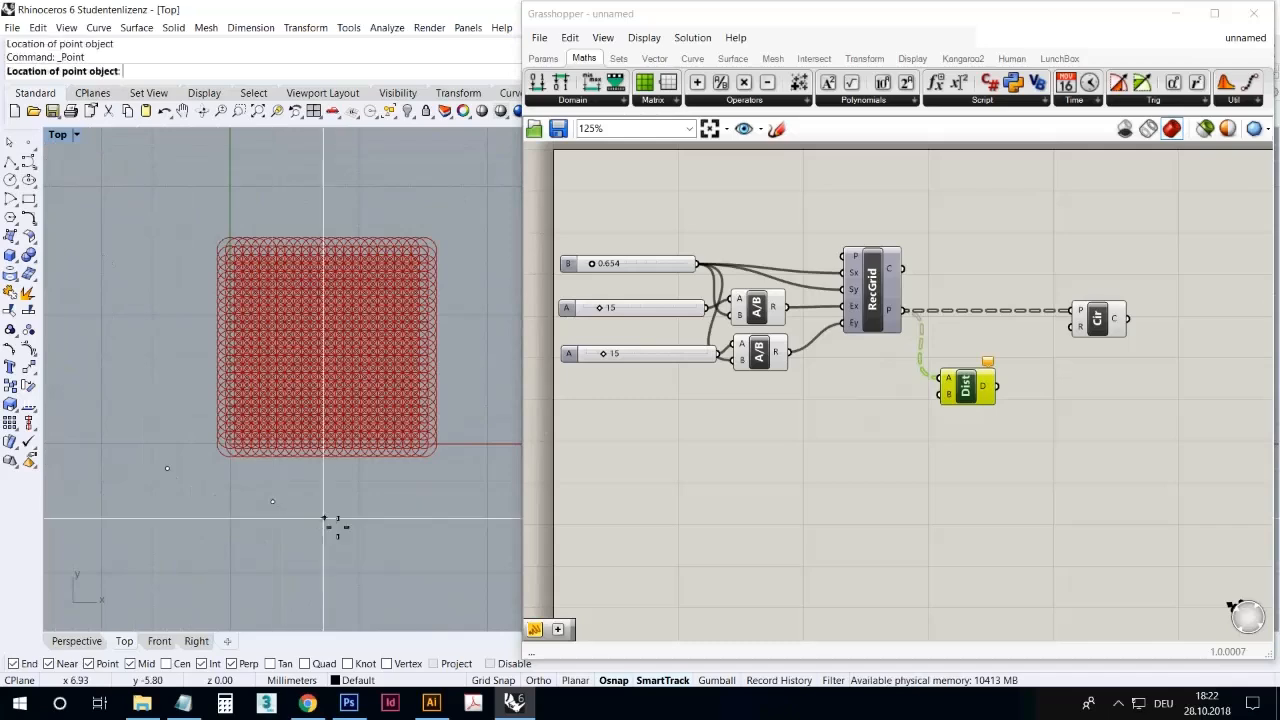
left_click(354, 503)
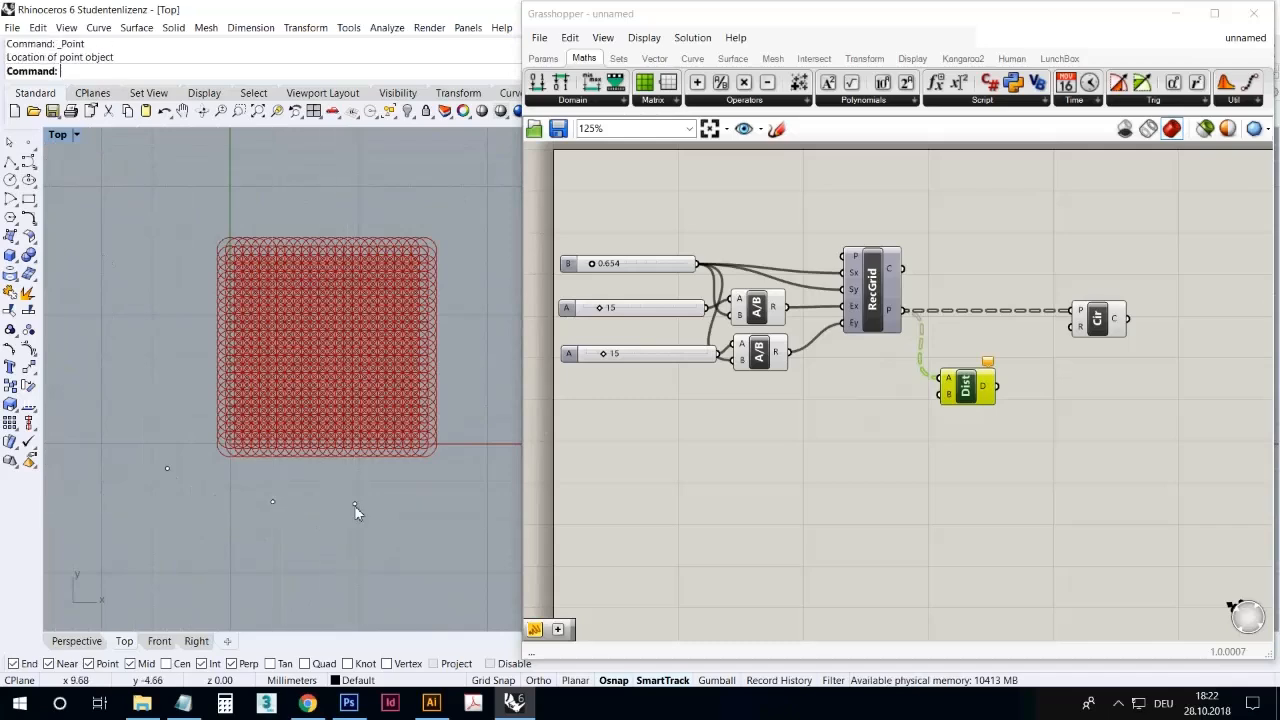
Add a Point parameter below the rectangular grid and reference the three Rhino points in it as multiple points
left_click(542, 60)
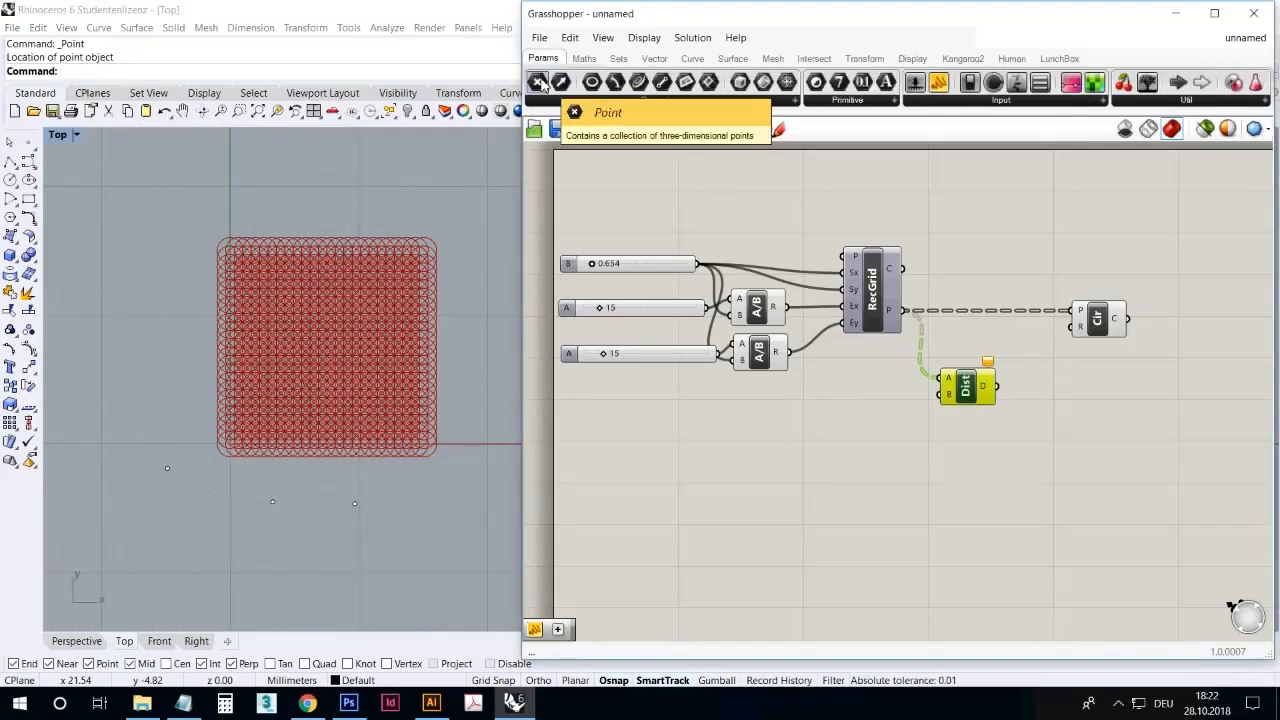
left_click_drag(540, 84, 820, 426)
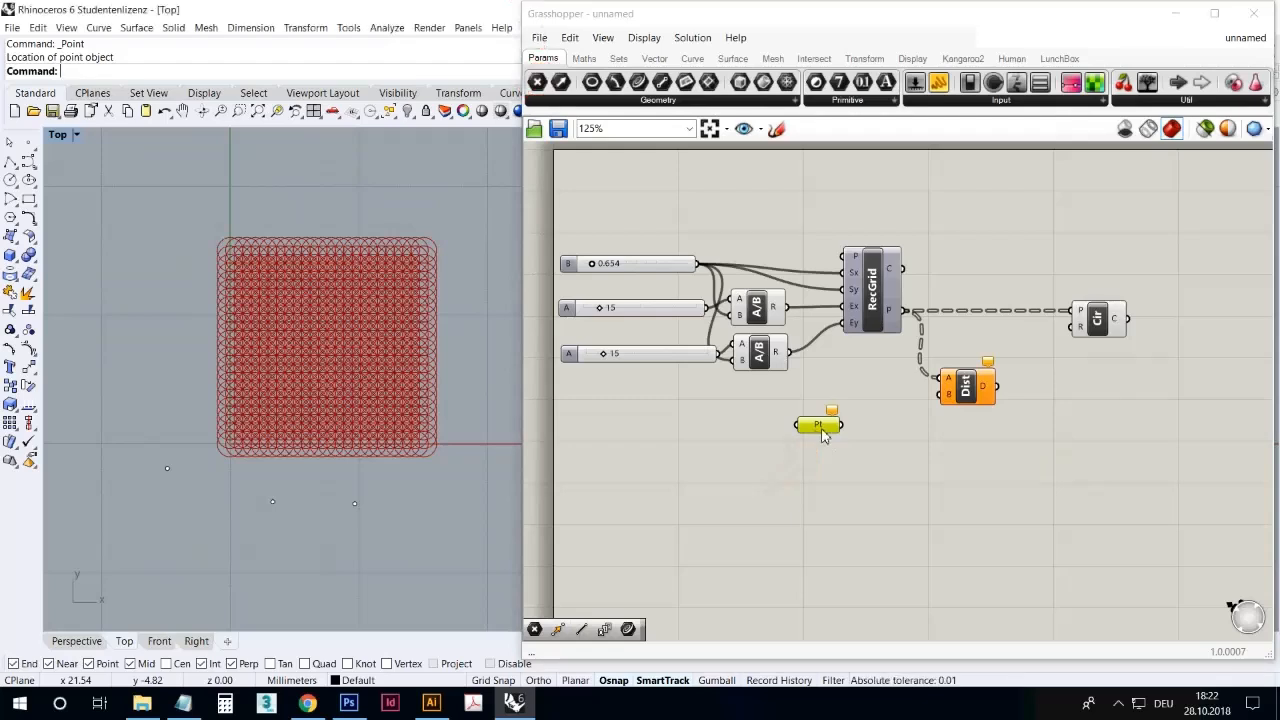
right_click(829, 436)
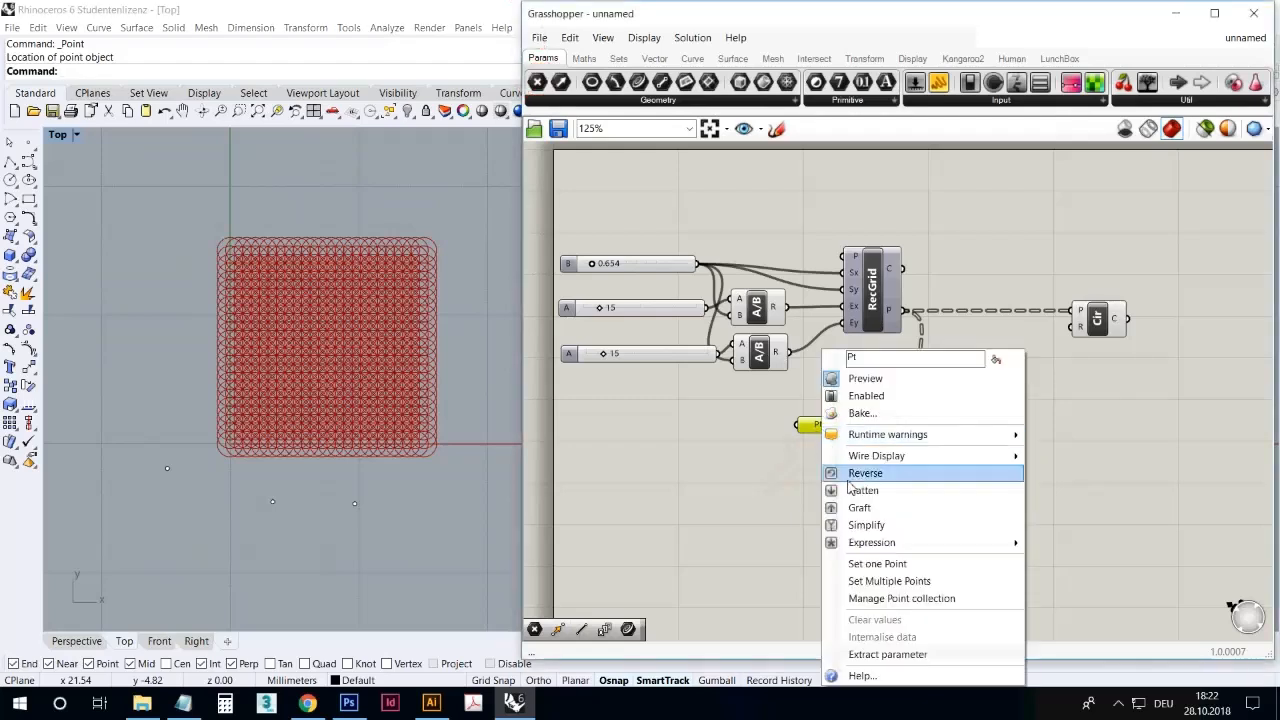
left_click(896, 581)
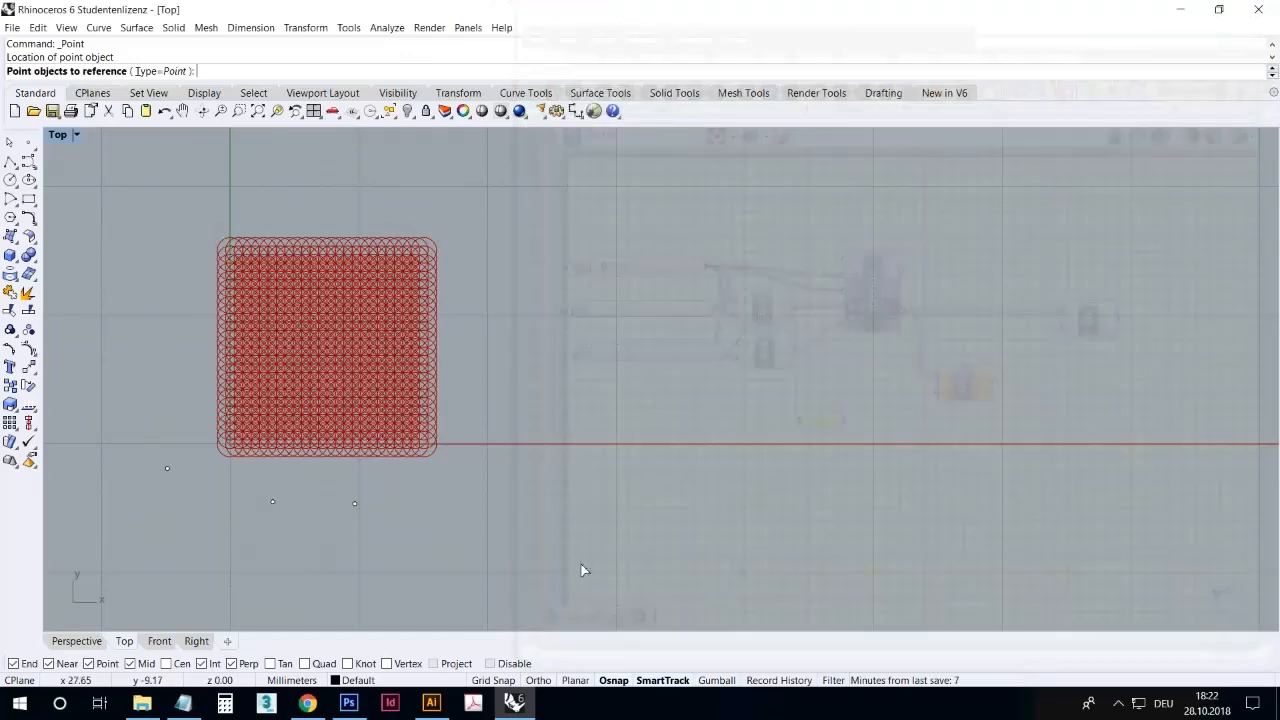
left_click_drag(438, 538, 135, 377)
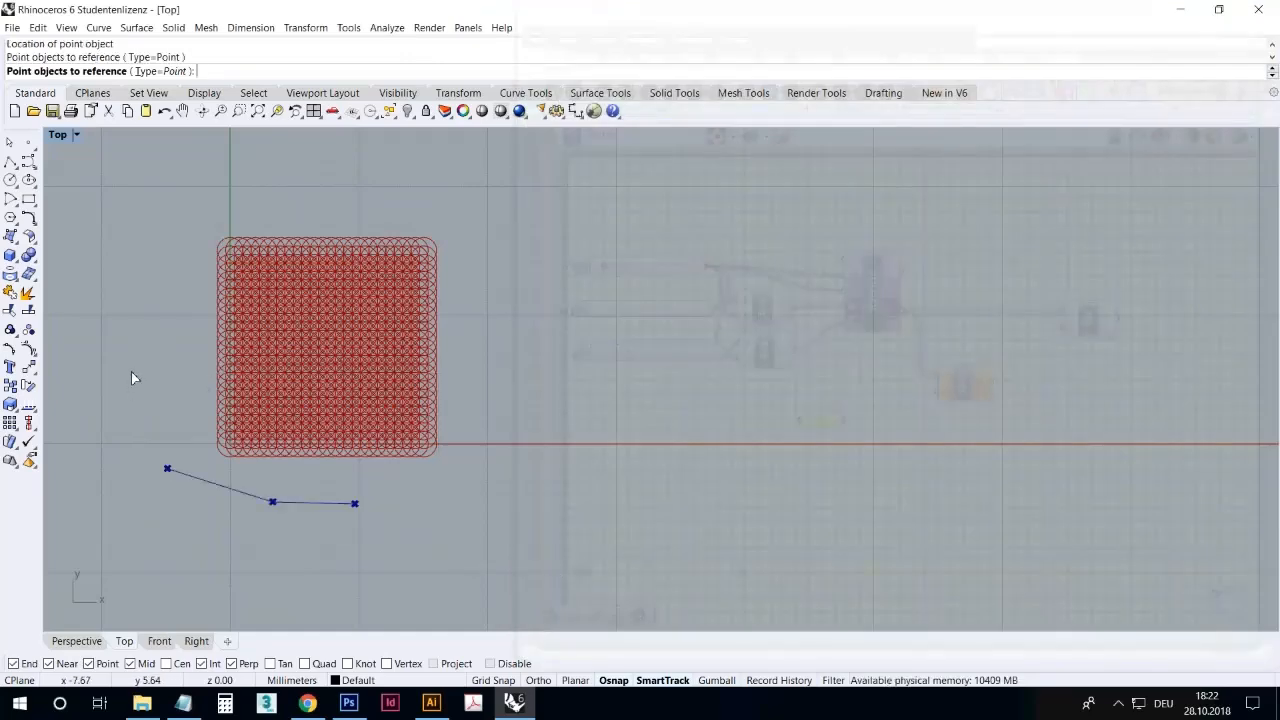
key("Return")
Connect the Point parameter to the Distance component's B input and the distance output to the Circle's radius input
left_click_drag(842, 424, 938, 394)
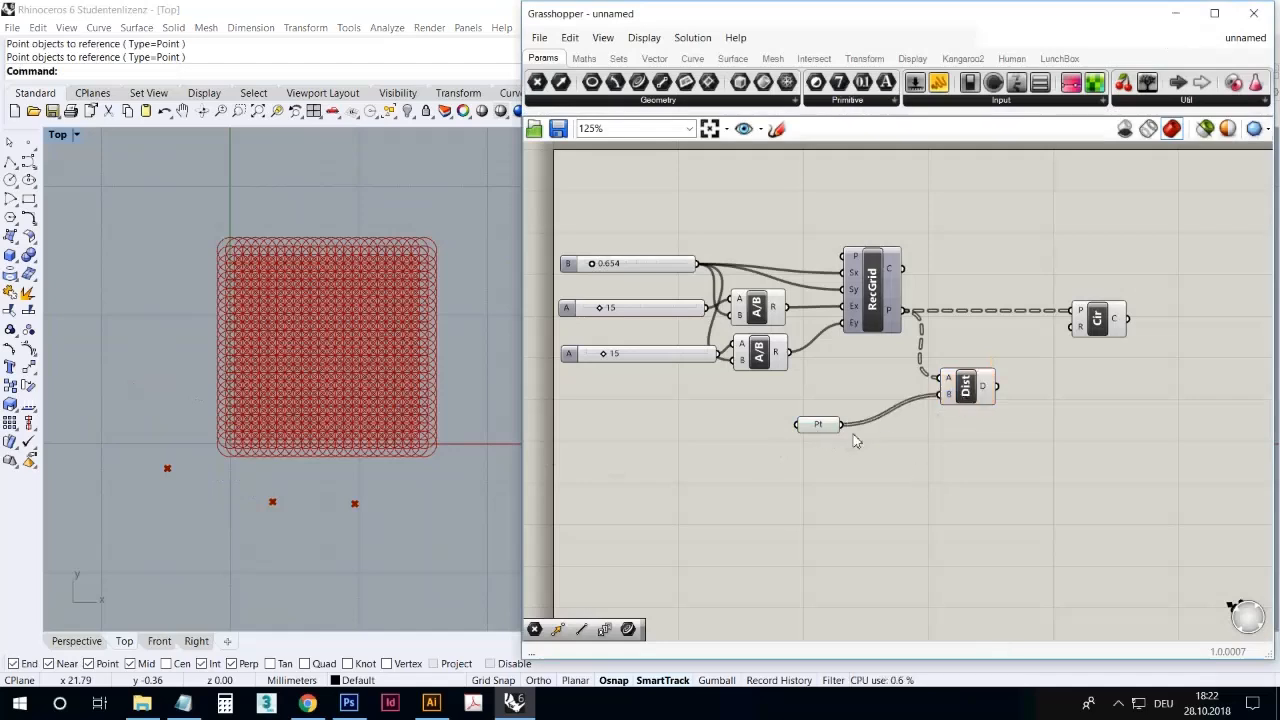
left_click_drag(820, 428, 880, 431)
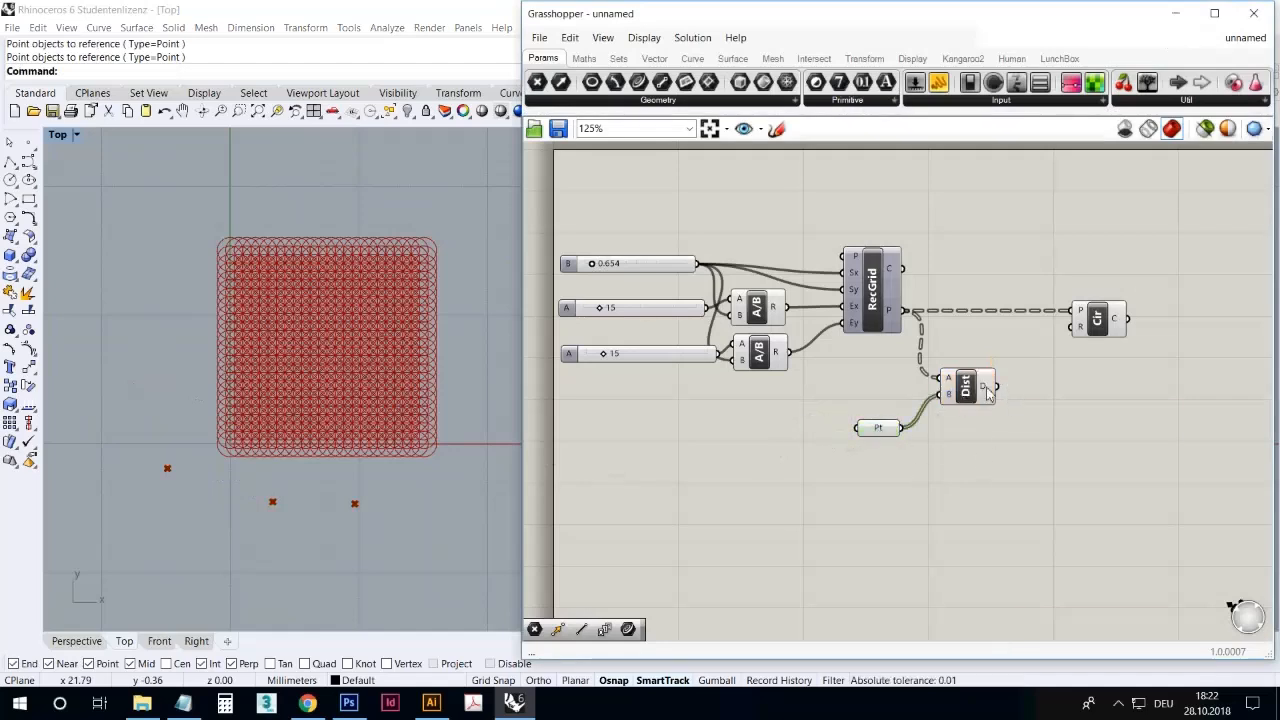
mouse_move(987, 392)
right_click_drag(980, 457, 911, 463)
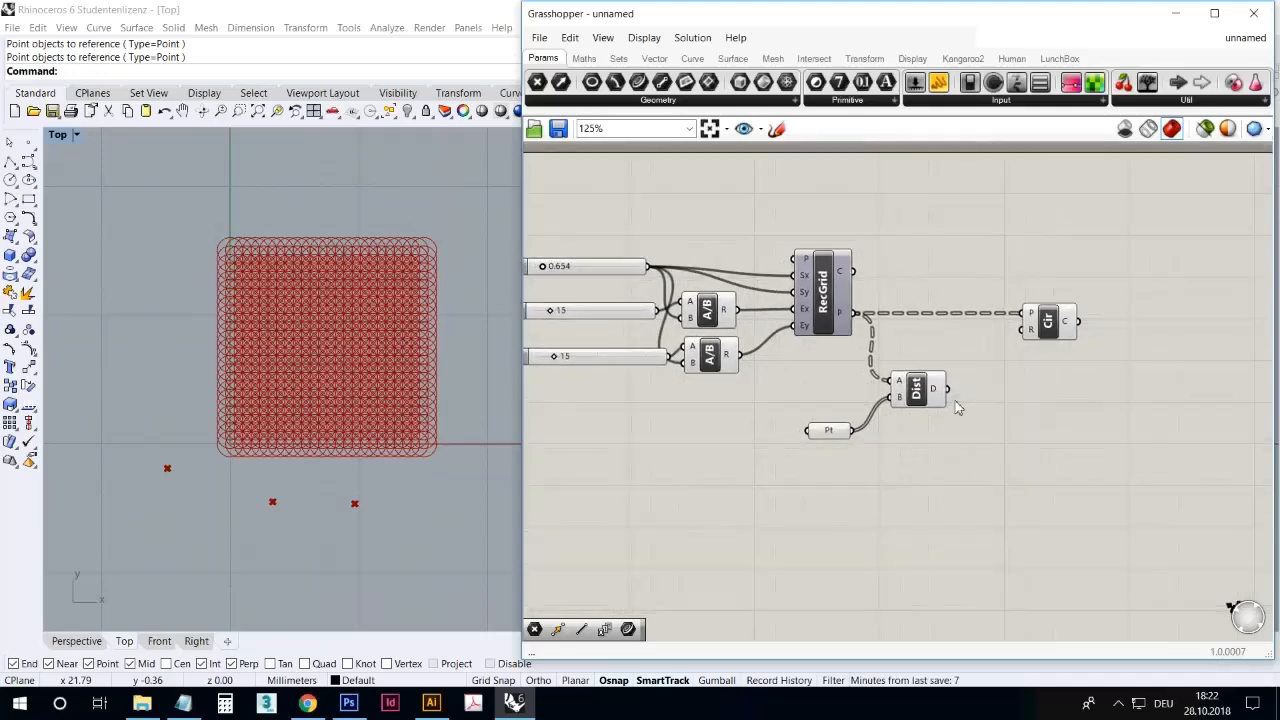
left_click_drag(955, 397, 1027, 329)
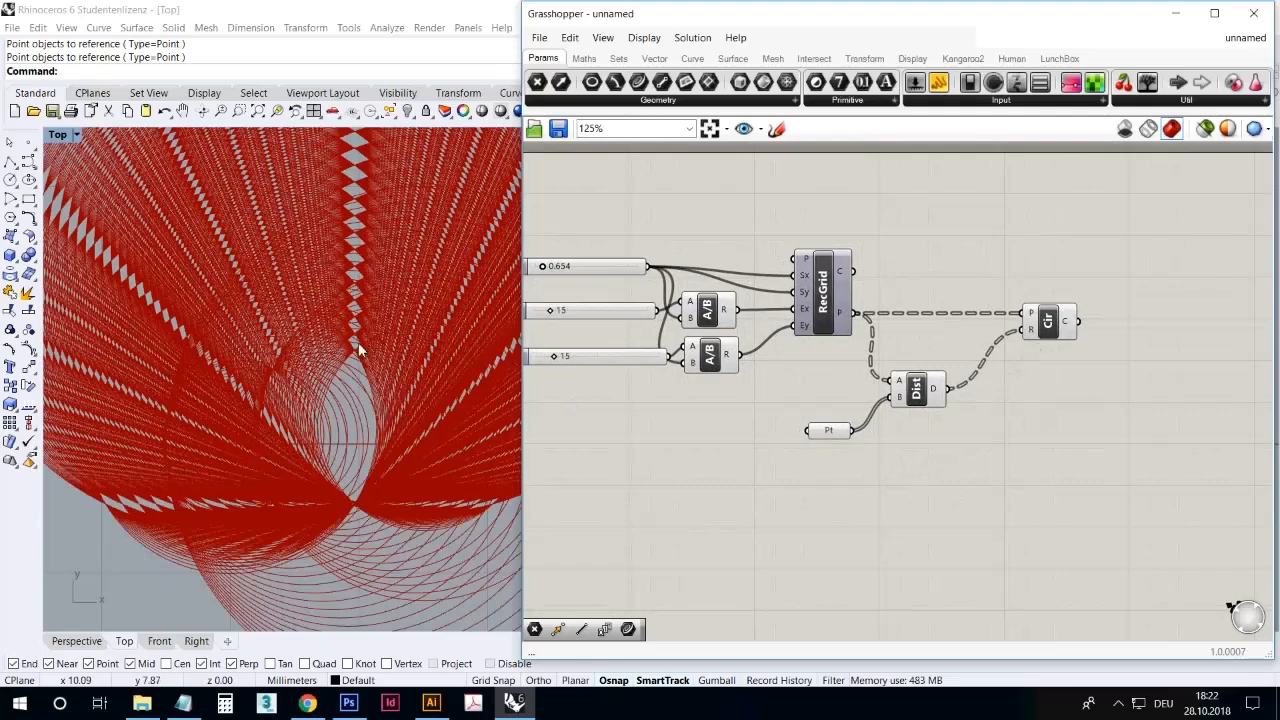
Move the attractor points in Rhino's Top view to test how the circle pattern responds
scroll(328, 398, "down", 5)
scroll(303, 455, "up", 5)
scroll(301, 450, "up", 7)
scroll(340, 359, "down", 9)
left_click_drag(370, 468, 197, 424)
mouse_move(289, 460)
left_mouse_down()
mouse_move(165, 601)
mouse_move(280, 478)
mouse_move(294, 386)
mouse_move(268, 432)
mouse_move(269, 465)
left_mouse_up()
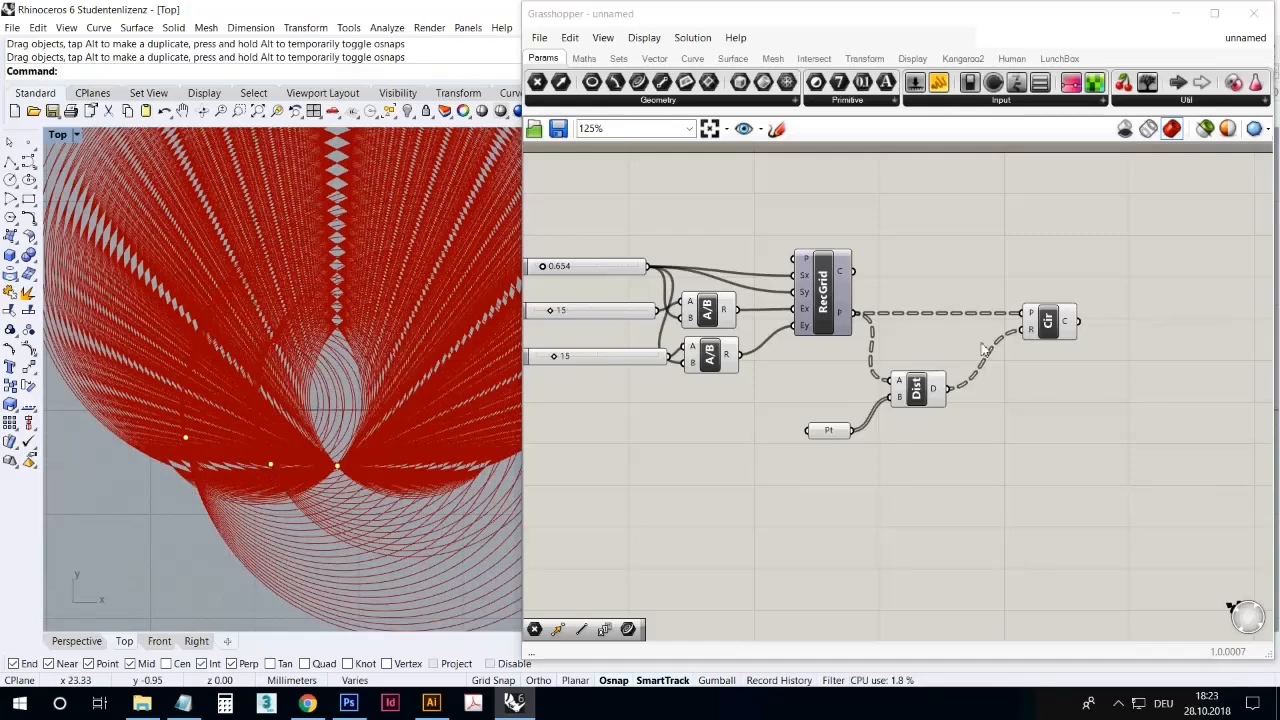
mouse_move(1036, 336)
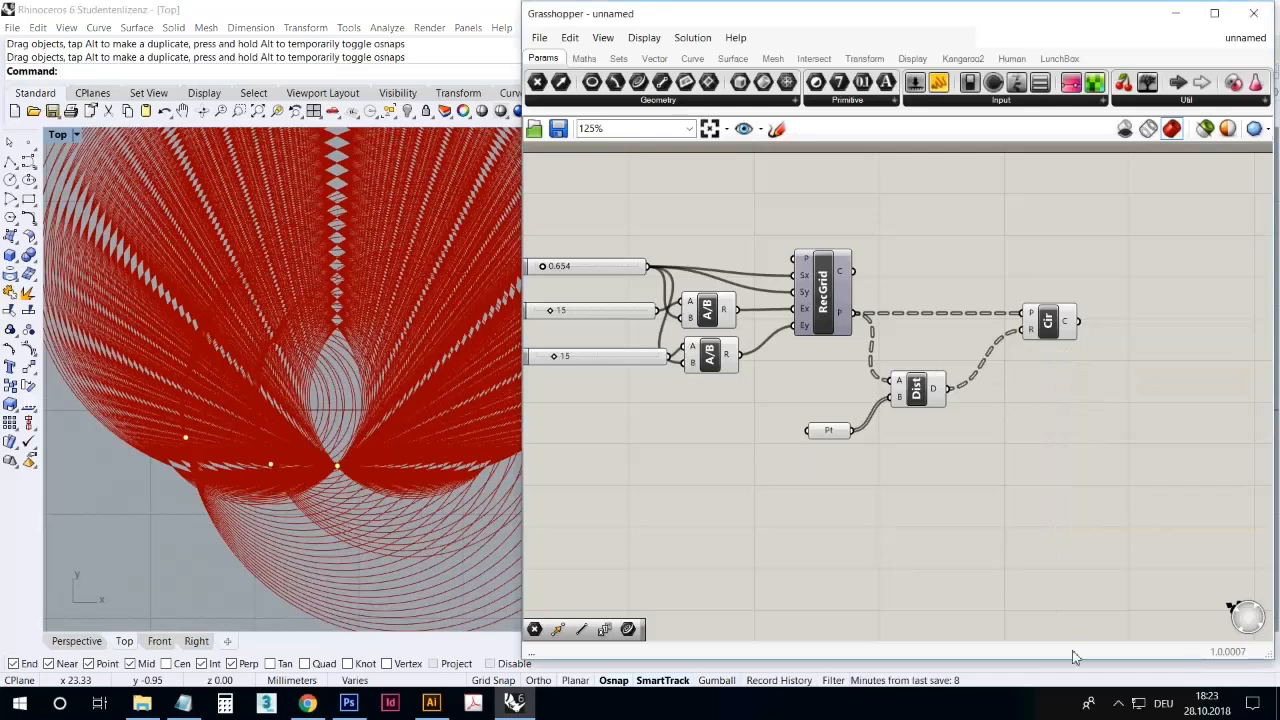
left_click(1118, 703)
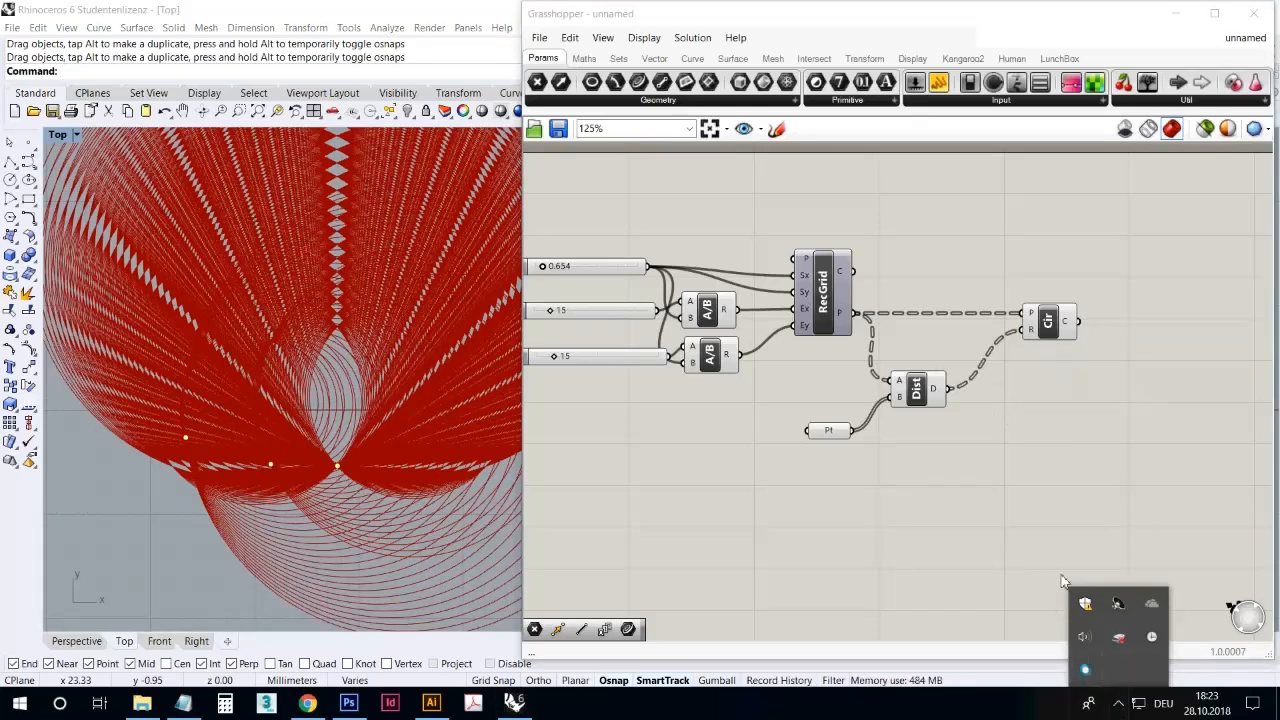
left_click(1024, 543)
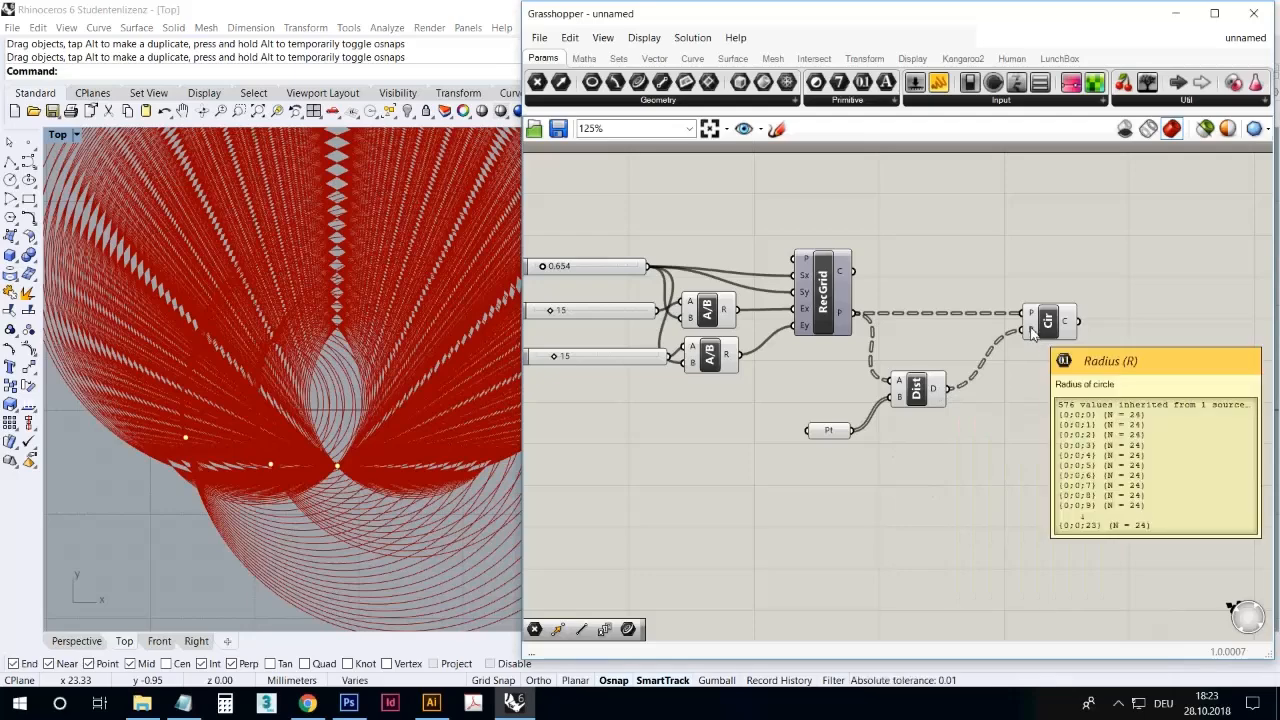
Disconnect the distance output from the Circle's radius input and rearrange the Distance component and Point parameter side by side below the grid component
left_click_drag(1030, 332, 962, 412, "ctrl")
scroll(911, 454, "up", 1)
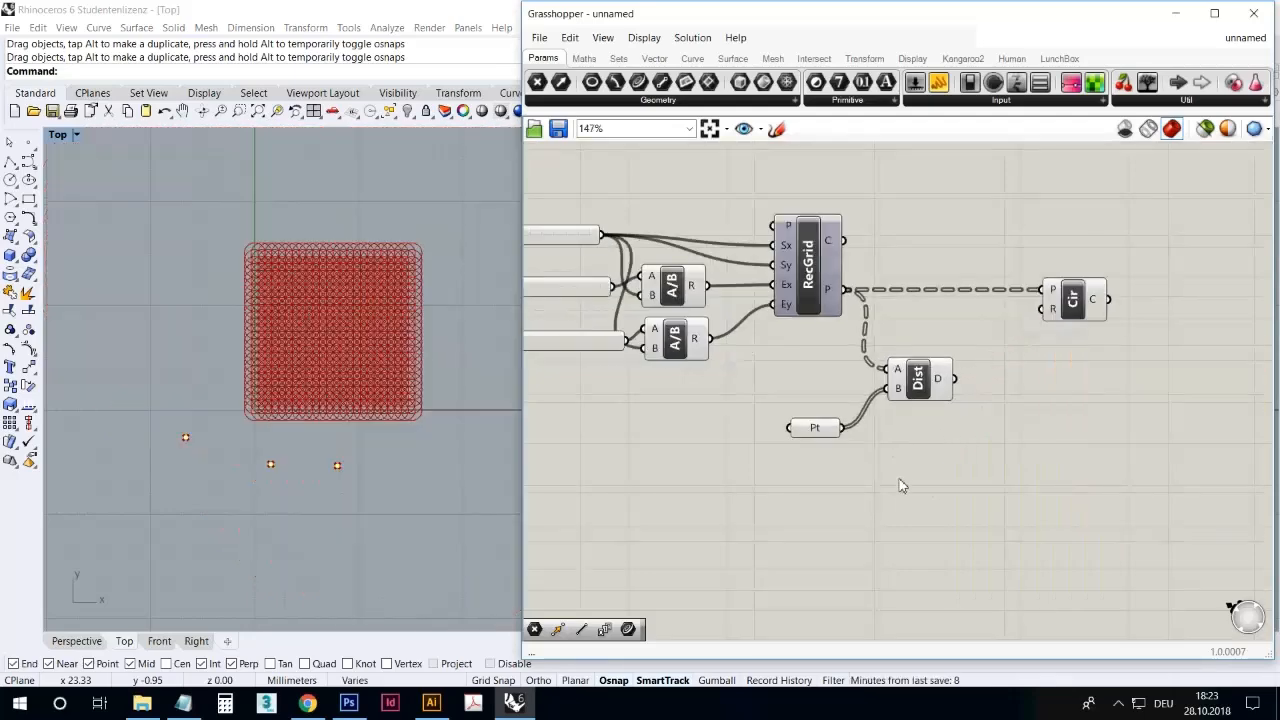
right_click_drag(940, 483, 874, 474)
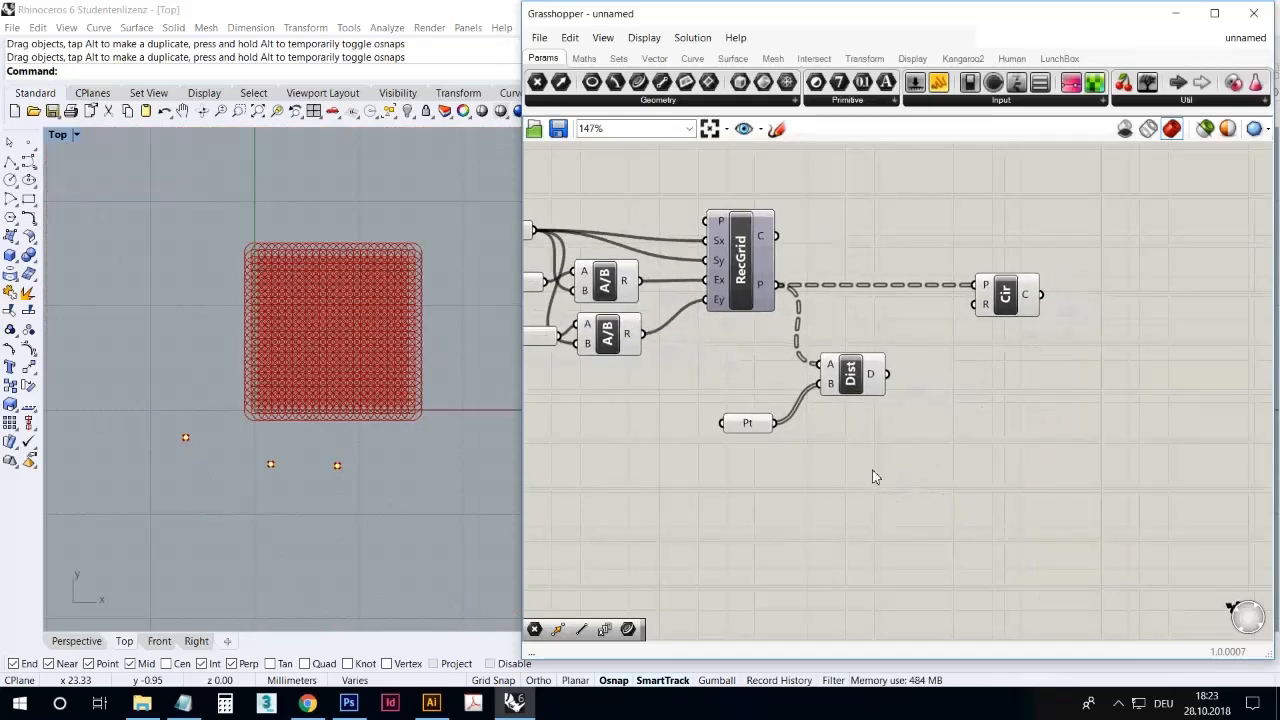
left_click_drag(858, 371, 832, 410)
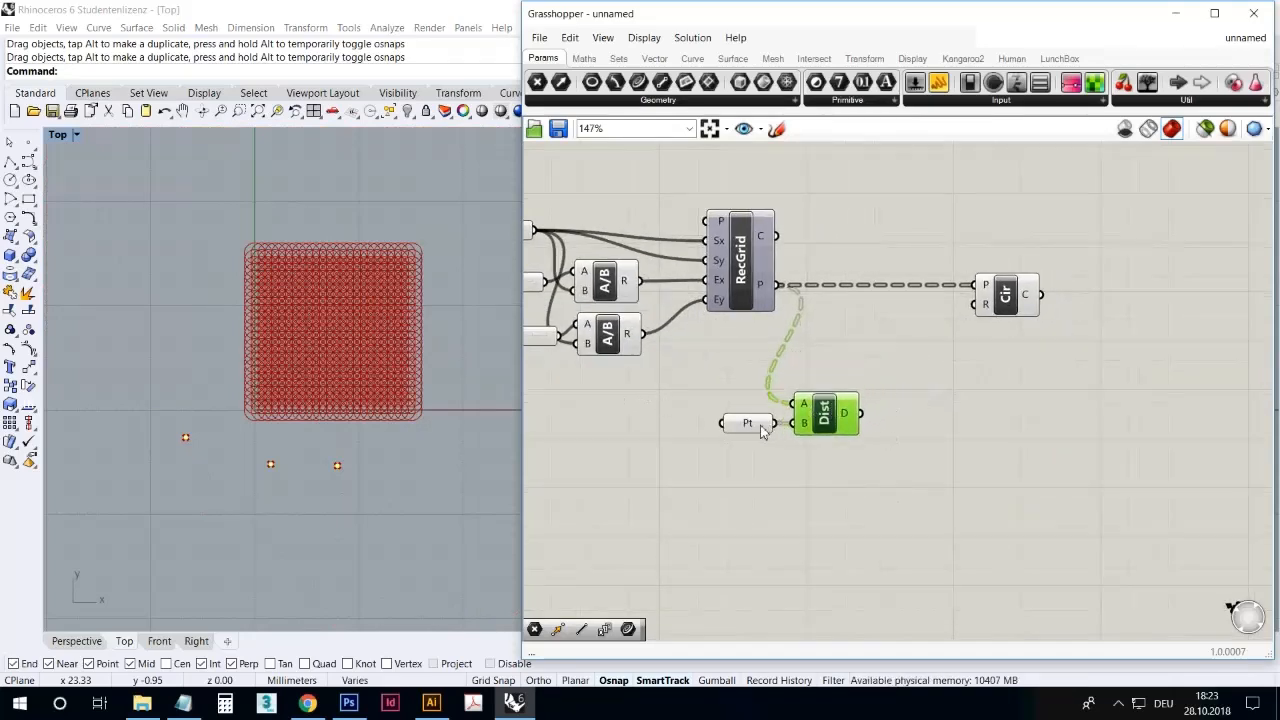
left_click_drag(760, 428, 746, 428)
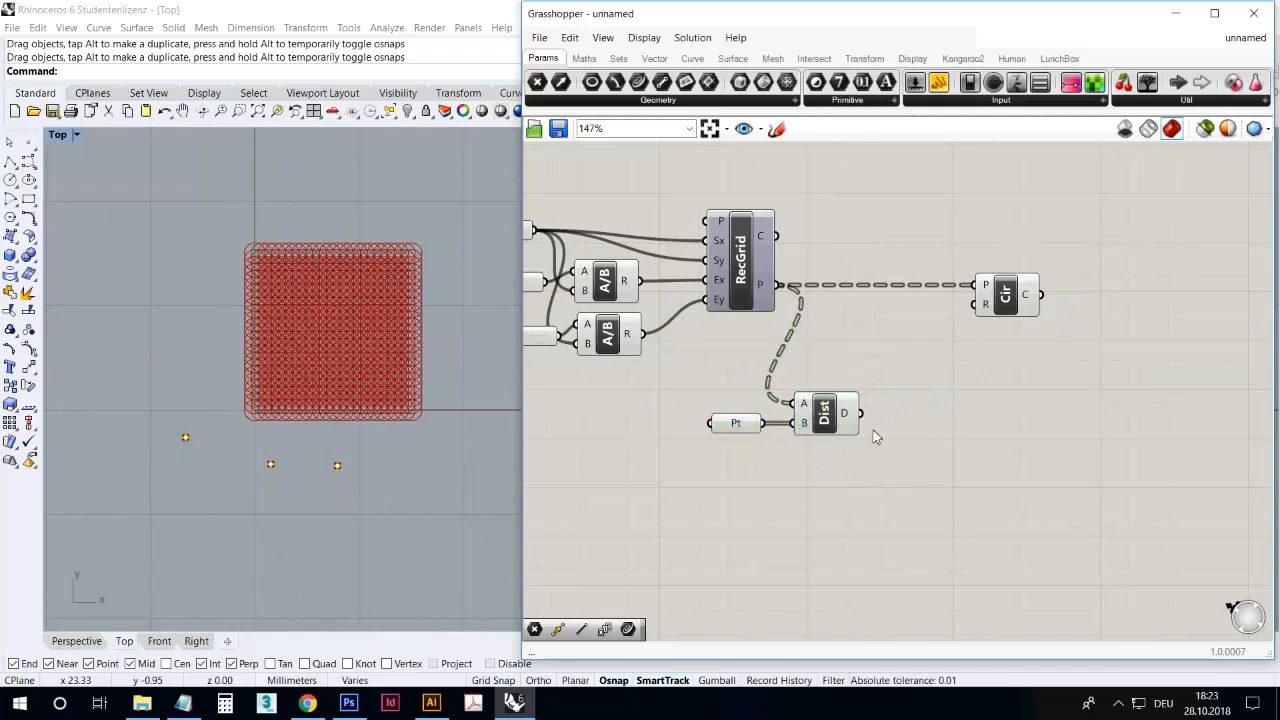
Check the Distance component's output data structure and graft its A input
mouse_move(850, 420)
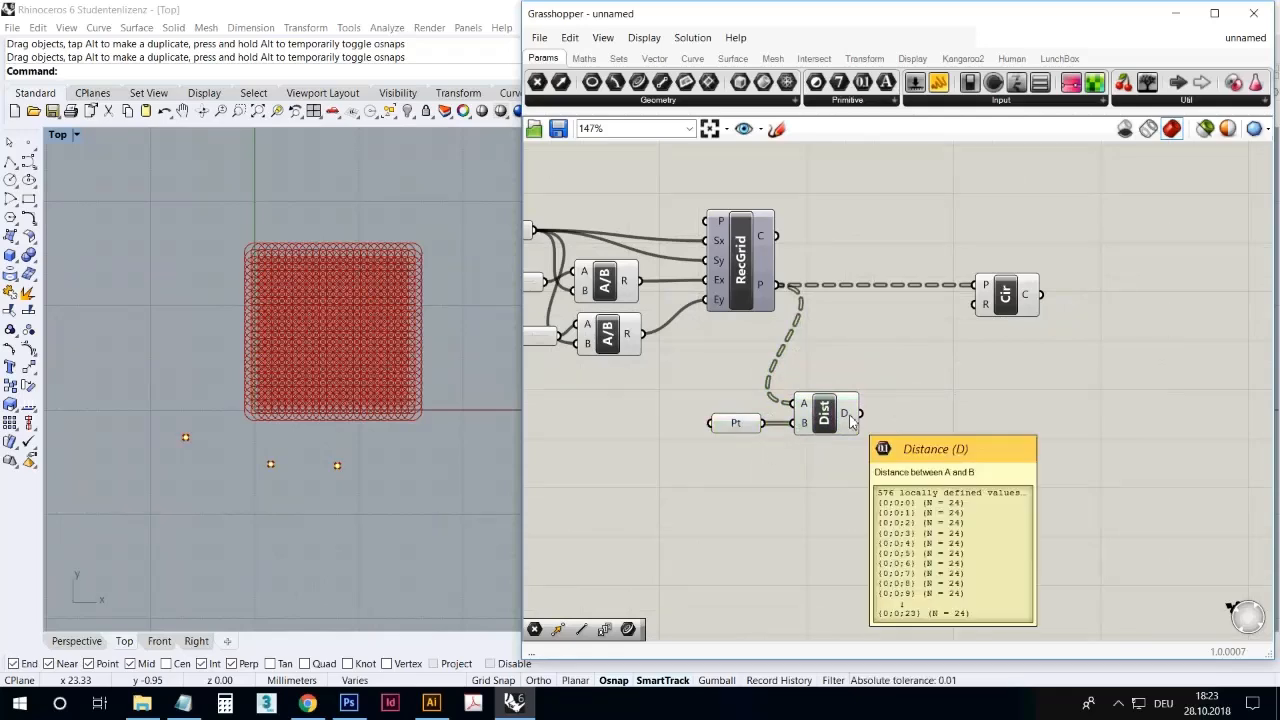
left_click(834, 420)
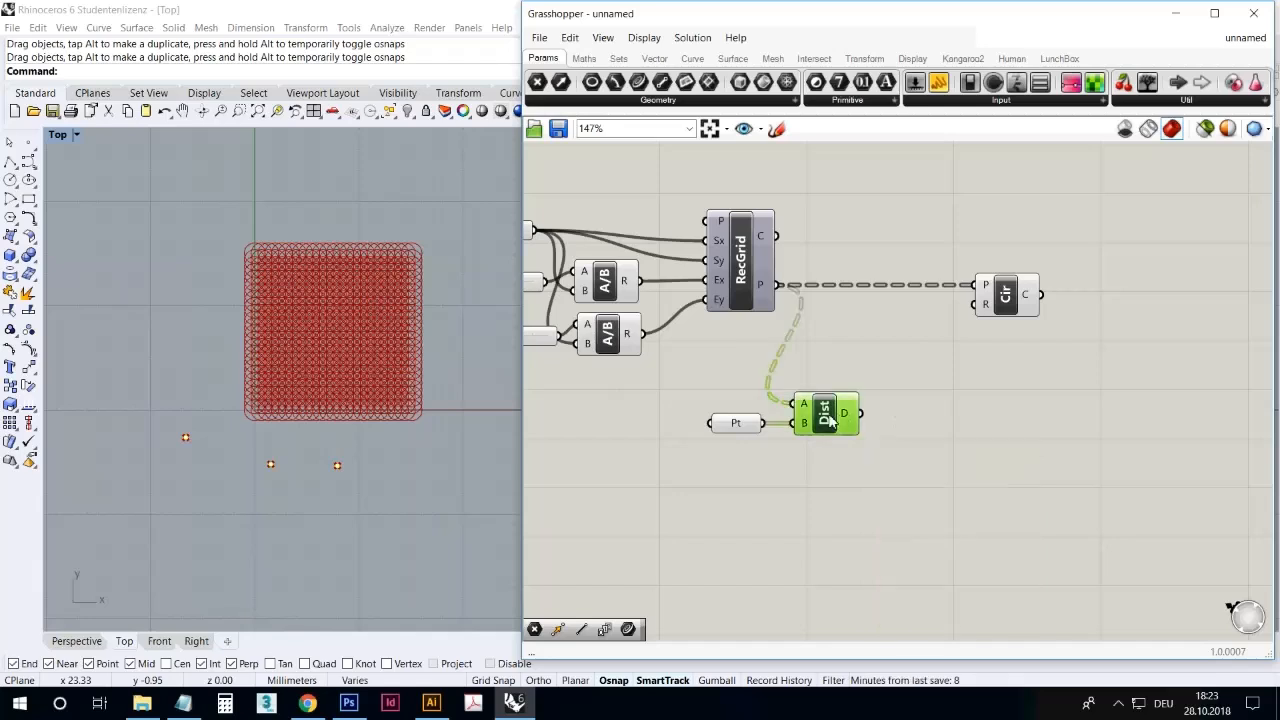
left_click(858, 478)
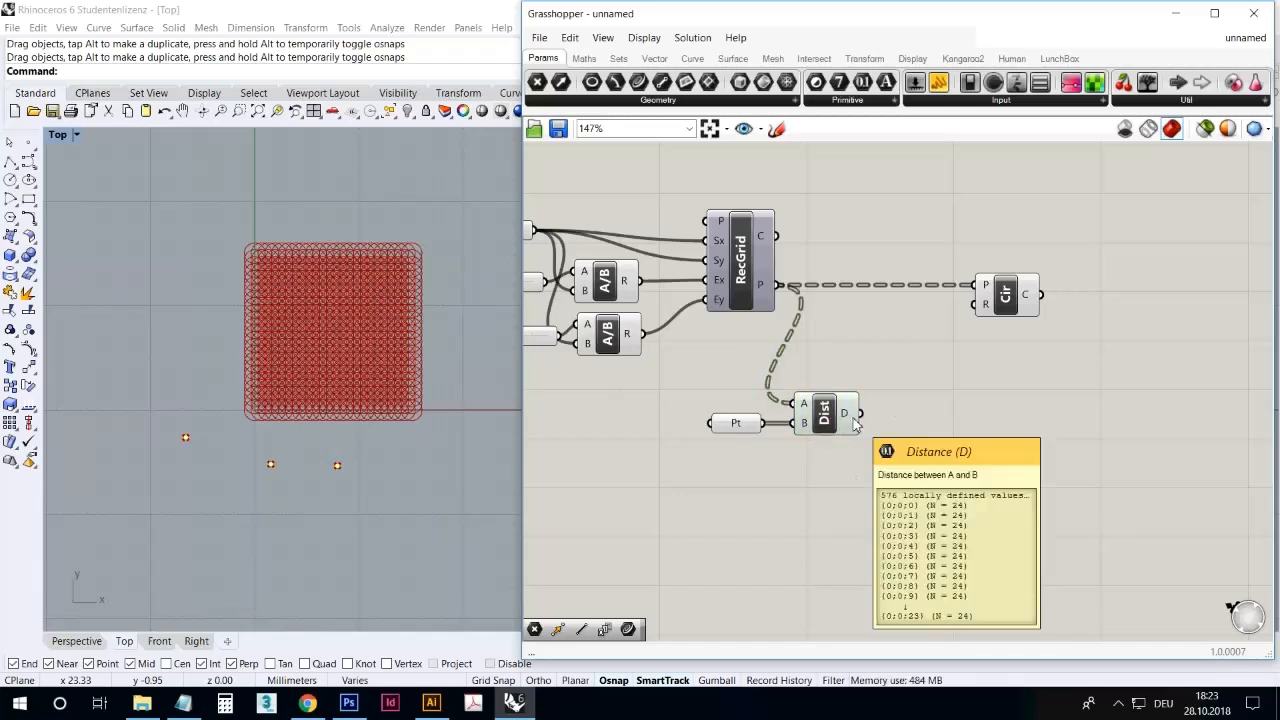
left_click(750, 425)
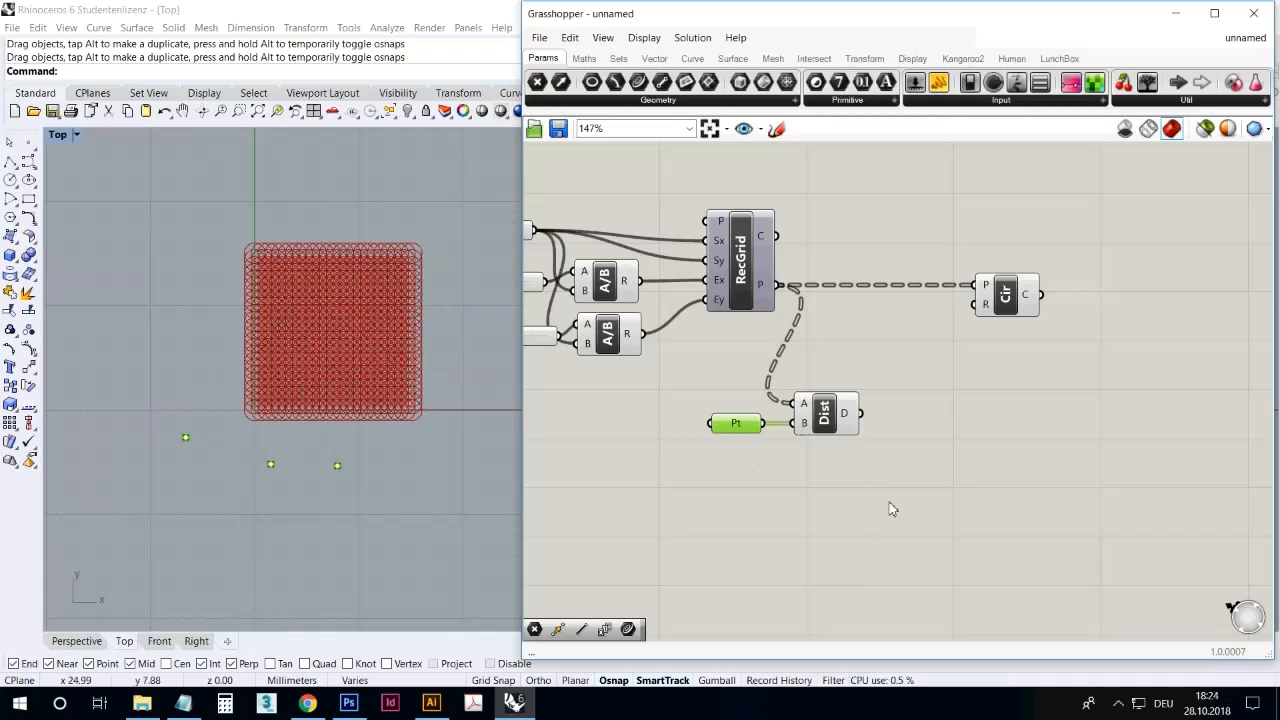
right_click(807, 410)
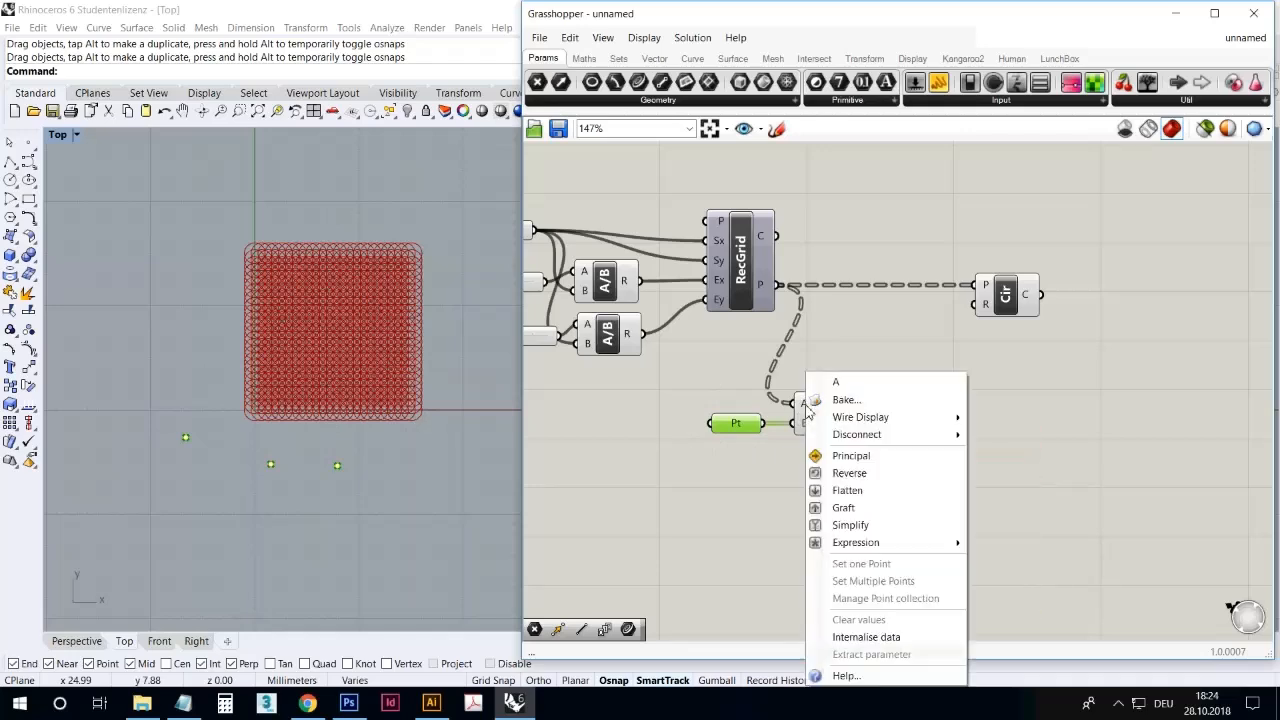
left_click(855, 506)
left_click(852, 503)
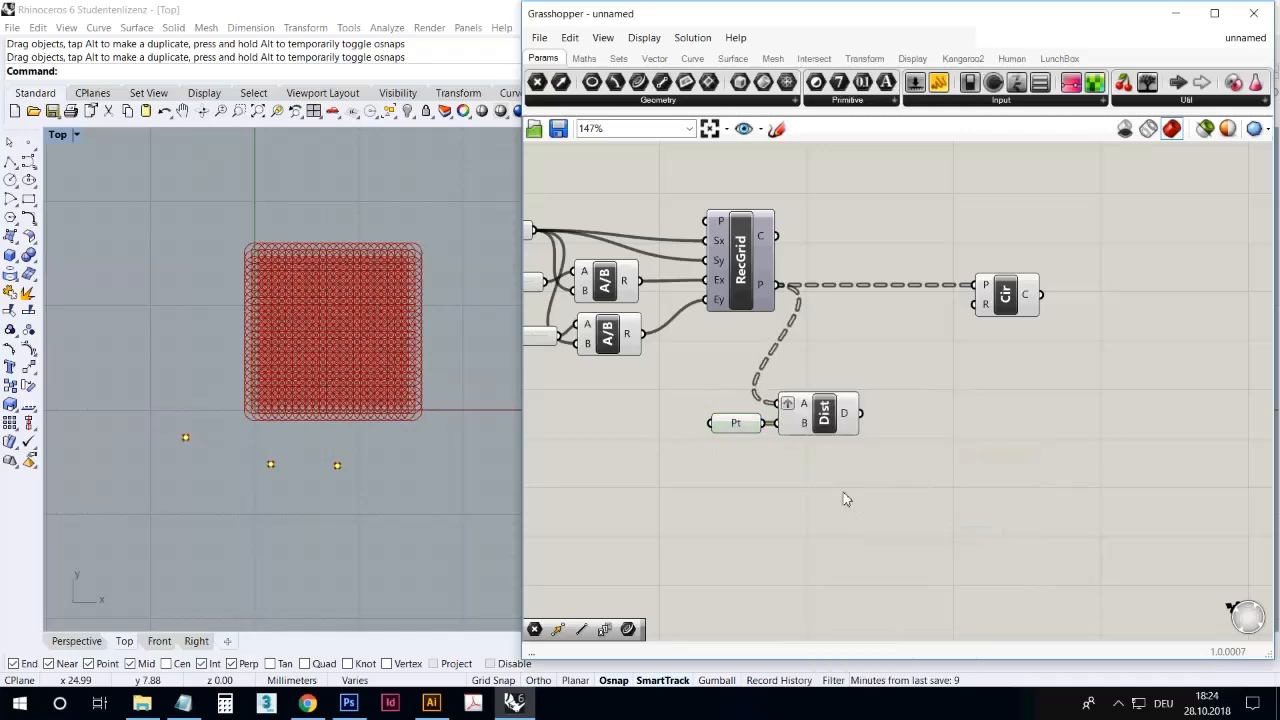
mouse_move(849, 422)
left_click(454, 466)
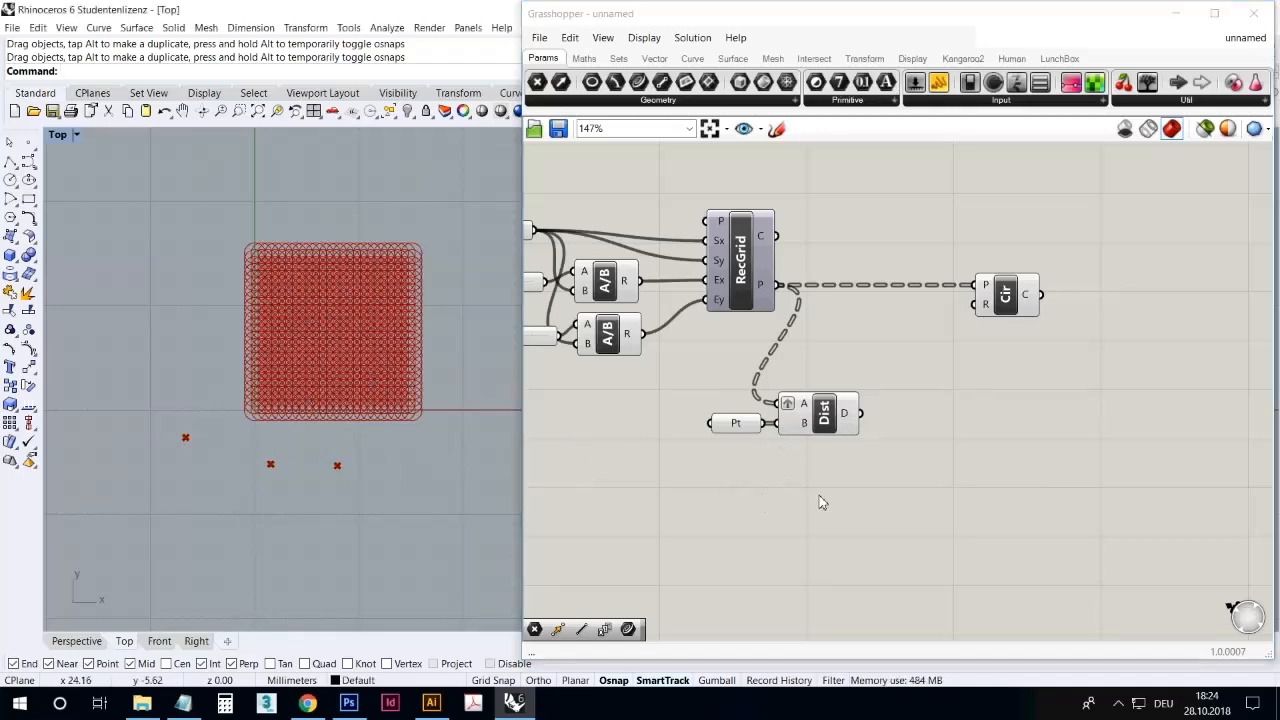
Add a Mass Addition component beside the Distance component and feed the distance output into it
right_click_drag(819, 502, 728, 500)
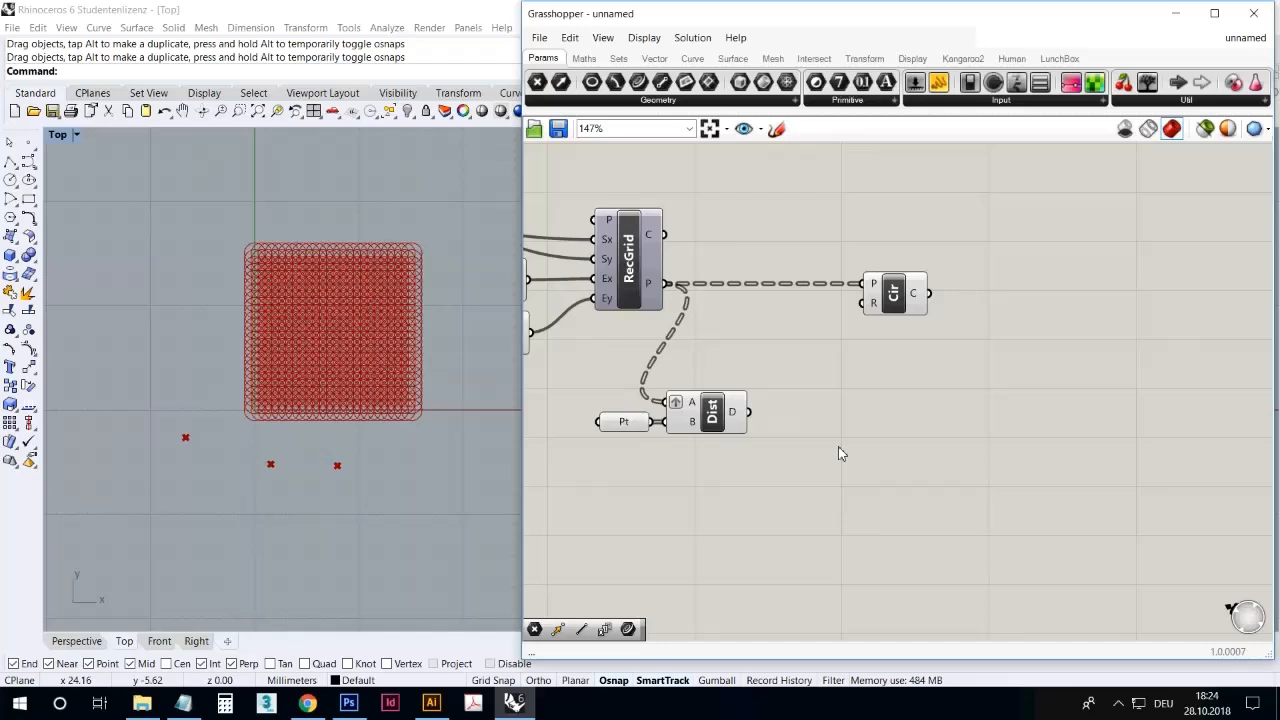
double_click(810, 491)
type("mass")
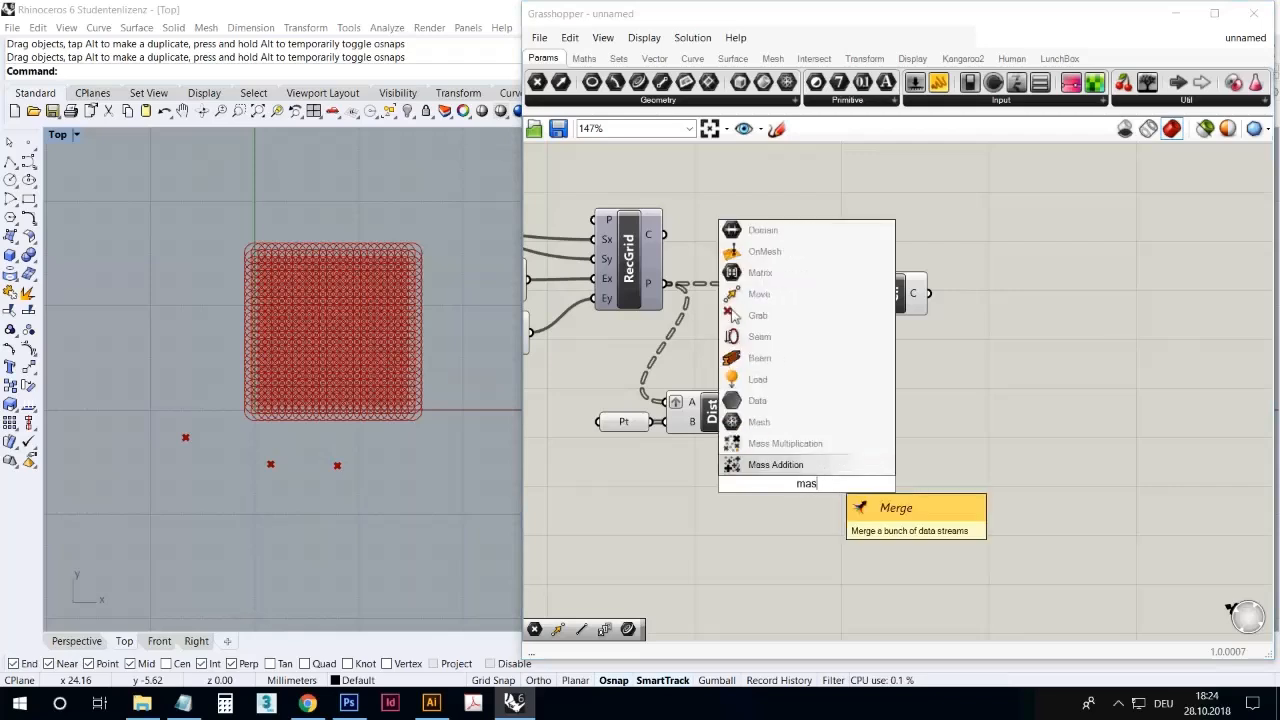
left_click(795, 464)
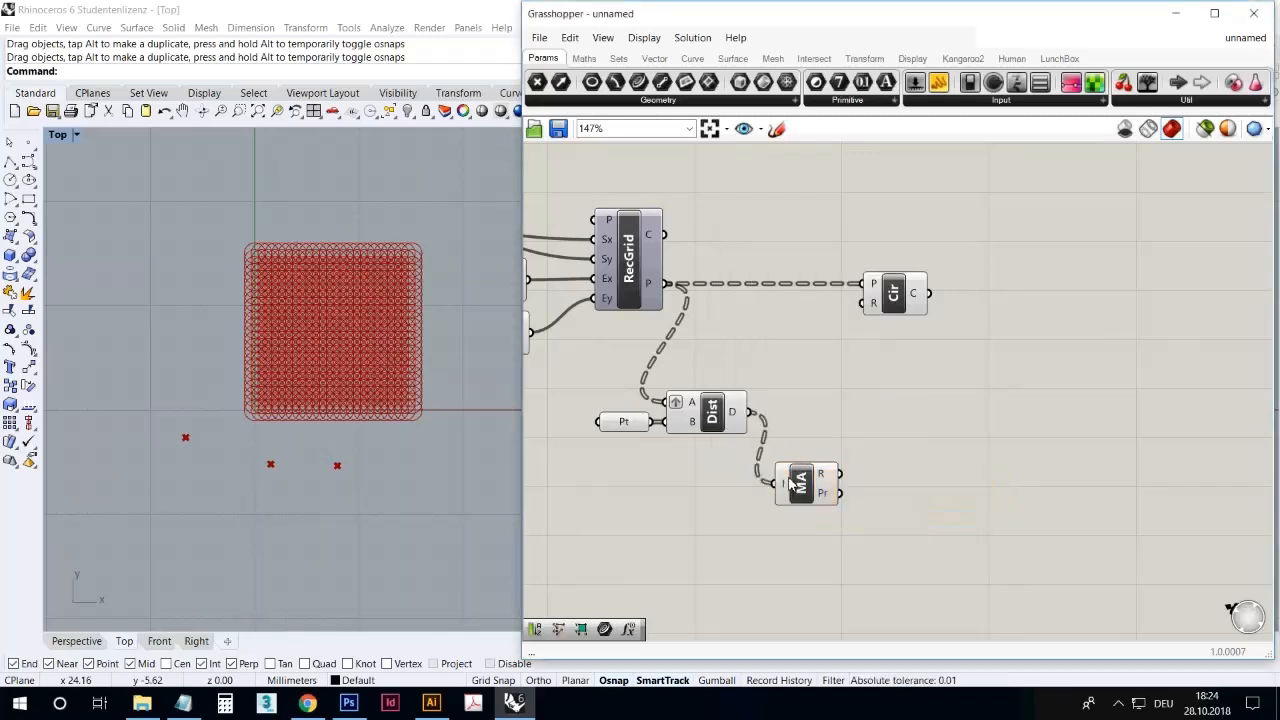
left_click_drag(797, 482, 790, 410)
mouse_move(819, 403)
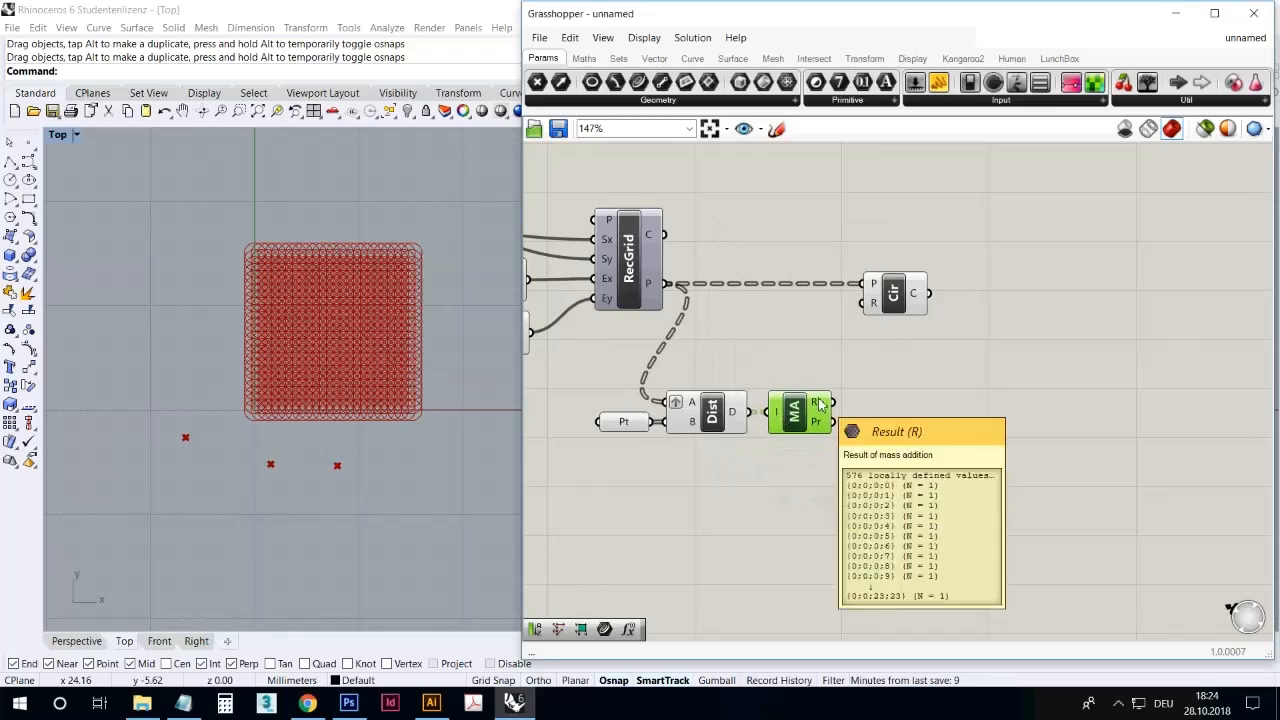
left_click(826, 500)
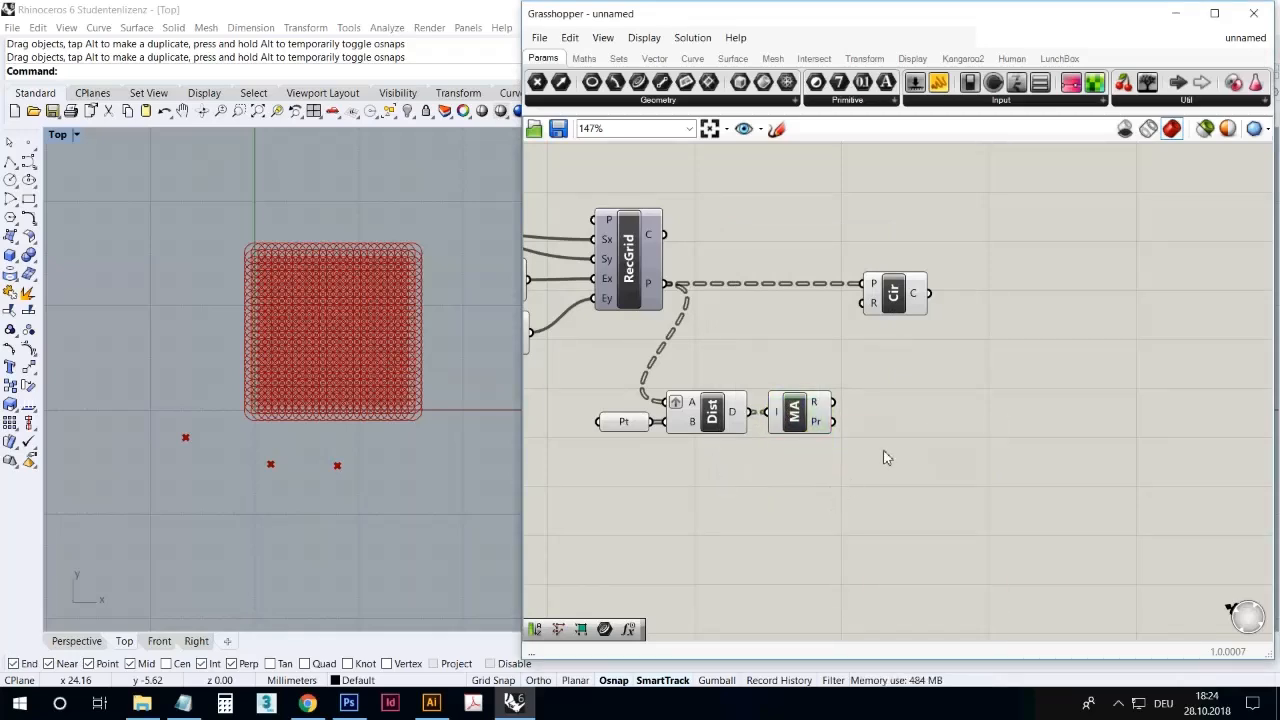
Move the Circle component farther from the grid component to make room and place a Graph Mapper beside the Mass Addition component
left_click_drag(901, 292, 1109, 290)
left_click(1044, 351)
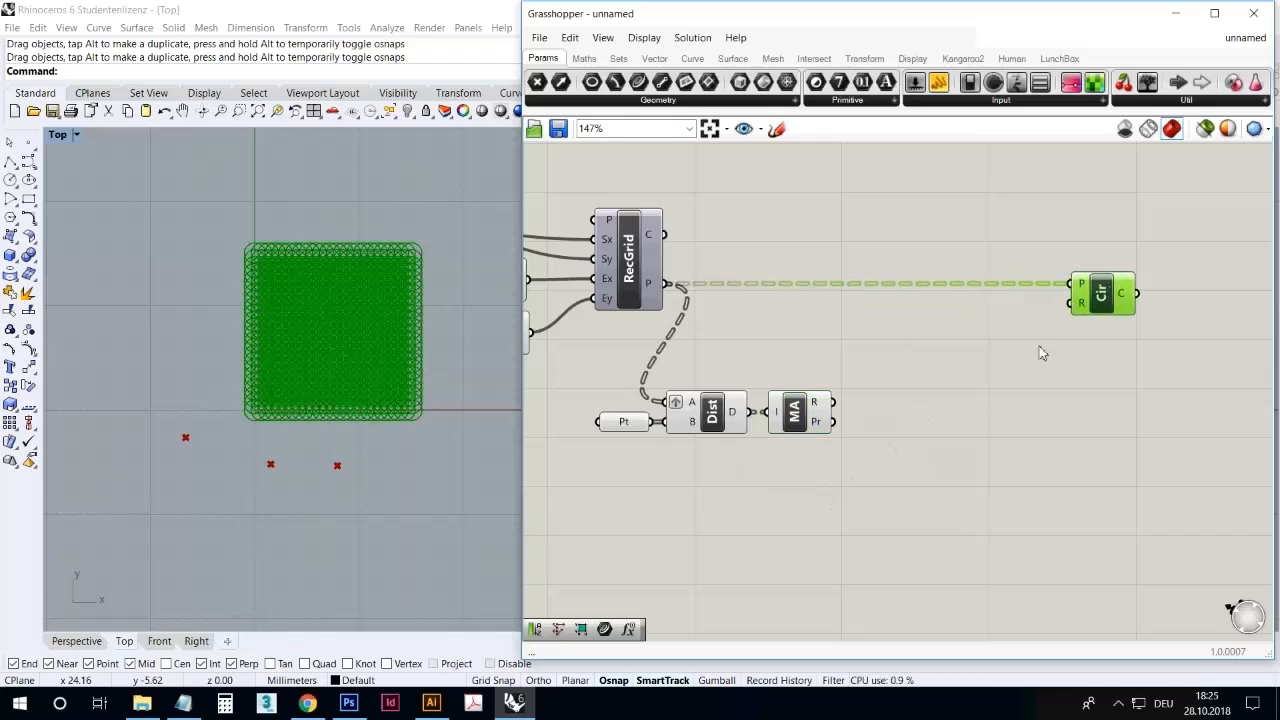
double_click(930, 555)
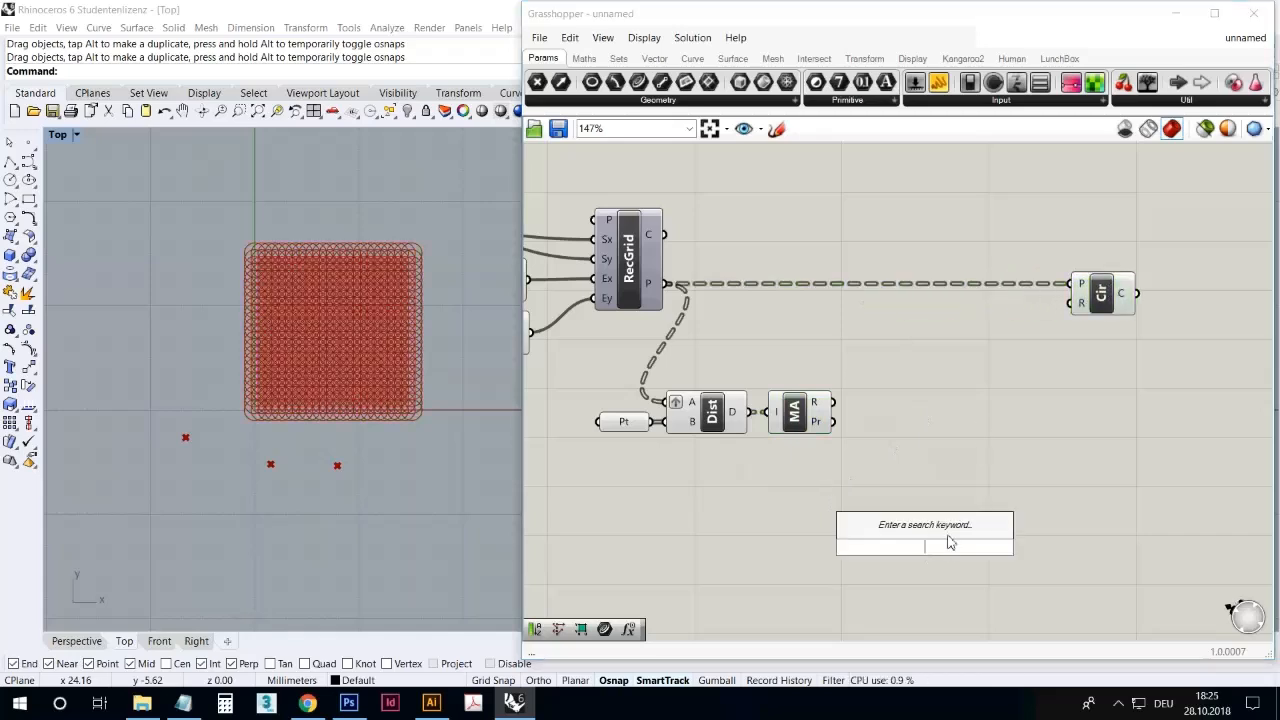
type("gra")
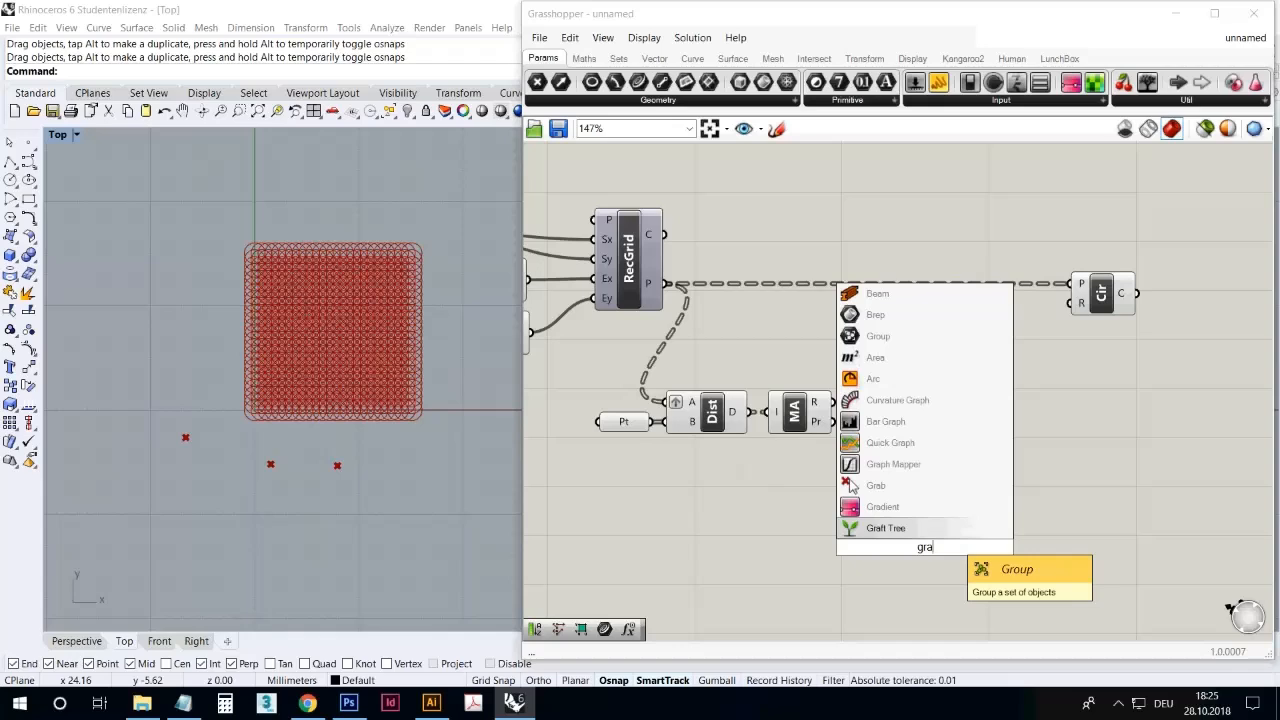
type("ph")
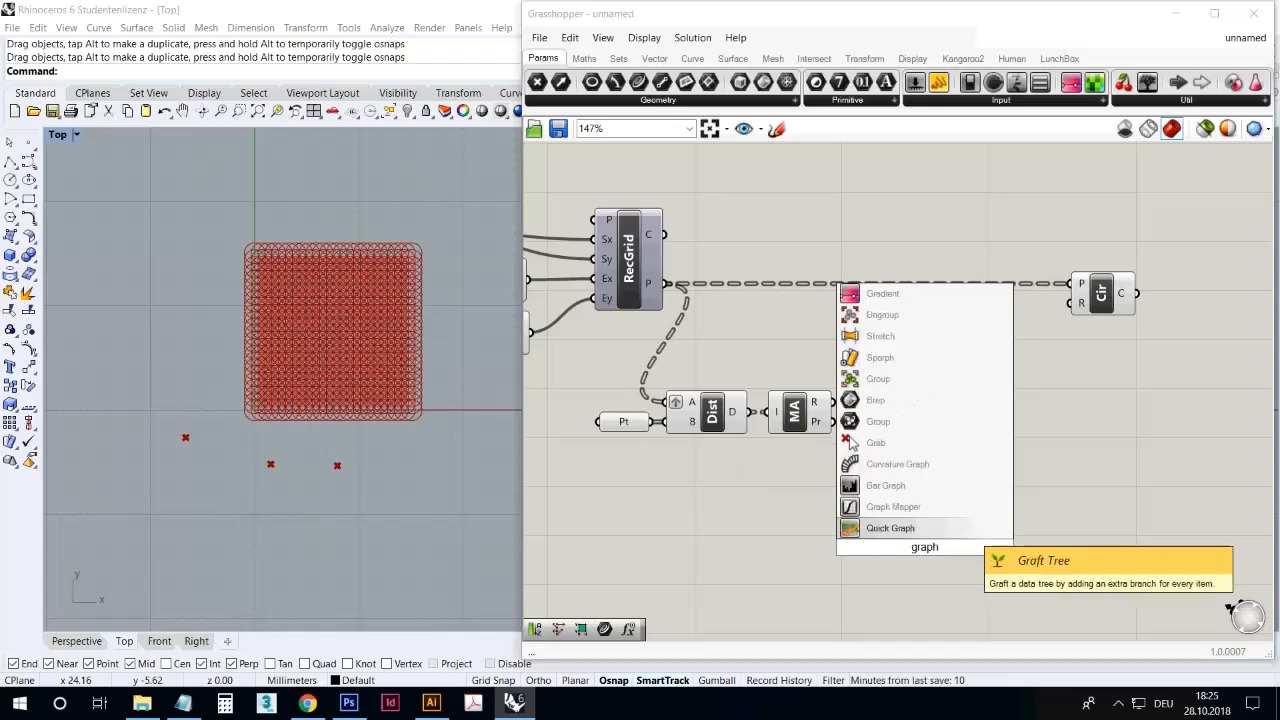
left_click(951, 508)
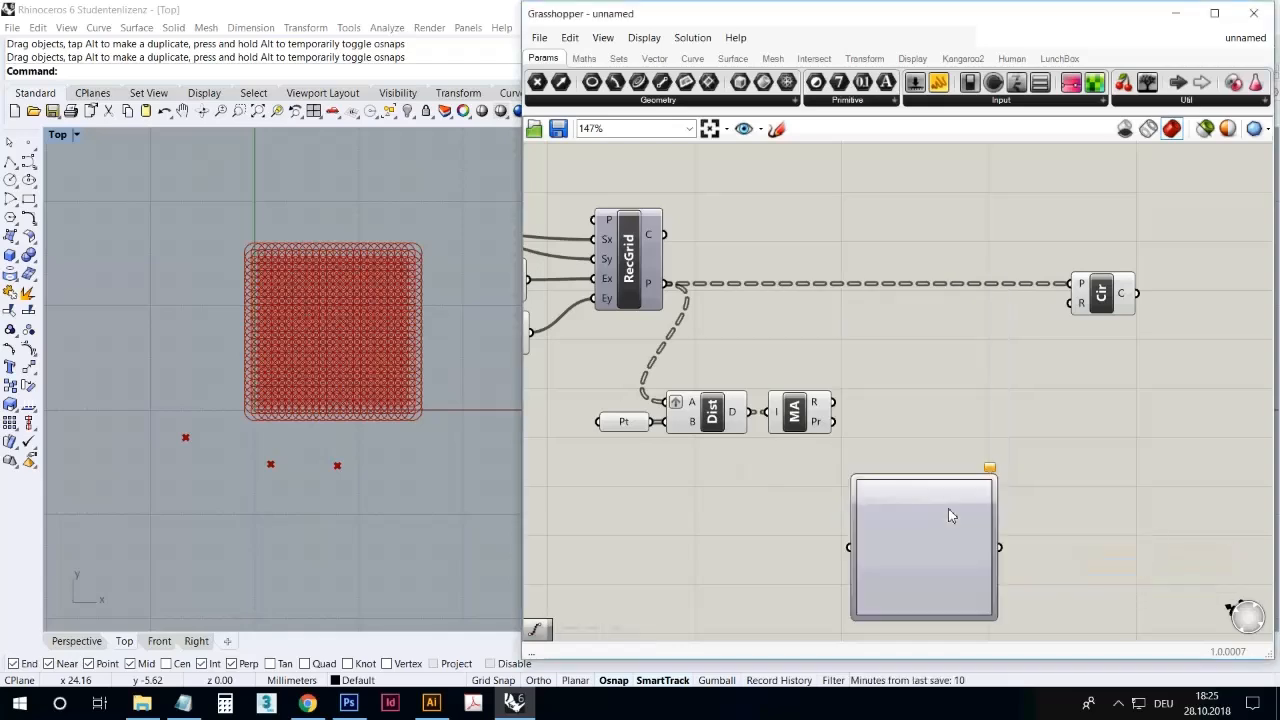
left_click_drag(913, 530, 933, 407)
left_click(913, 561)
left_click(936, 452)
Set the Graph Mapper's graph type to Sine
right_click(943, 437)
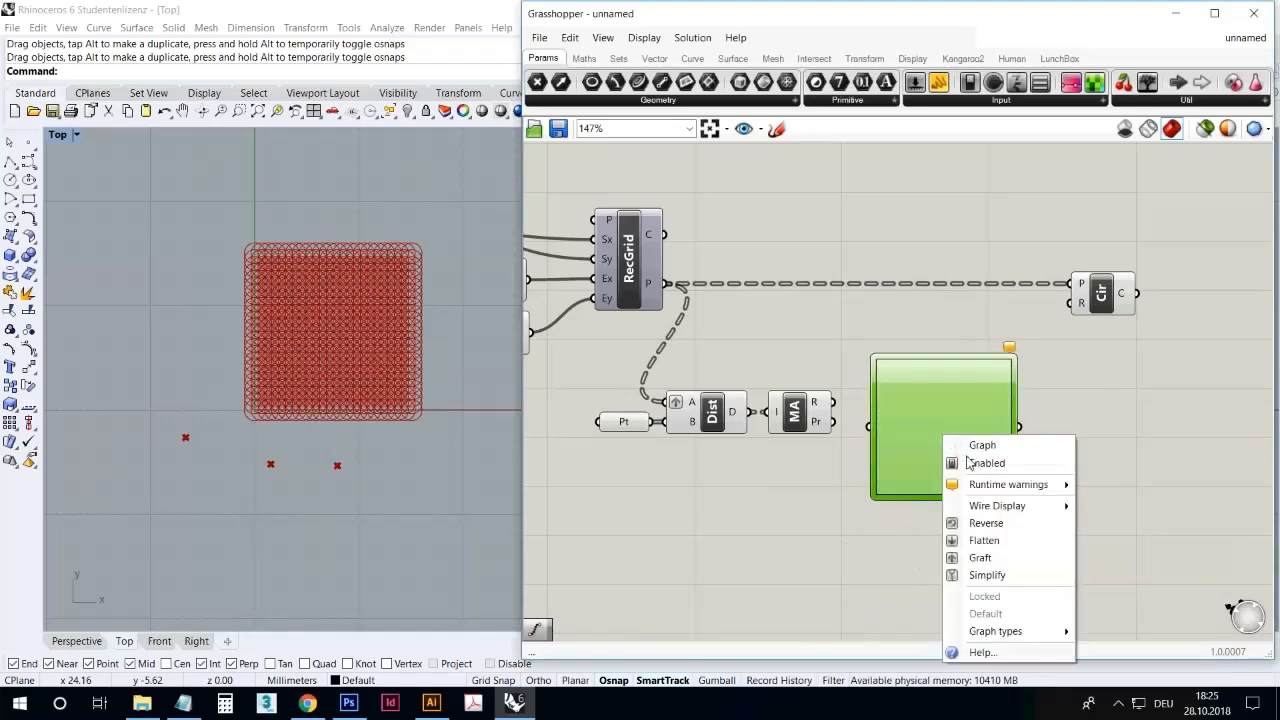
mouse_move(996, 506)
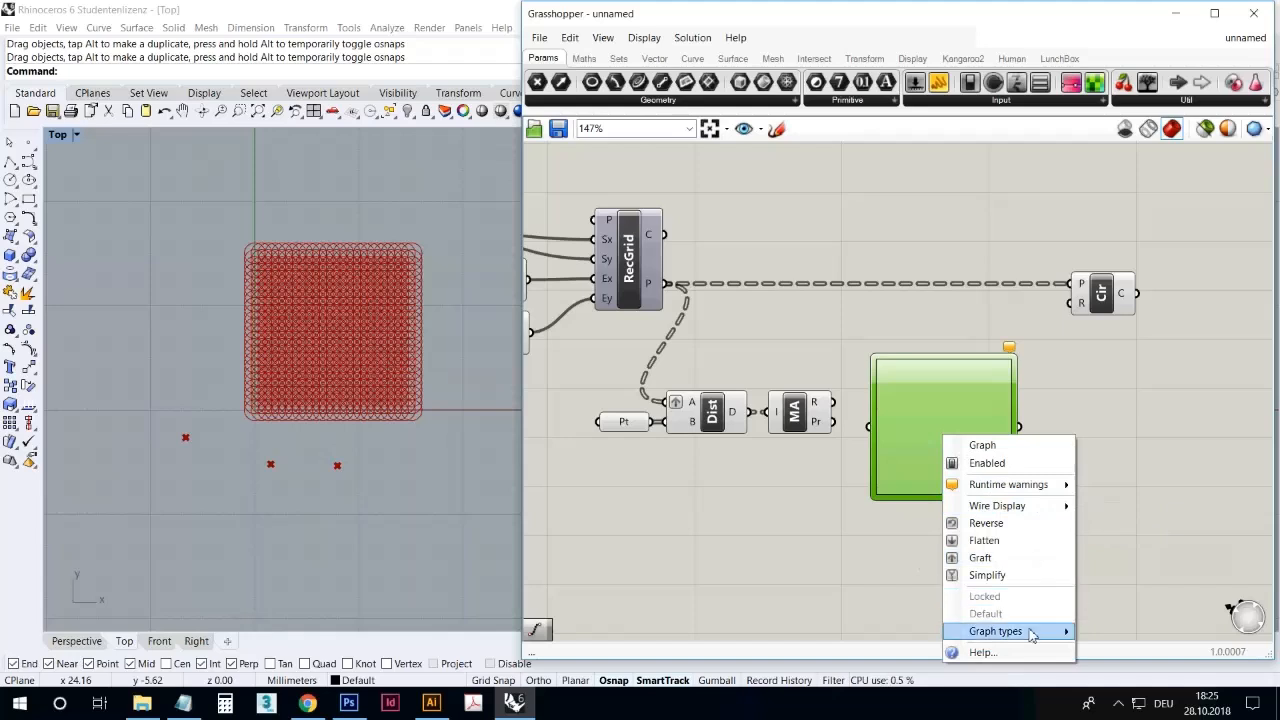
mouse_move(1031, 635)
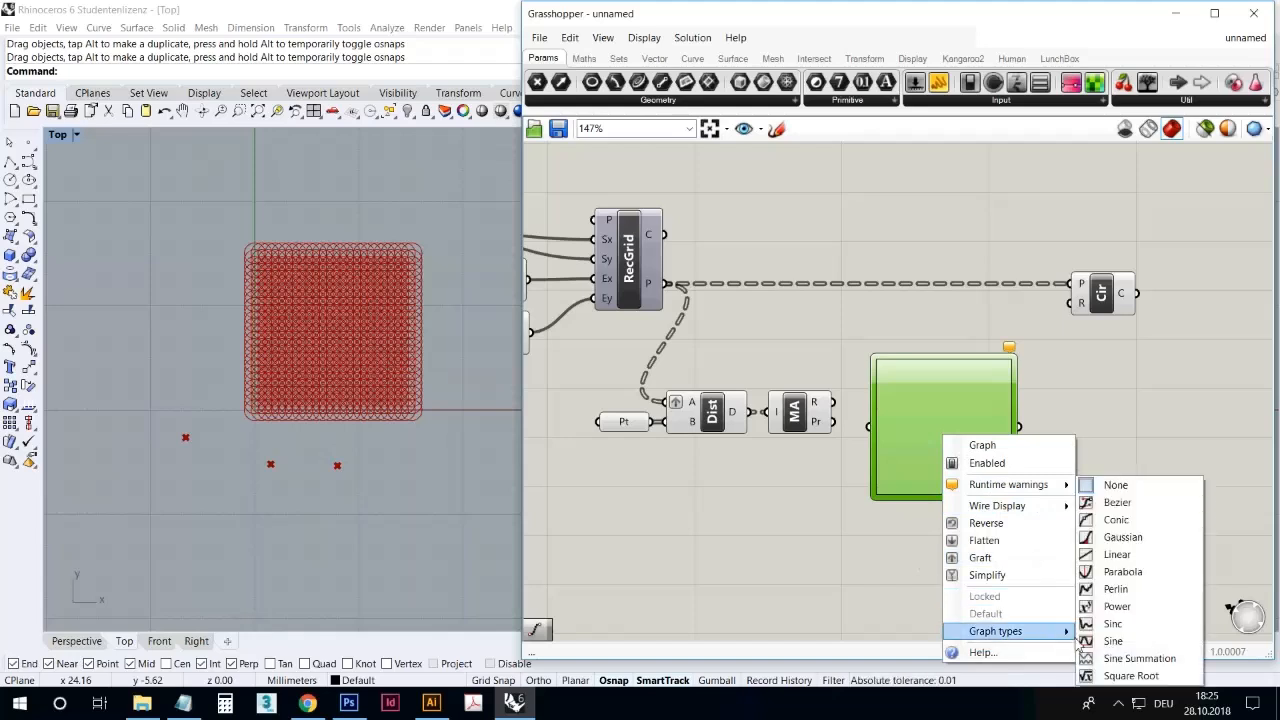
left_click(1112, 641)
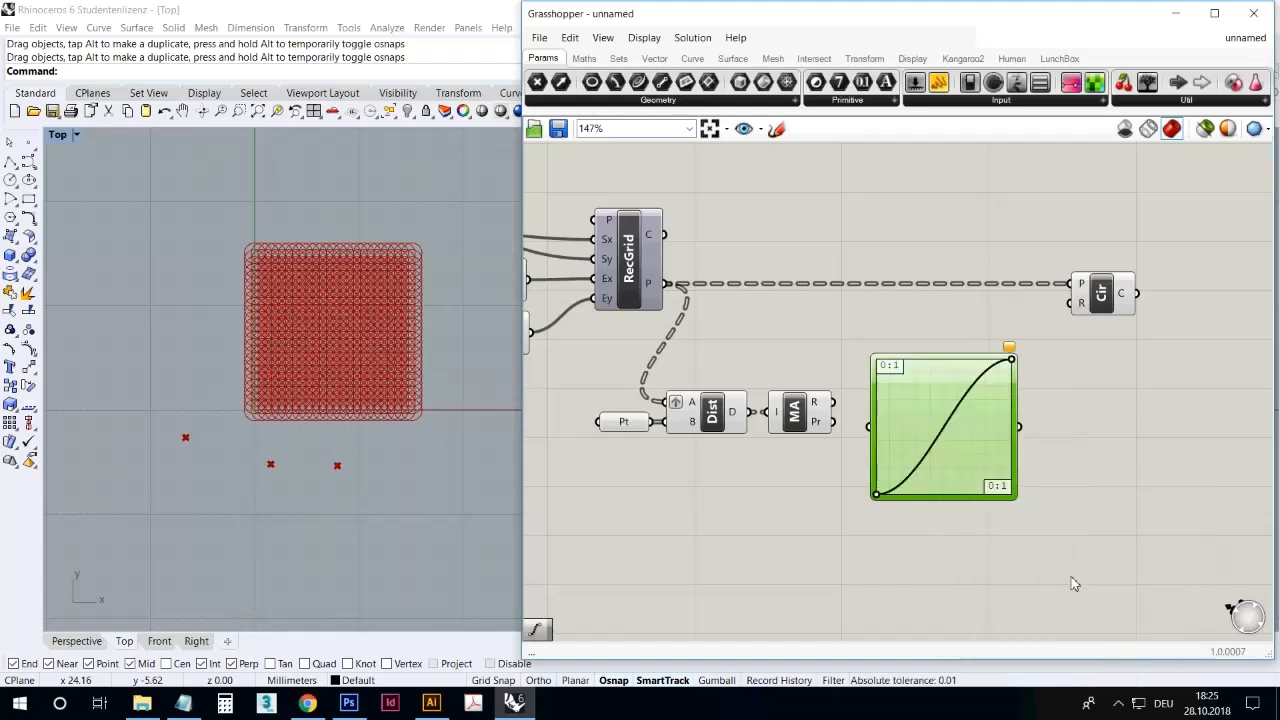
left_click(1012, 366)
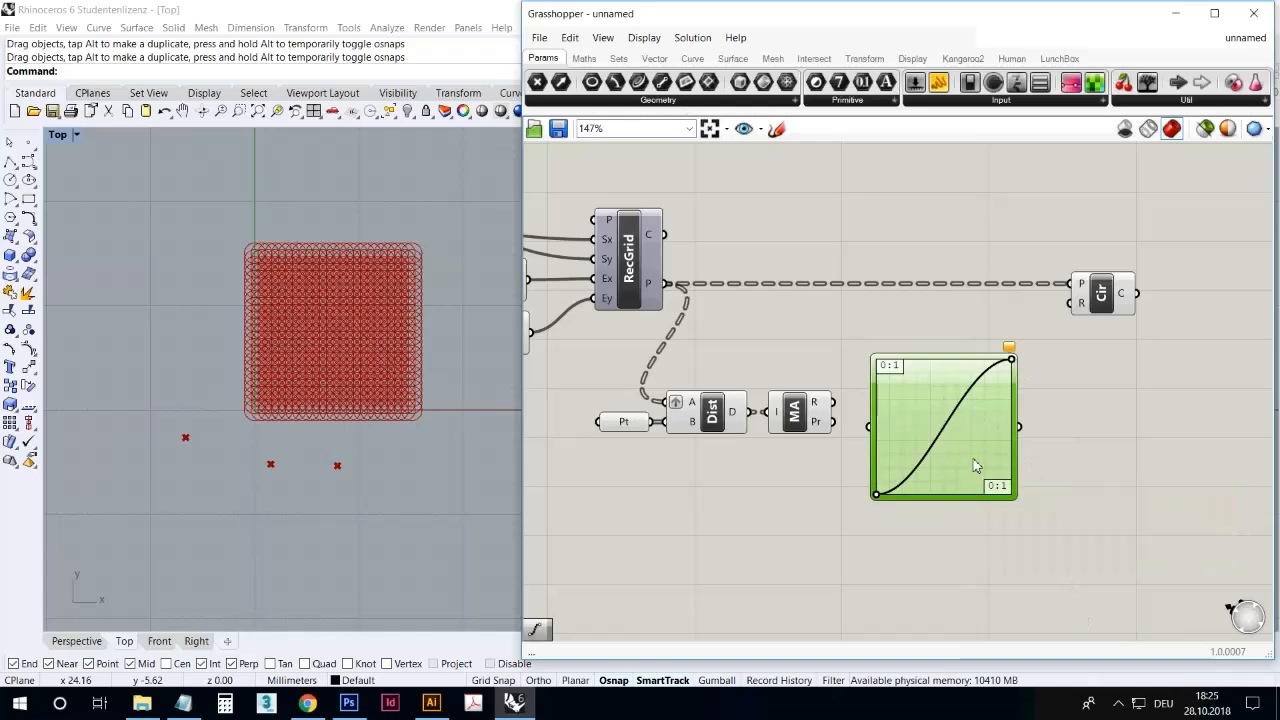
Set the upper limits of the Graph Mapper's X and Y domains to 20
double_click(918, 414)
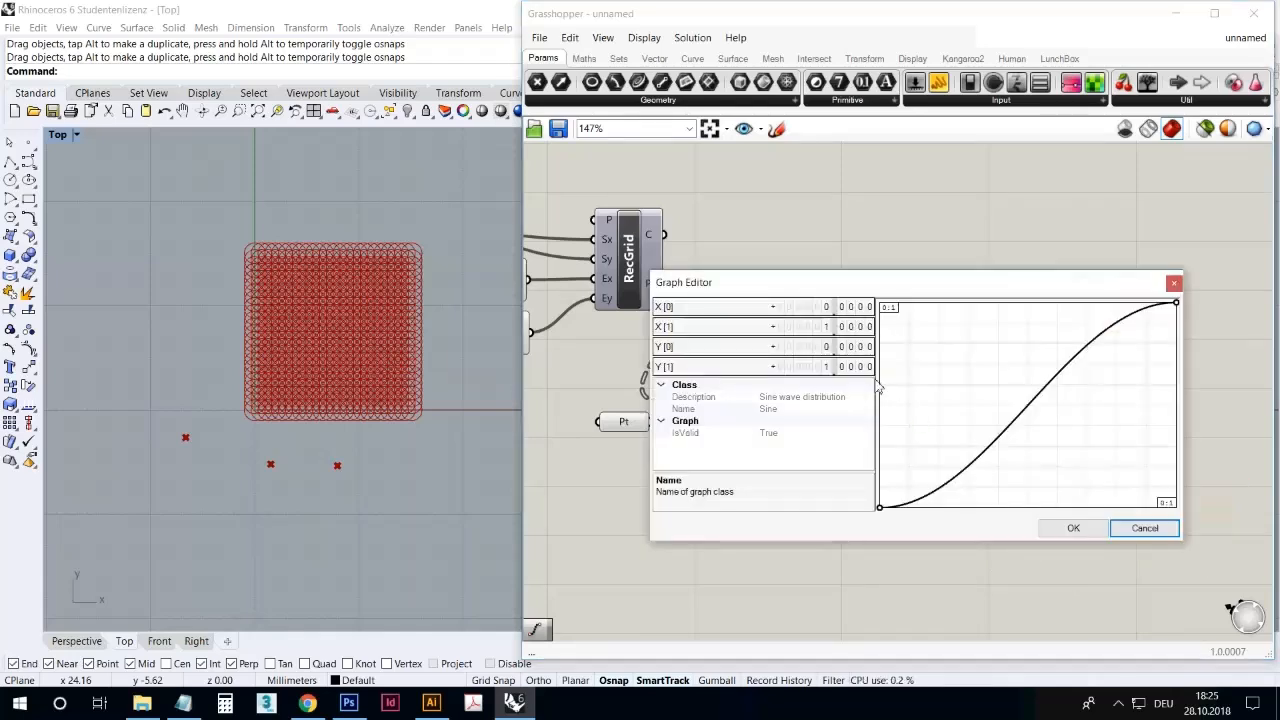
double_click(811, 333)
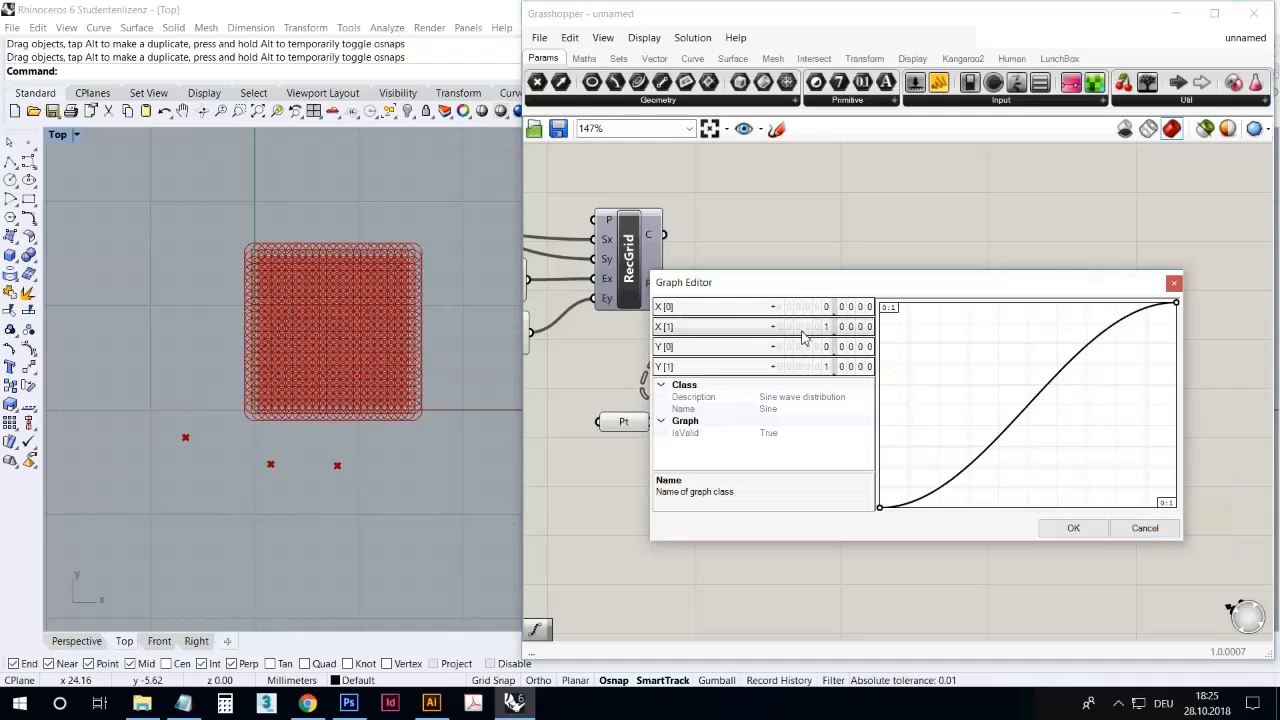
type("20")
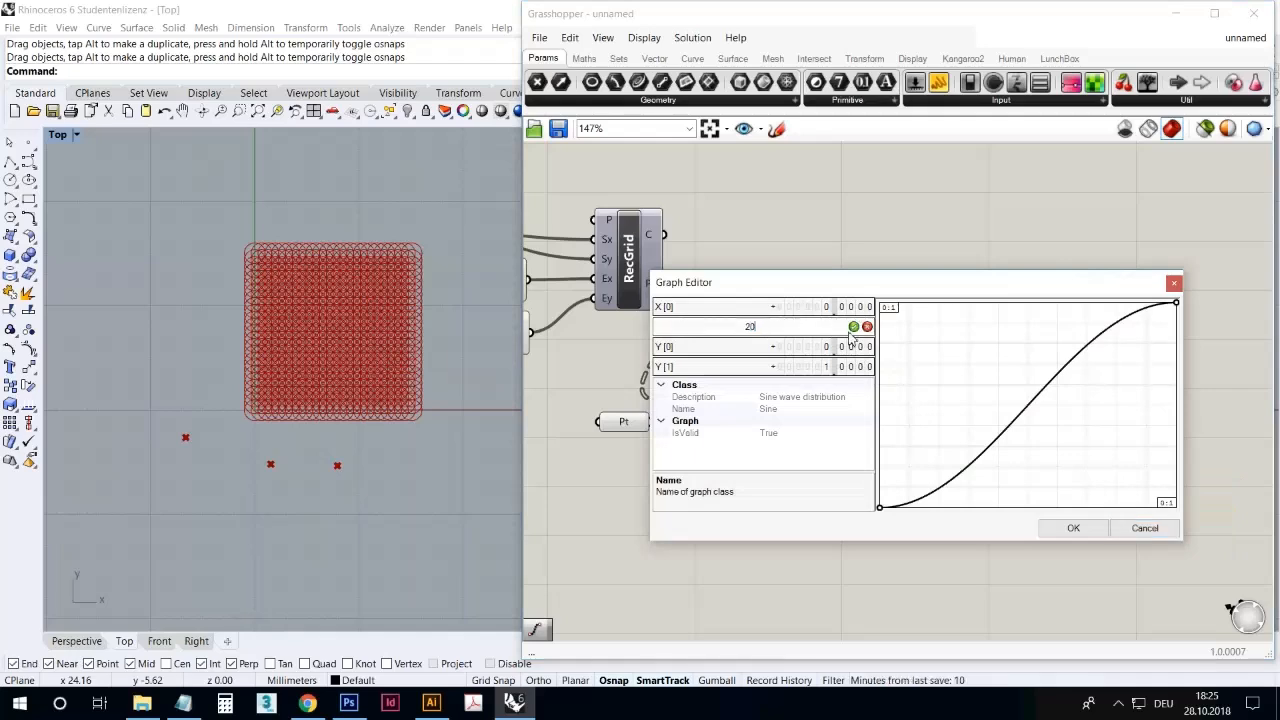
key("Return")
double_click(813, 368)
type("20")
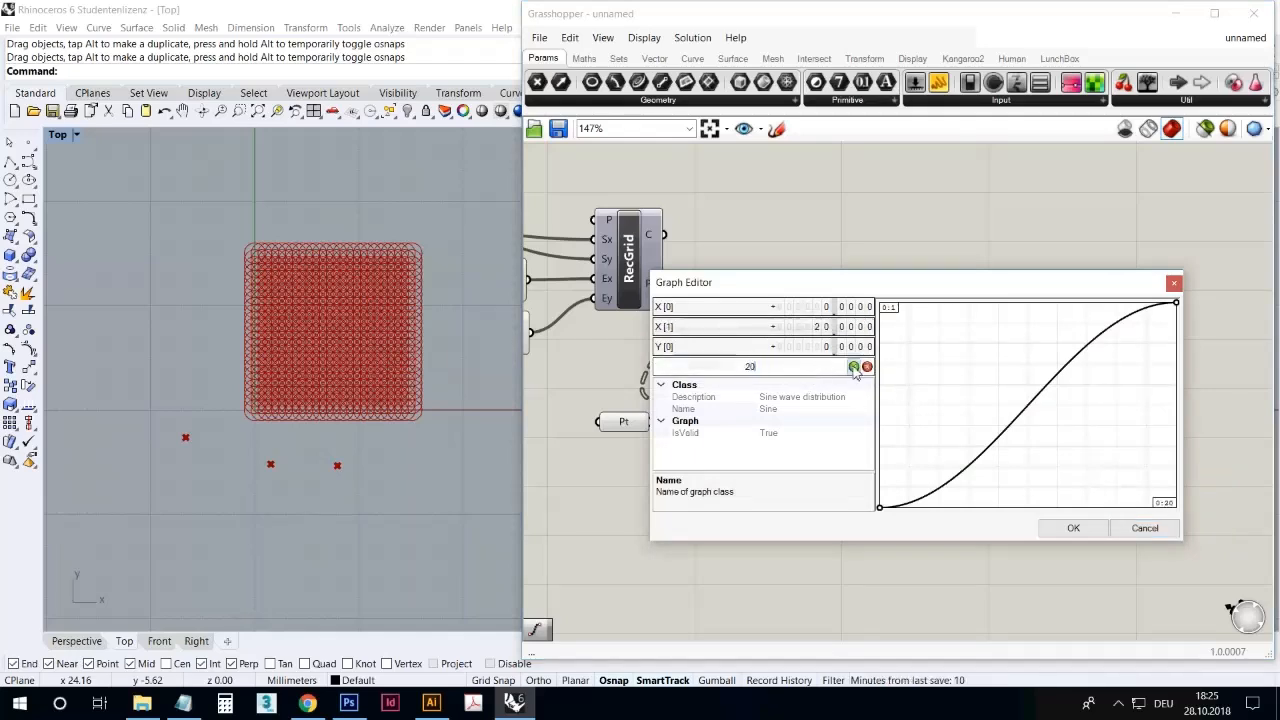
key("Return")
left_click(1074, 528)
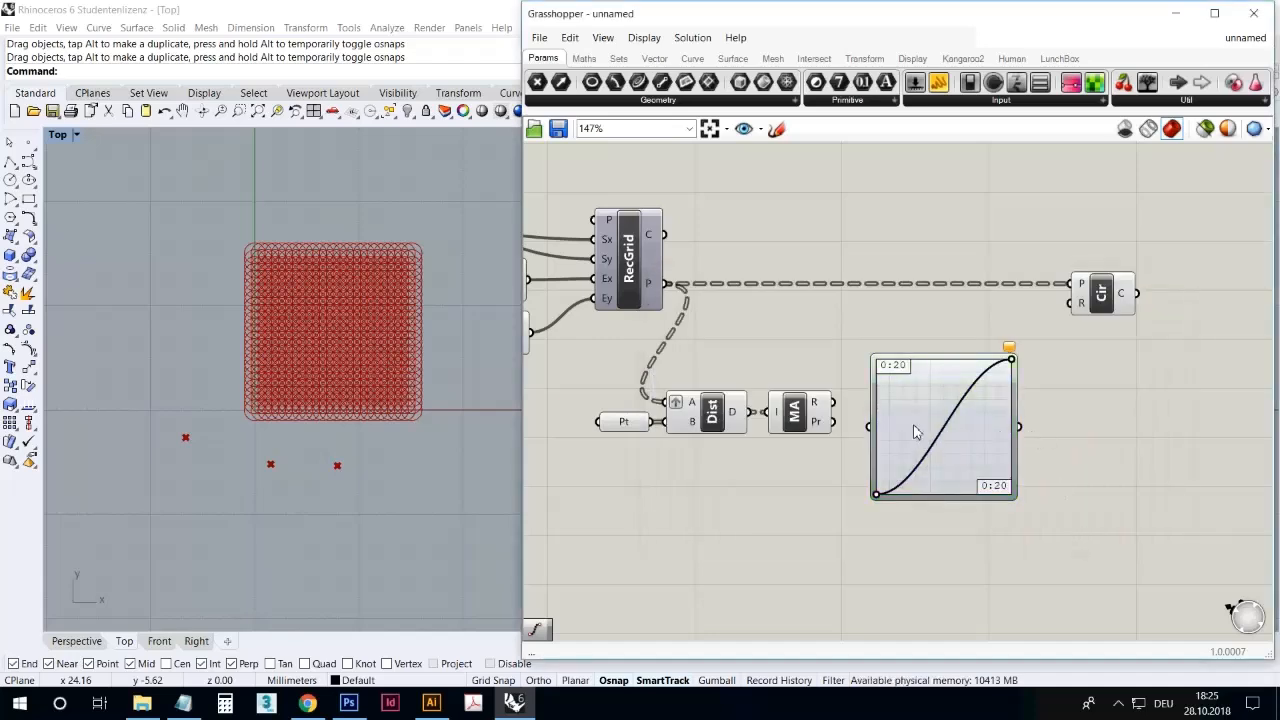
Align the Graph Mapper with the Mass Addition component and connect the addition result to its input
left_click_drag(904, 427, 895, 403)
left_click(888, 506)
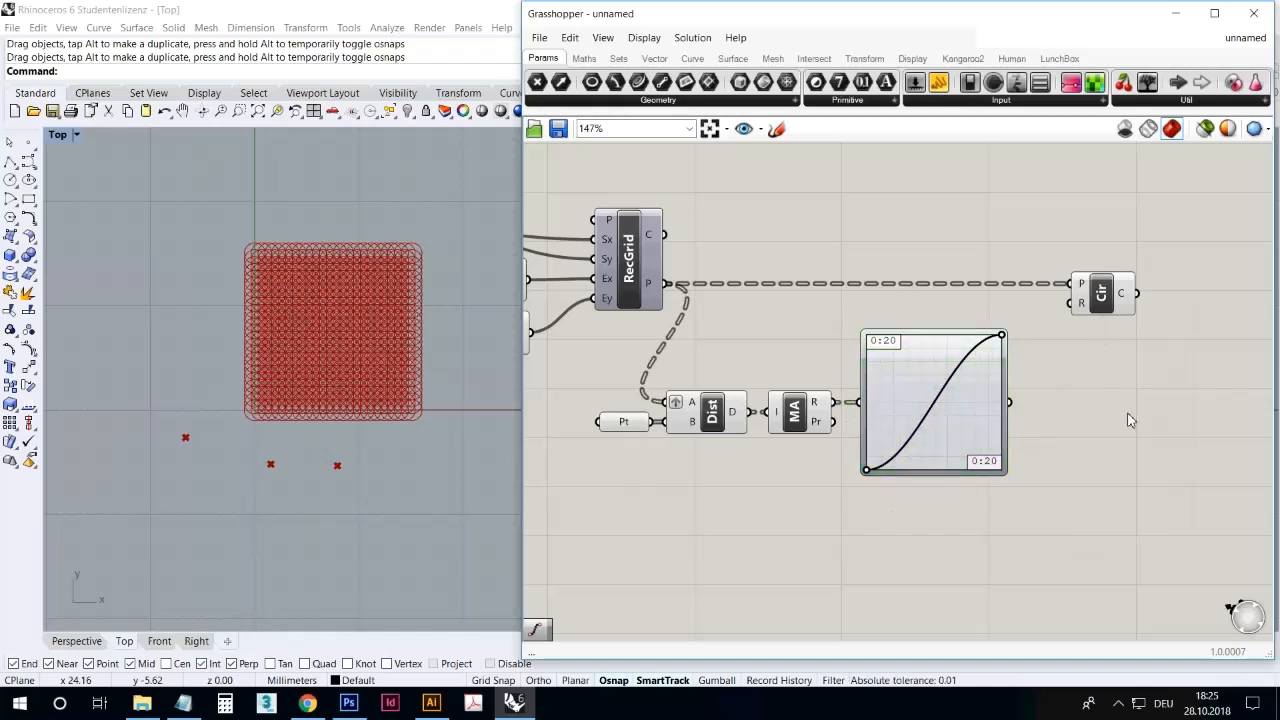
Move the Circle component farther out and connect the Graph Mapper's output to its radius input
left_click_drag(1016, 402, 1205, 295)
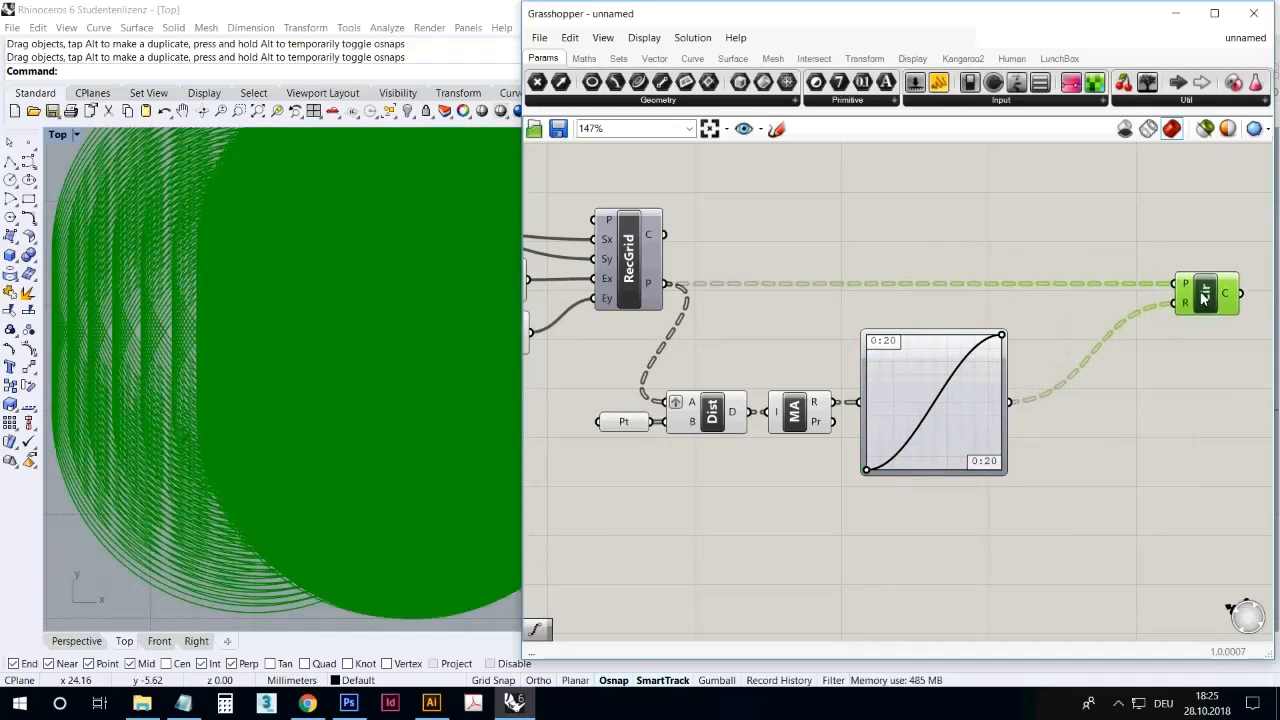
left_click(1124, 475)
right_click_drag(1088, 494, 971, 477)
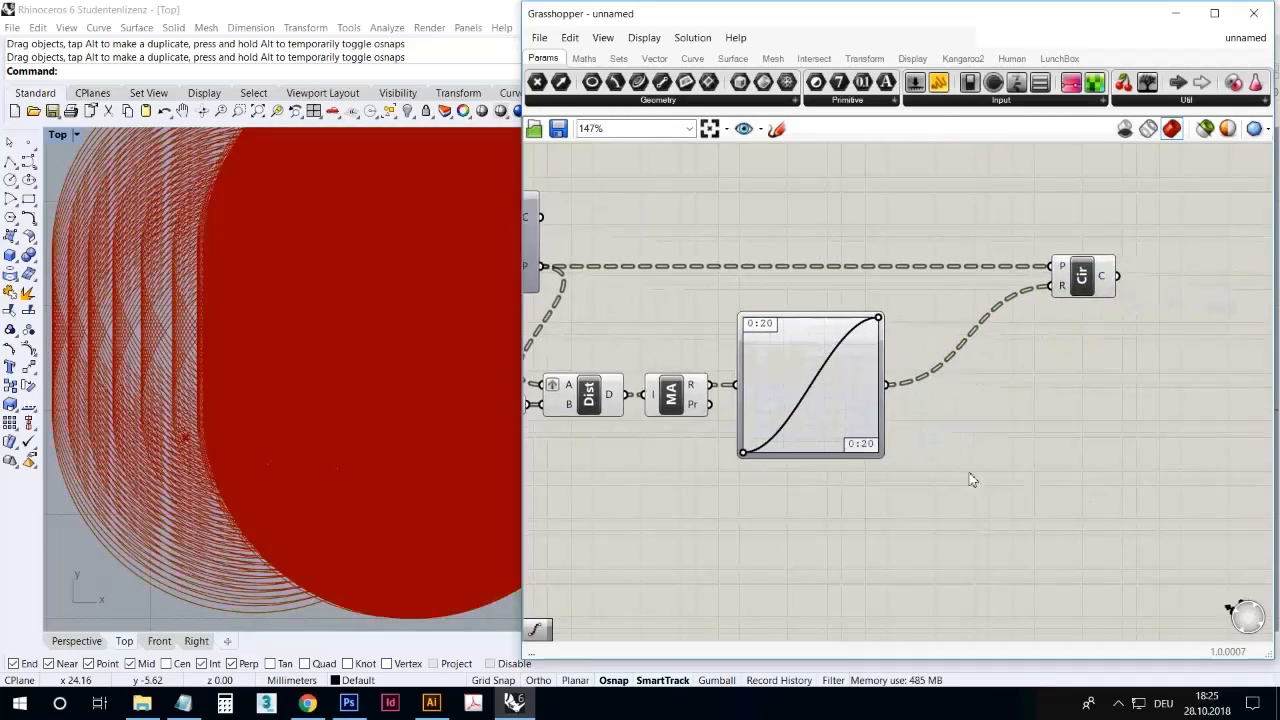
scroll(988, 449, "down", 2)
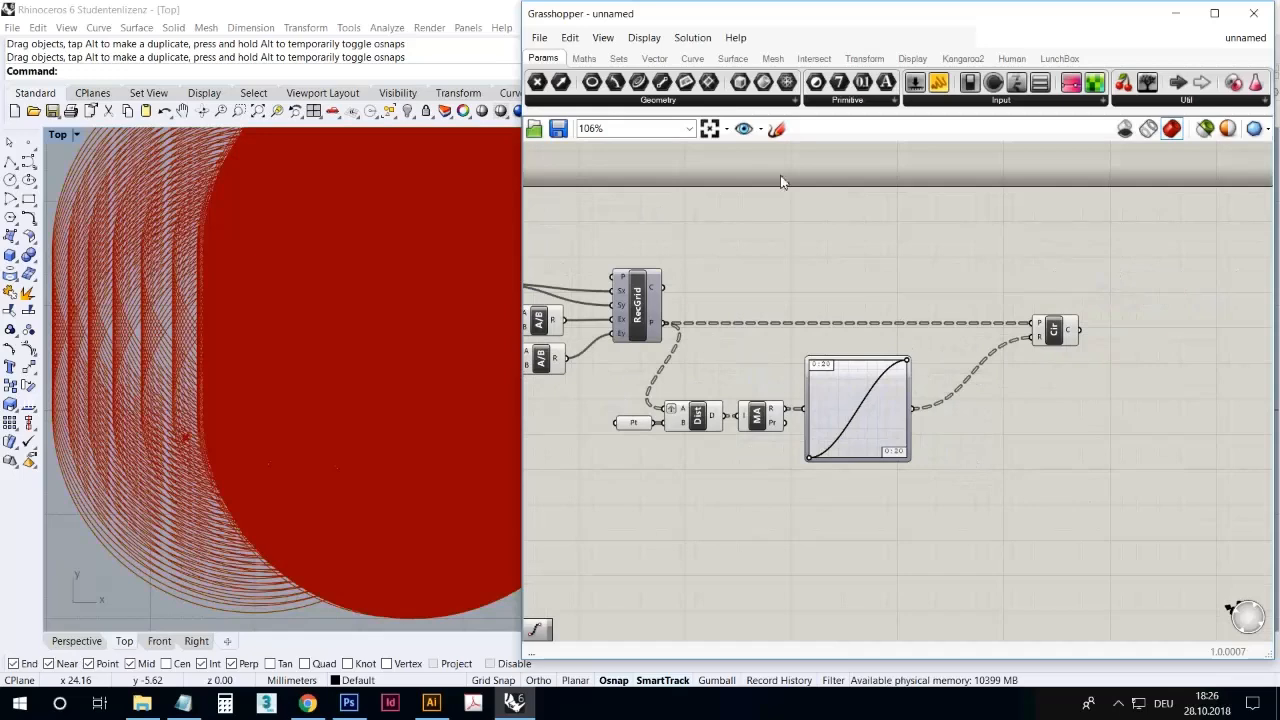
Place a Division component after the Graph Mapper and connect the mapper's output to its A input
left_click(601, 62)
left_click_drag(1035, 540, 1011, 435)
right_click_drag(946, 486, 1052, 463)
left_click(649, 340)
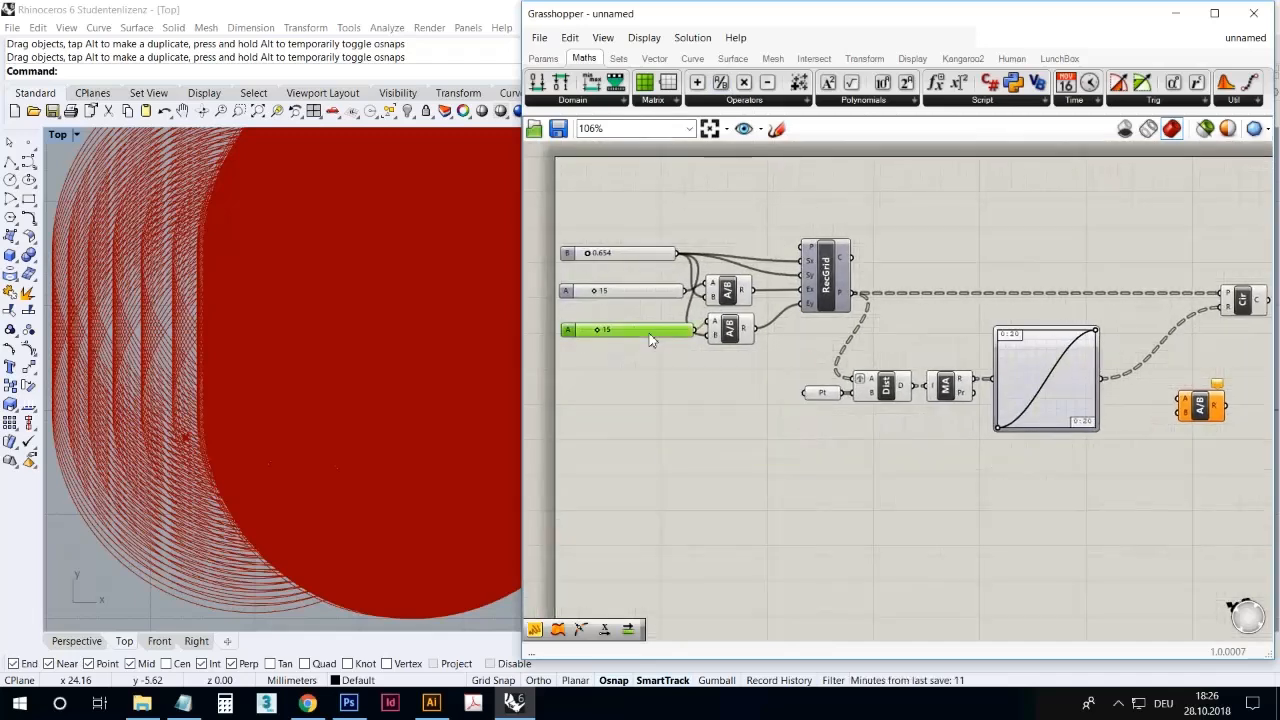
left_click(684, 420)
left_click_drag(1102, 378, 1184, 399)
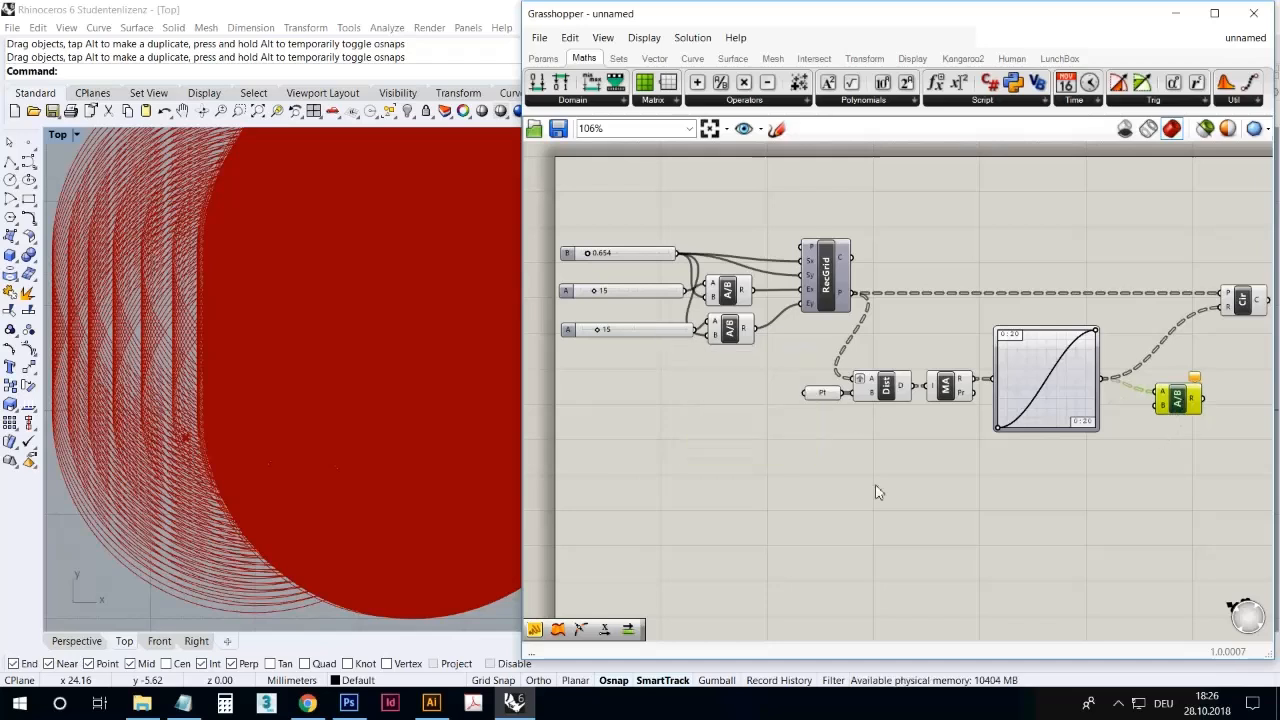
Feed a copied slider set to 51 into the Division's B input and replace the Circle's radius source with the quotient
left_click(670, 336)
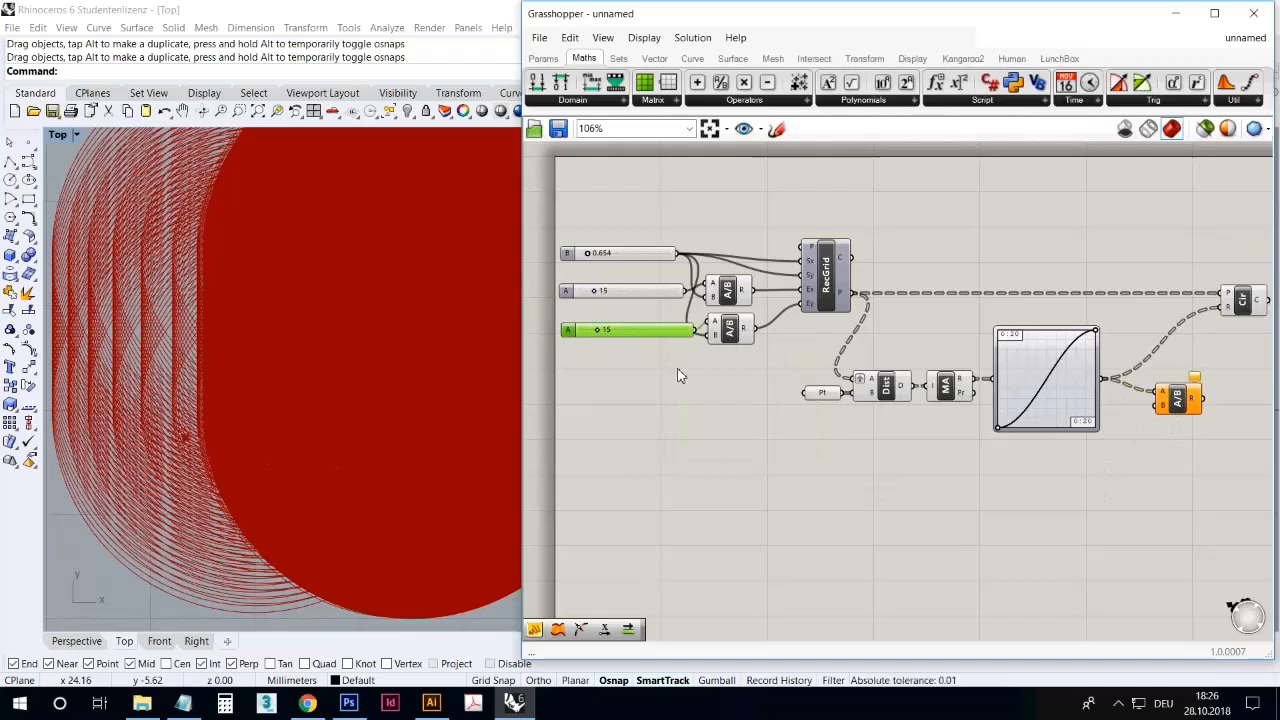
left_click_drag(660, 343, 1226, 306)
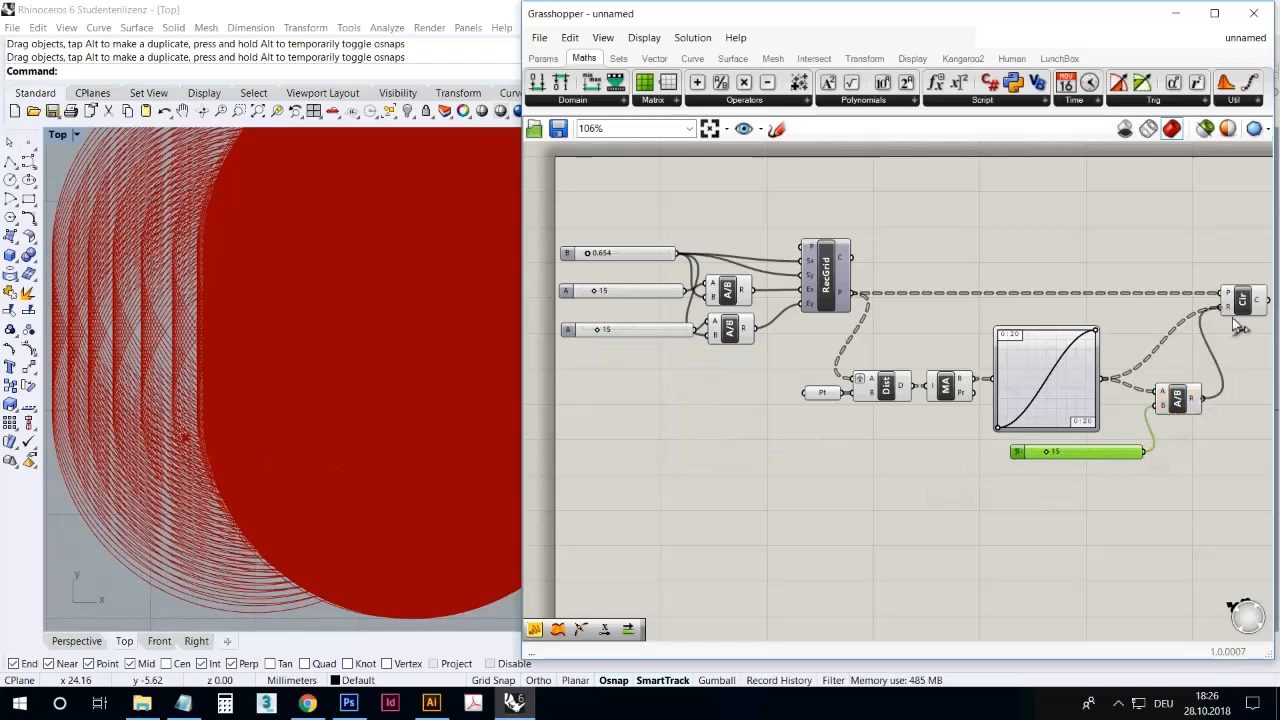
left_click(1172, 467)
left_click_drag(1050, 455, 1090, 453)
scroll(435, 336, "up", 5)
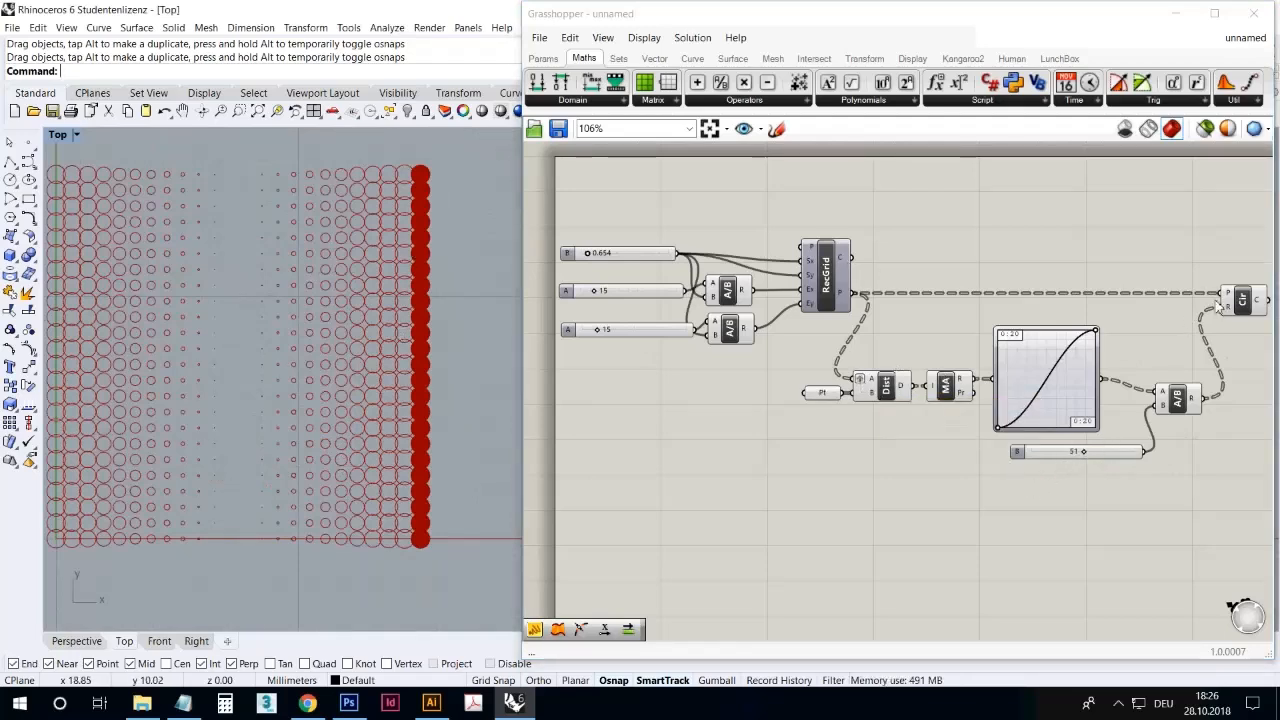
Graft the plane input of the Circle component
mouse_move(1230, 297)
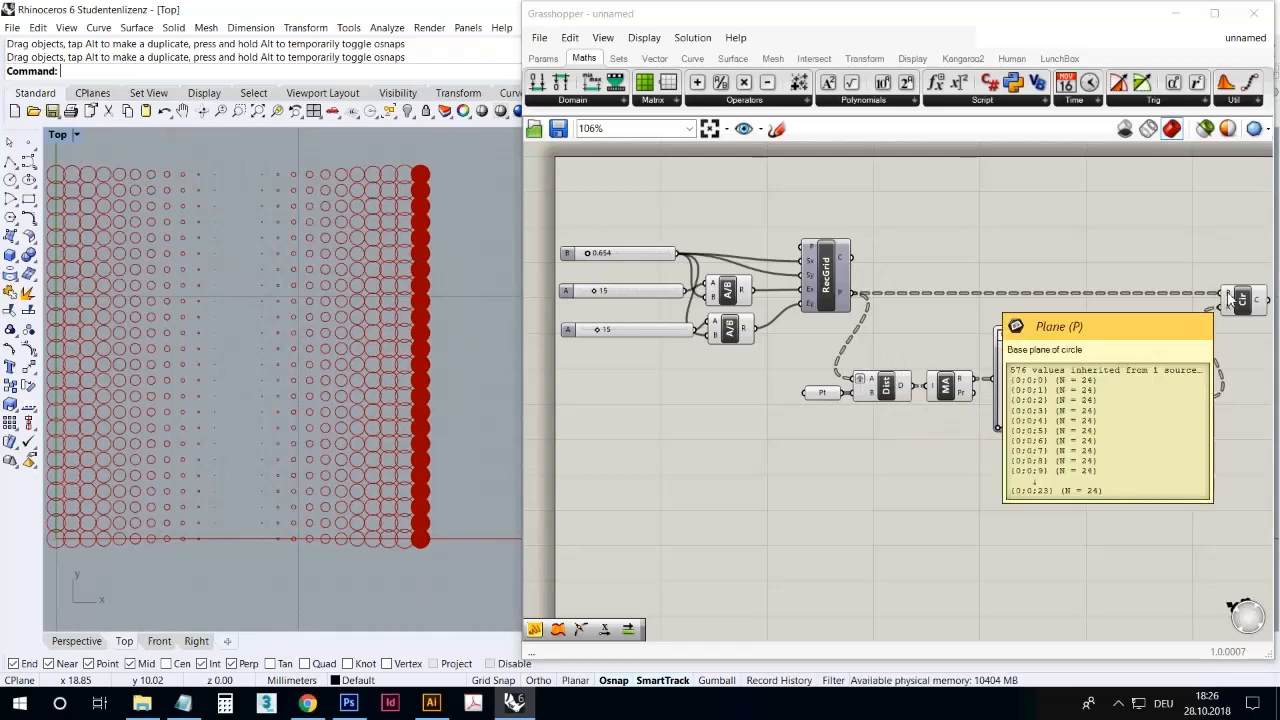
right_click_drag(1232, 297, 1228, 295)
right_click(1230, 295)
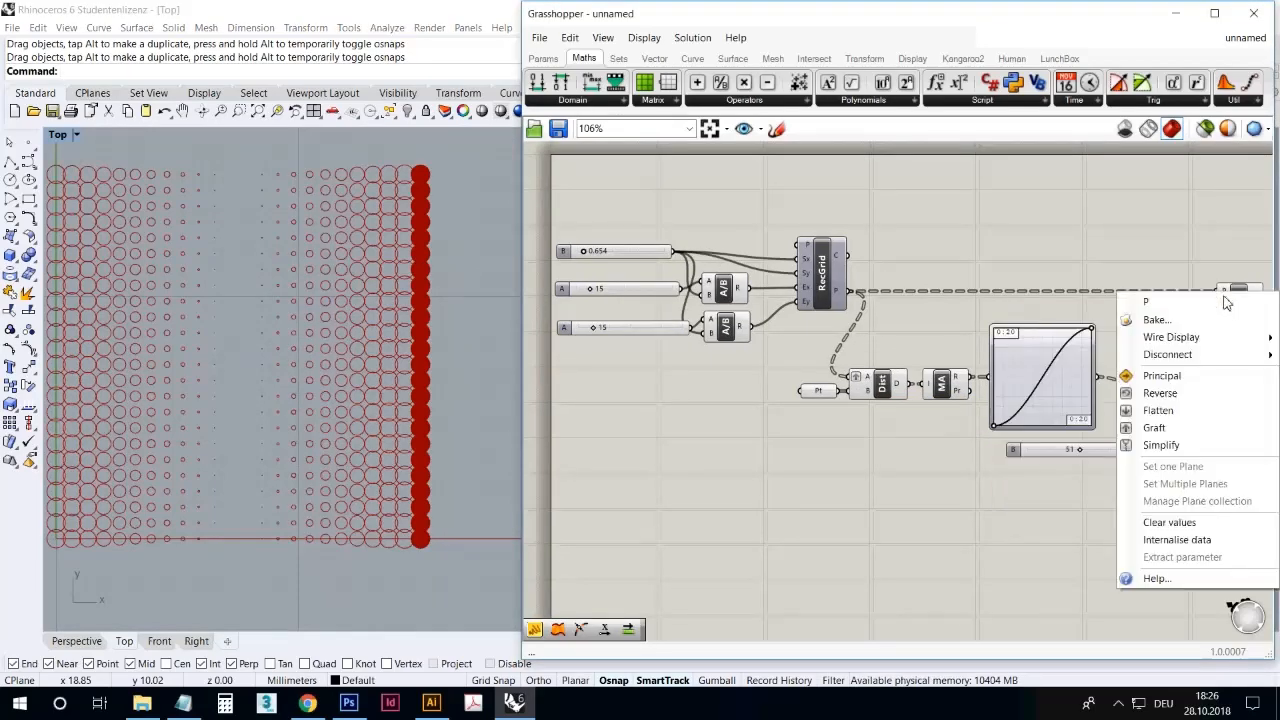
left_click(1204, 428)
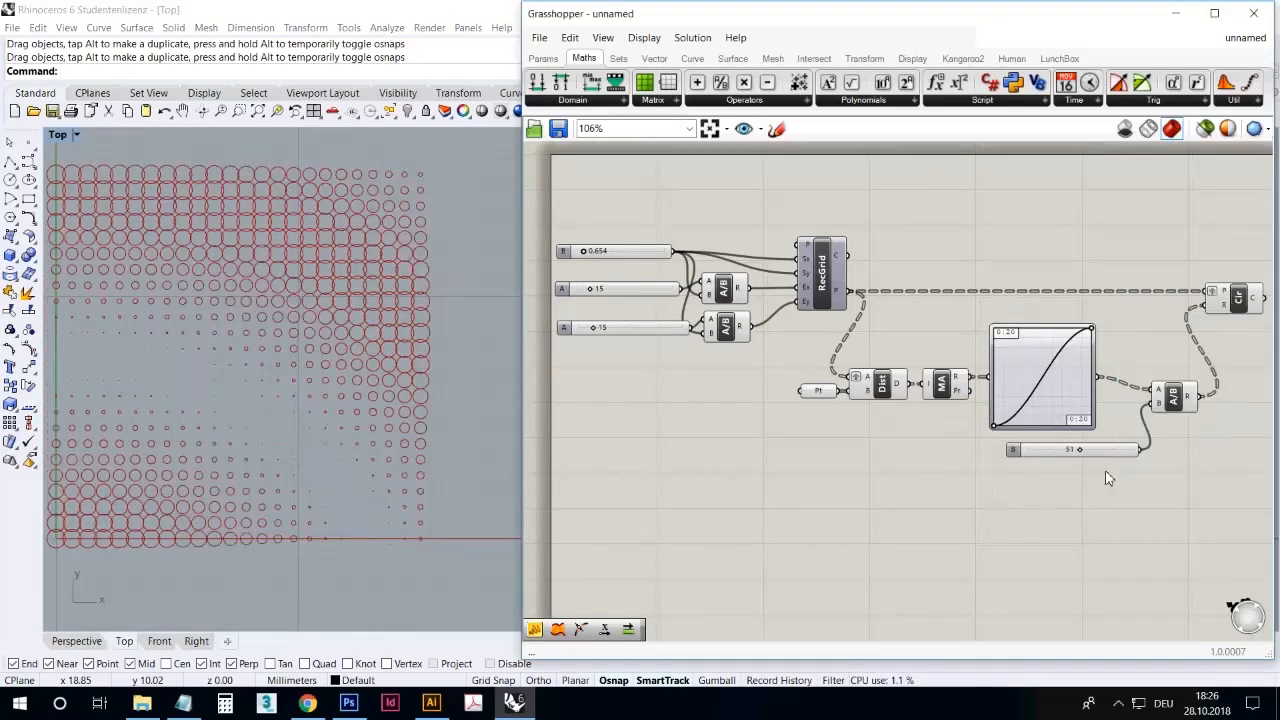
Set the divisor slider to 77 to shrink the circles
right_click_drag(392, 364, 438, 361)
scroll(438, 361, "down", 2)
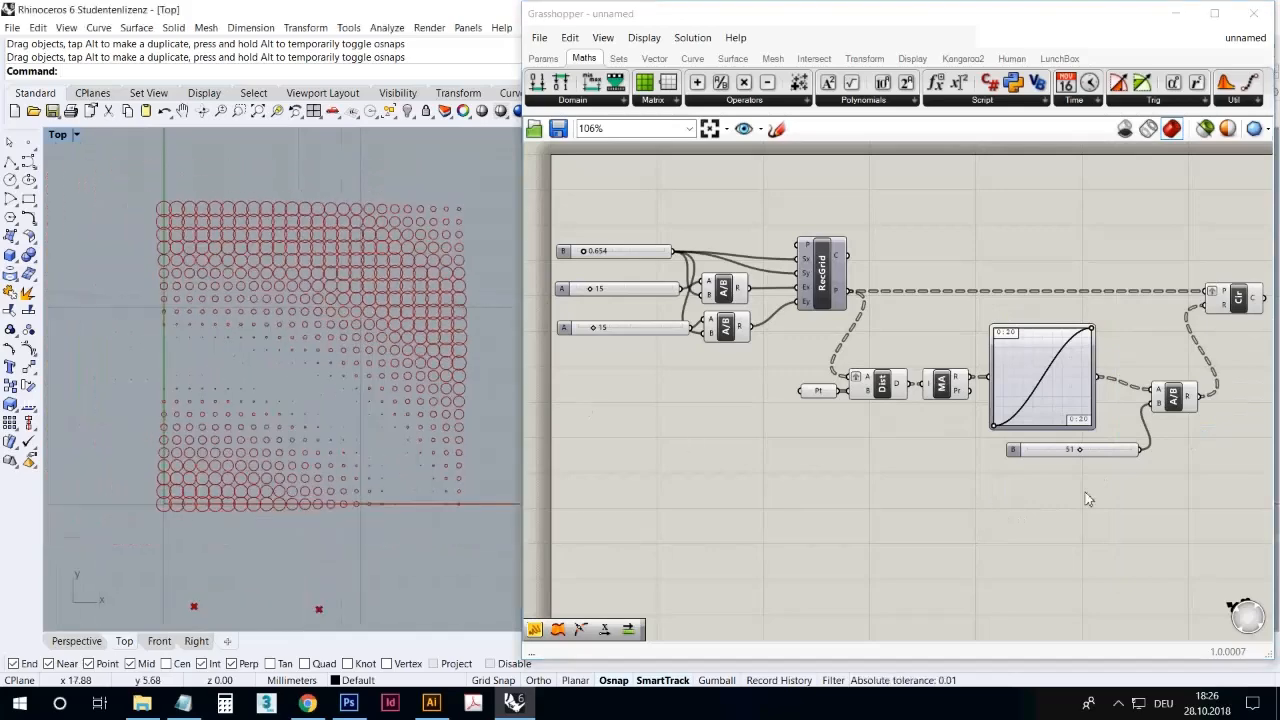
left_click_drag(1082, 452, 1110, 456)
scroll(447, 397, "down", 2)
scroll(447, 400, "up", 2)
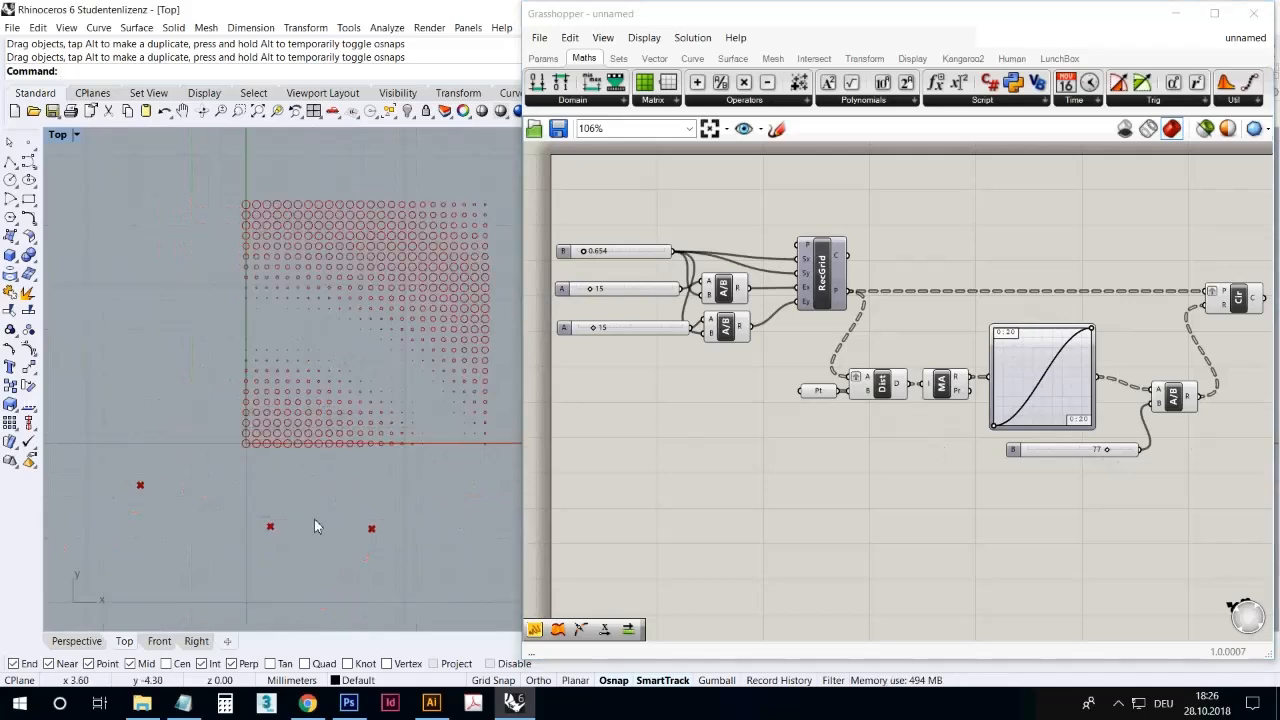
Move the three attractor points in the Top viewport closer to the circle grid, placing one inside it
left_click_drag(378, 550, 125, 464)
left_click_drag(270, 526, 310, 472)
left_click(329, 398)
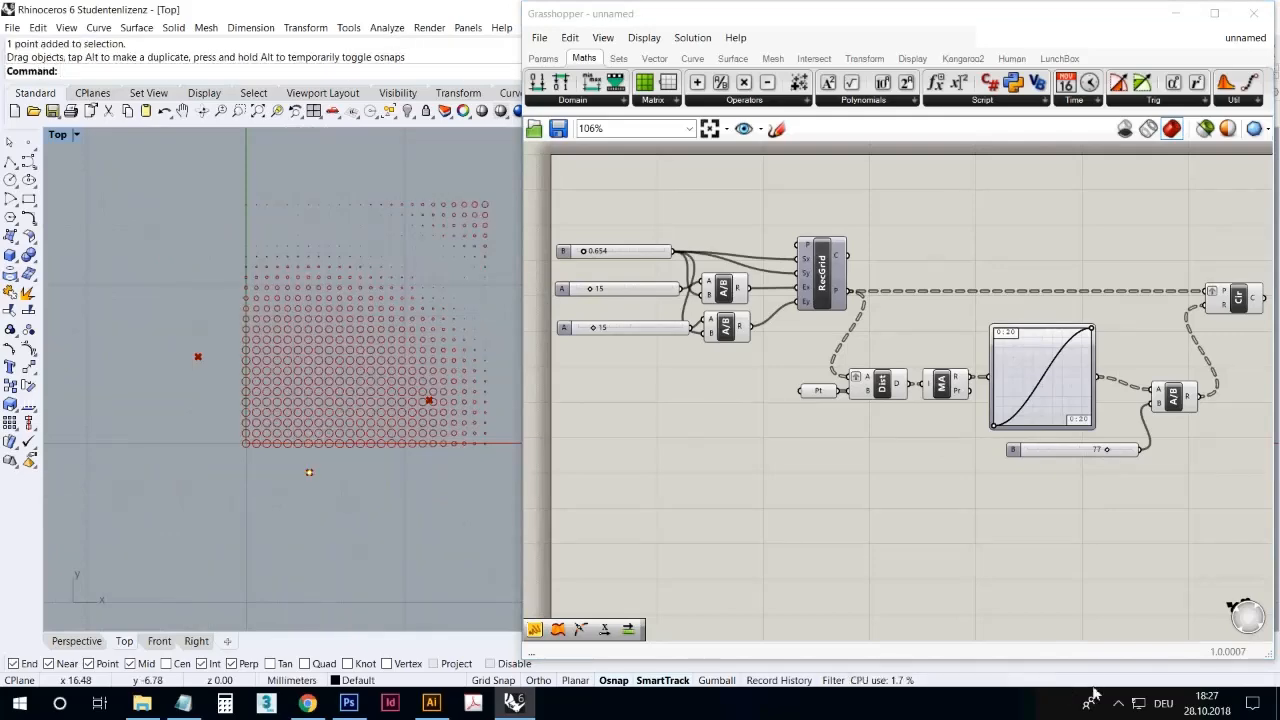
left_click(1118, 703)
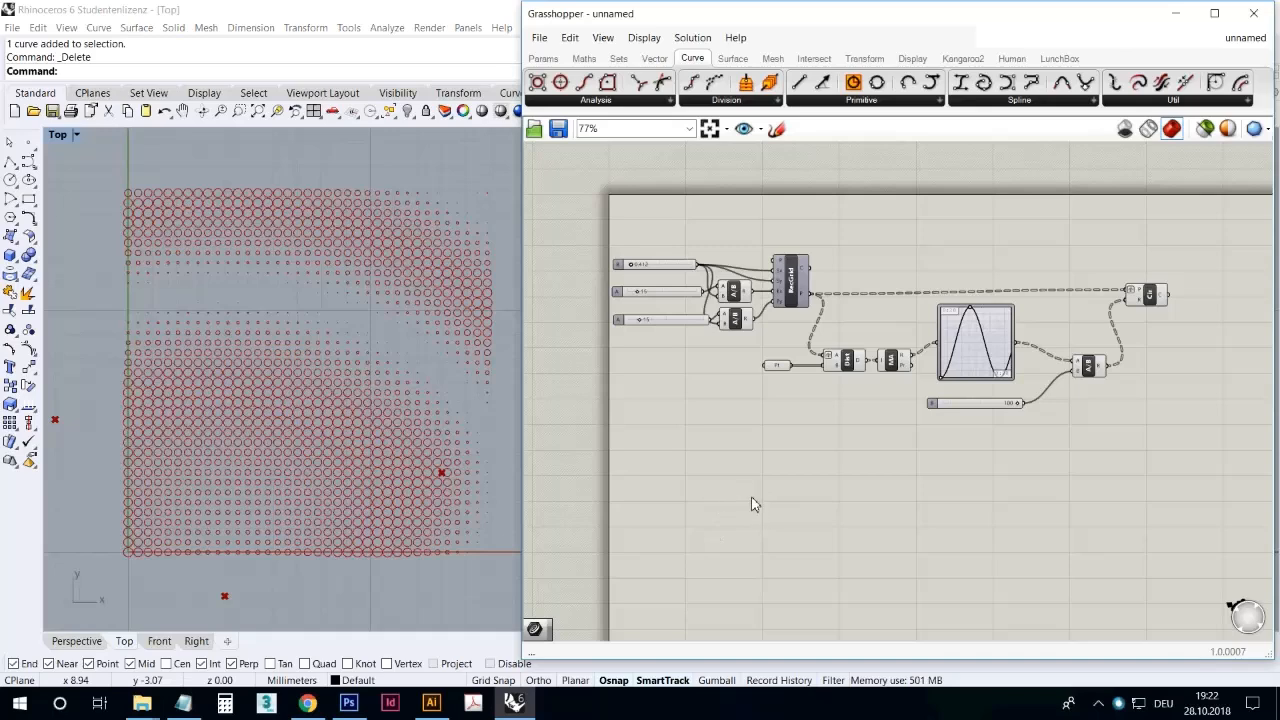
Draw a closed, pear-shaped degree 3 control point curve over the circle grid in the Top viewport
right_click_drag(777, 494, 751, 487)
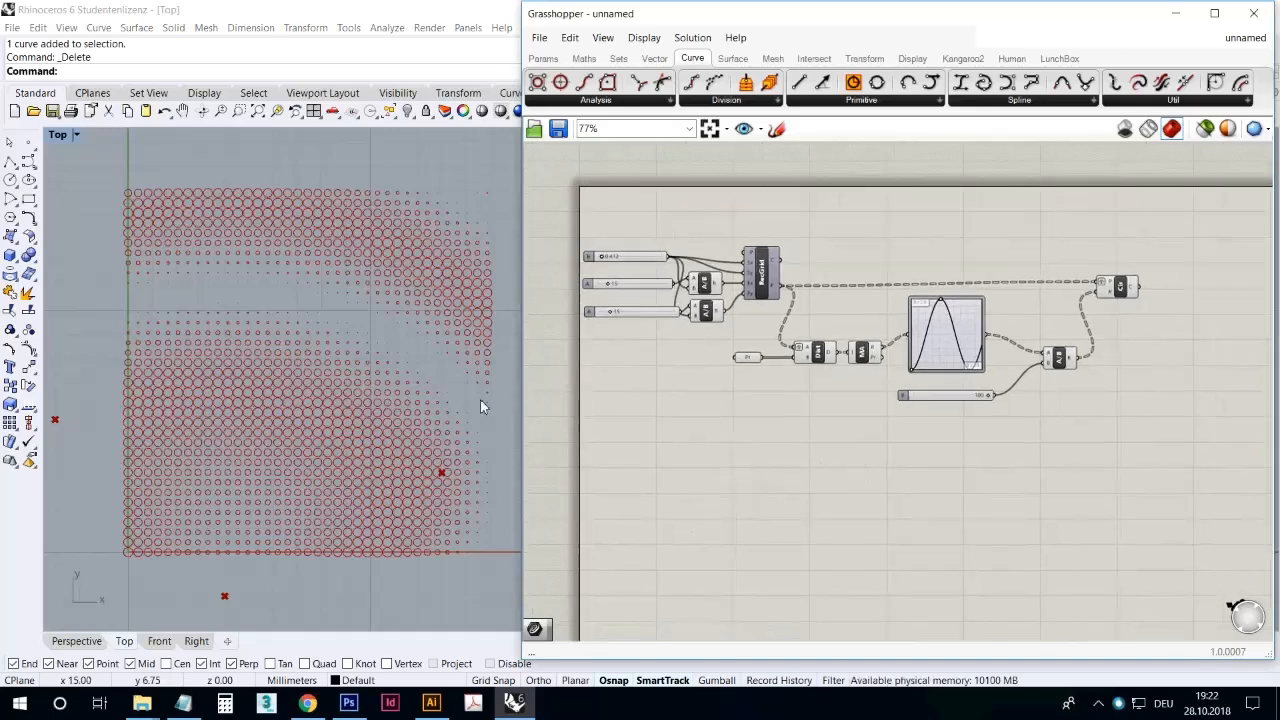
left_click(28, 160)
left_click(314, 230)
left_click(235, 230)
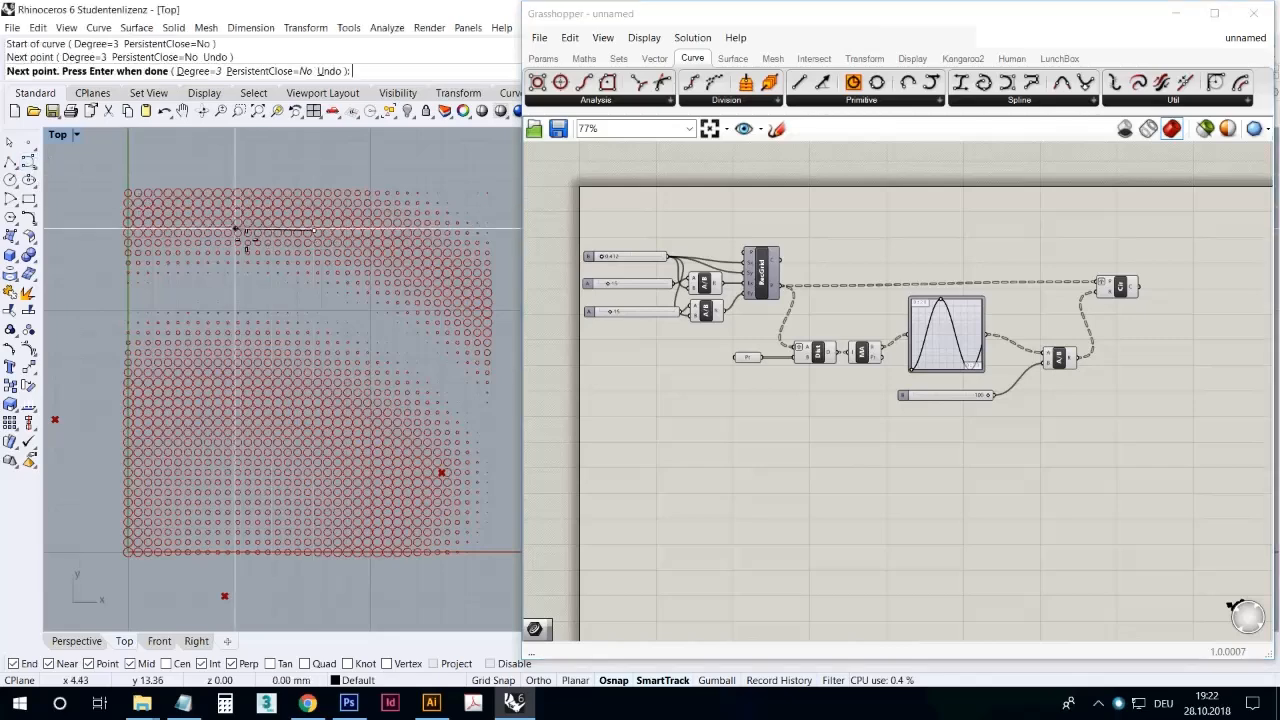
left_click(209, 270)
left_click(233, 351)
left_click(193, 397)
left_click(199, 500)
left_click(276, 518)
left_click(365, 521)
left_click(455, 507)
left_click(473, 456)
left_click(466, 398)
left_click(398, 288)
left_click(316, 232)
left_click(700, 440)
Add a Curve parameter below the Point parameter and reference the closed boundary curve in it
left_click(543, 59)
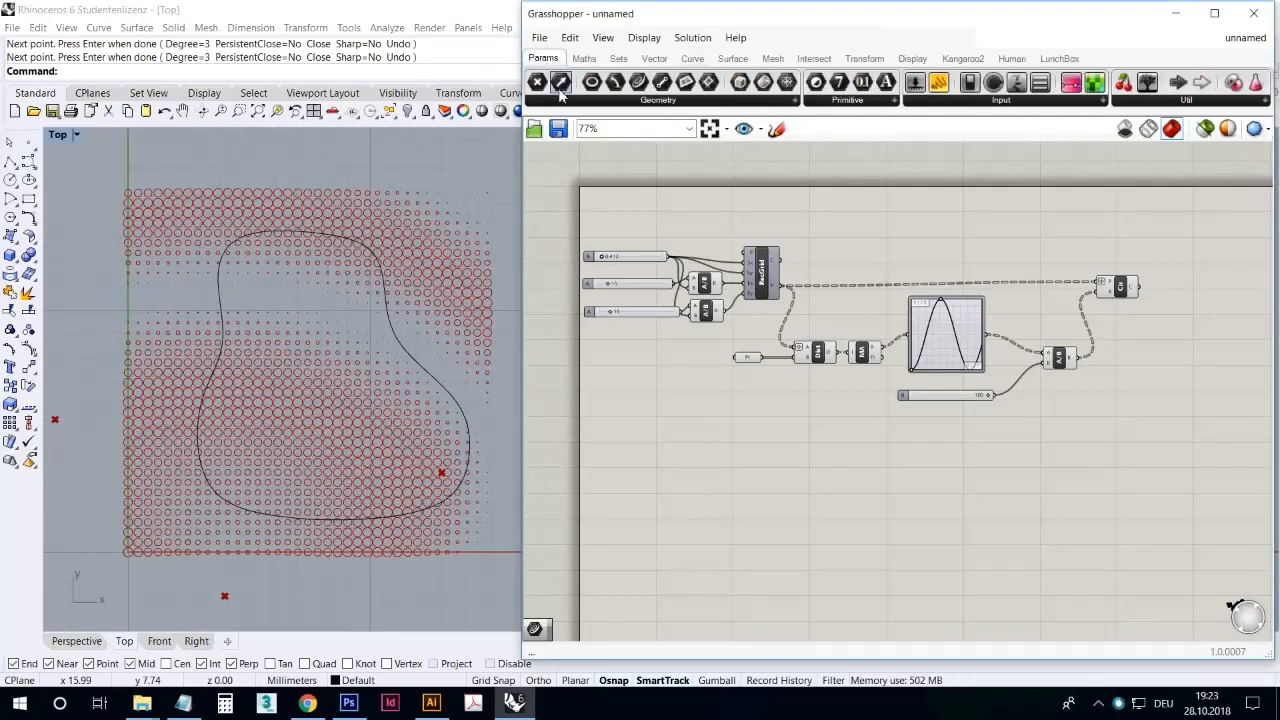
left_click_drag(641, 85, 700, 440)
right_click(694, 440)
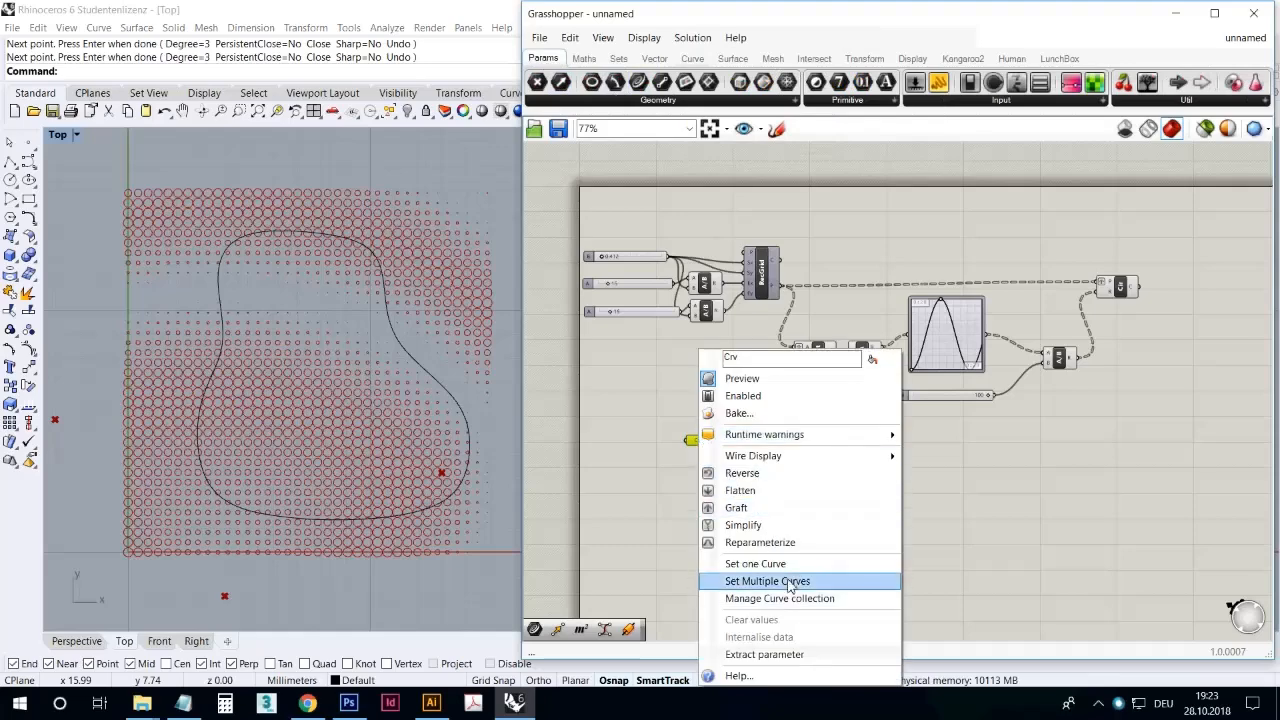
left_click(755, 563)
left_click(395, 360)
left_click(833, 497)
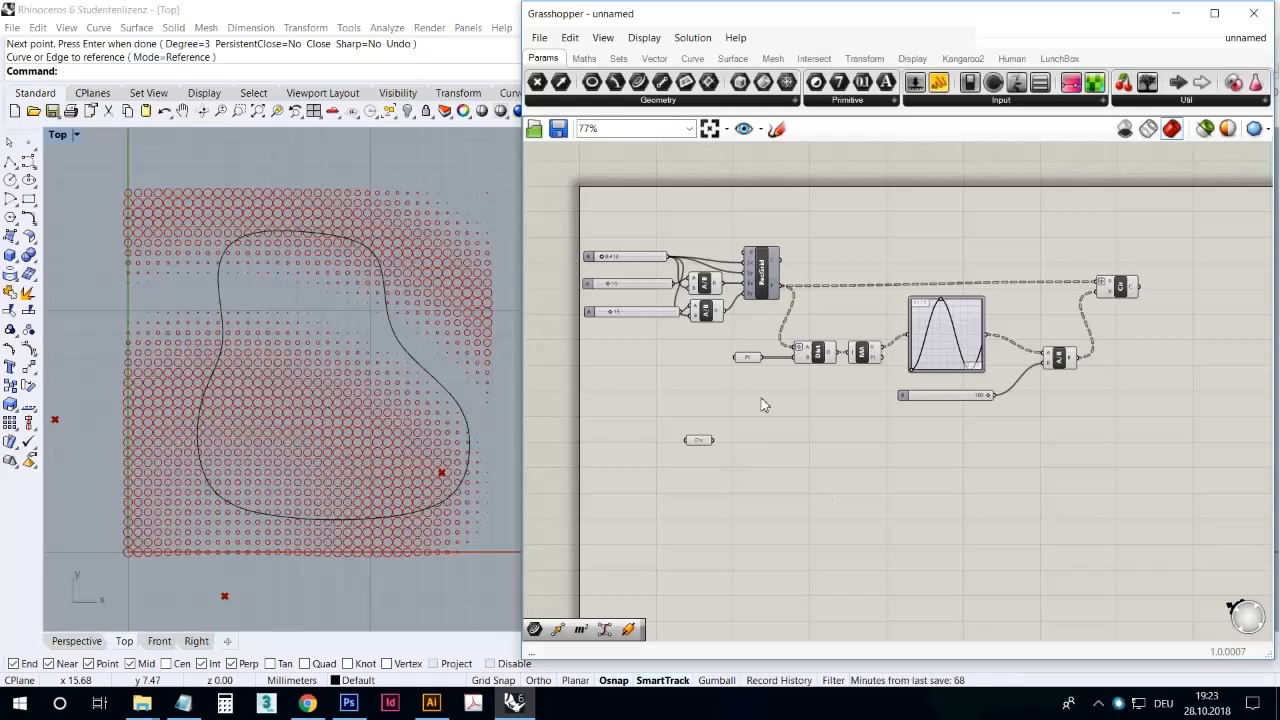
left_click_drag(704, 438, 676, 427)
left_click(706, 481)
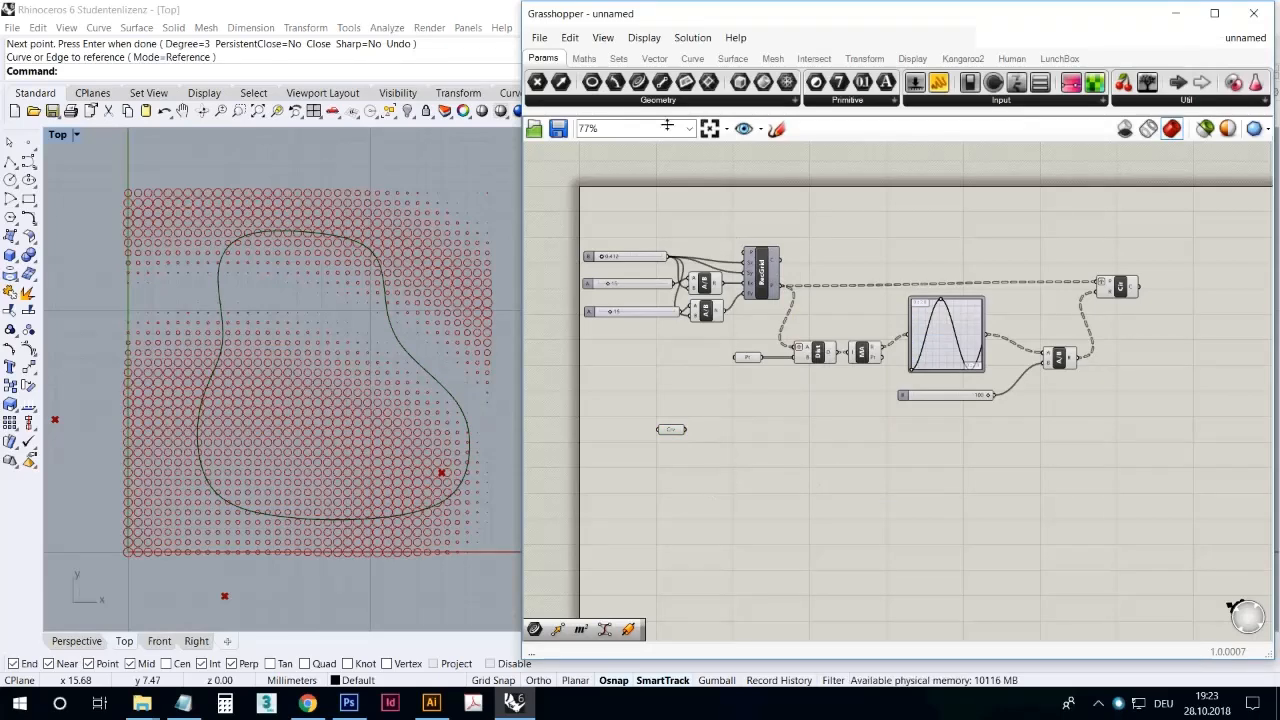
Place a Point In Curve component beside the Curve parameter
left_click(690, 59)
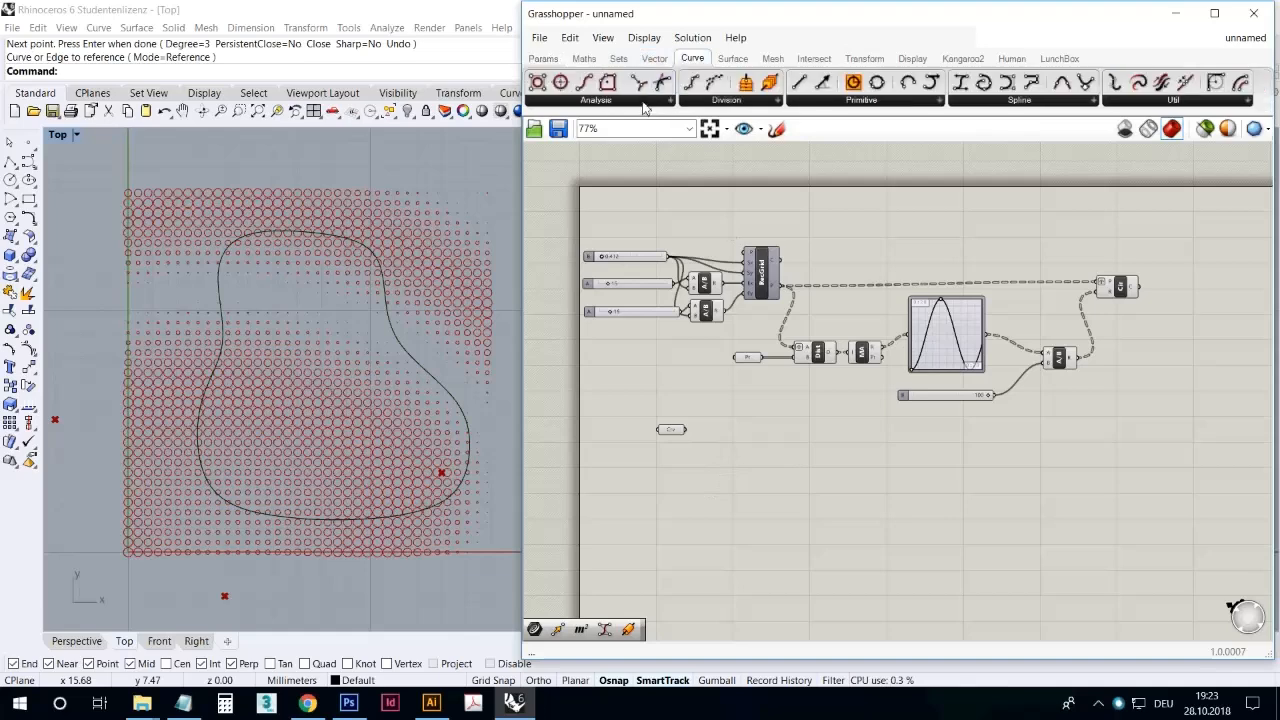
left_click(645, 104)
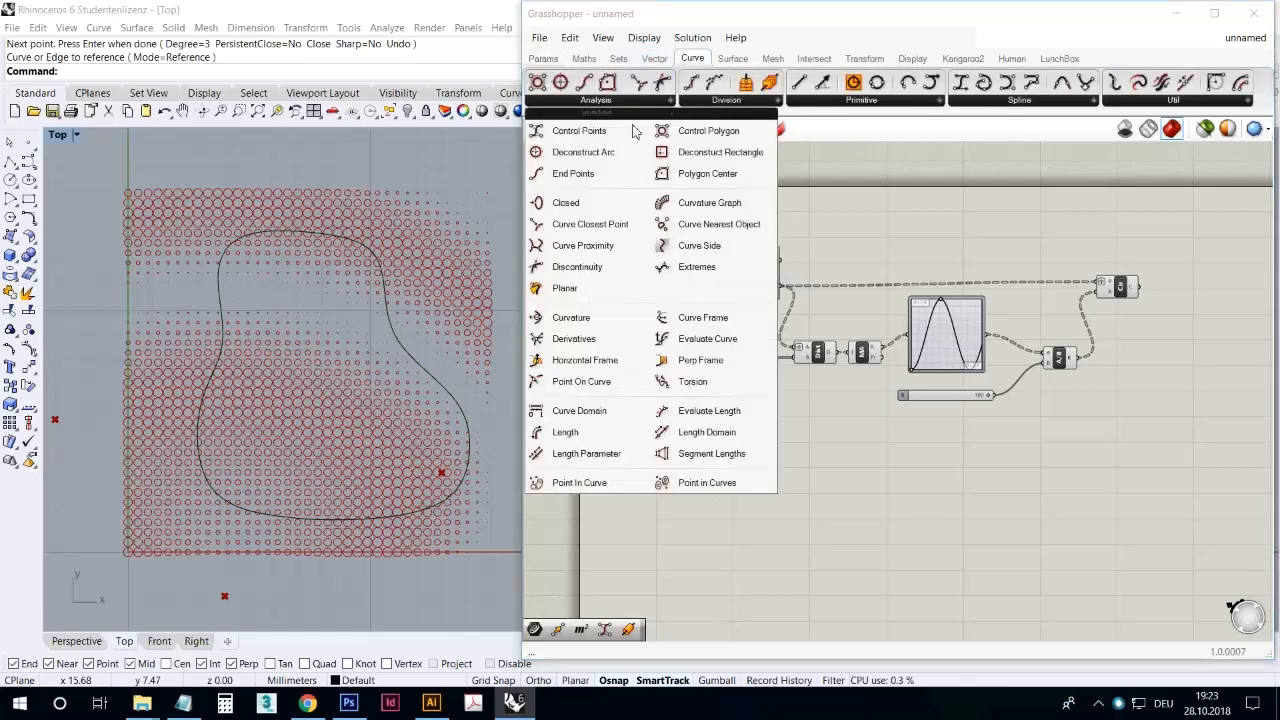
left_click(621, 483)
left_click(745, 487)
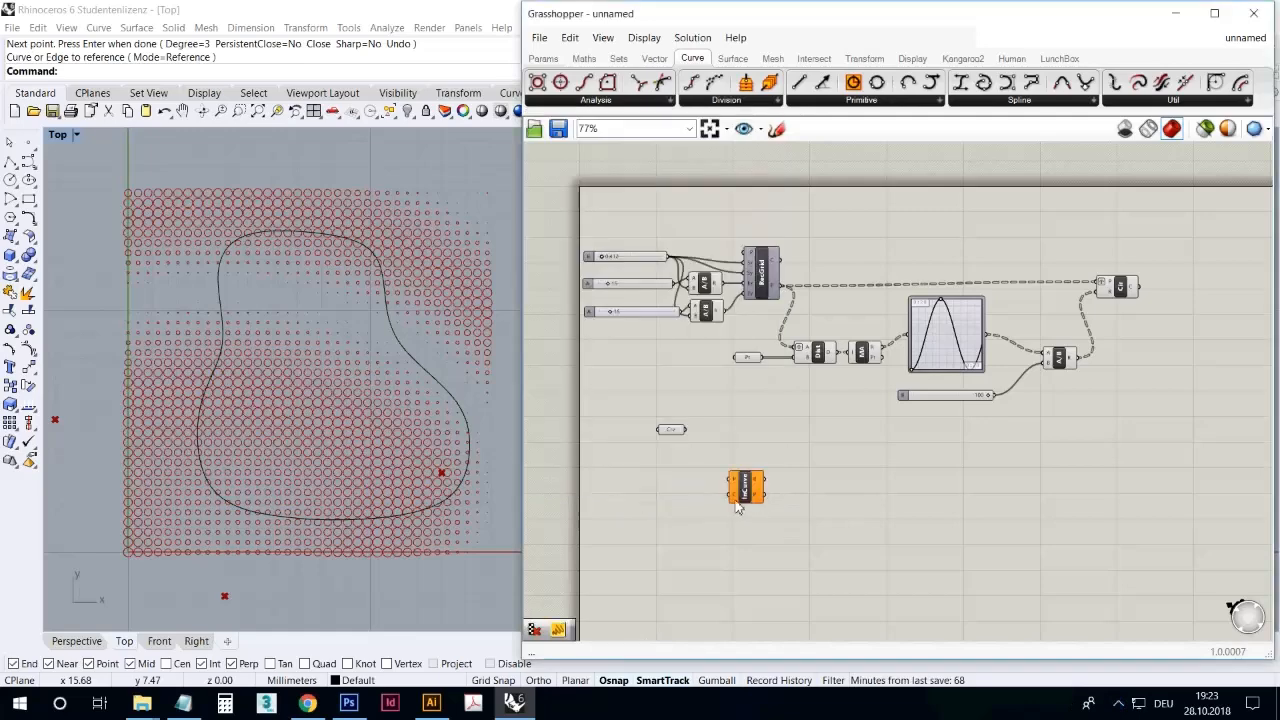
scroll(748, 485, "up", 2)
left_click_drag(748, 483, 744, 403)
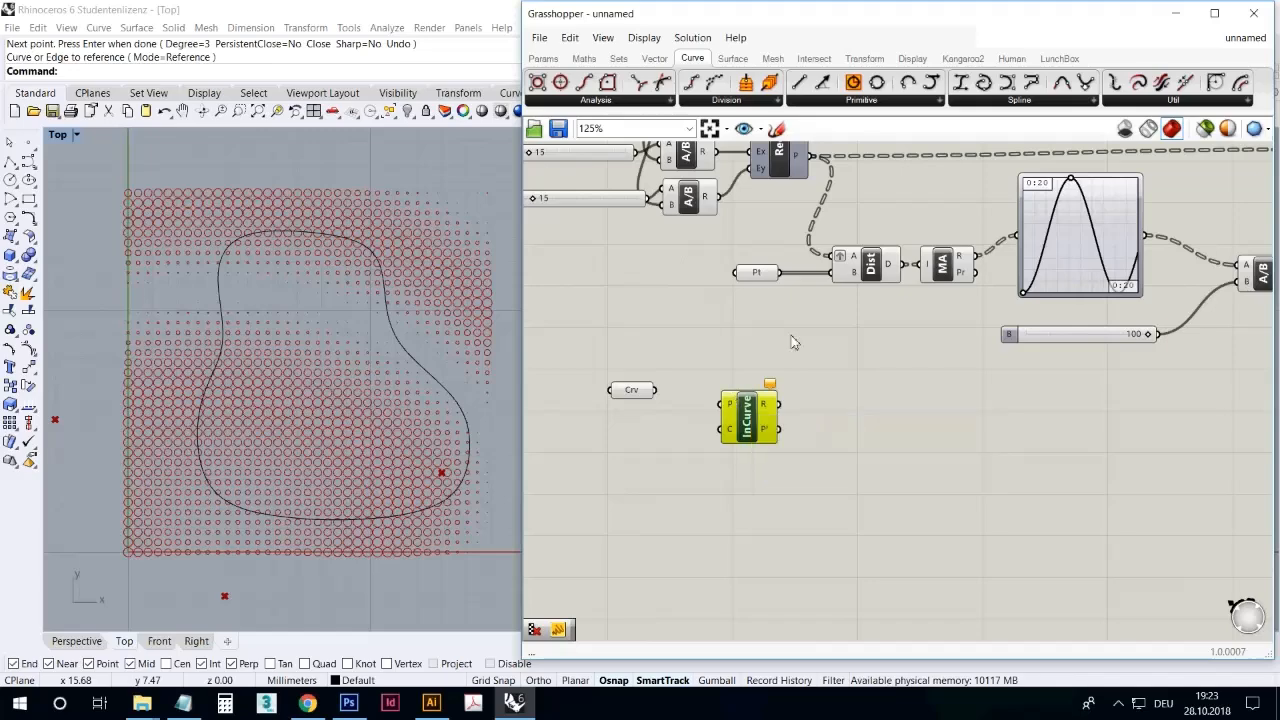
Insert a relay on the grid's point output wire, route the Distance connection through it and move it above the Curve parameter
scroll(756, 320, "down", 2)
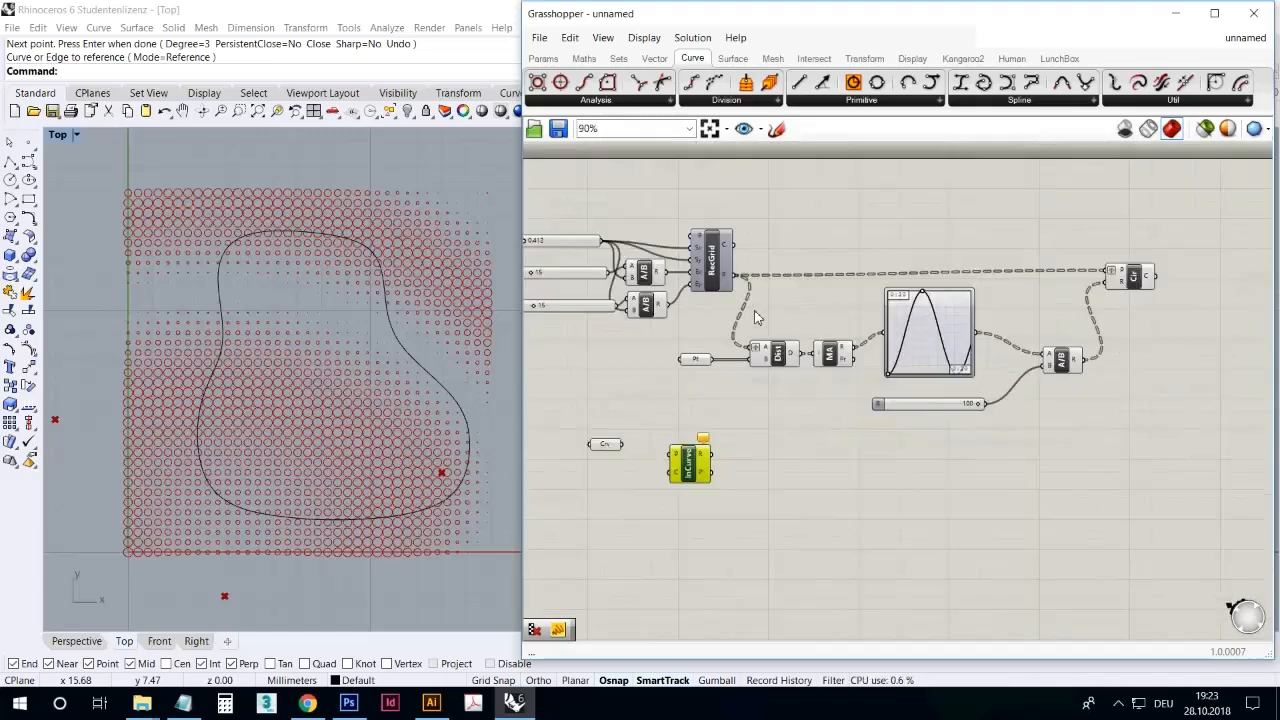
scroll(756, 320, "up", 2)
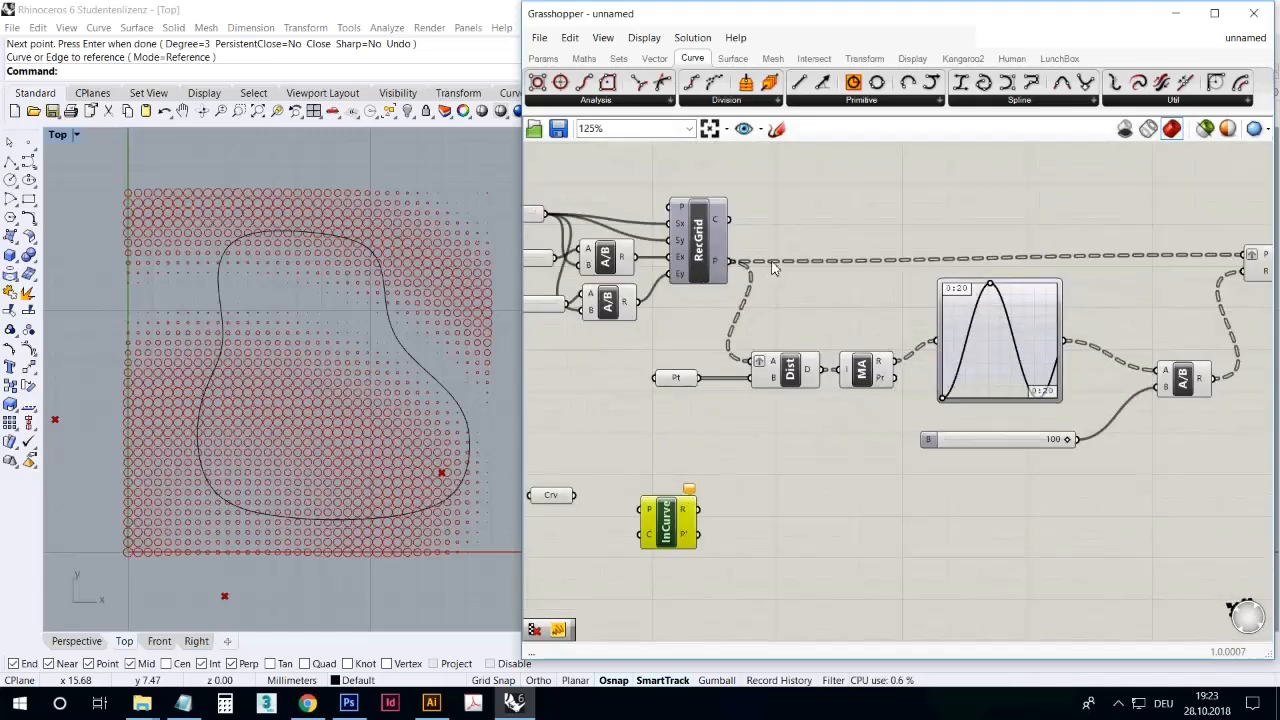
double_click(785, 262)
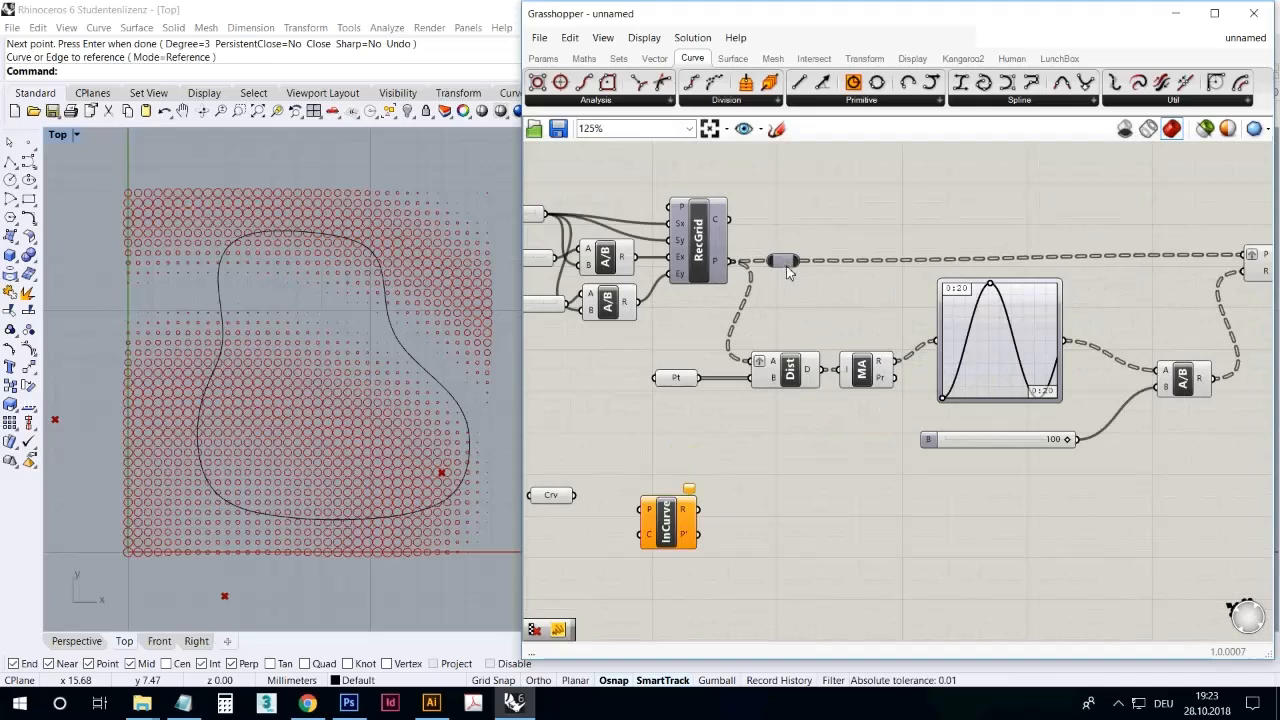
left_click_drag(797, 262, 760, 360)
left_click_drag(785, 262, 562, 421)
Connect the relay's grid points to the Point In Curve component's P input and the Curve parameter to its C input
right_click_drag(623, 445, 692, 416)
scroll(696, 400, "down", 1)
scroll(703, 414, "up", 2)
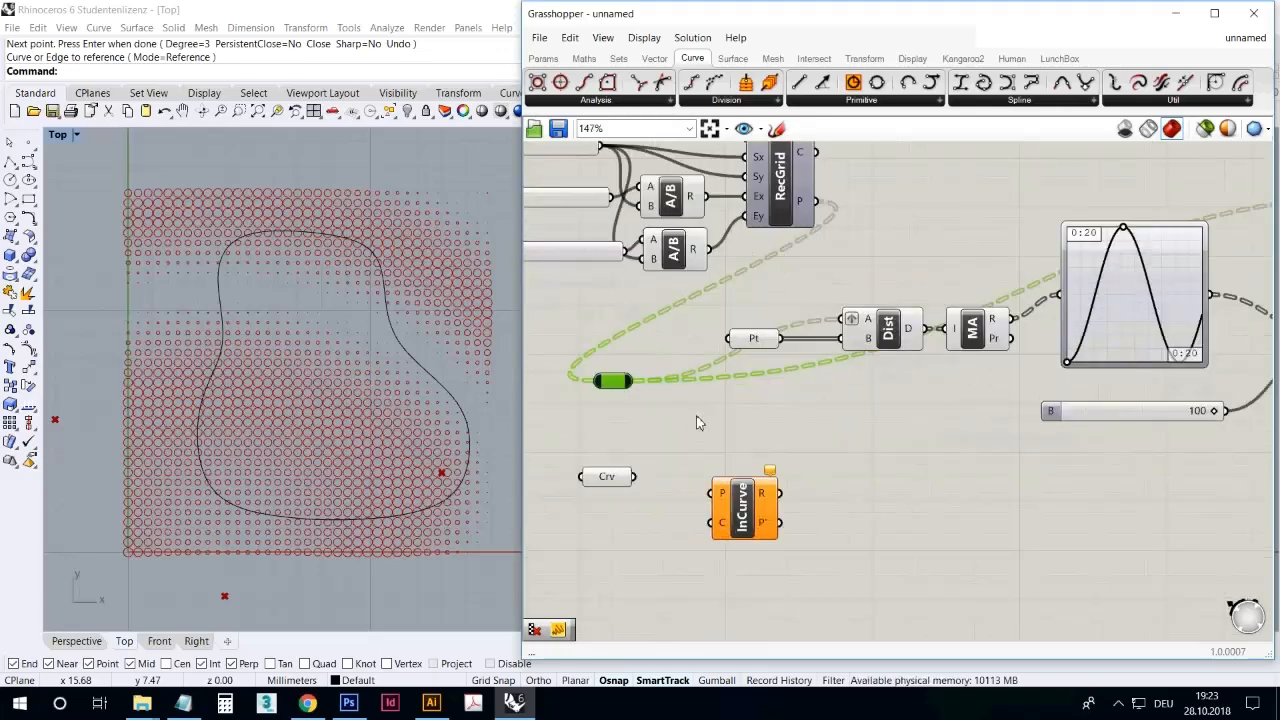
left_click_drag(632, 381, 716, 494)
left_click_drag(622, 385, 599, 405)
right_click_drag(658, 493, 640, 434)
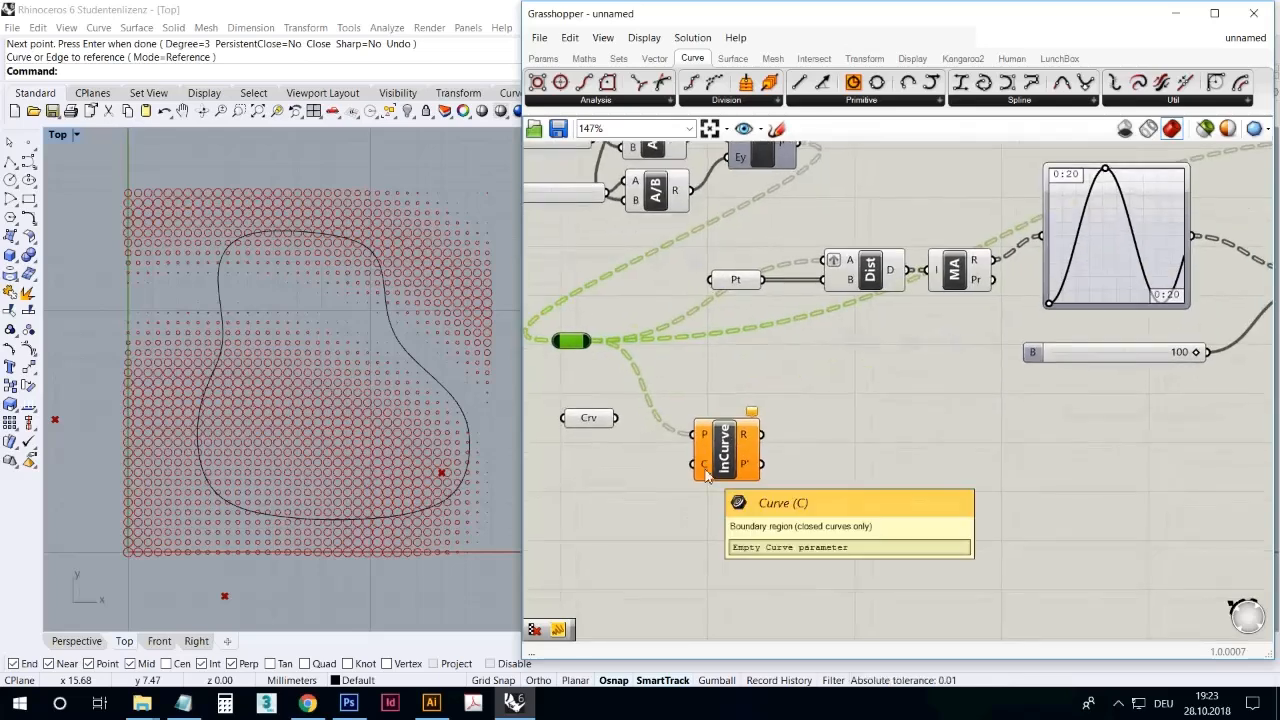
left_click_drag(589, 418, 688, 468)
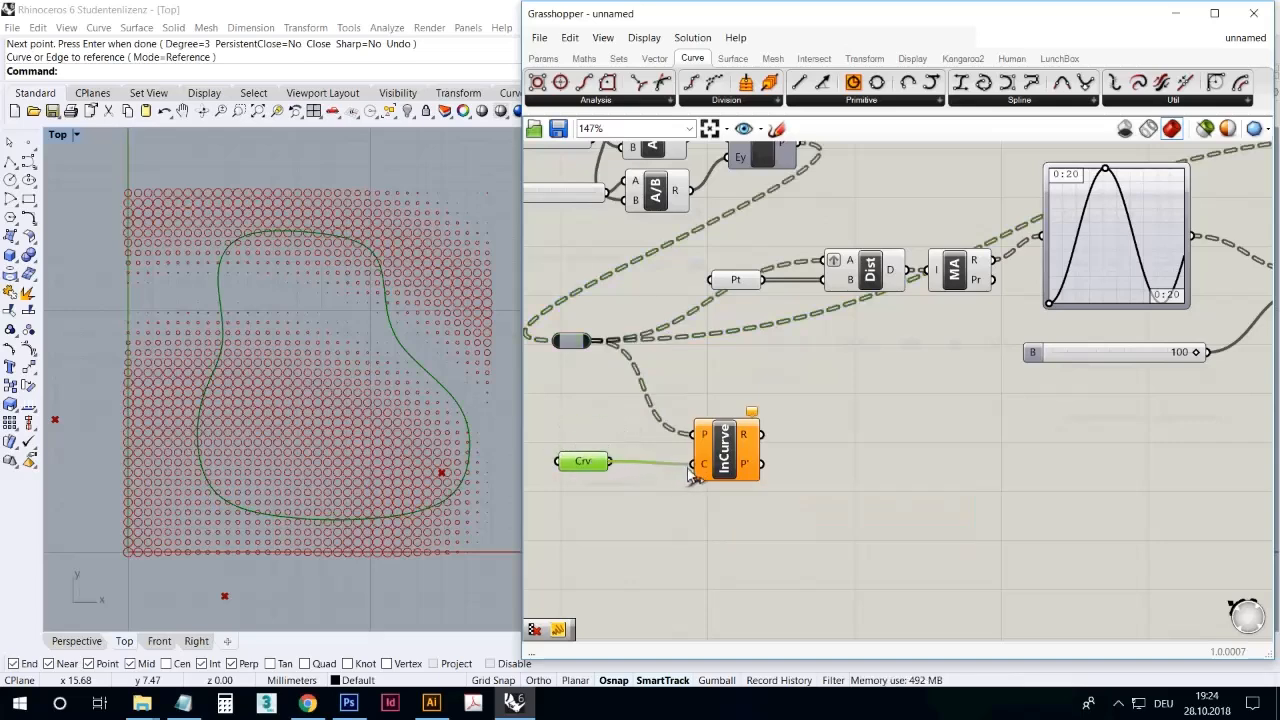
left_click(700, 510)
Place a Cull Pattern component beside the Point In Curve component
mouse_move(753, 440)
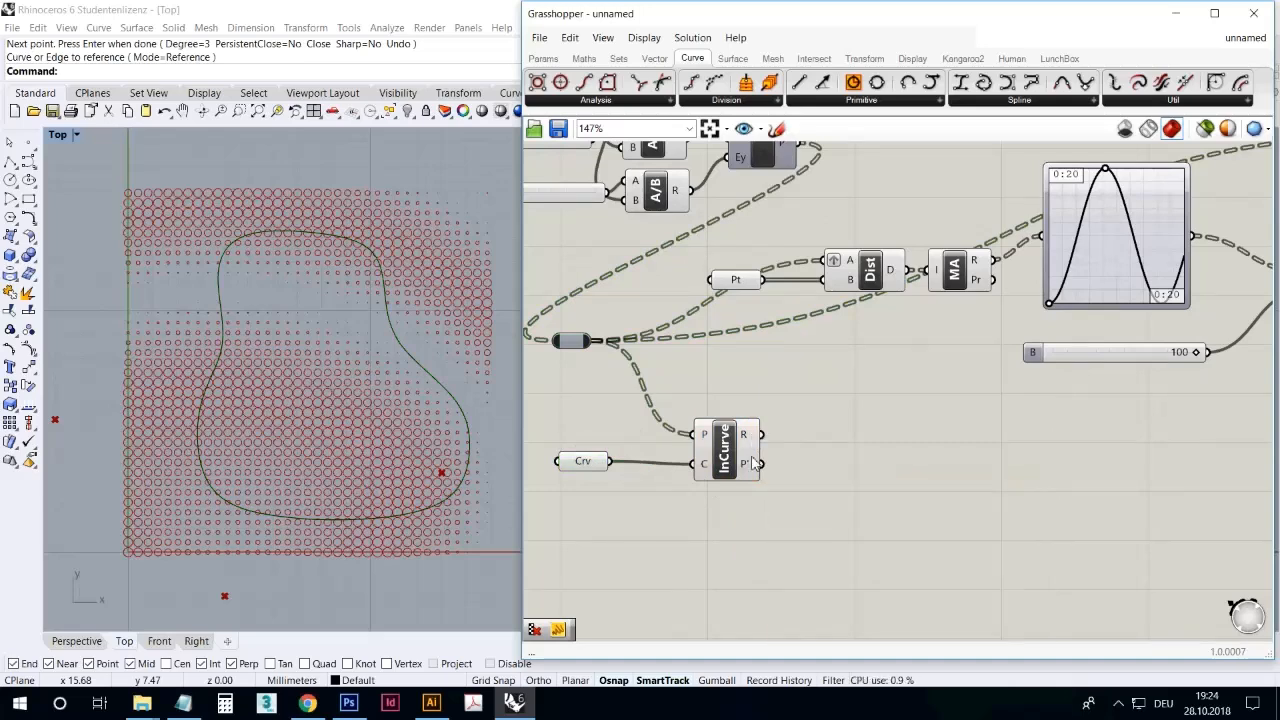
mouse_move(752, 468)
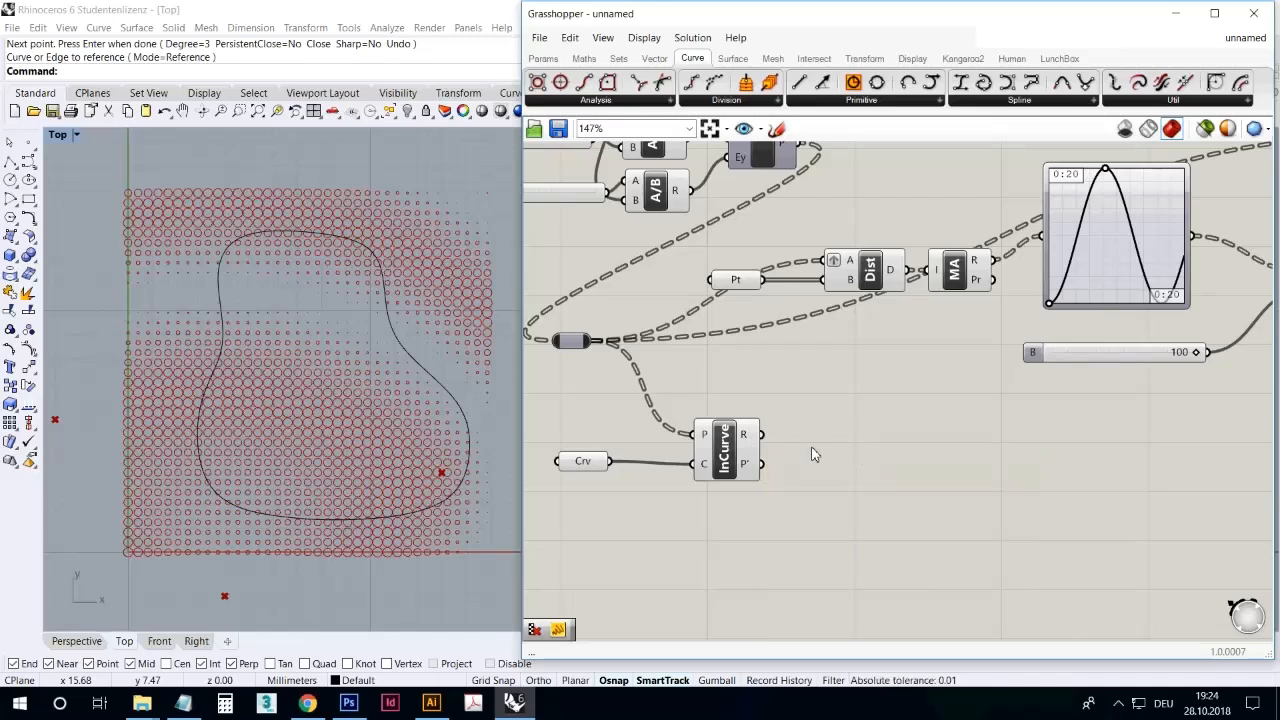
double_click(870, 482)
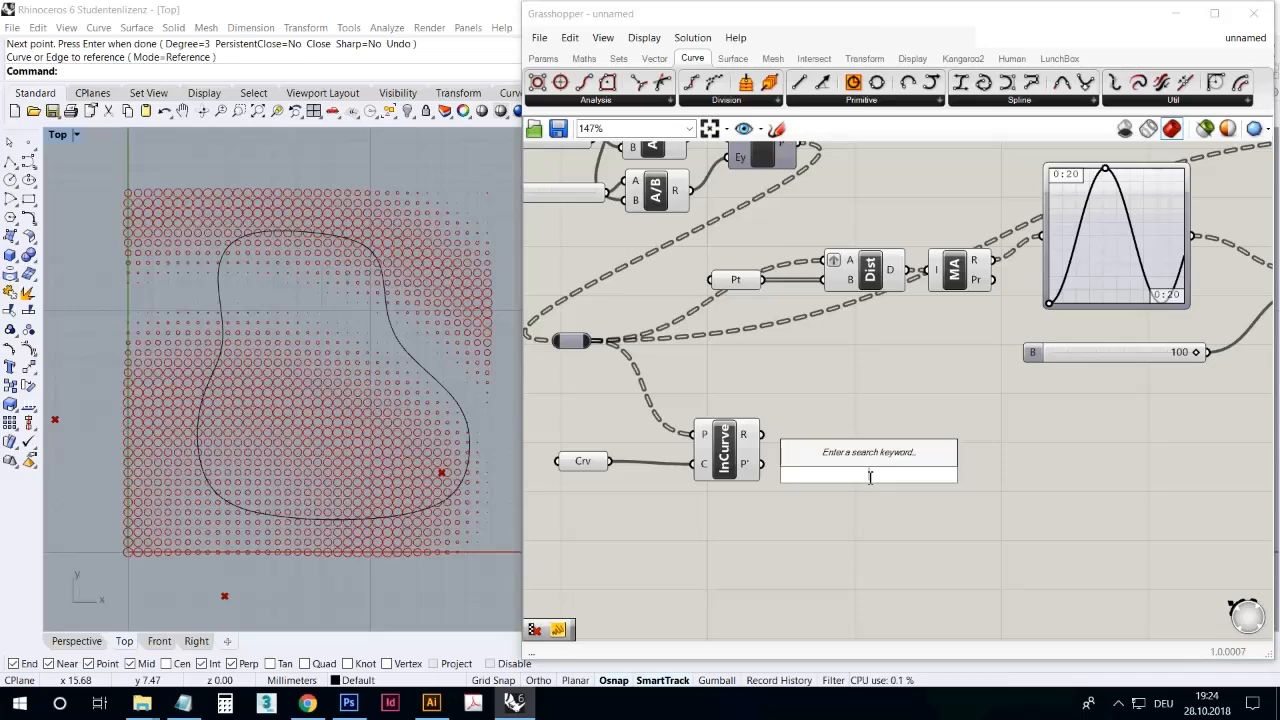
type("cull")
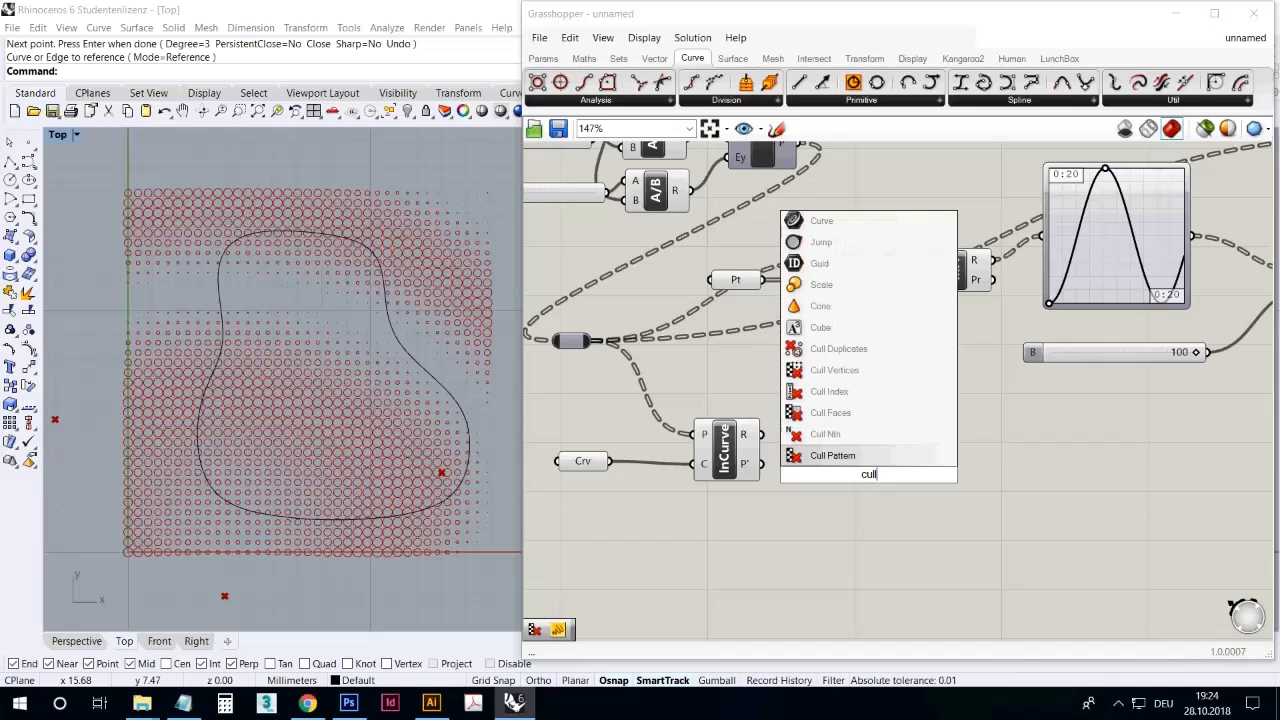
left_click(826, 456)
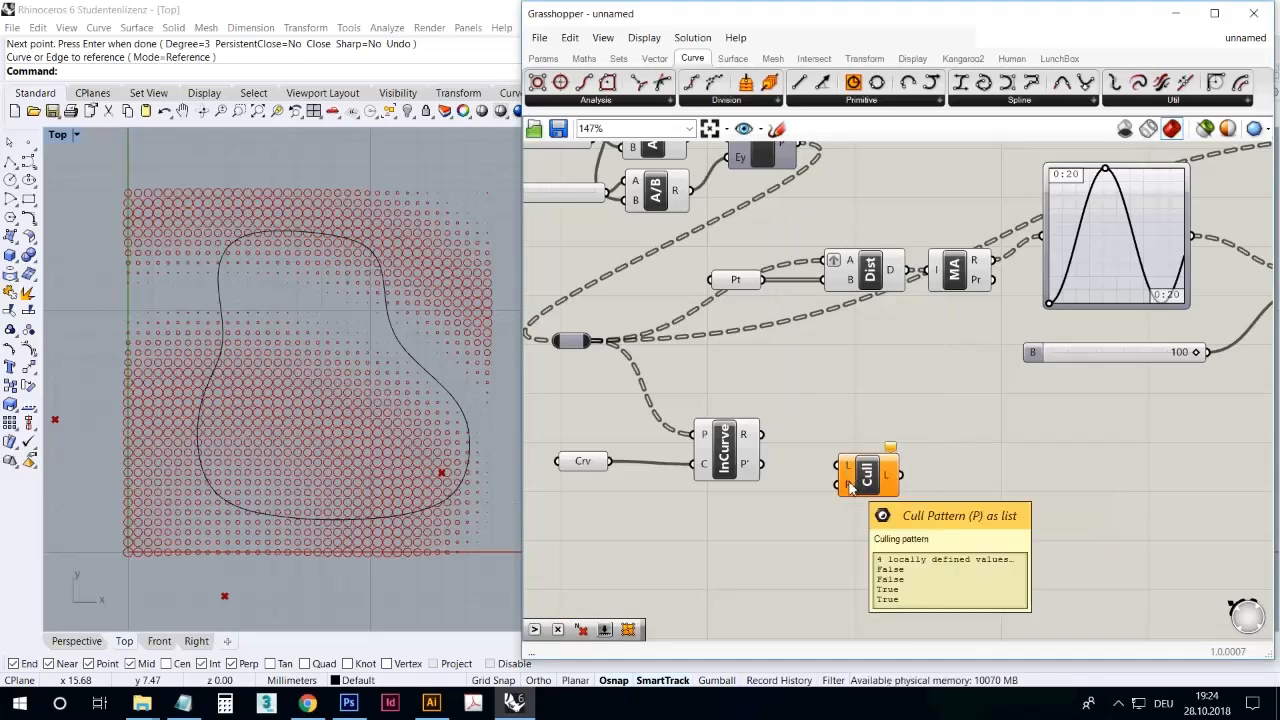
left_click_drag(868, 478, 874, 446)
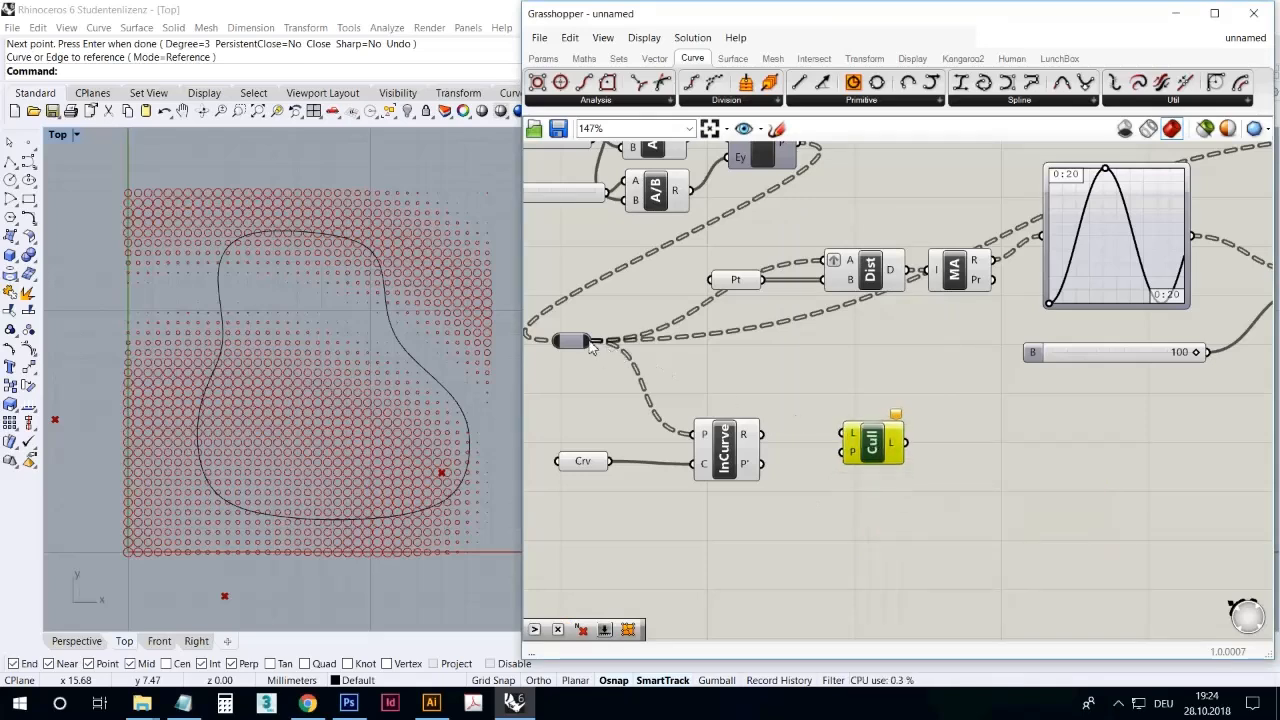
Connect the relay's grid points to the Cull Pattern component's L input
left_click_drag(612, 341, 882, 444)
mouse_move(865, 446)
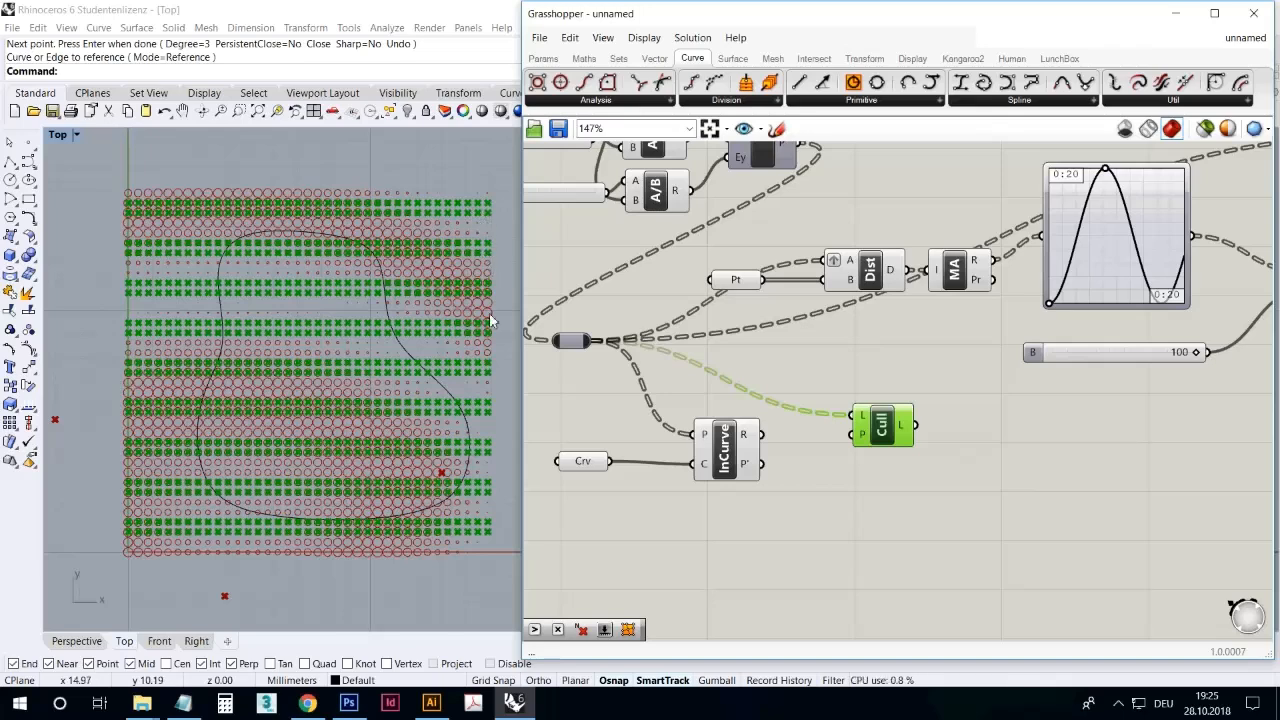
left_click(802, 505)
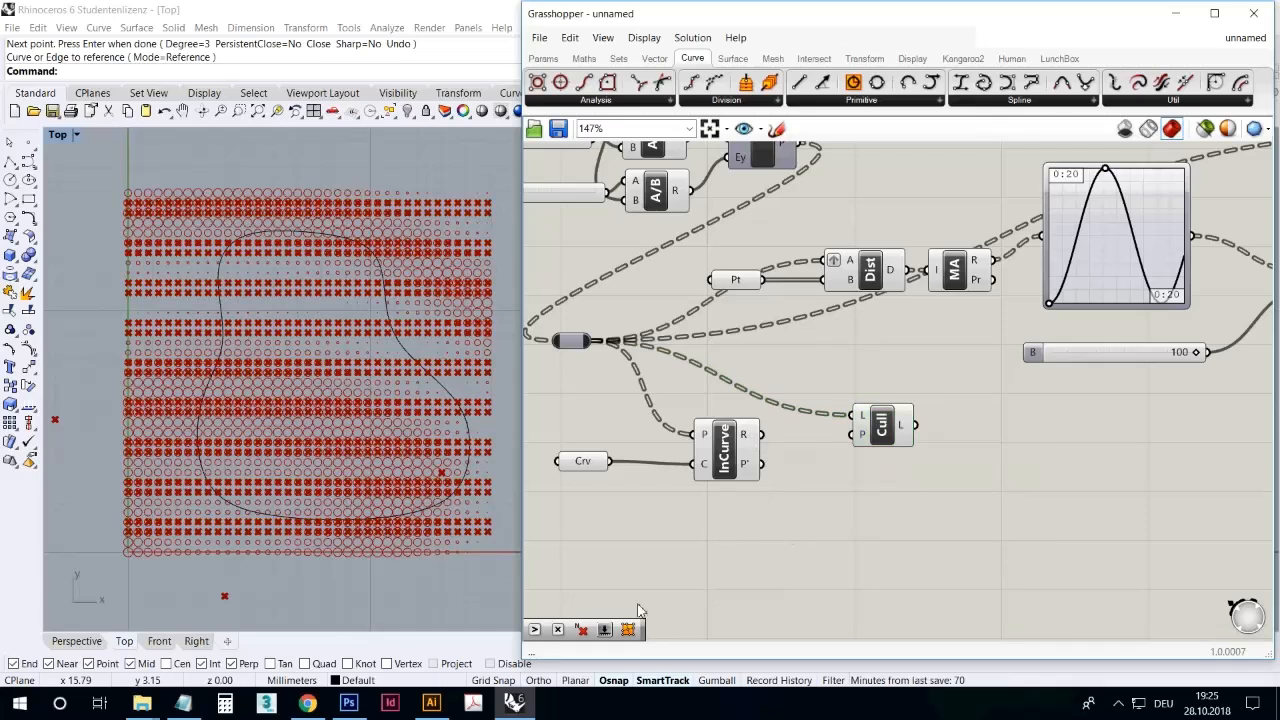
Place an Equality component below Cull Pattern and connect Point In Curve's R output to its A input
left_click(585, 59)
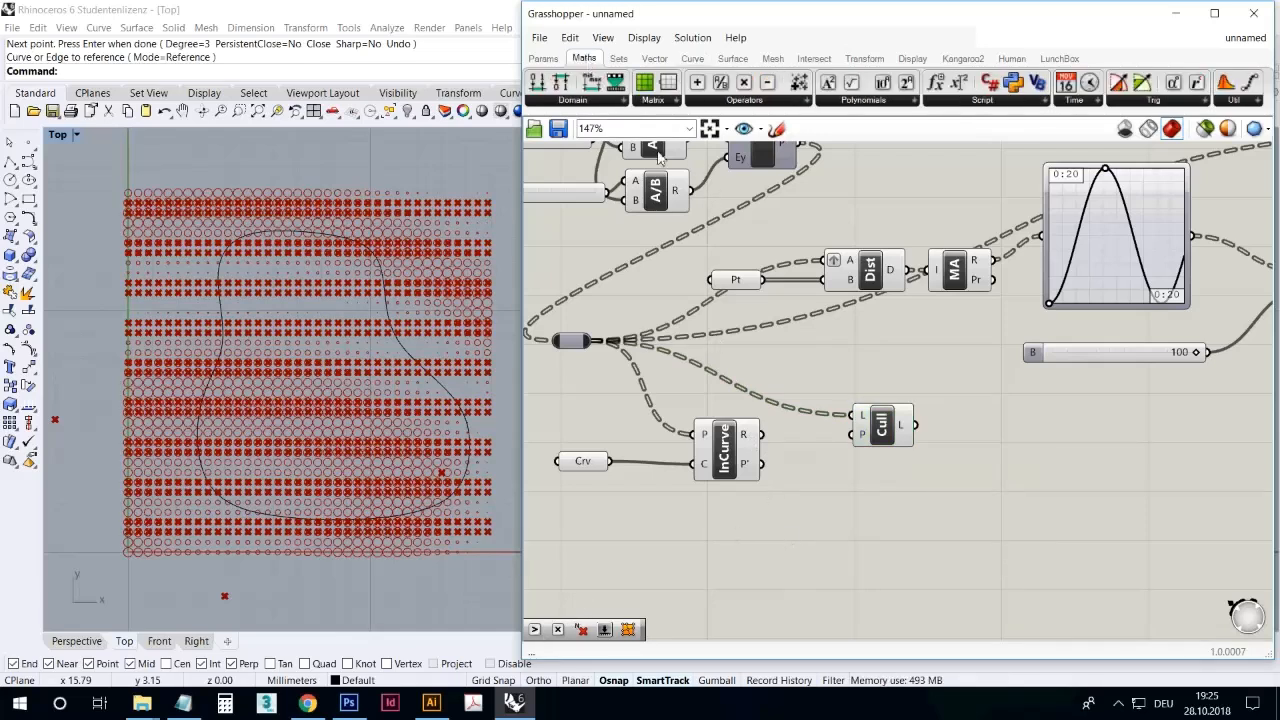
left_click(742, 102)
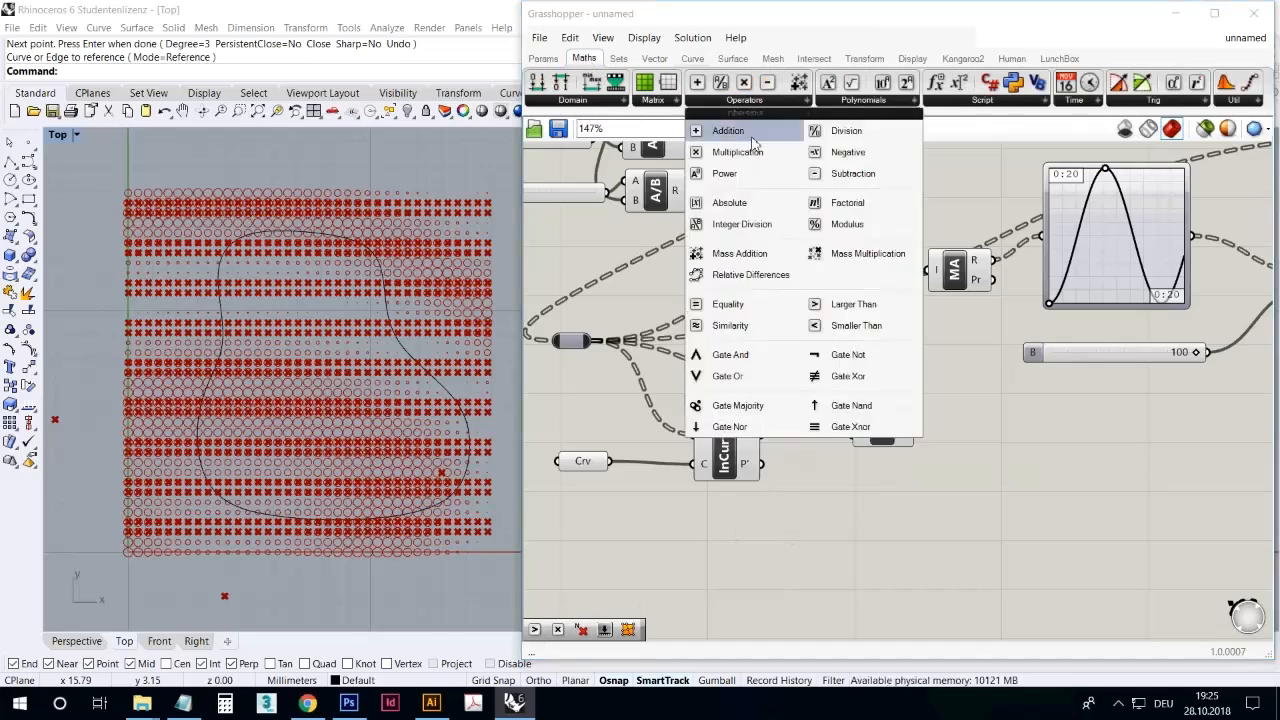
left_click(771, 313)
left_click(812, 512)
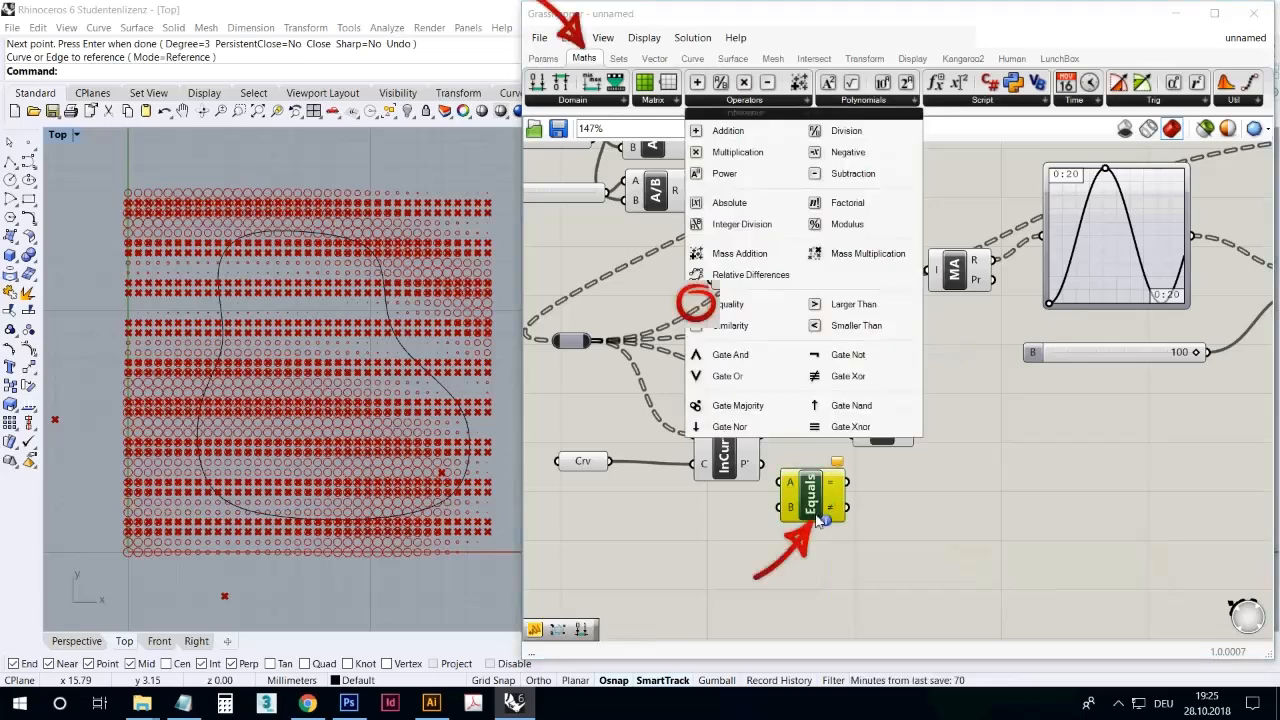
left_click(835, 551)
left_click_drag(815, 501, 846, 523)
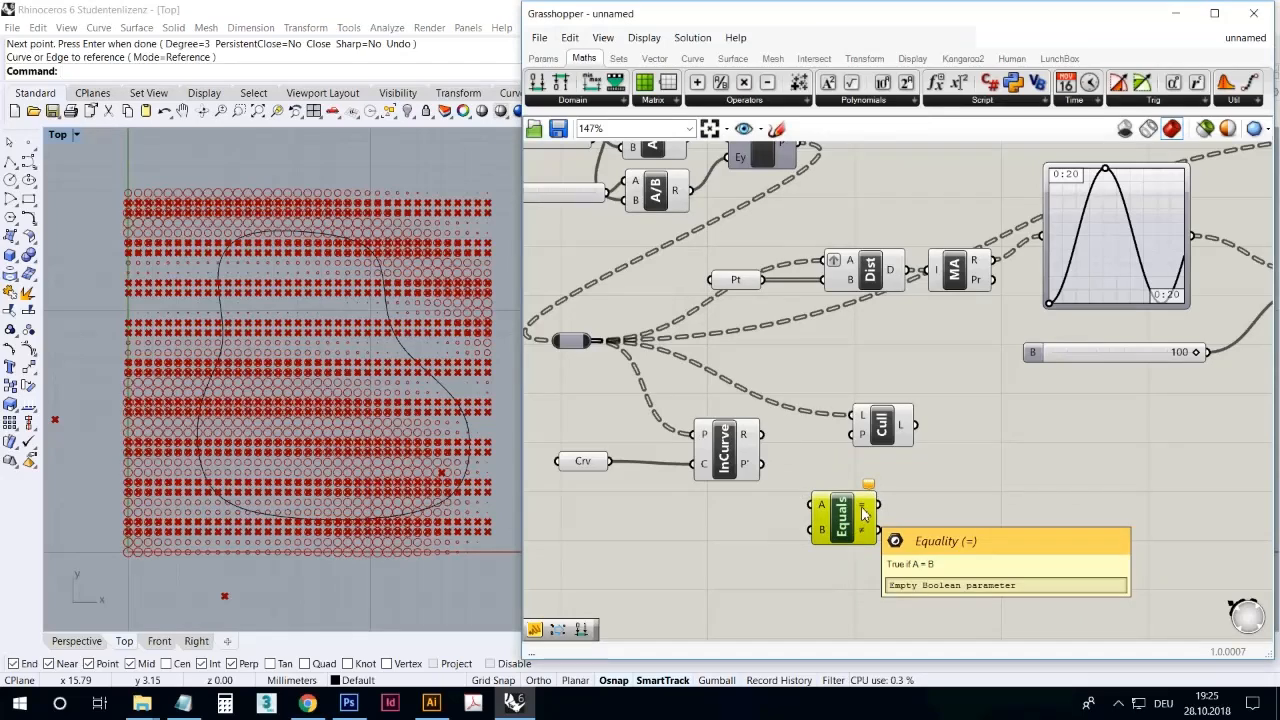
left_click_drag(760, 434, 818, 505)
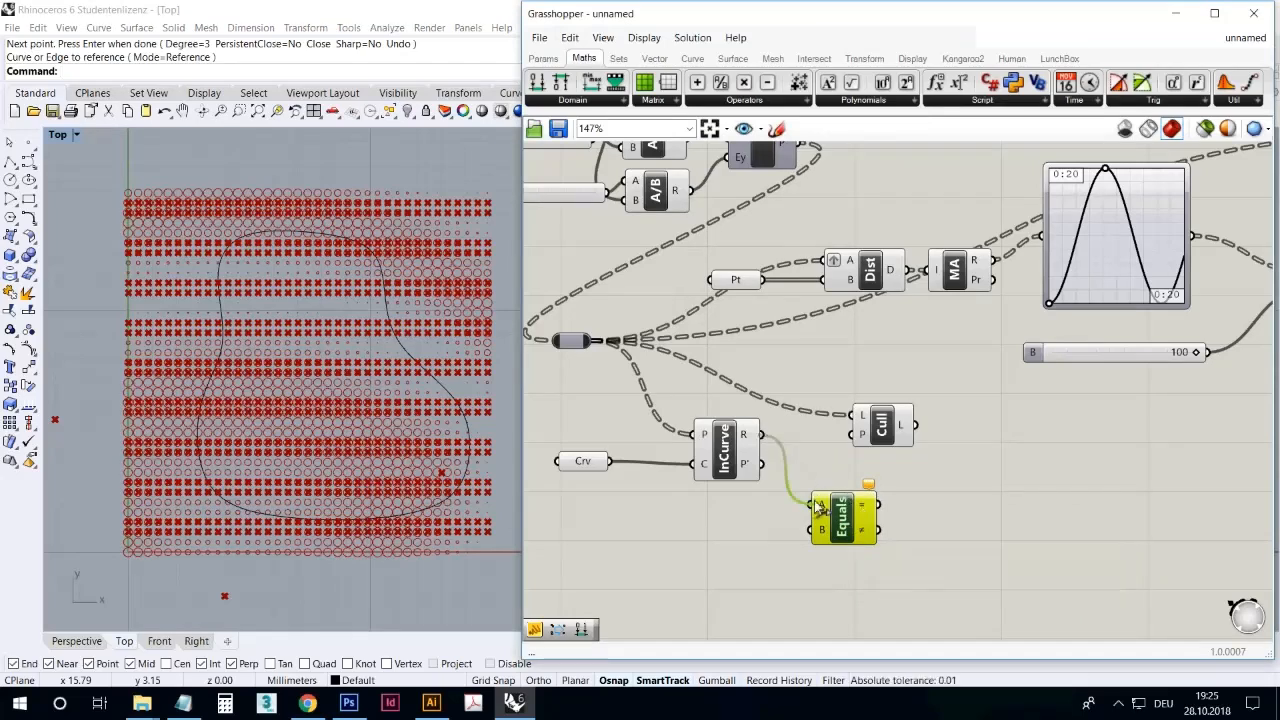
Add a small panel containing 2 and connect it to the Equality component's B input
left_click(532, 631)
left_click(706, 562)
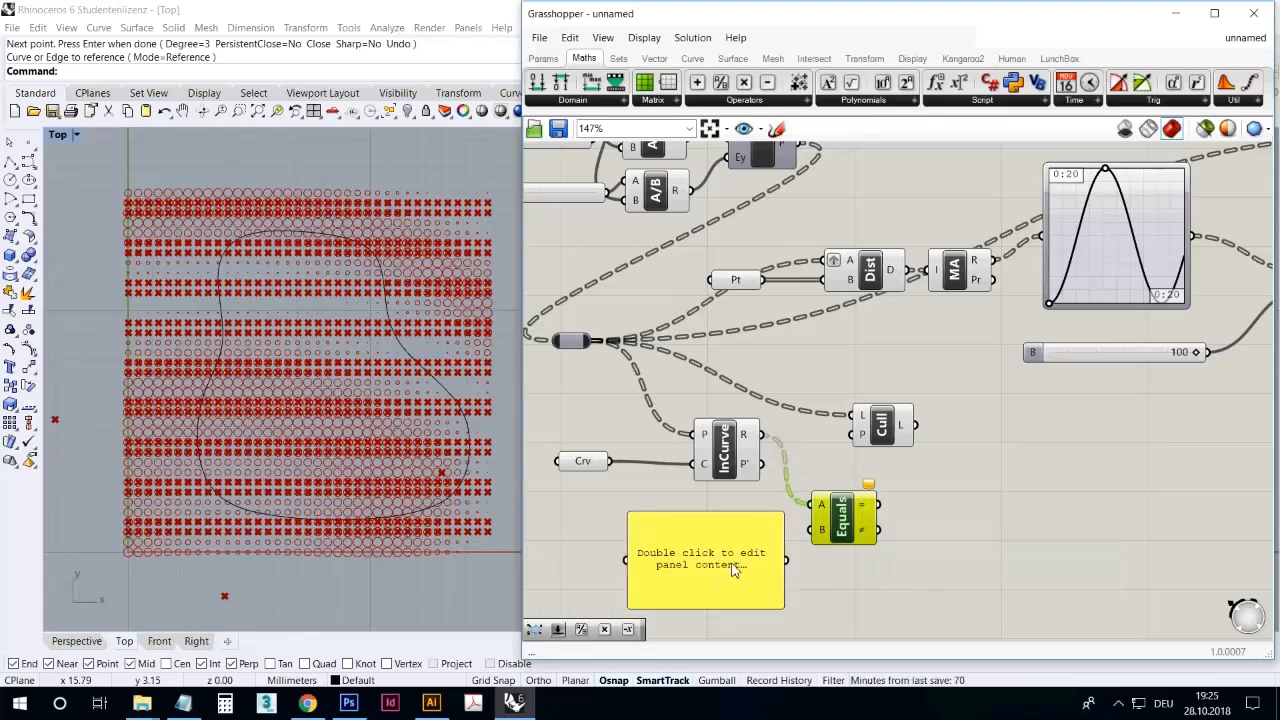
double_click(732, 567)
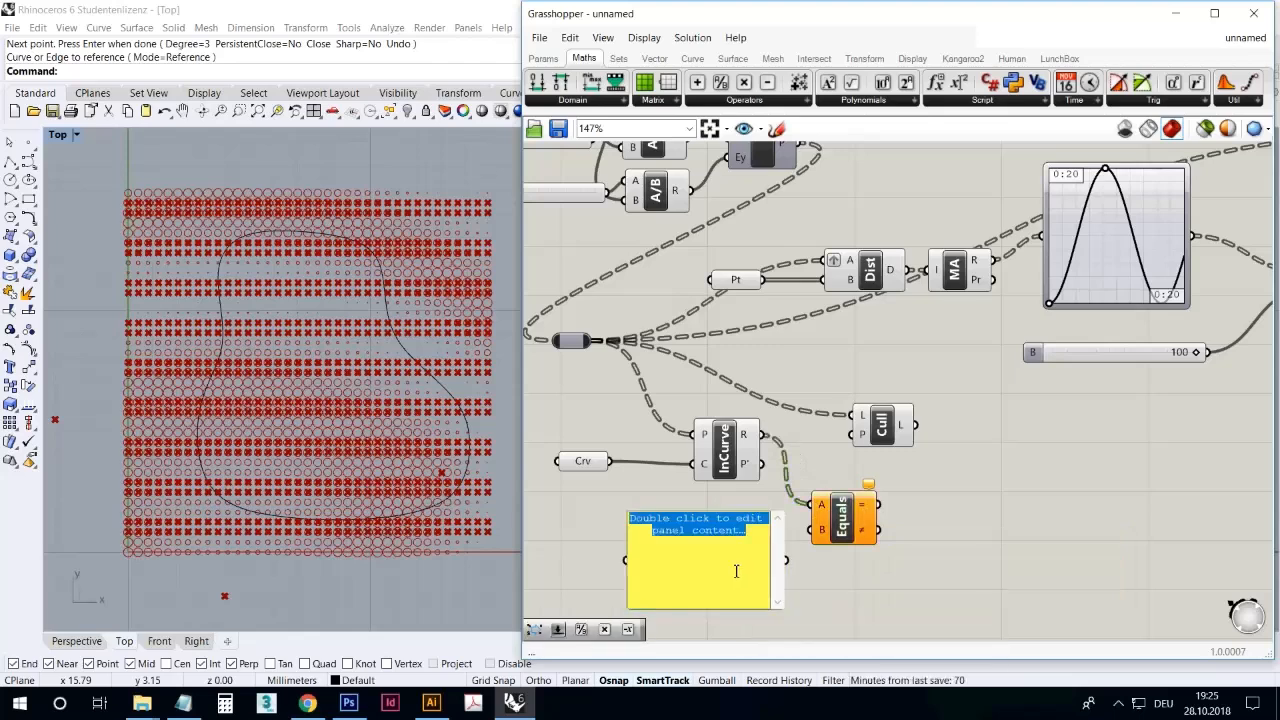
type("2")
left_click(643, 600)
left_click_drag(636, 613, 779, 537)
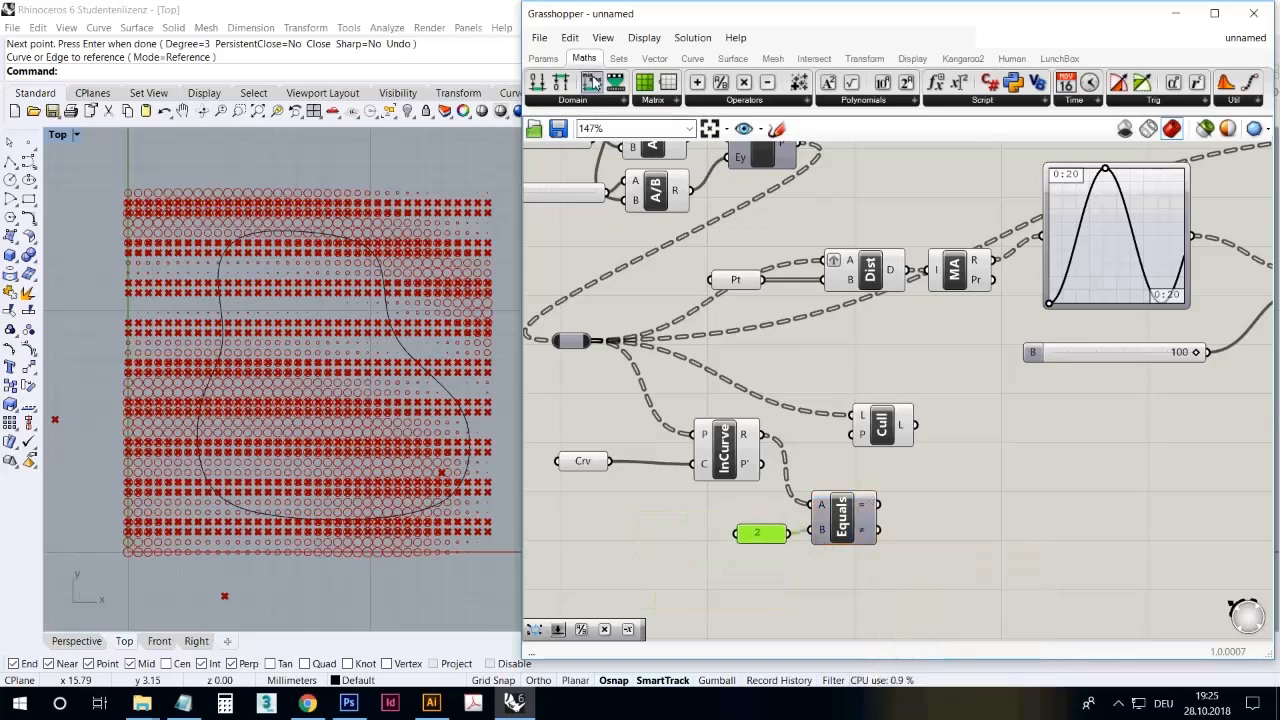
Inspect the Equality component's = output in a temporary panel, then delete that panel
left_click(543, 58)
left_click_drag(938, 84, 975, 568)
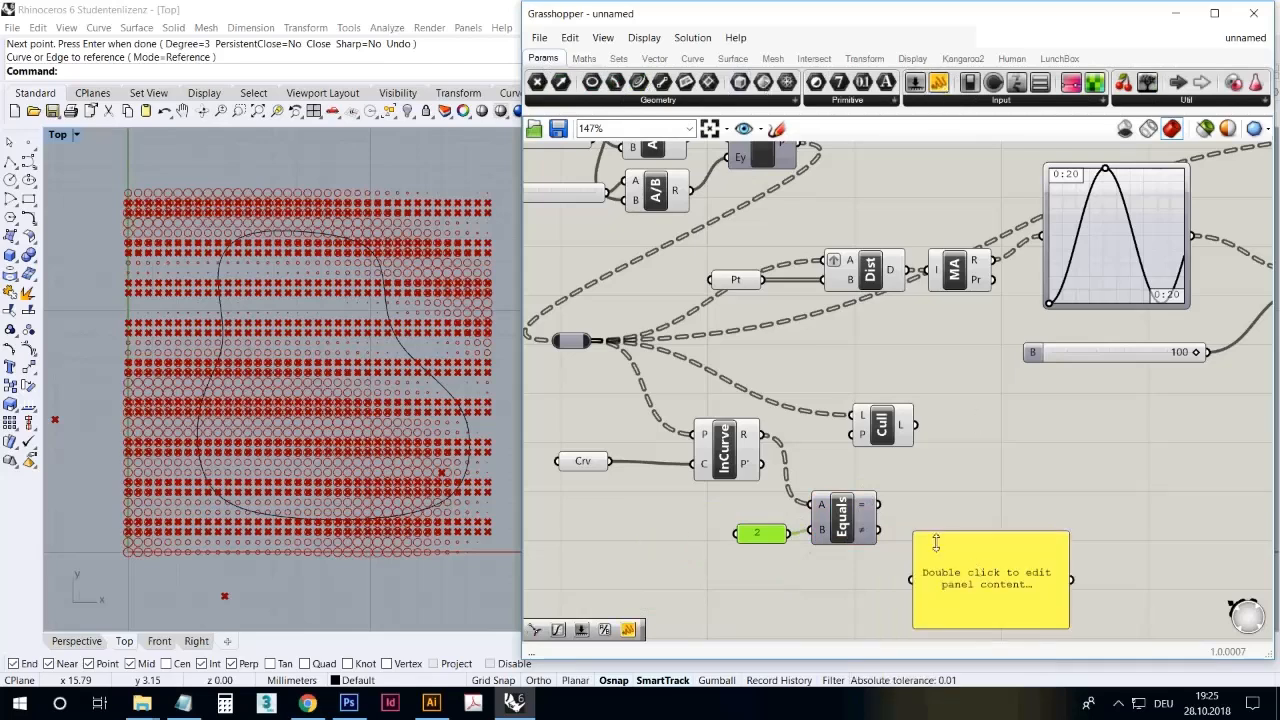
left_click_drag(878, 504, 912, 580)
mouse_move(990, 617)
left_mouse_down()
mouse_move(998, 538)
mouse_move(1009, 620)
left_mouse_up()
left_click_drag(1078, 462, 1074, 514)
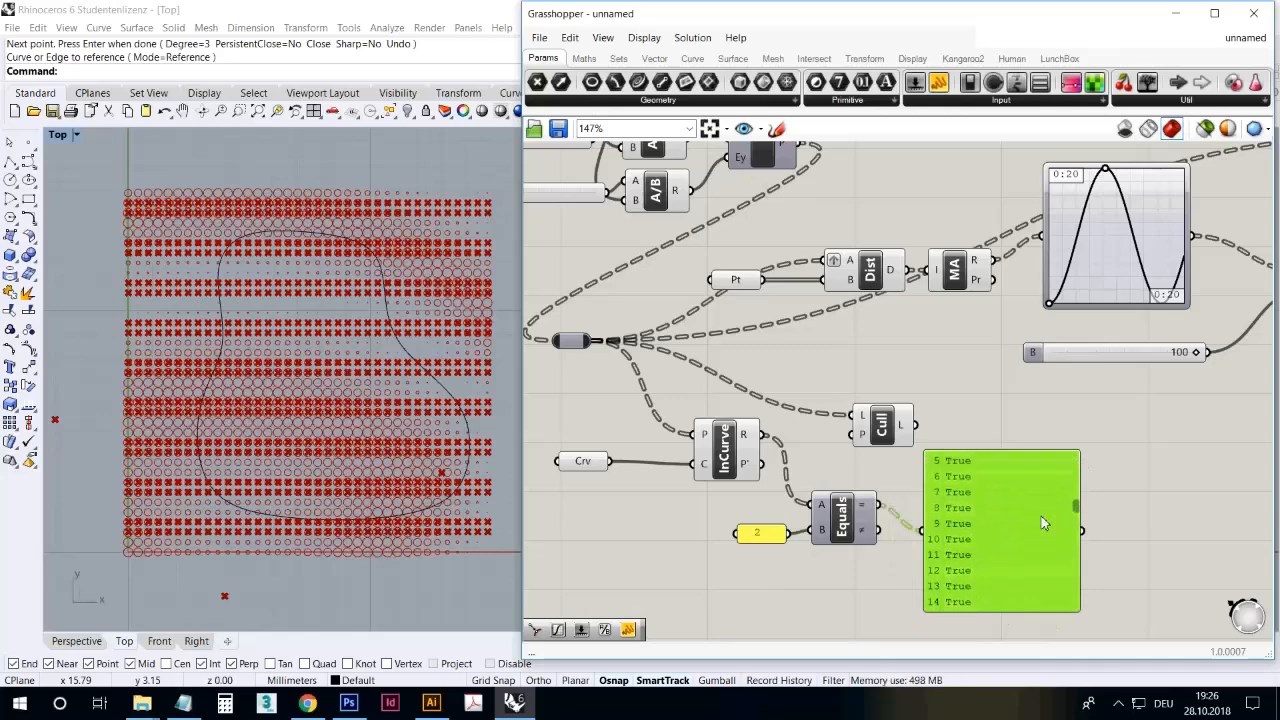
key("Delete")
Connect the Equality component's = output to the Cull Pattern component's P input
left_click_drag(888, 510, 928, 420)
left_click(940, 458)
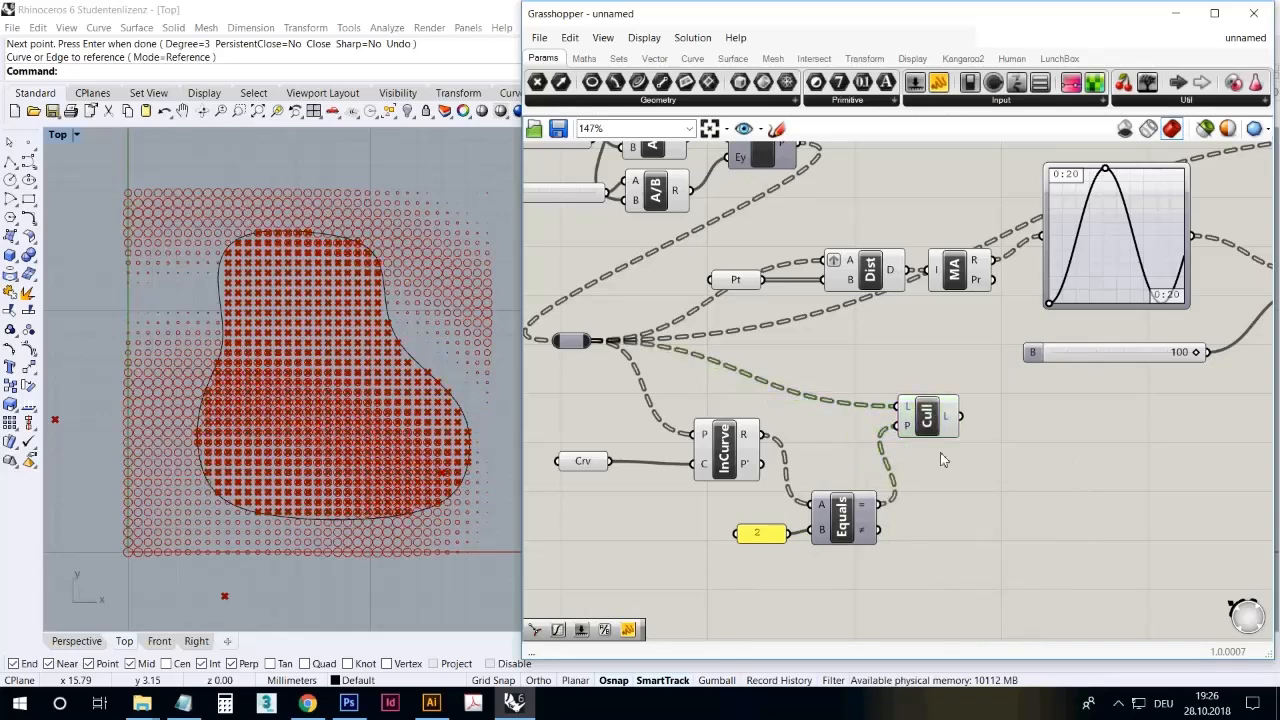
scroll(848, 451, "down", 2)
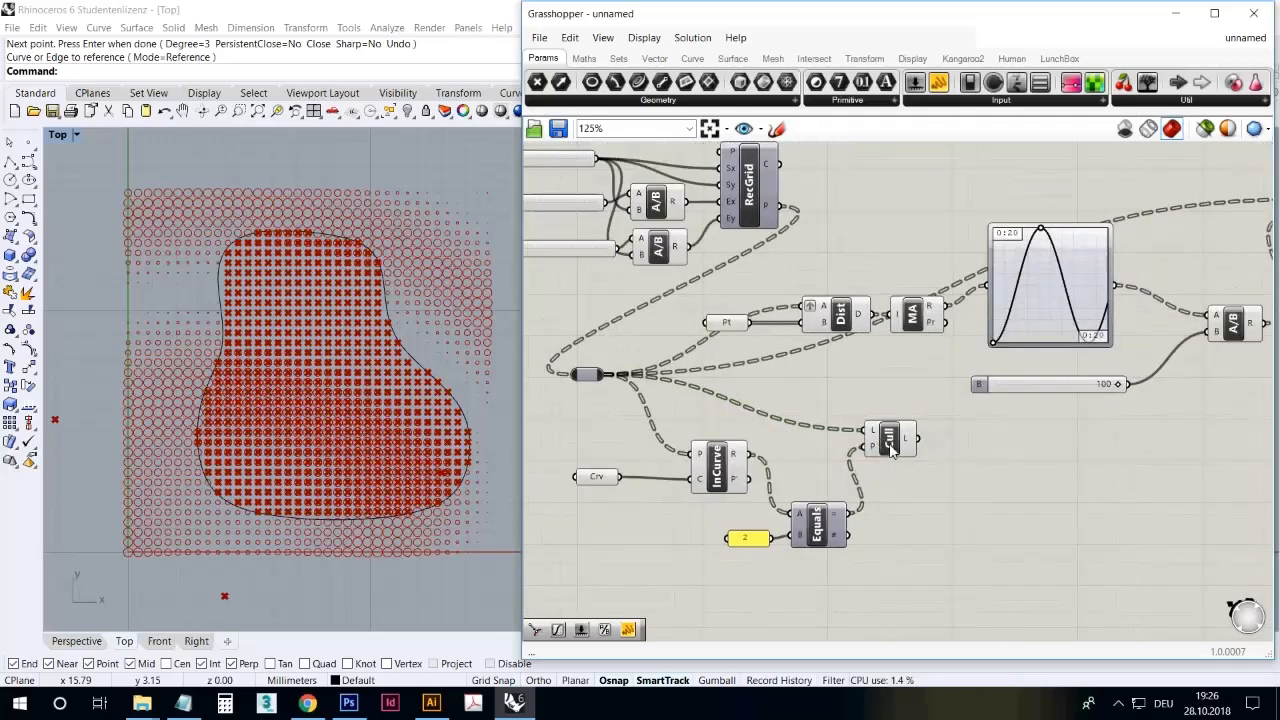
left_click(889, 448)
left_click(948, 497)
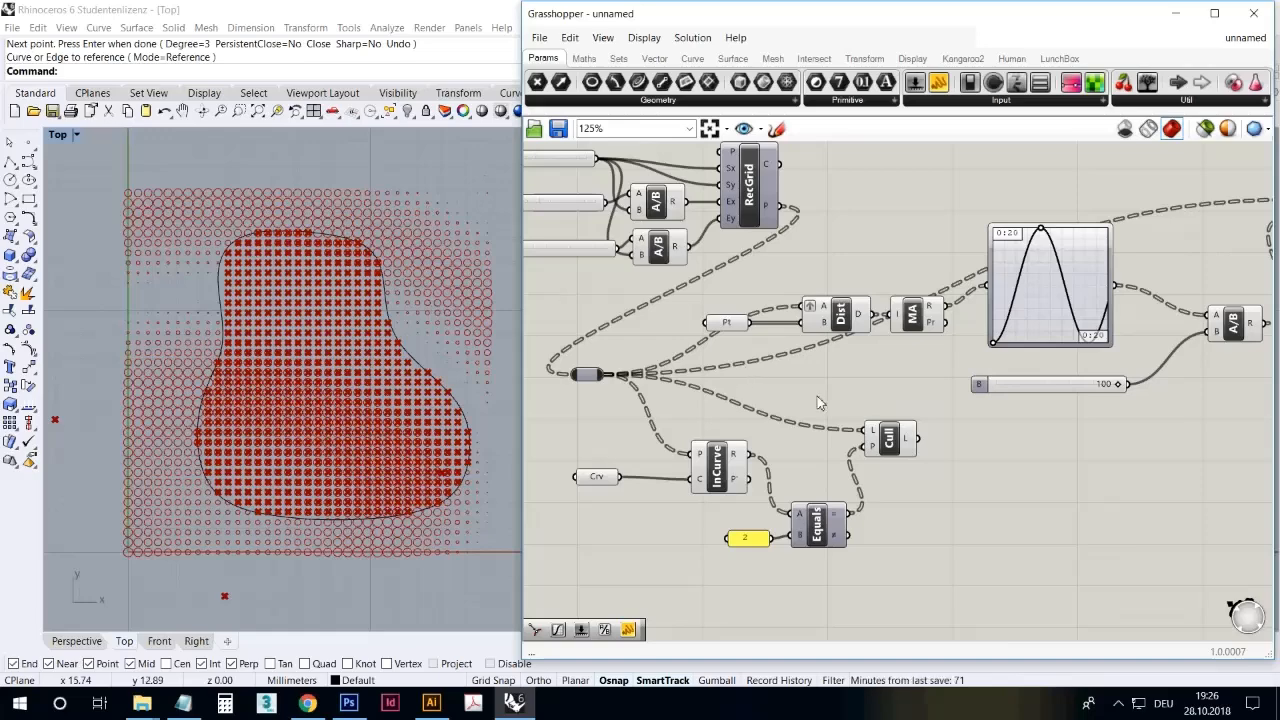
Replace the Circle component's P input with the culled points from Cull Pattern's L output
scroll(746, 374, "down", 3)
left_click(845, 437)
left_click_drag(848, 437, 838, 429)
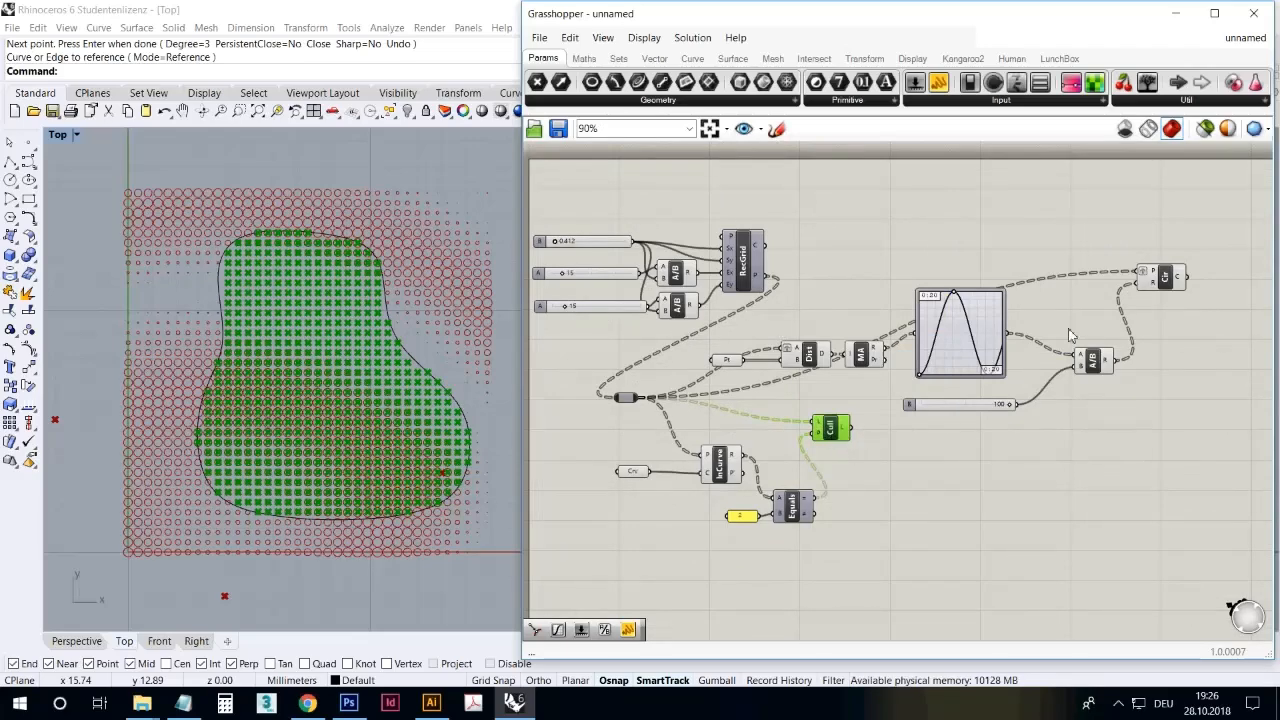
left_click(1172, 278)
left_click(895, 416)
left_click_drag(848, 428, 1142, 274)
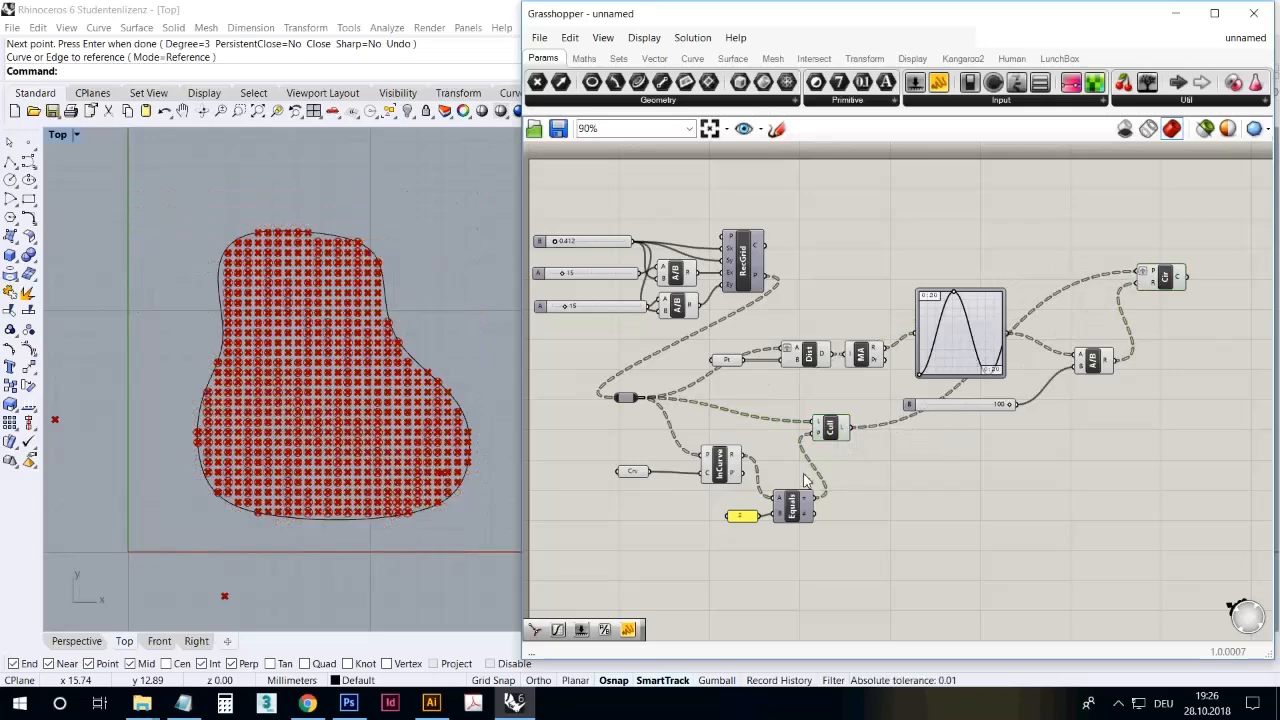
Turn off the preview of the Cull Pattern component
left_click(832, 430)
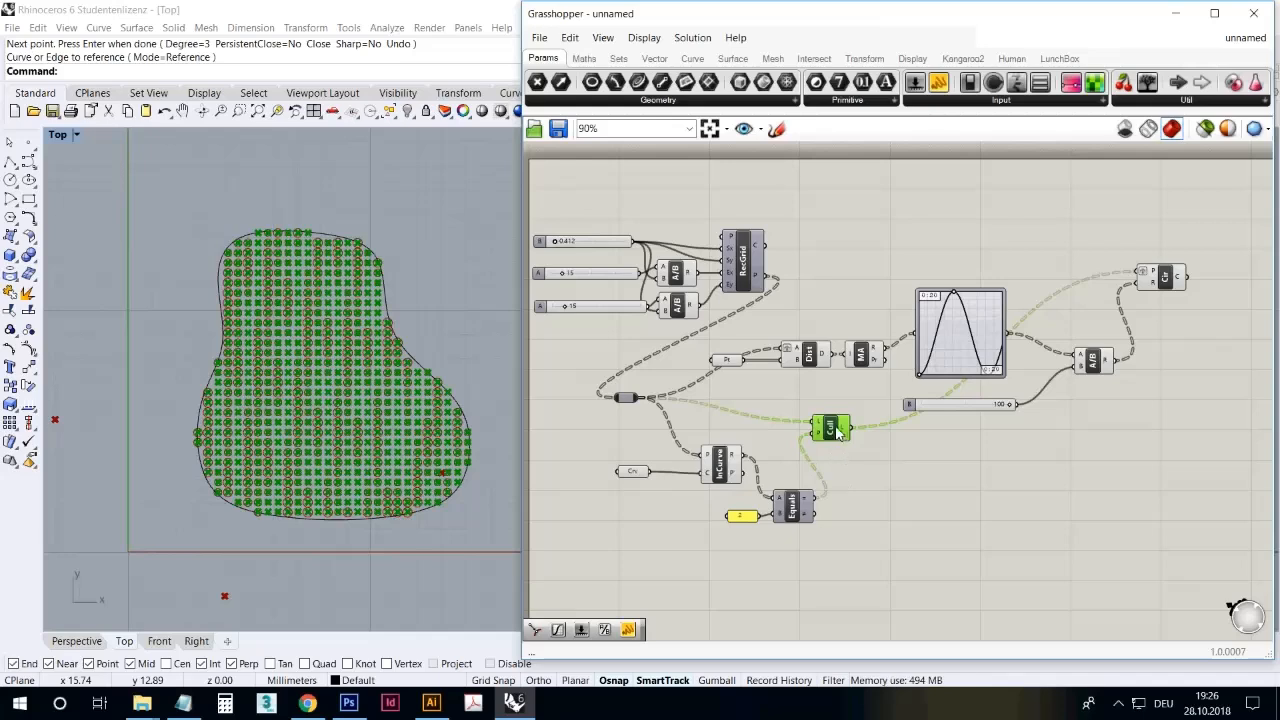
right_click(832, 430)
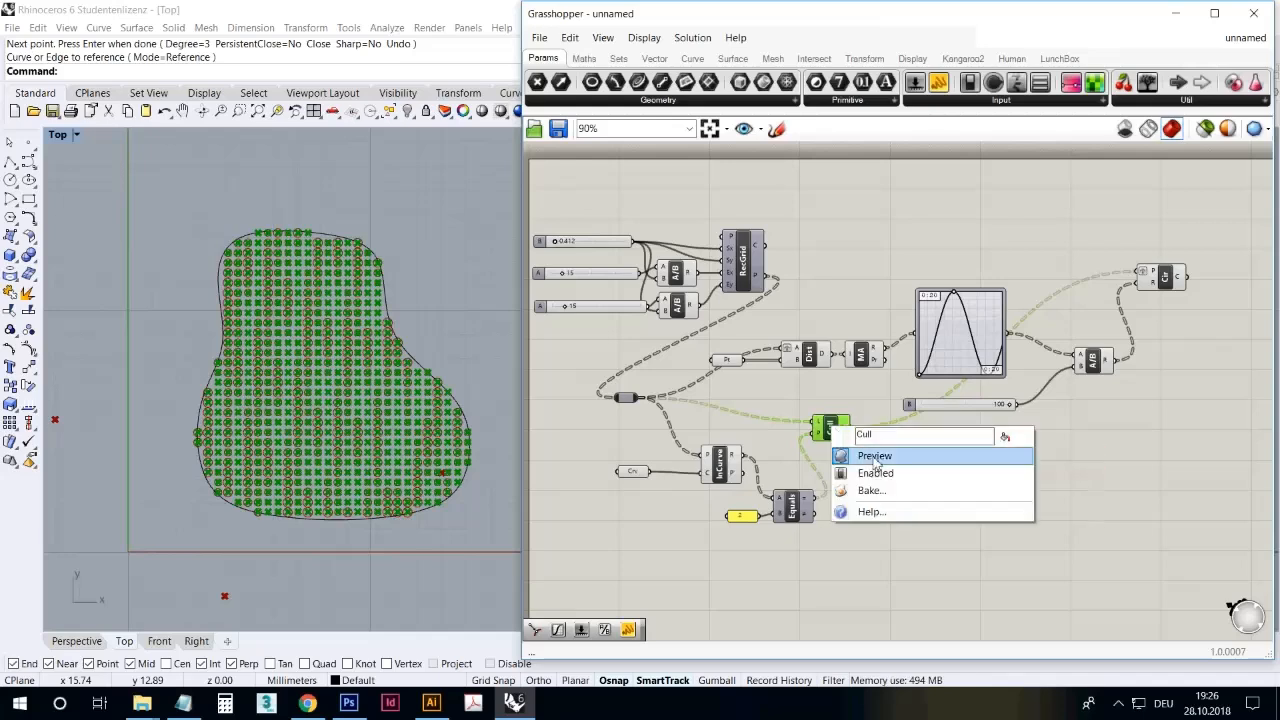
left_click(866, 452)
left_click(875, 467)
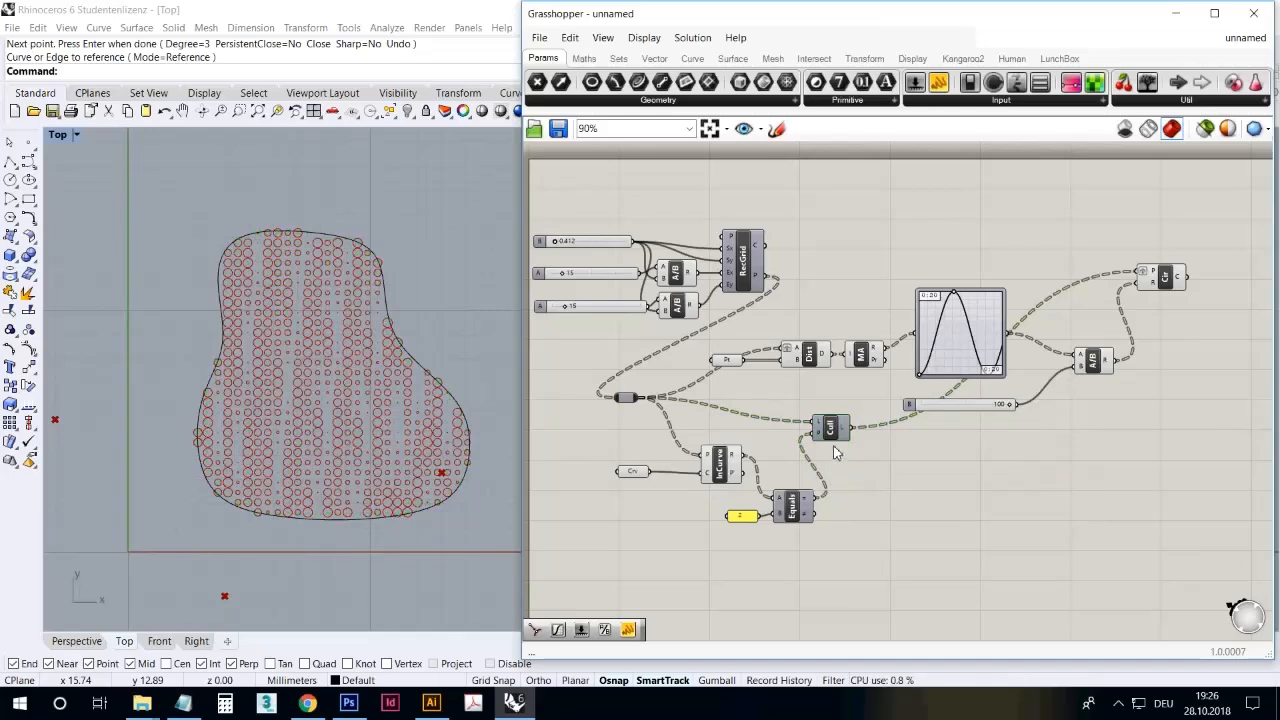
Replace the Distance component's A input with Cull Pattern's output and nudge the Cull Pattern component down and left
left_click(798, 356)
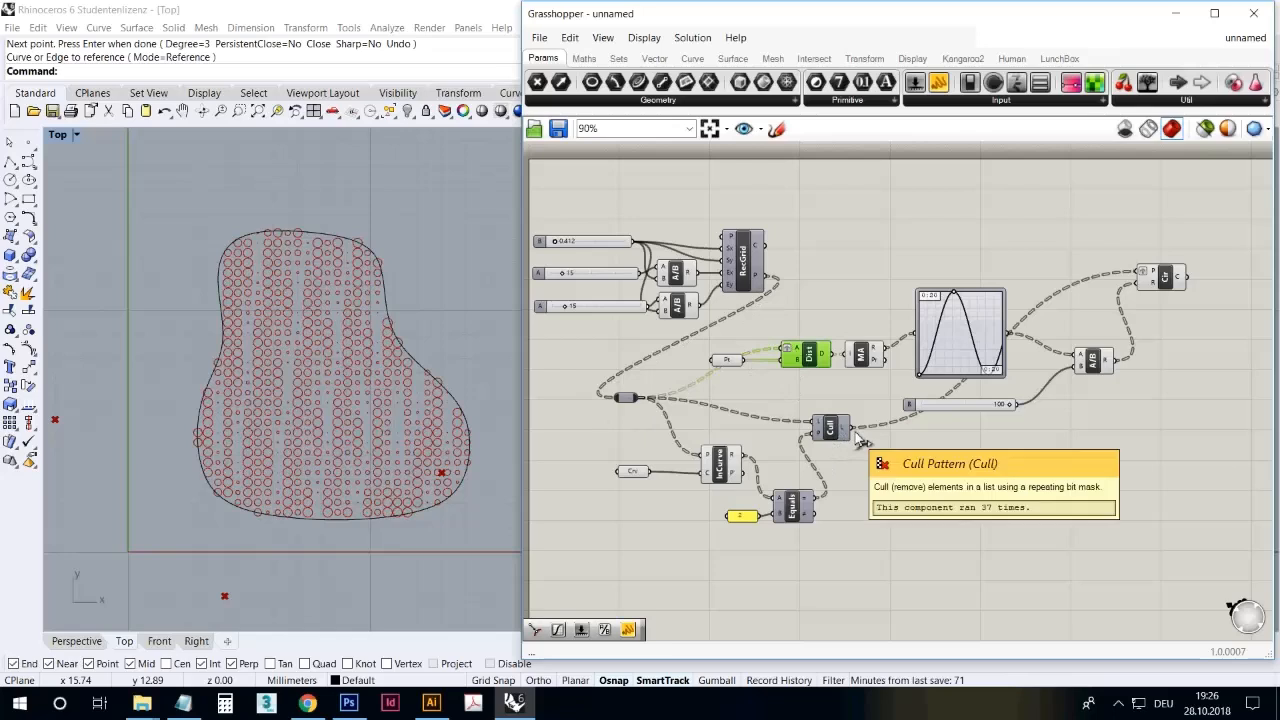
left_click_drag(850, 428, 792, 357)
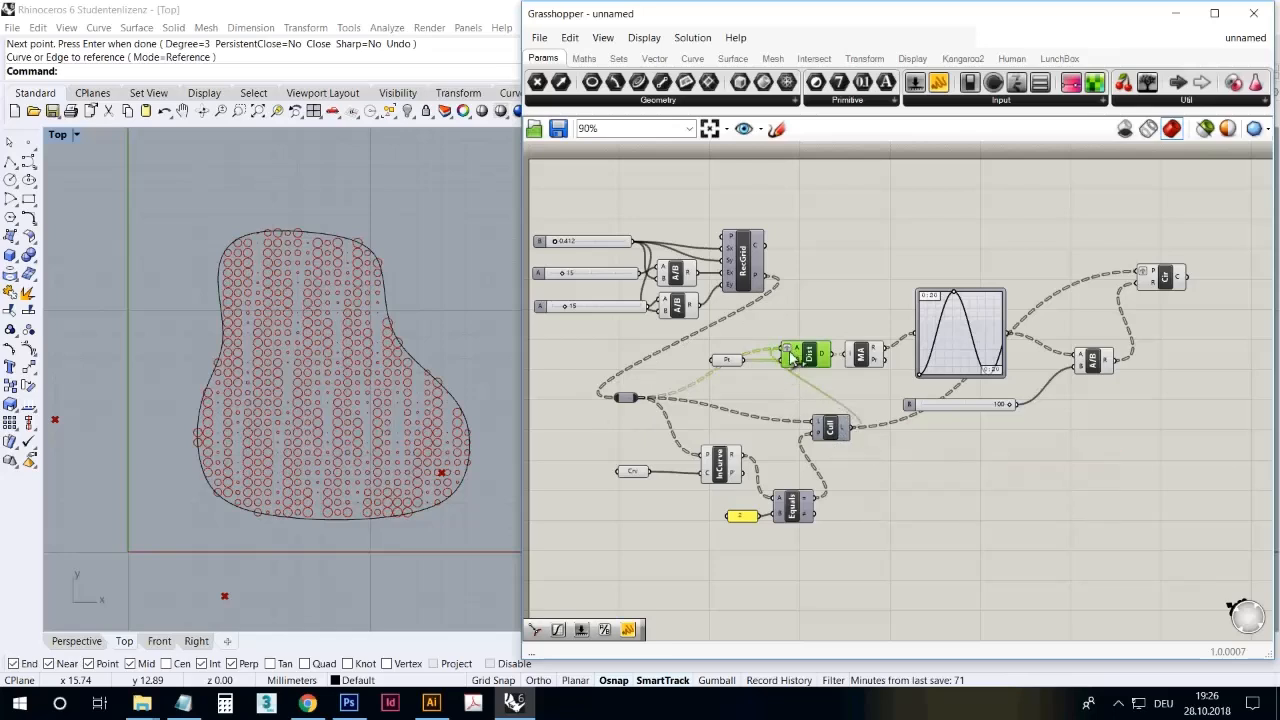
left_click(854, 484)
left_click_drag(832, 433, 818, 442)
left_click(854, 484)
Reshape the boundary curve in the Top viewport by moving its right waist and upper-left control points inward
left_click(444, 384)
left_click(389, 347)
left_click_drag(390, 350, 300, 373)
left_click(298, 240)
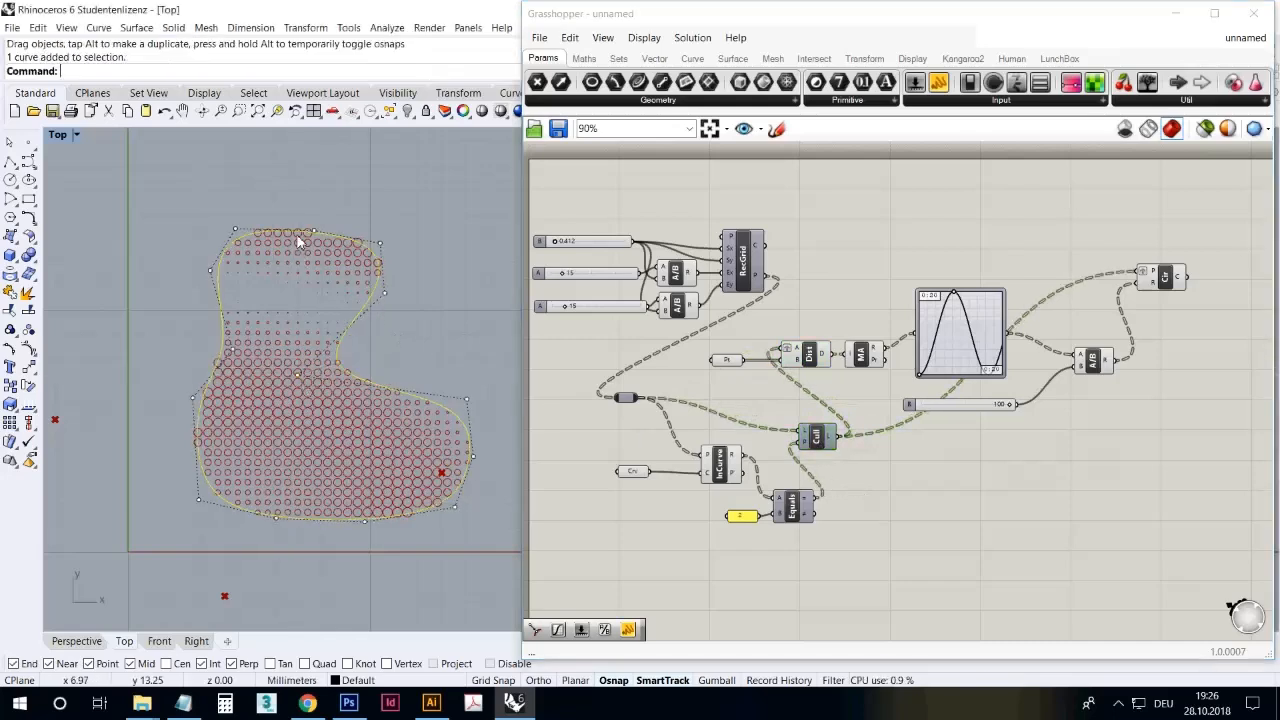
left_click_drag(236, 230, 254, 325)
left_click(283, 320)
left_click(228, 285)
left_click(289, 367)
Move the boundary curve's bottom-middle control point upward and its left waist control point inward
scroll(347, 397, "down", 2)
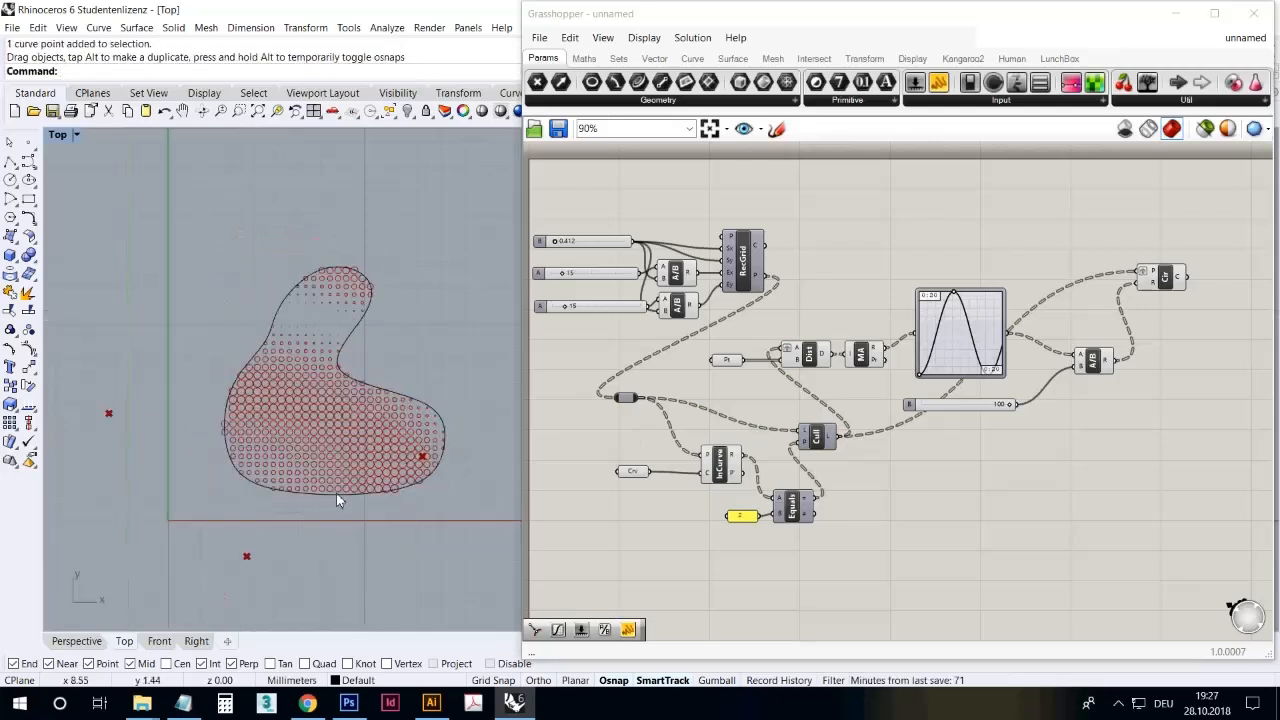
left_click(345, 496)
left_click_drag(360, 503, 330, 446)
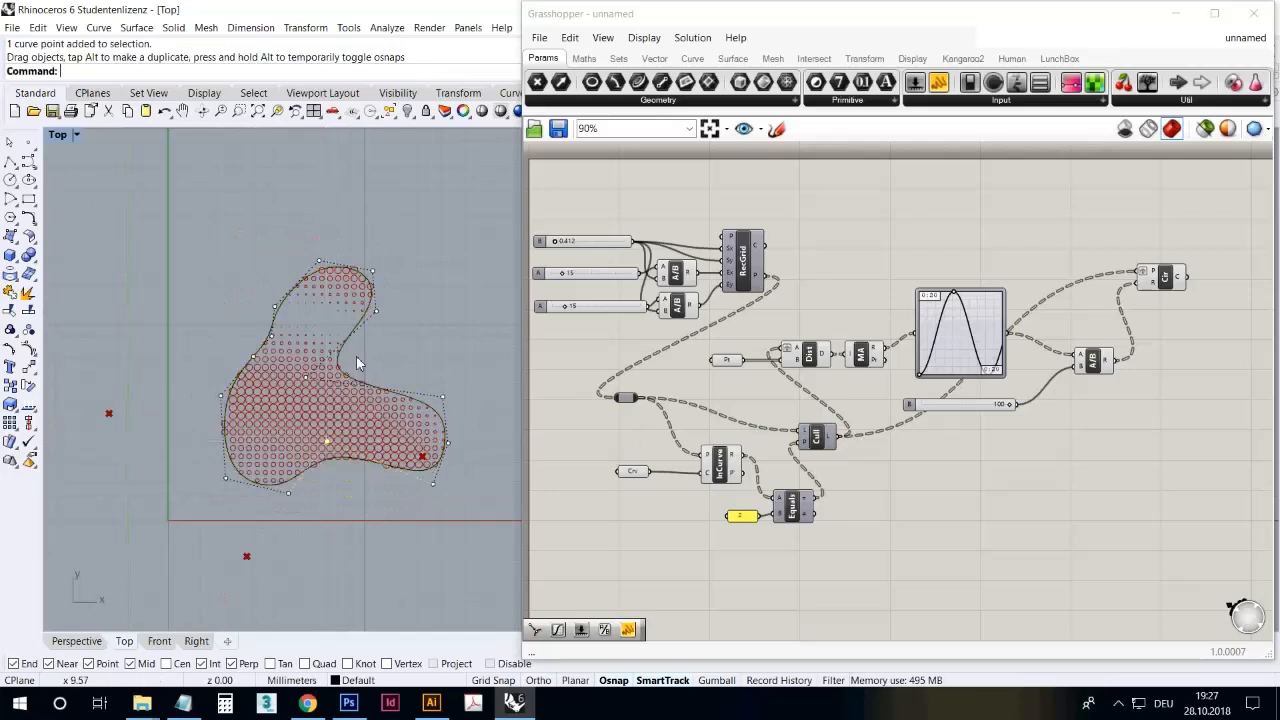
left_click_drag(253, 357, 275, 379)
left_click(251, 330)
Move the Cull Pattern component slightly down and right, above the Equality component, to tidy the definition
left_click(803, 568)
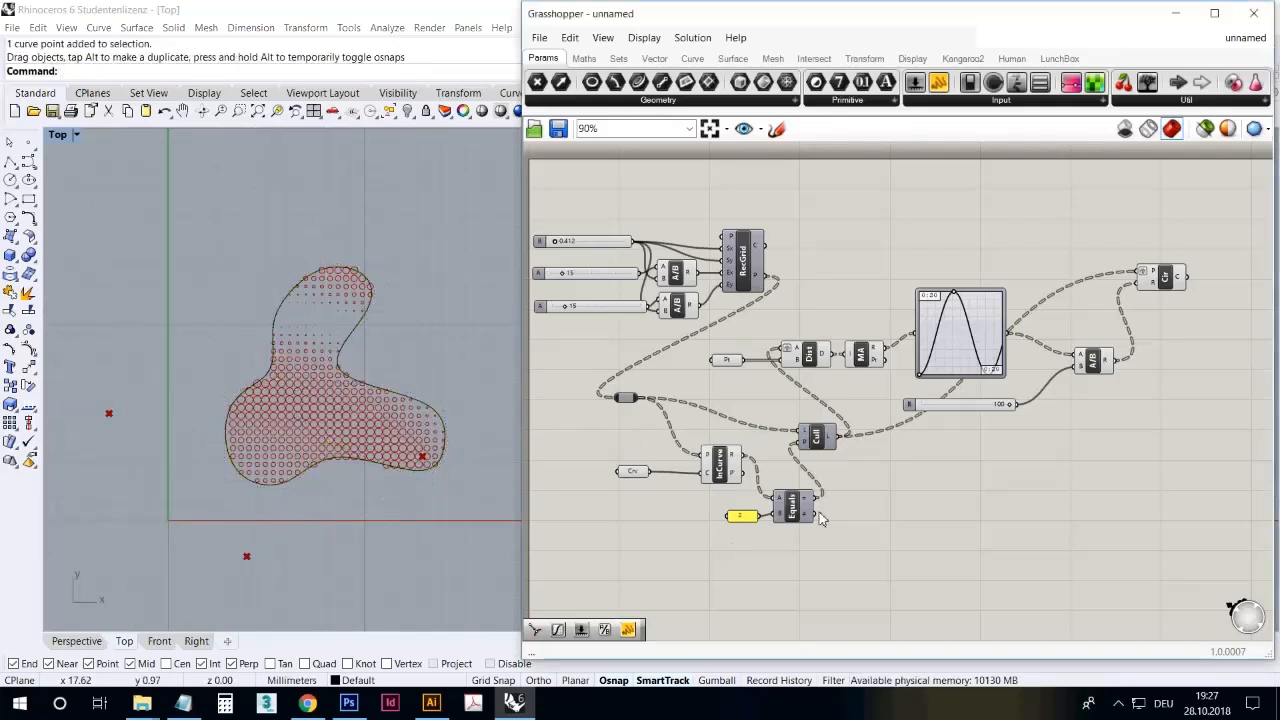
left_click_drag(822, 441, 851, 455)
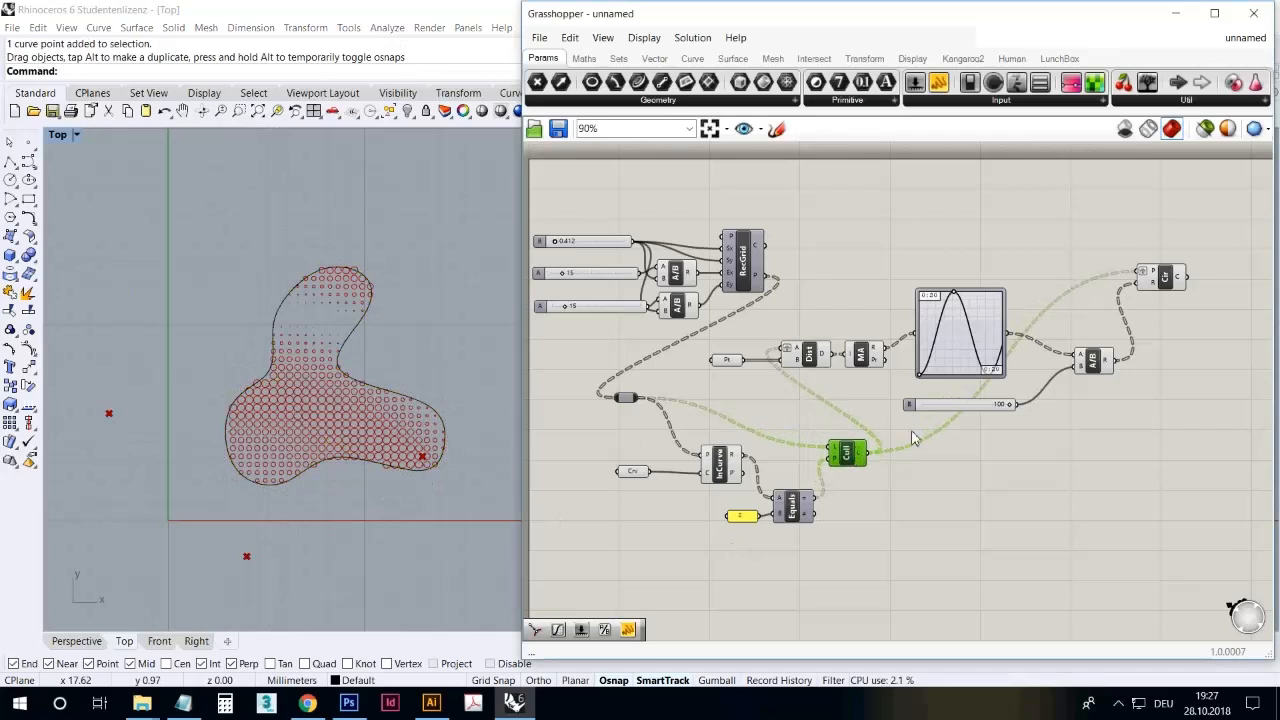
left_click(916, 490)
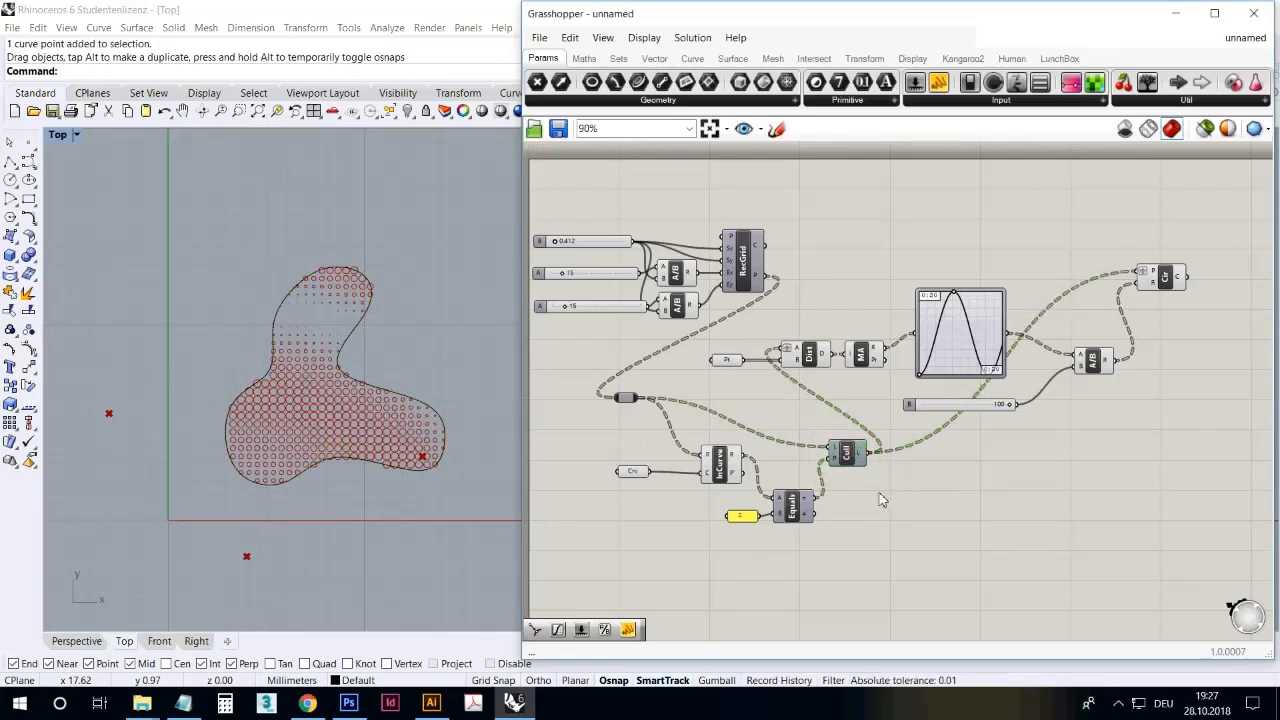
right_click_drag(869, 509, 851, 499)
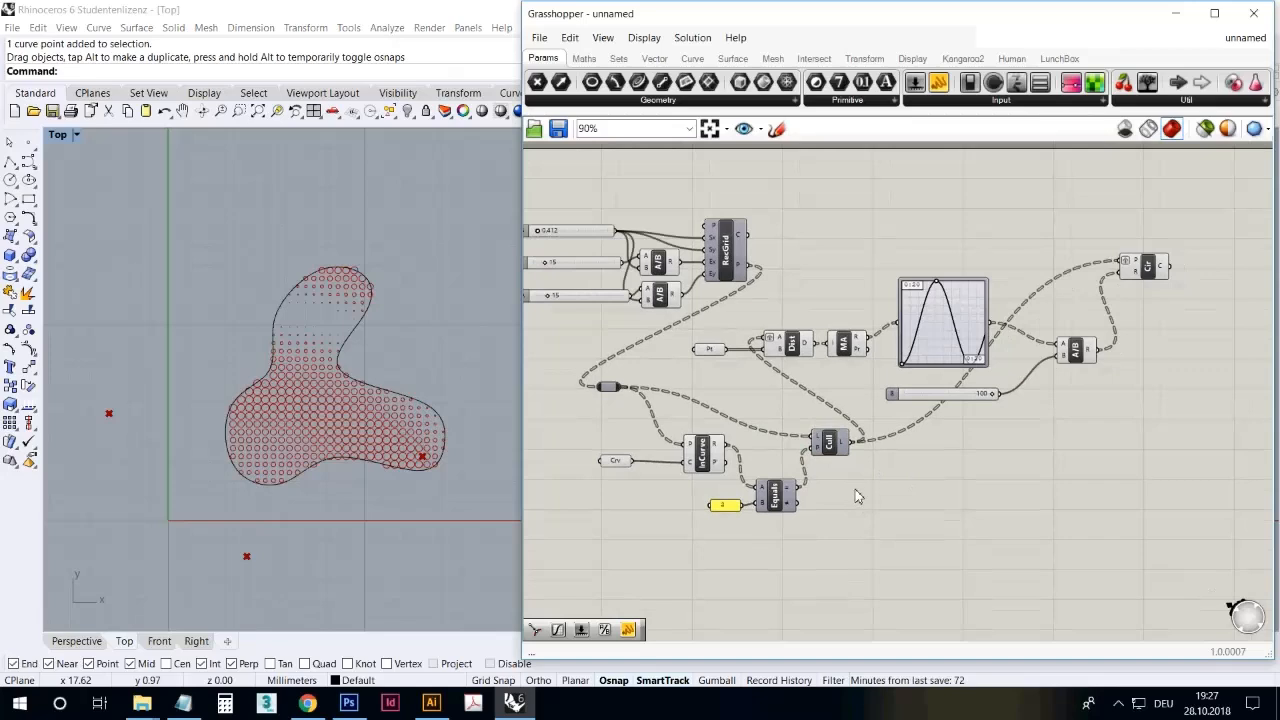
Add a second Graph Mapper below the existing one and set its graph type to Bezier
left_click(958, 348)
left_click(956, 475)
double_click(958, 483)
type("graph")
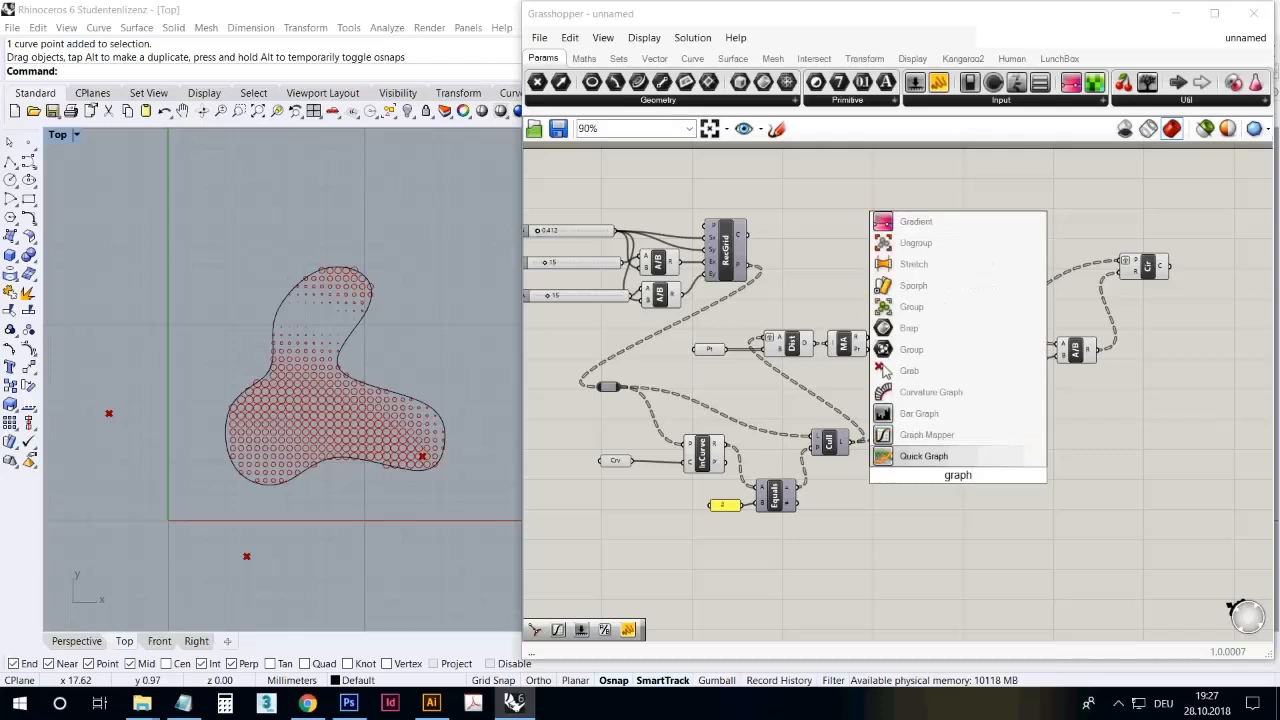
left_click(960, 436)
left_click(958, 481)
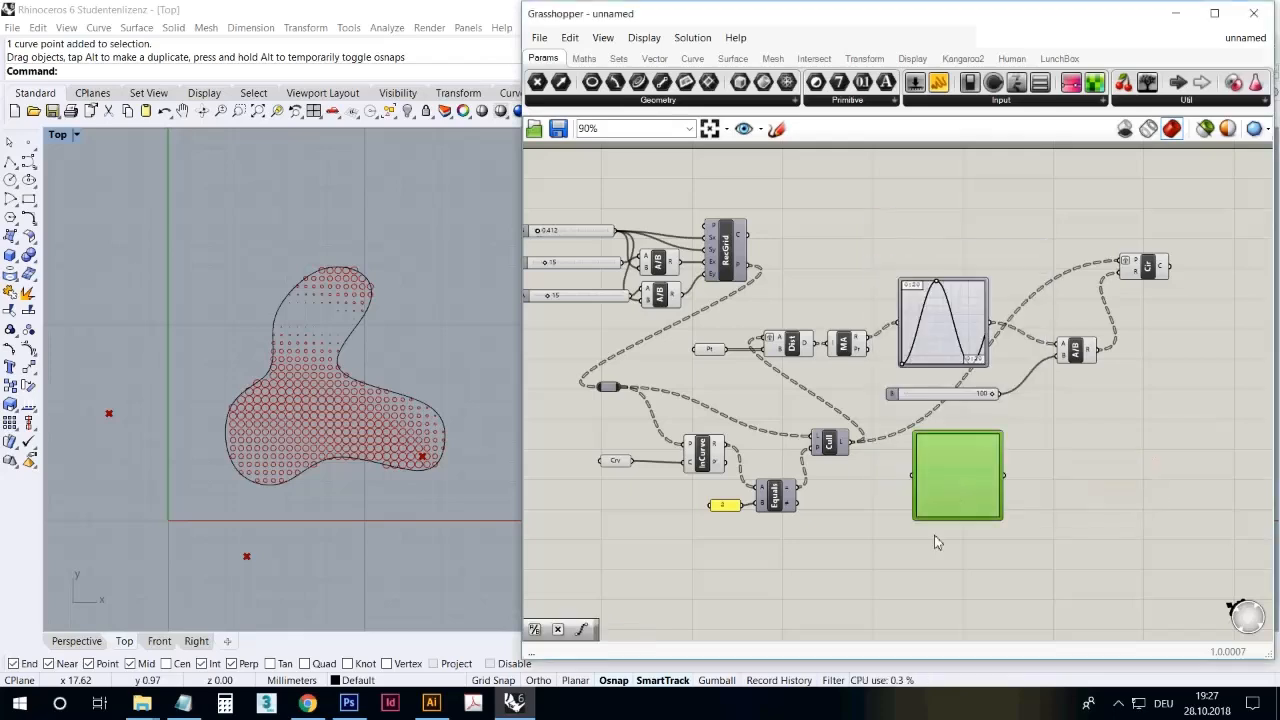
right_click(959, 488)
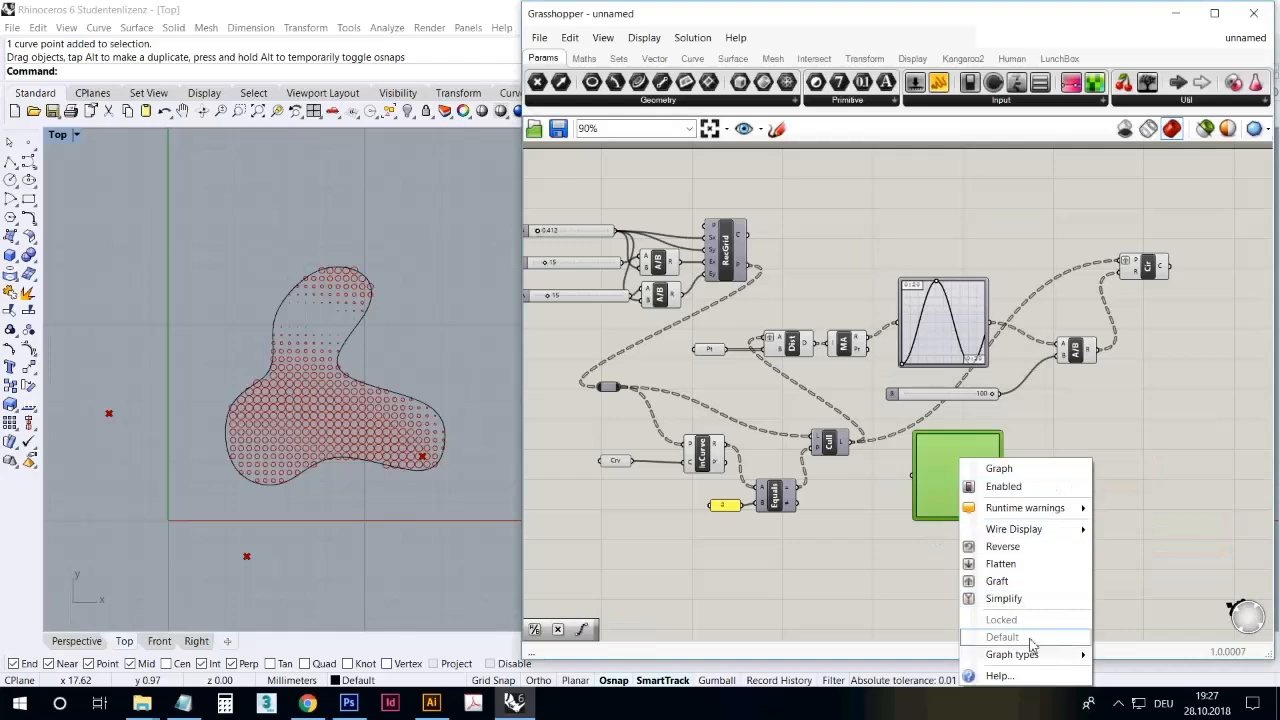
mouse_move(1040, 654)
left_click(1099, 504)
left_click(1099, 503)
Bend the new Bezier graph downward by lowering its upper handle and pulling its lower handle onto the baseline
left_click_drag(937, 500, 966, 507)
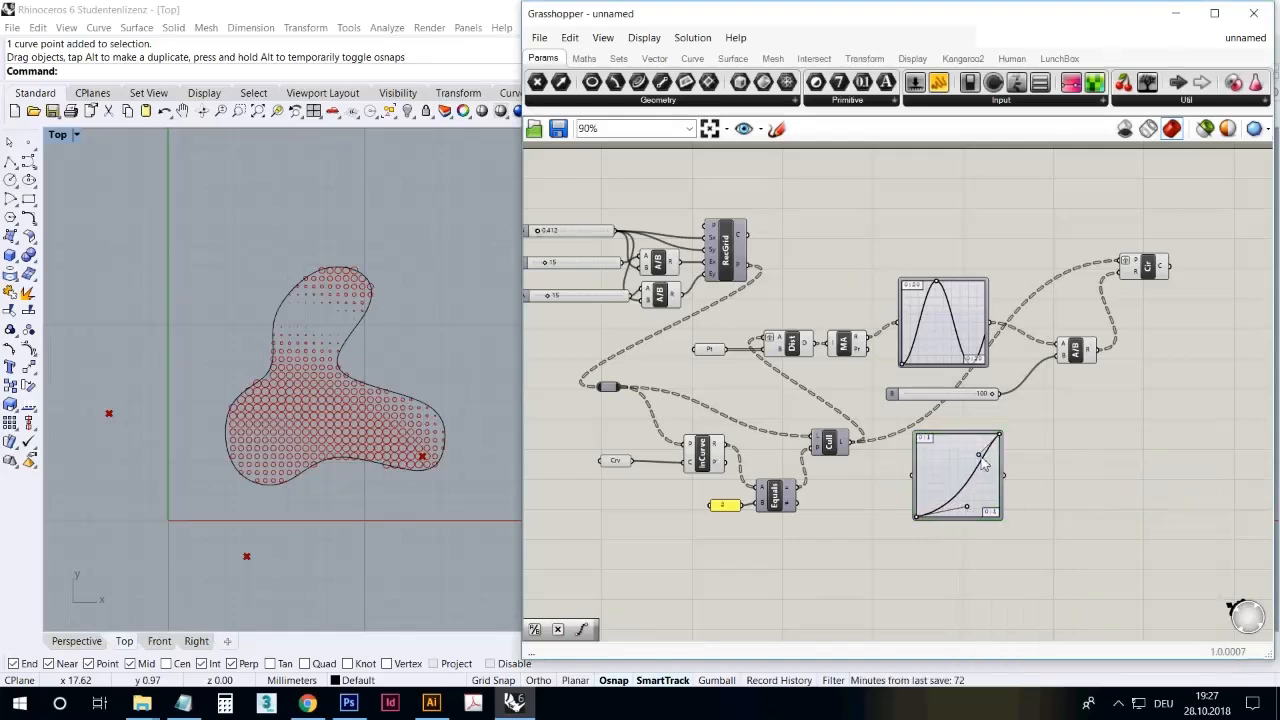
left_click_drag(980, 455, 990, 476)
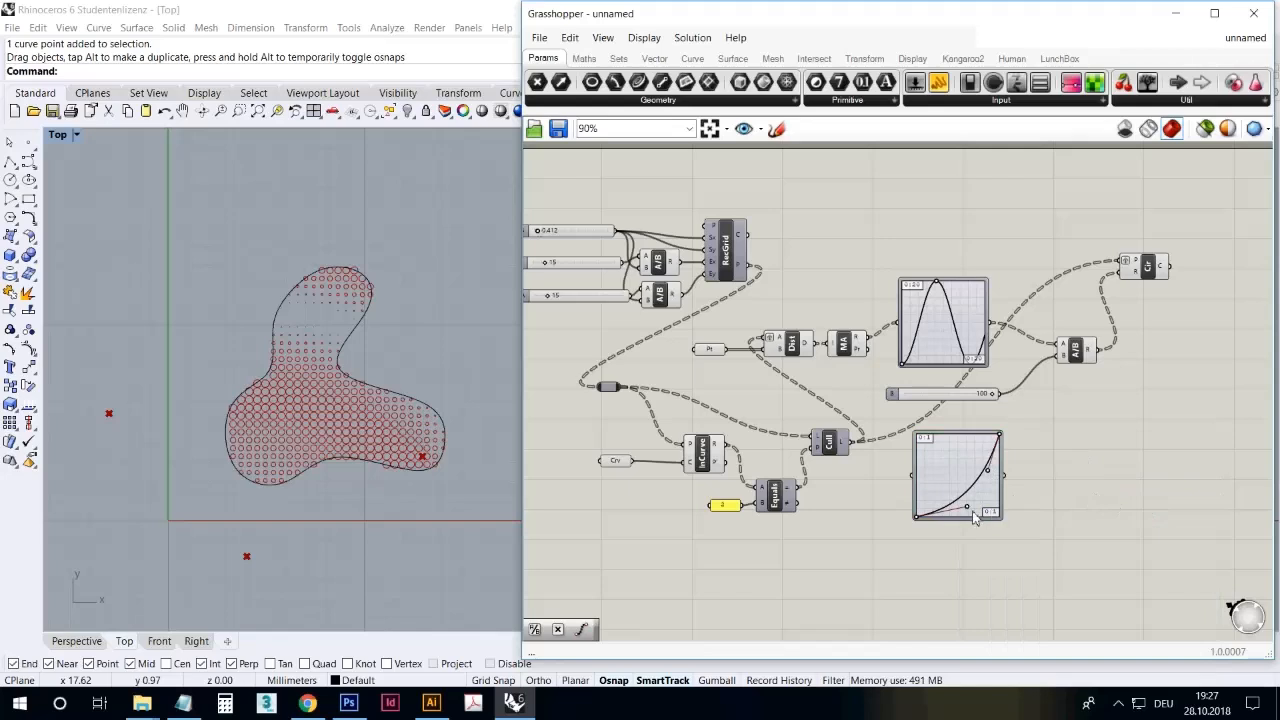
scroll(971, 522, "up", 3)
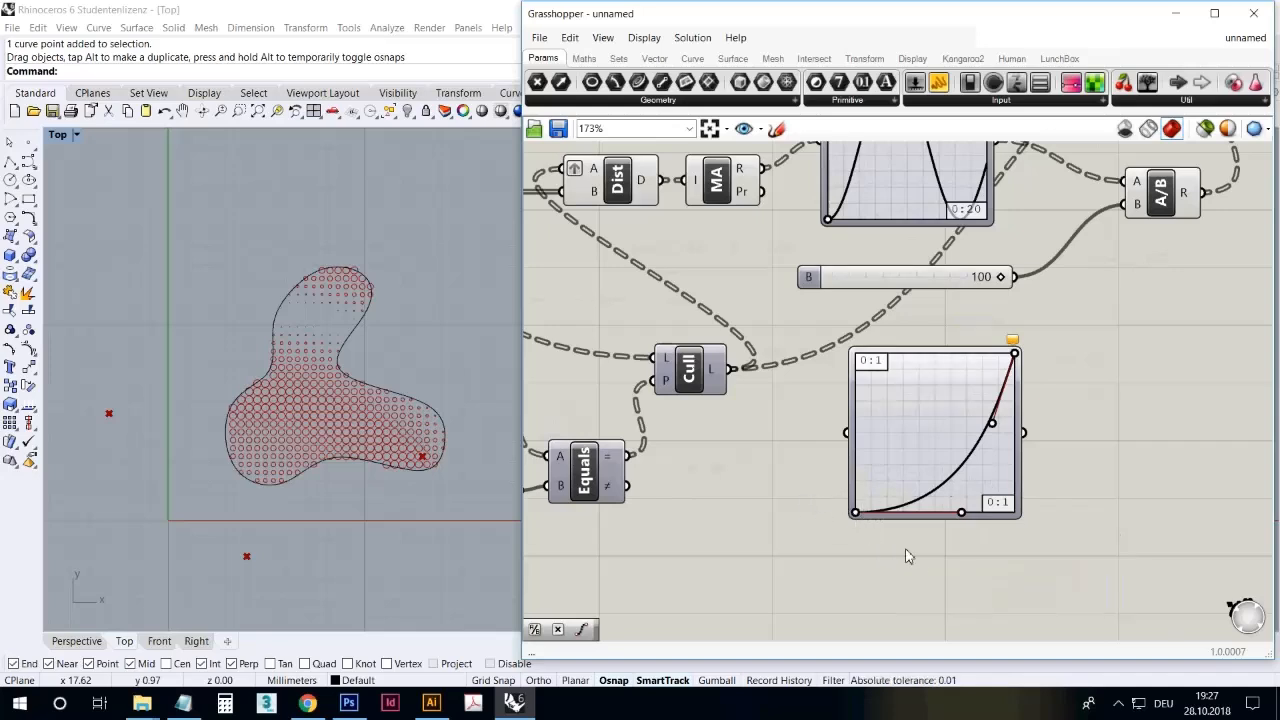
Set the new Graph Mapper's upper X limit to 5 in the Graph Editor and shift the mapper slightly to the right
right_click(963, 470)
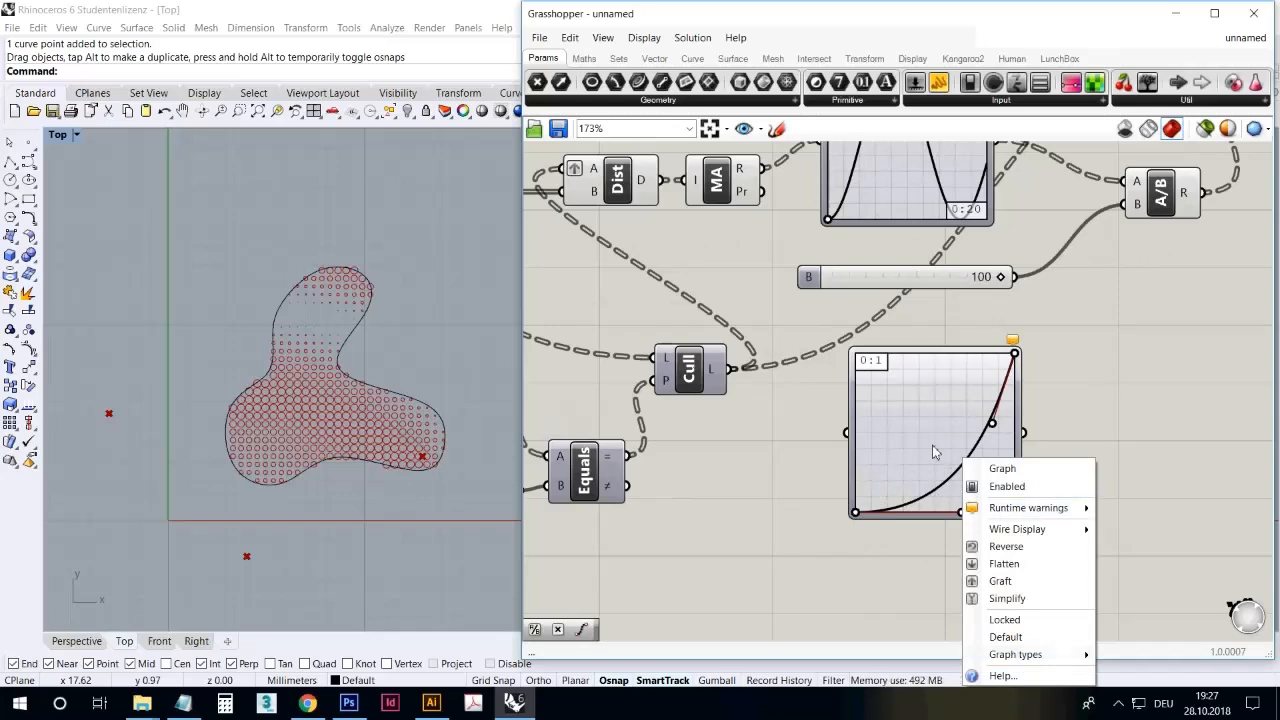
left_click(957, 482)
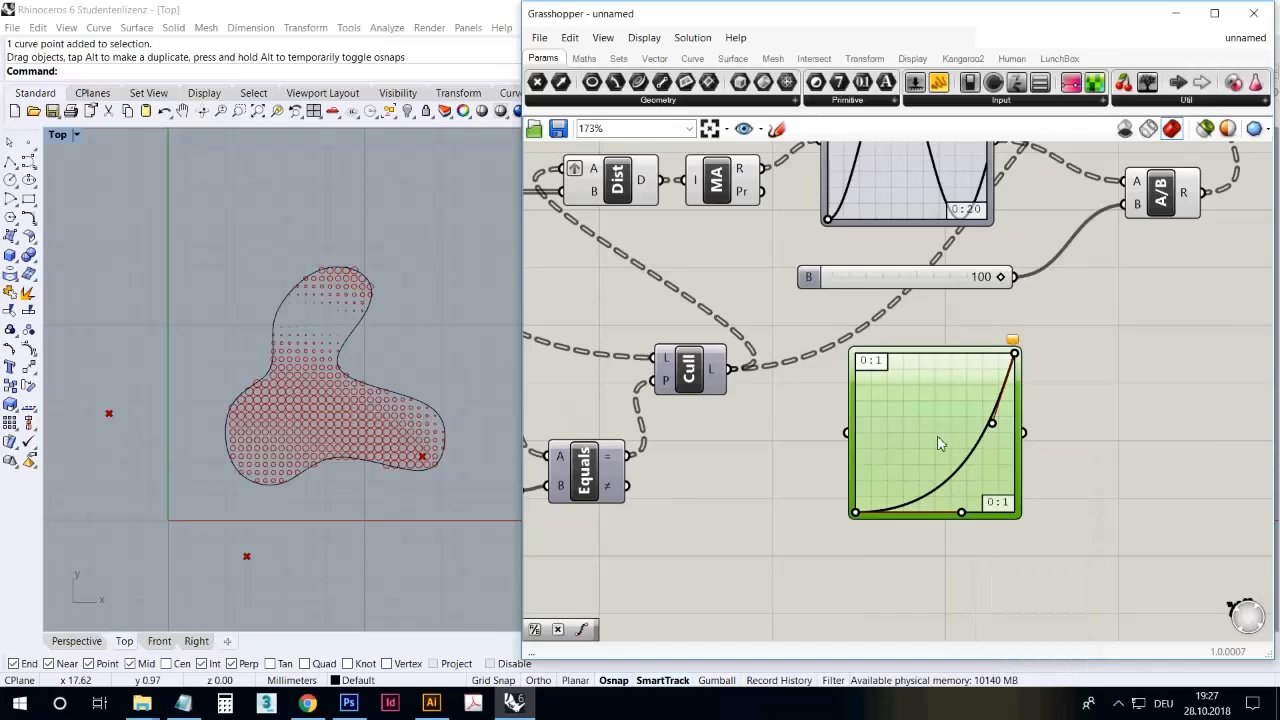
double_click(942, 441)
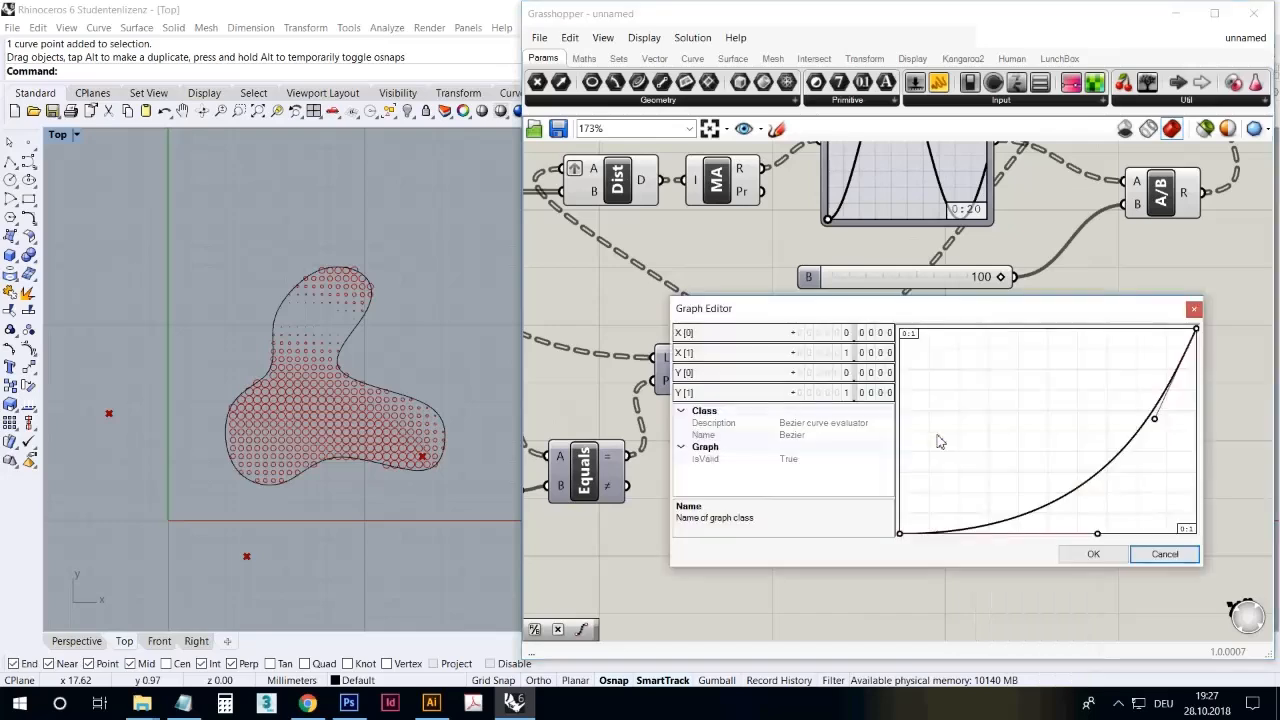
double_click(845, 355)
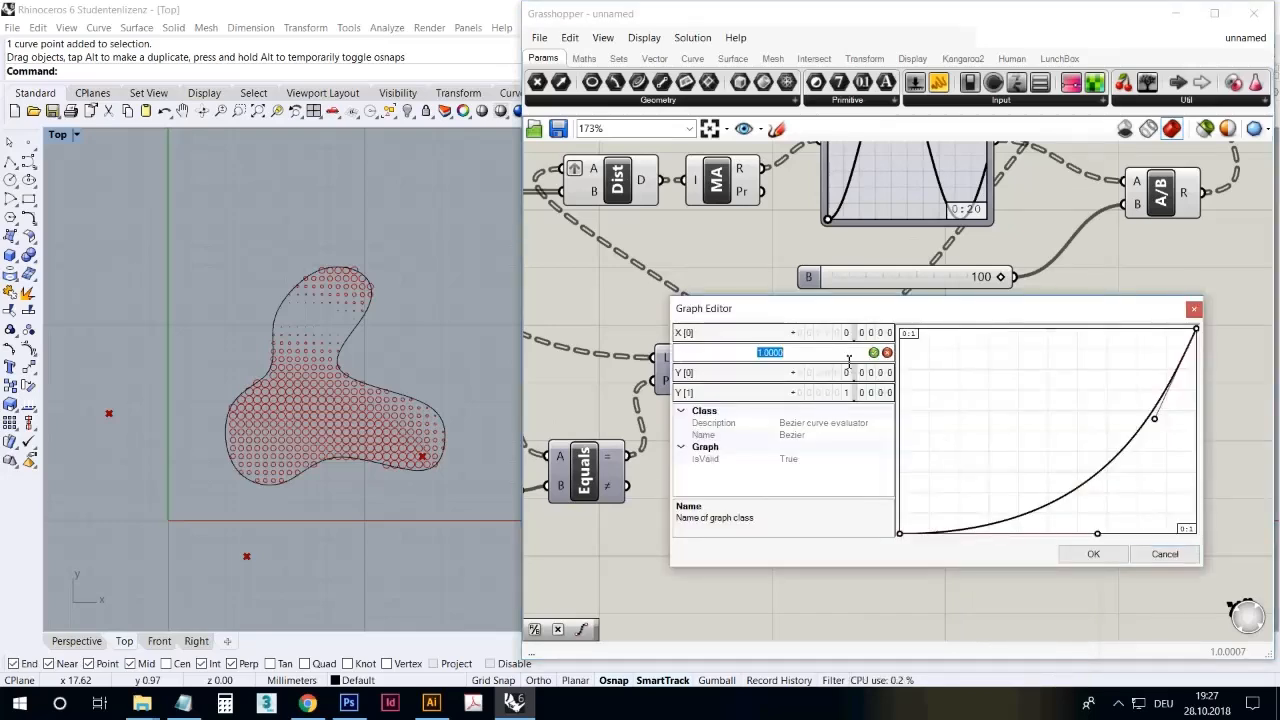
left_click(1080, 555)
left_click(1043, 558)
scroll(980, 525, "down", 2)
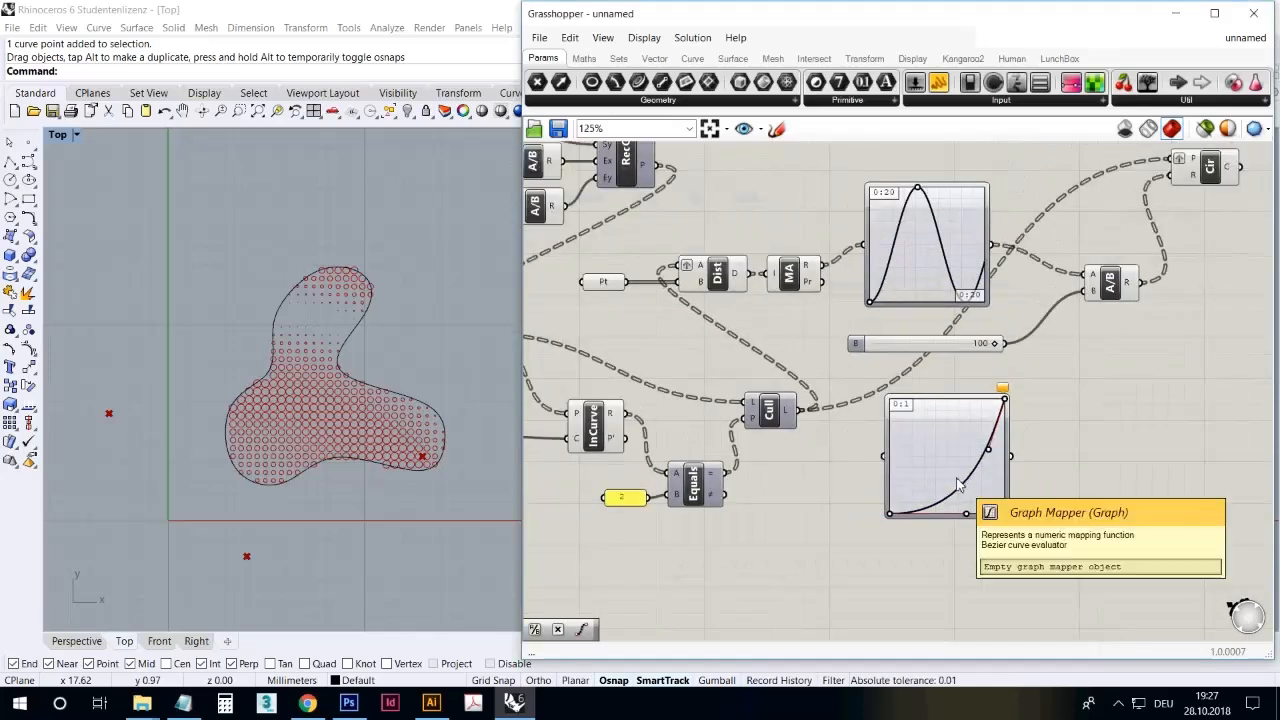
left_click_drag(939, 458, 969, 453)
Add a Curve Closest Point component and feed it Cull Pattern's output as points and the boundary Curve parameter as curve
left_click(857, 476)
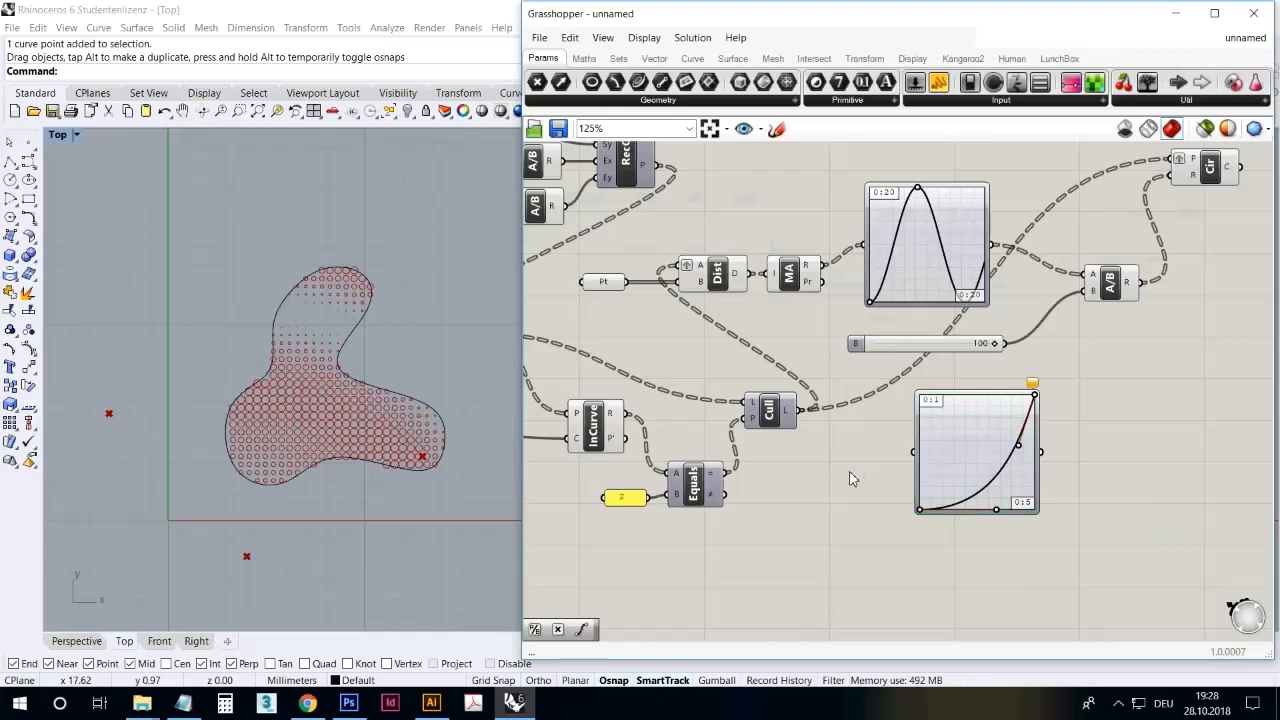
double_click(849, 472)
type("curve close")
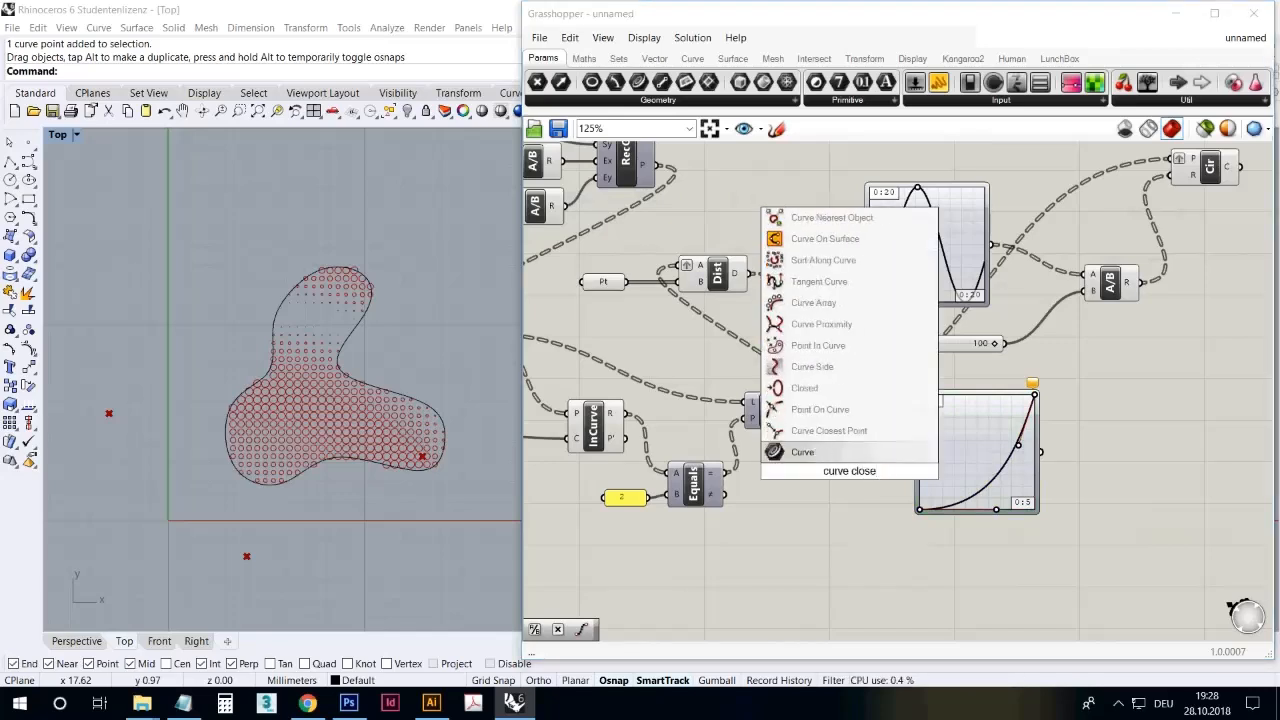
left_click(830, 458)
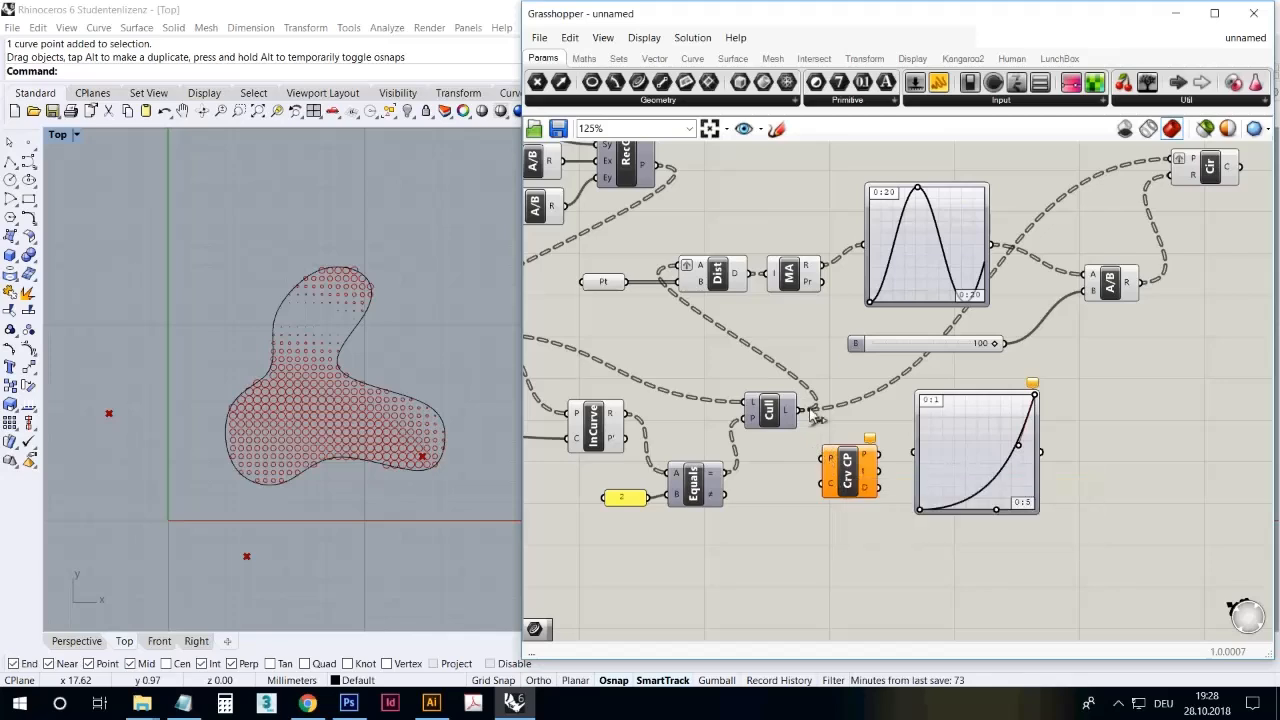
right_click_drag(800, 496, 841, 480)
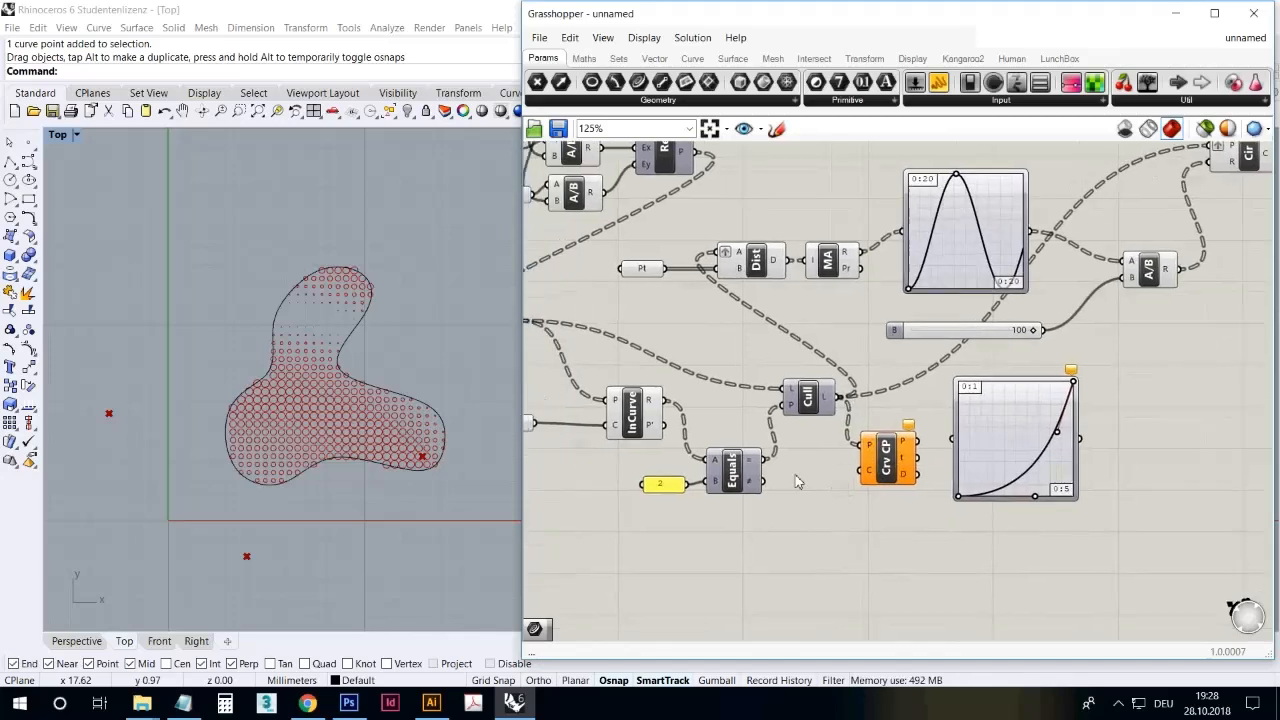
right_click_drag(720, 461, 785, 454)
left_click_drag(603, 413, 934, 459)
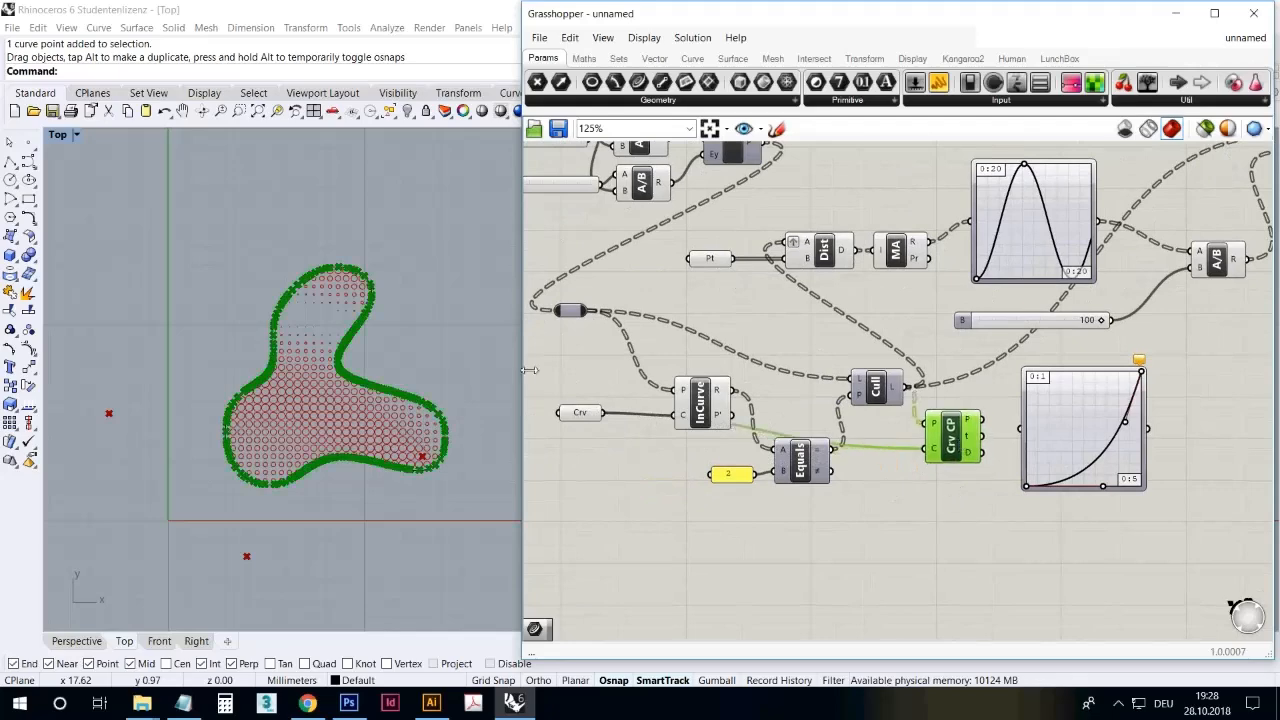
Tidy the definition by nudging the Point In Curve component upward and the Curve Closest Point component slightly up and right
scroll(424, 350, "up", 8)
scroll(423, 420, "down", 5)
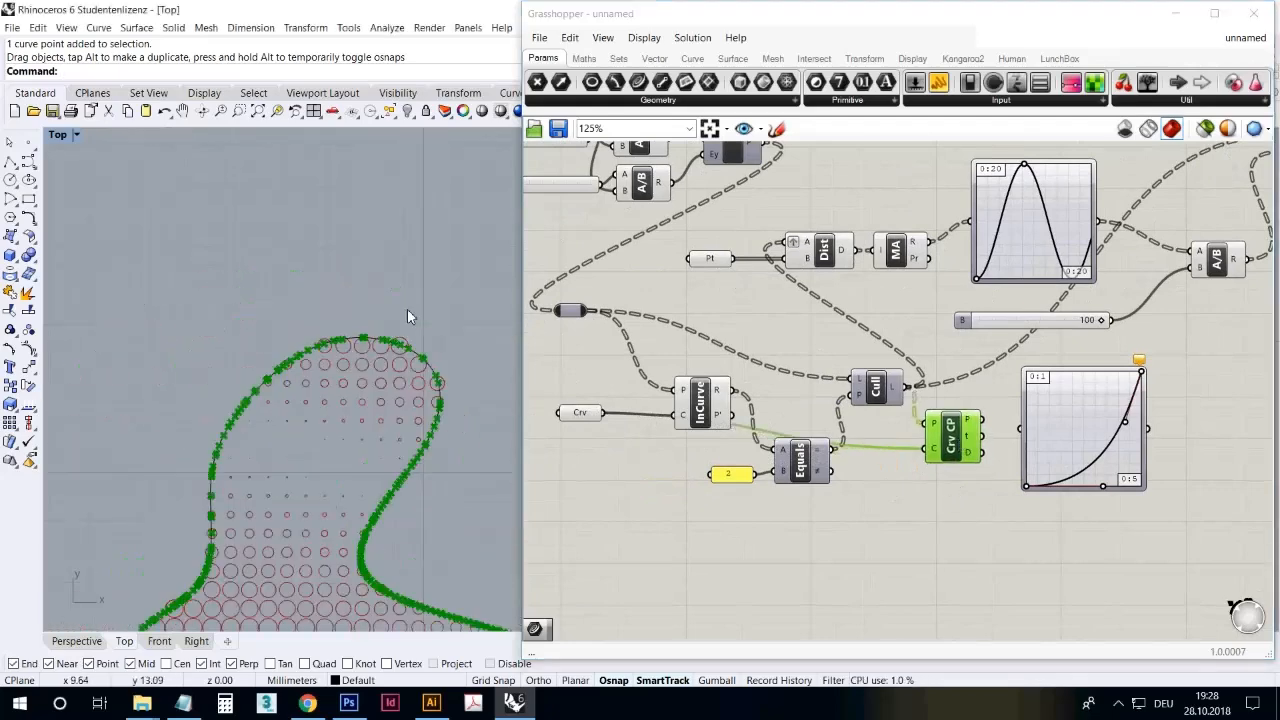
scroll(394, 451, "up", 7)
scroll(310, 343, "down", 4)
right_click_drag(392, 467, 296, 364)
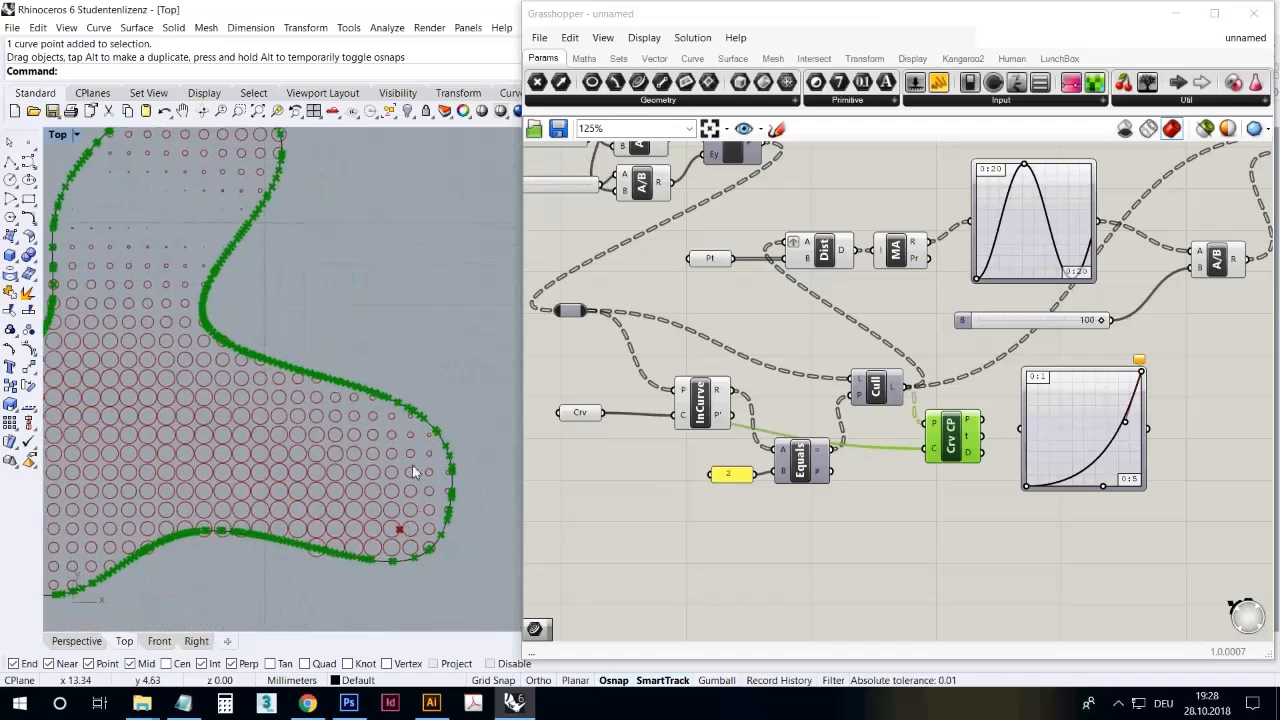
left_click_drag(950, 444, 945, 433)
left_click_drag(705, 400, 701, 377)
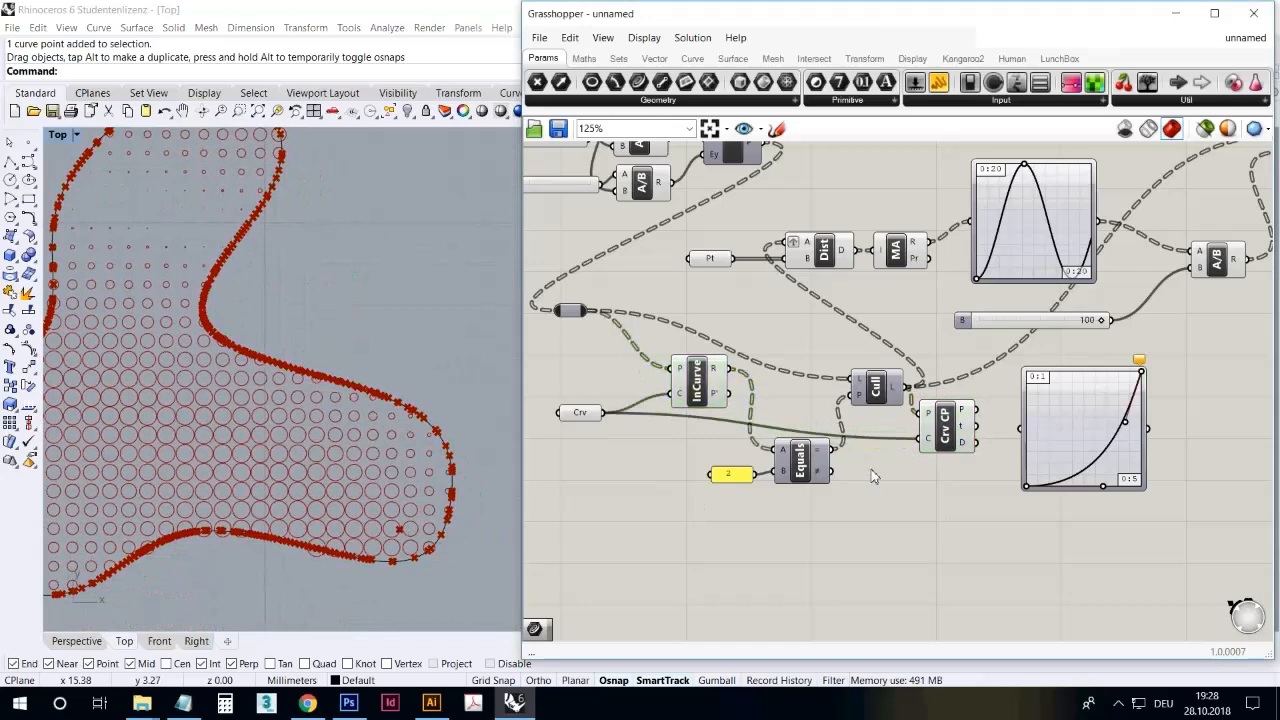
left_click_drag(941, 433, 953, 428)
left_click(944, 481)
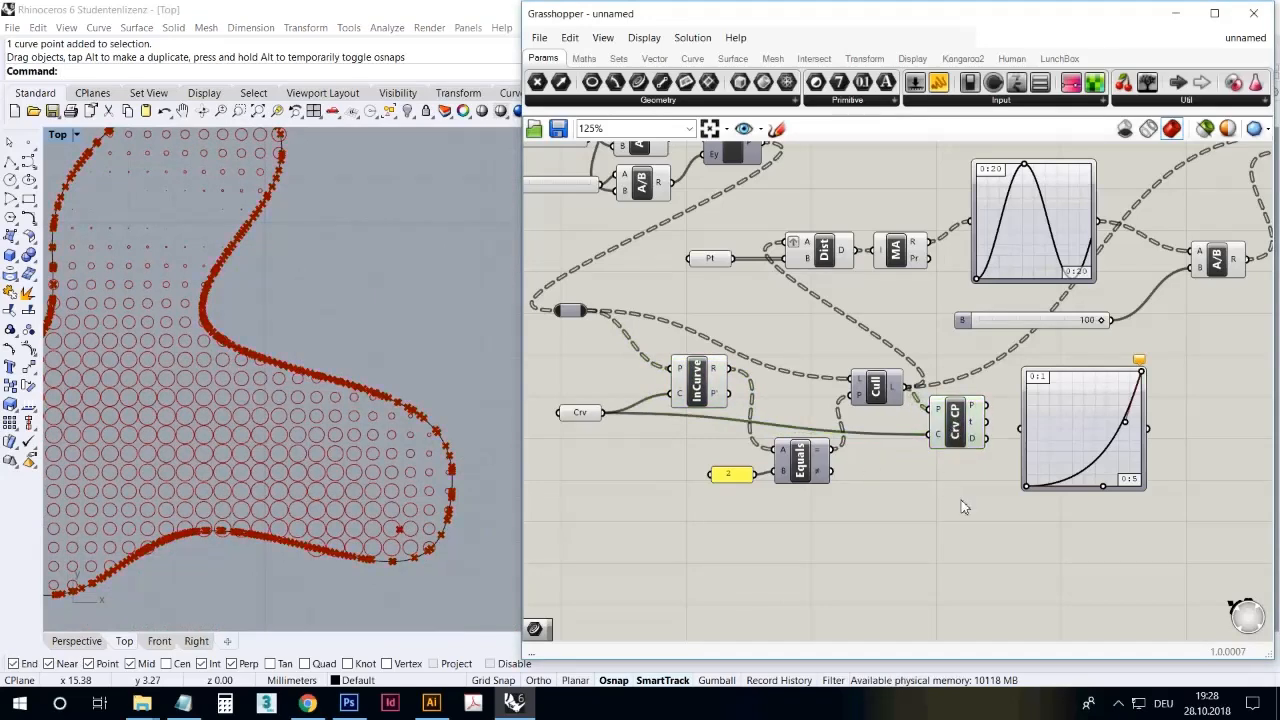
Connect Curve Closest Point's distance output to the Bezier Graph Mapper and move the Circle component slightly to the right
right_click_drag(1008, 493, 872, 491)
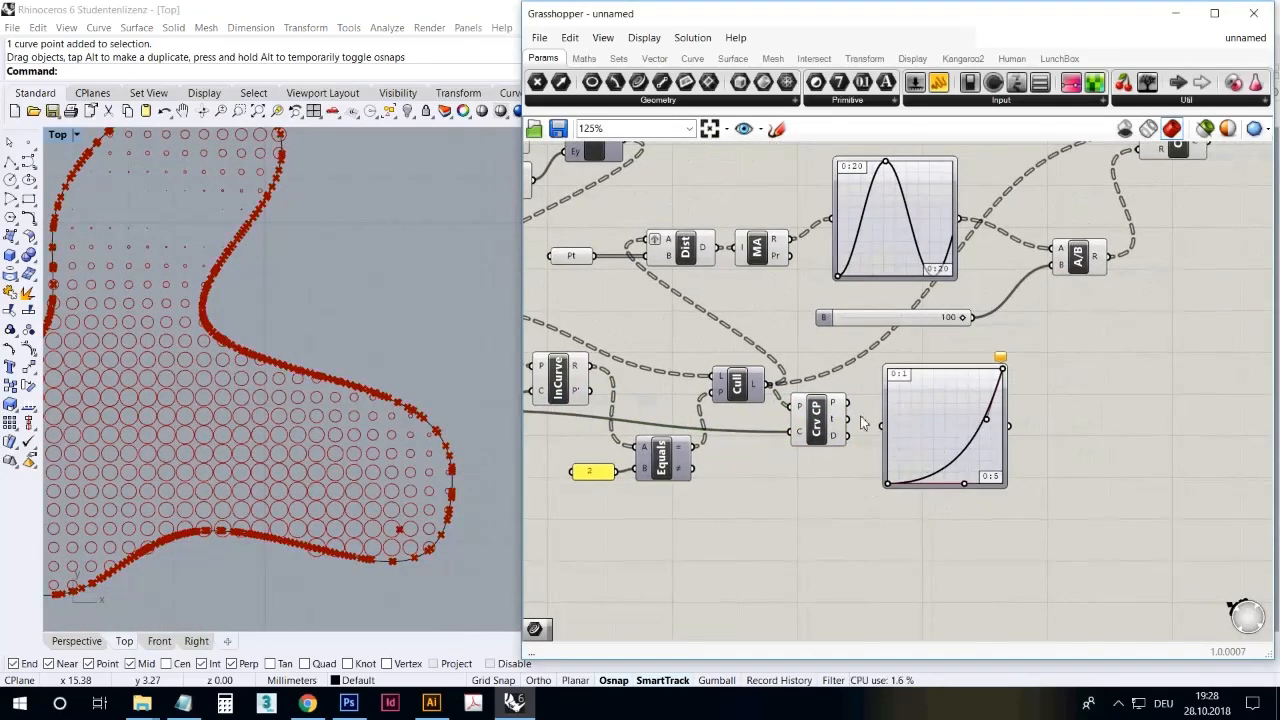
mouse_move(838, 443)
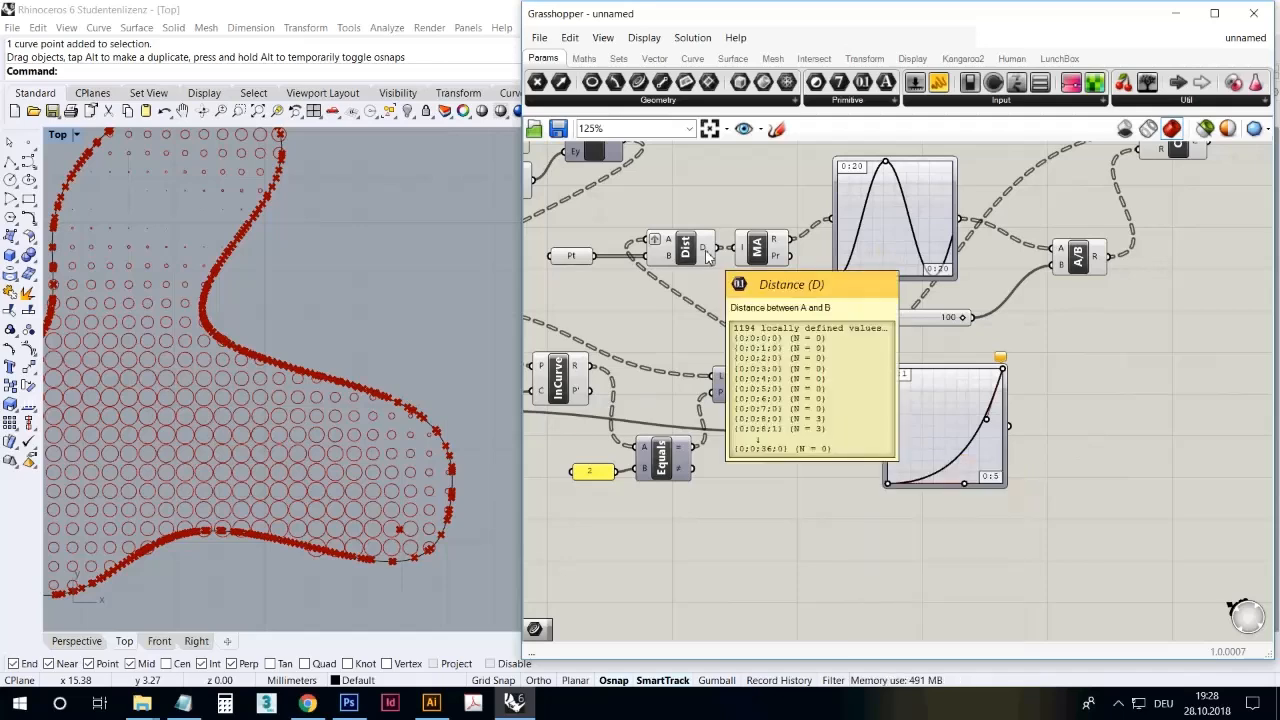
left_click_drag(848, 436, 935, 439)
left_click(860, 491)
scroll(854, 492, "down", 3)
scroll(1026, 374, "up", 3)
left_click_drag(1072, 219, 1095, 235)
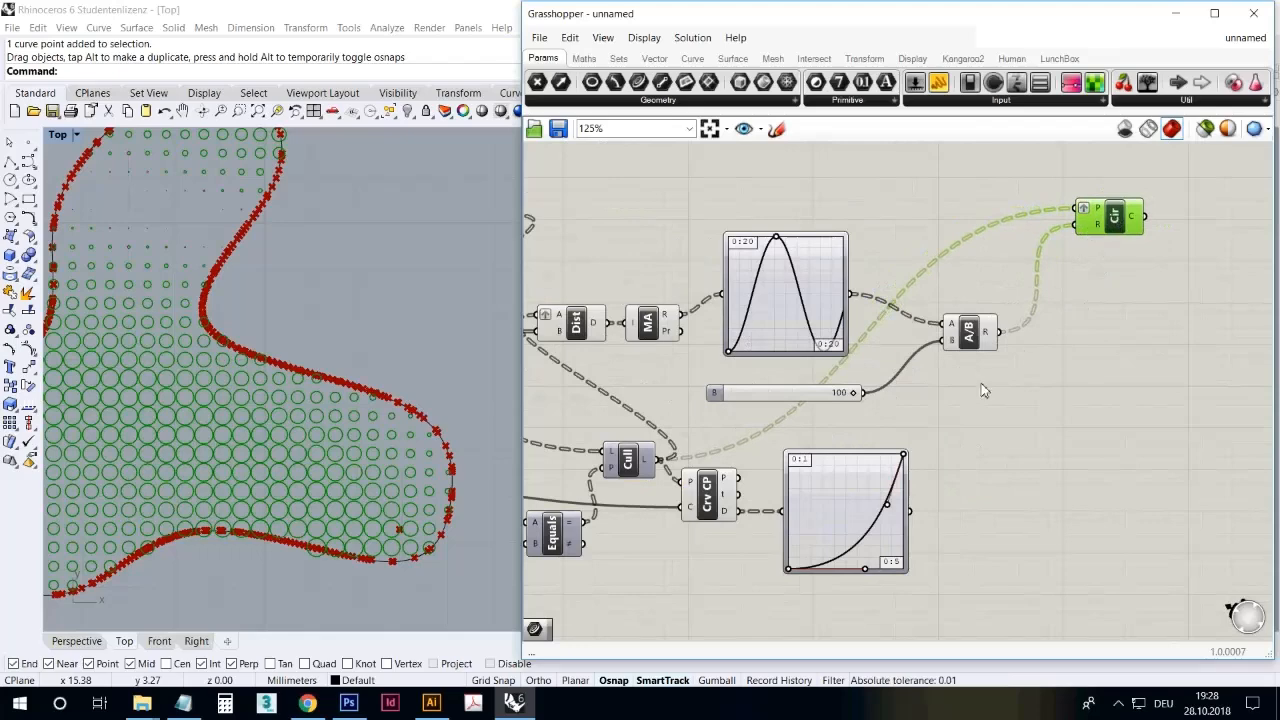
Add a Multiplication component that multiplies the radius Division's result by the Bezier Graph Mapper's output, and feed it into Circle's radius input
scroll(1030, 365, "down", 3)
scroll(1068, 386, "up", 2)
right_click_drag(1068, 386, 1158, 403)
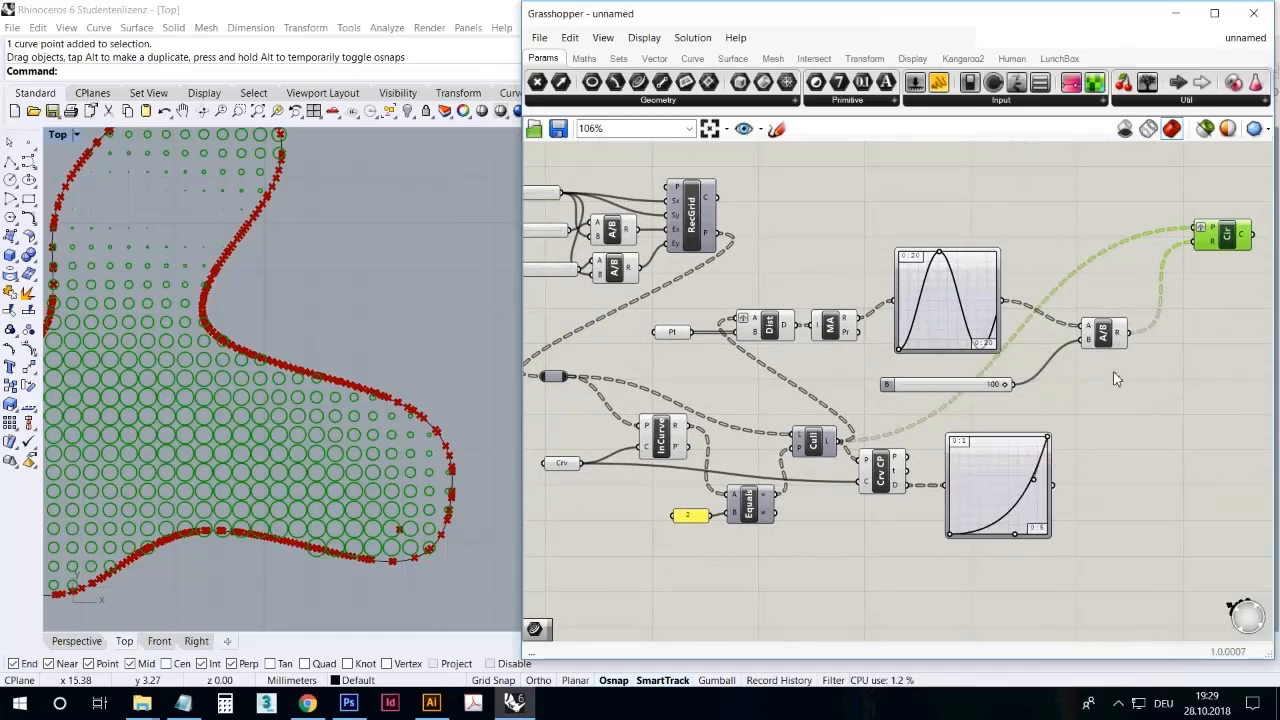
left_click(584, 58)
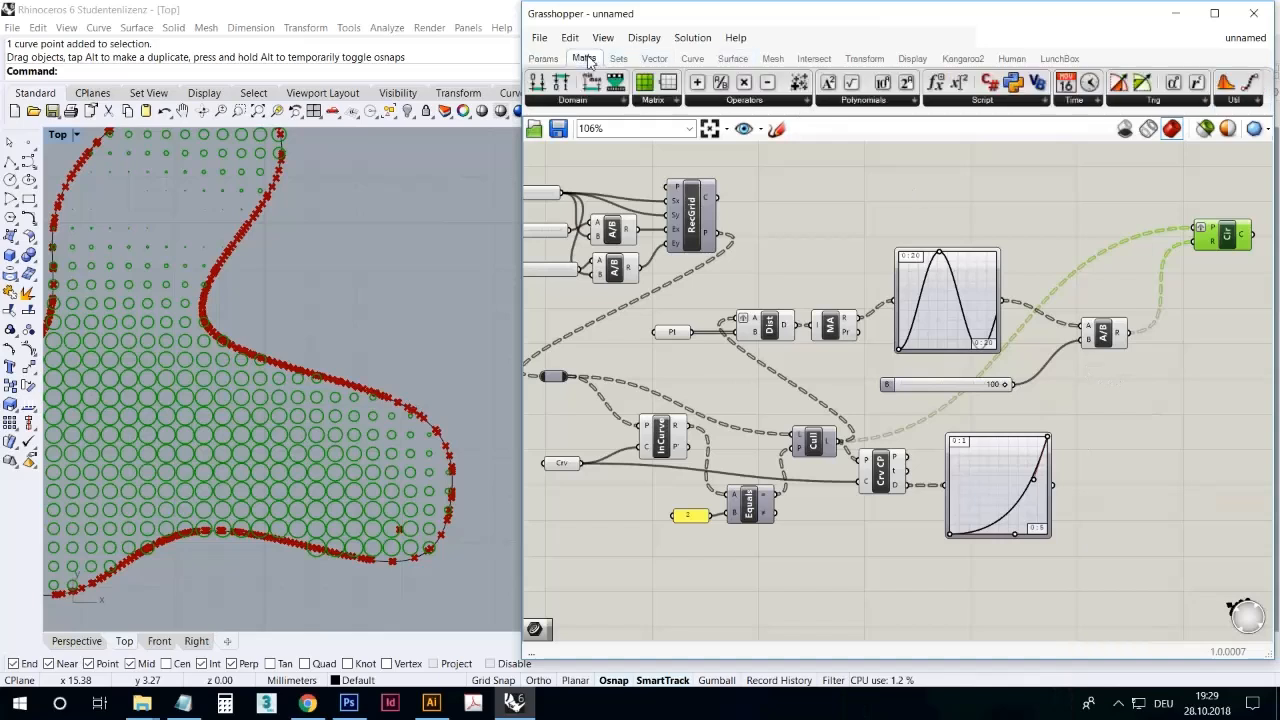
left_click_drag(743, 84, 1163, 431)
left_click_drag(1130, 333, 1143, 427)
left_click_drag(1051, 485, 1080, 490)
left_click_drag(1178, 437, 1202, 240)
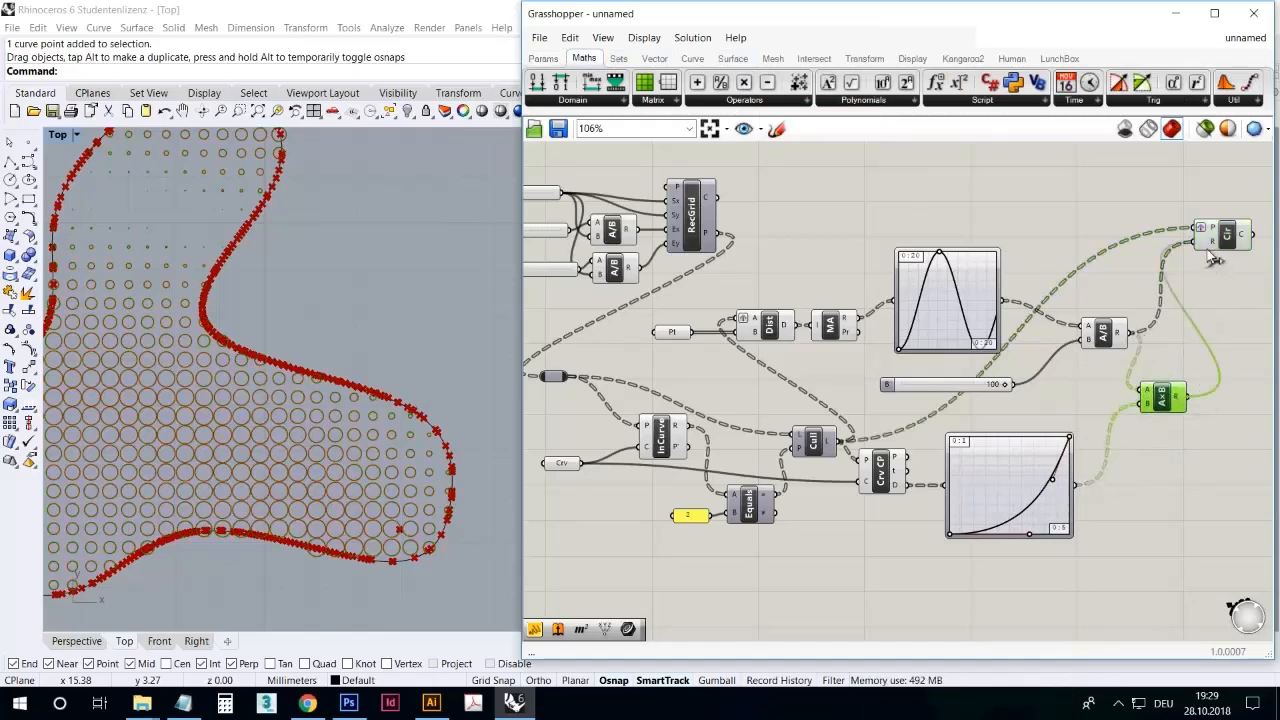
left_click(1226, 243)
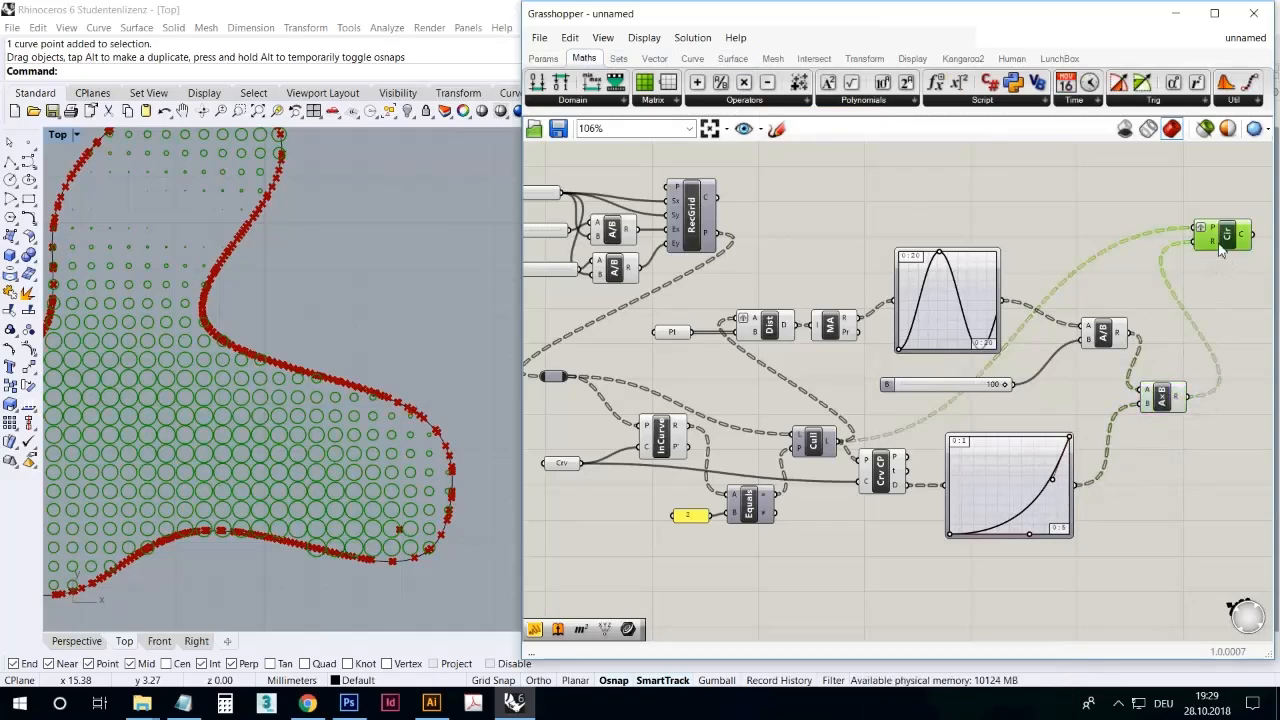
Steepen the Bezier graph near its end by lowering its upper handle further
right_click_drag(217, 302, 325, 314)
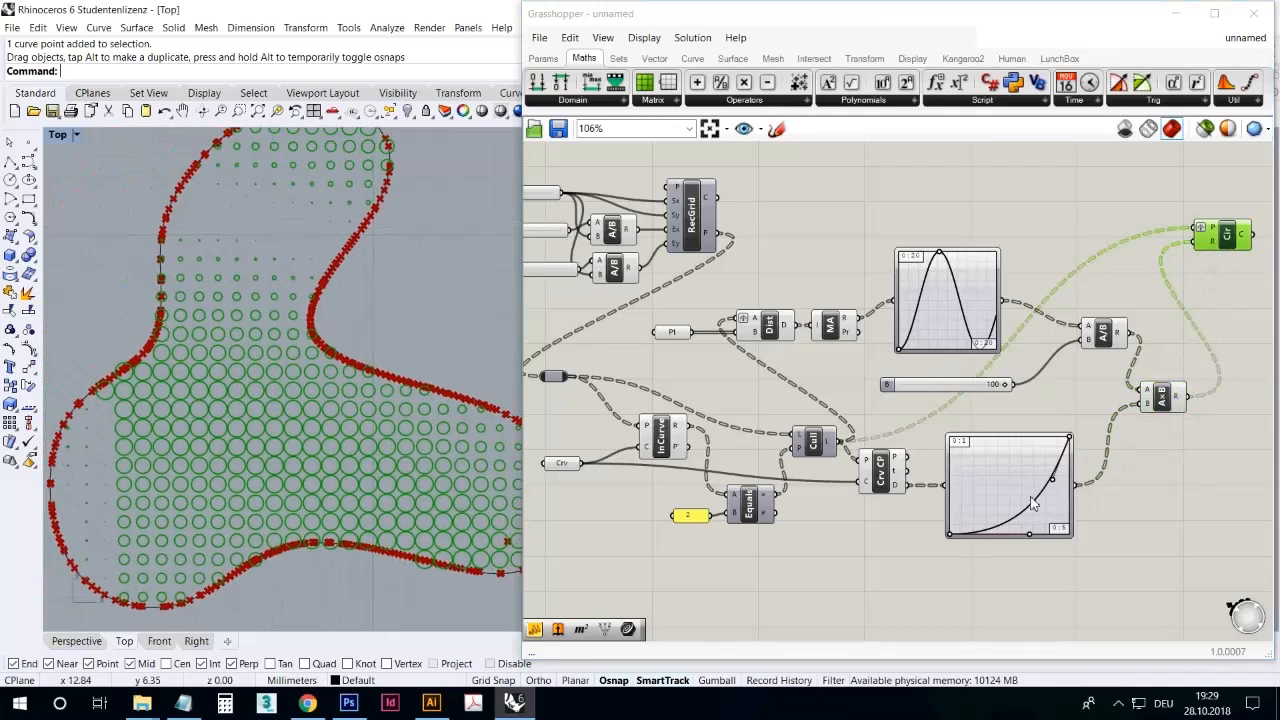
left_click_drag(1052, 481, 1063, 513)
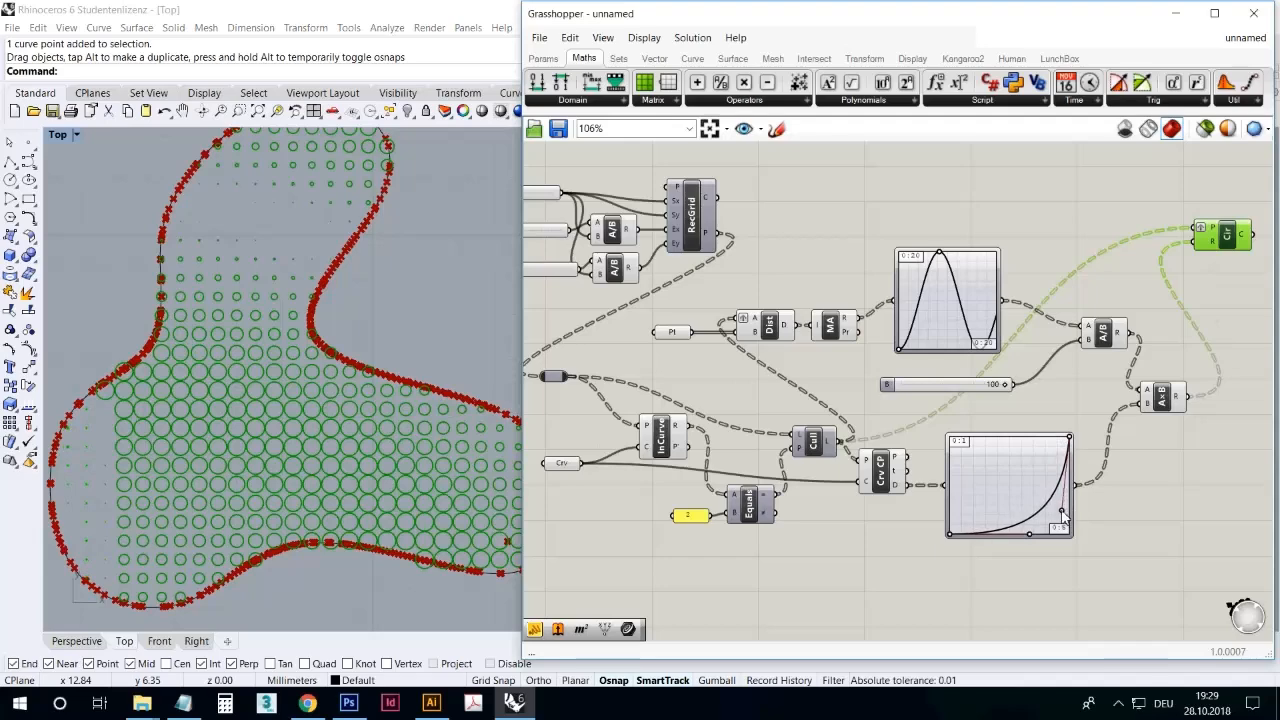
left_click(929, 540)
right_click_drag(850, 517, 871, 501)
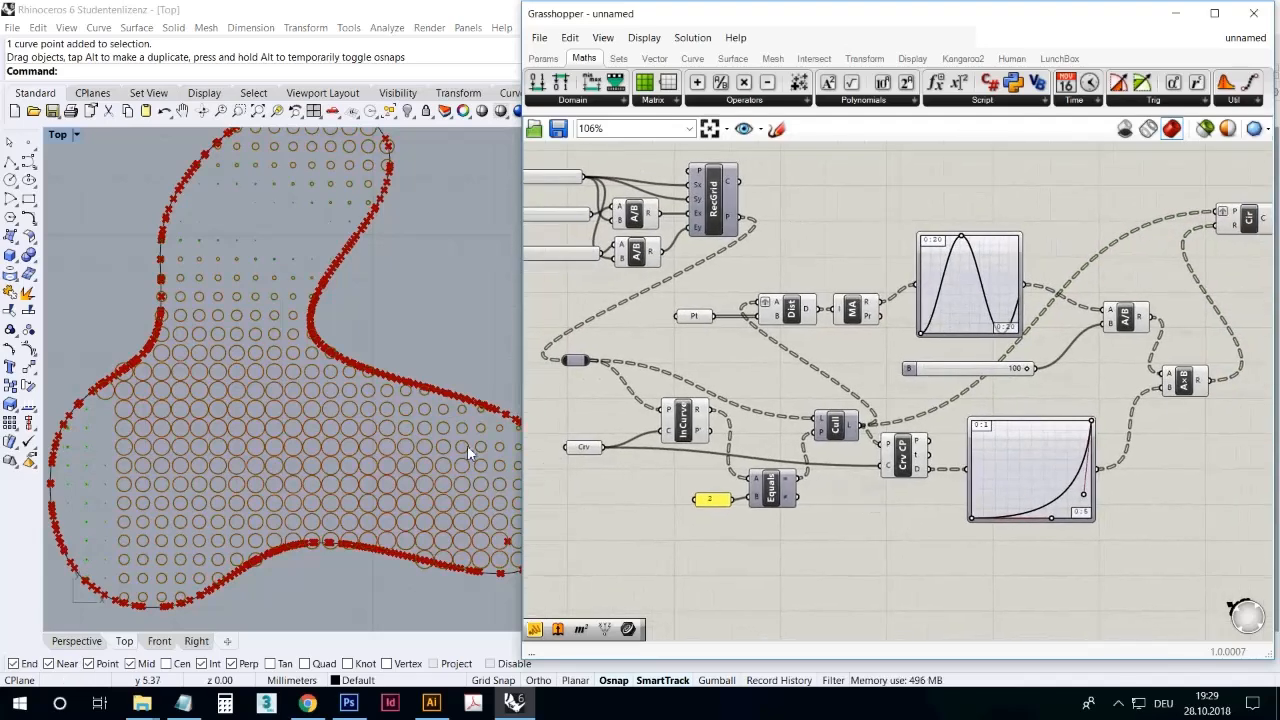
Graft the point input of the Curve Closest Point component
scroll(467, 445, "down", 5)
scroll(349, 473, "up", 2)
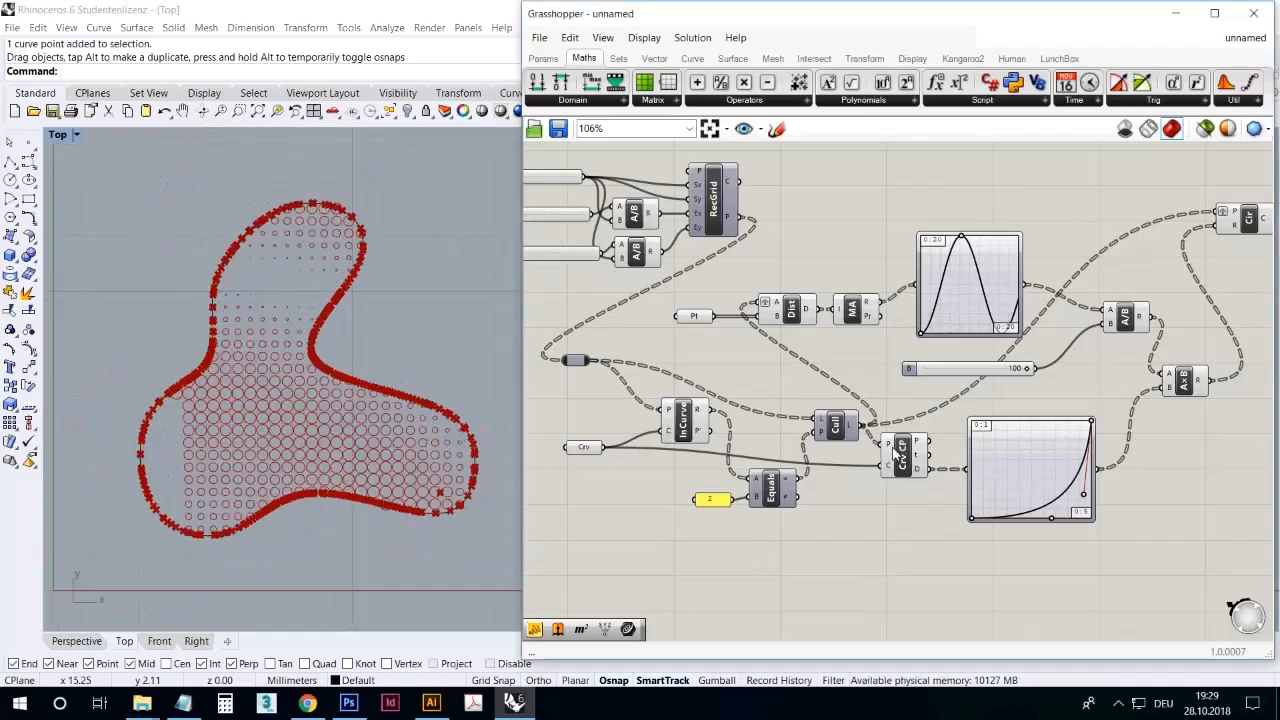
mouse_move(893, 451)
right_click_drag(871, 532, 910, 508)
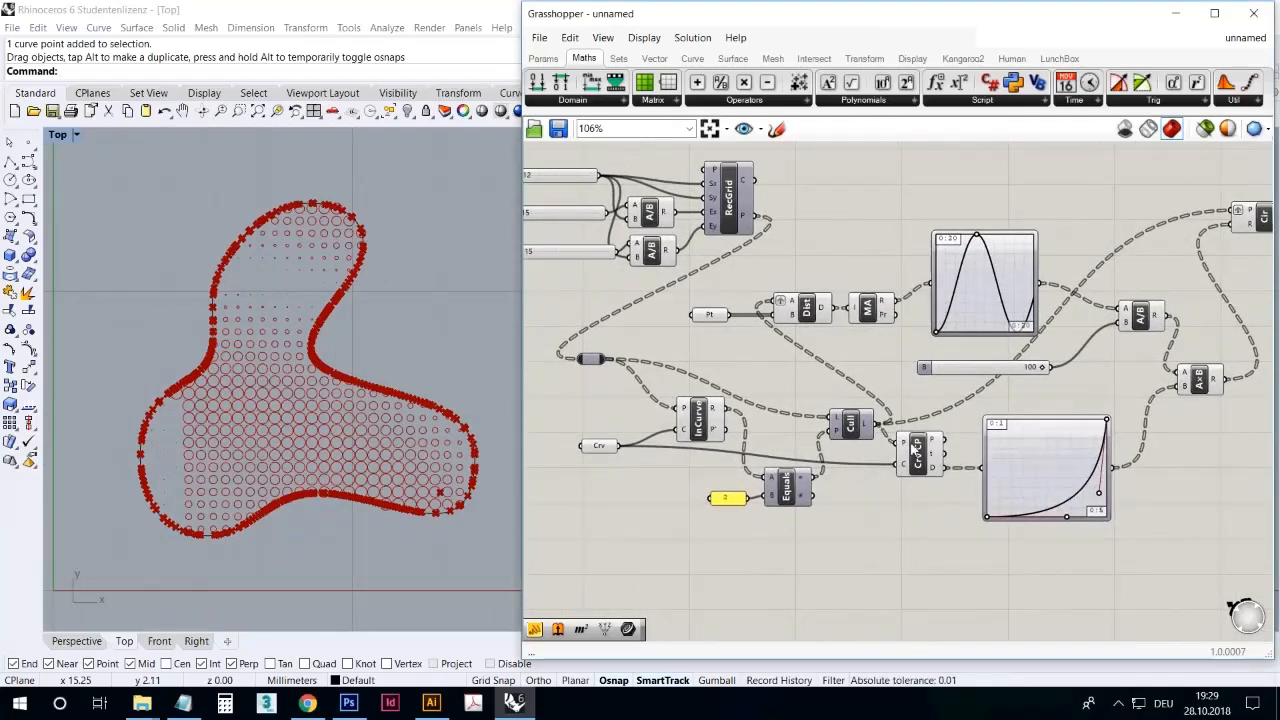
mouse_move(908, 447)
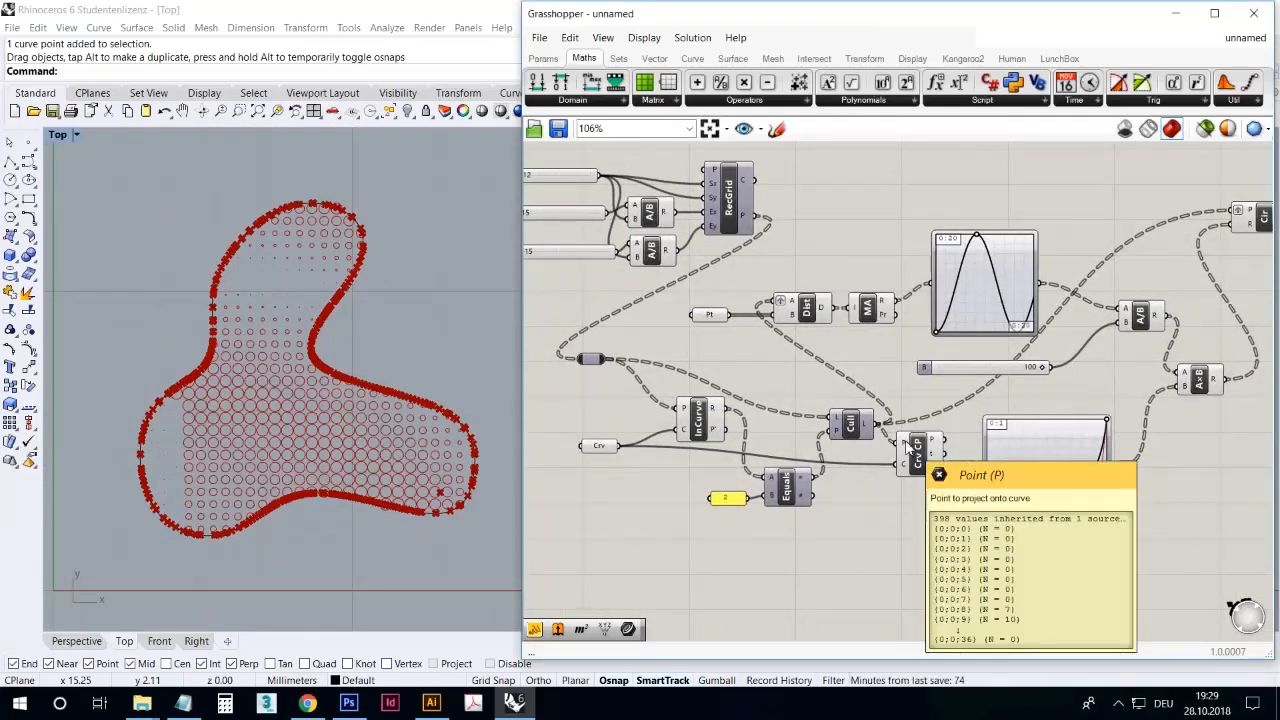
right_click(908, 447)
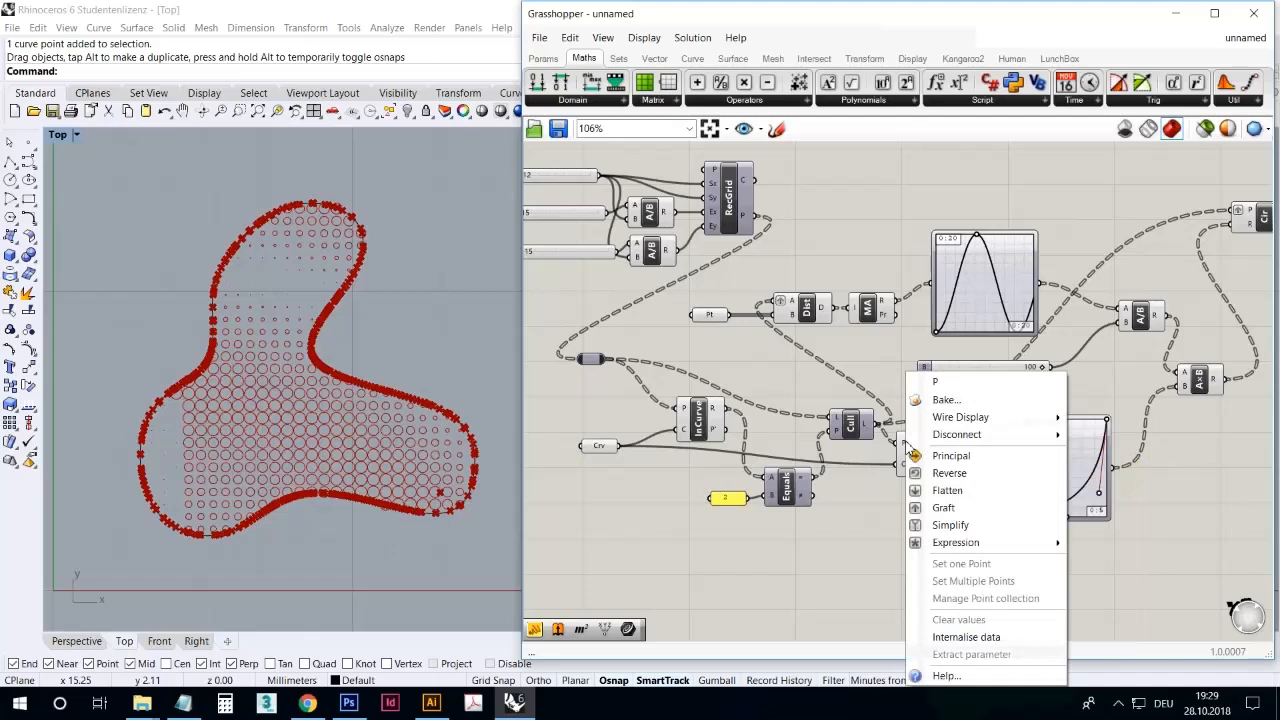
left_click(931, 507)
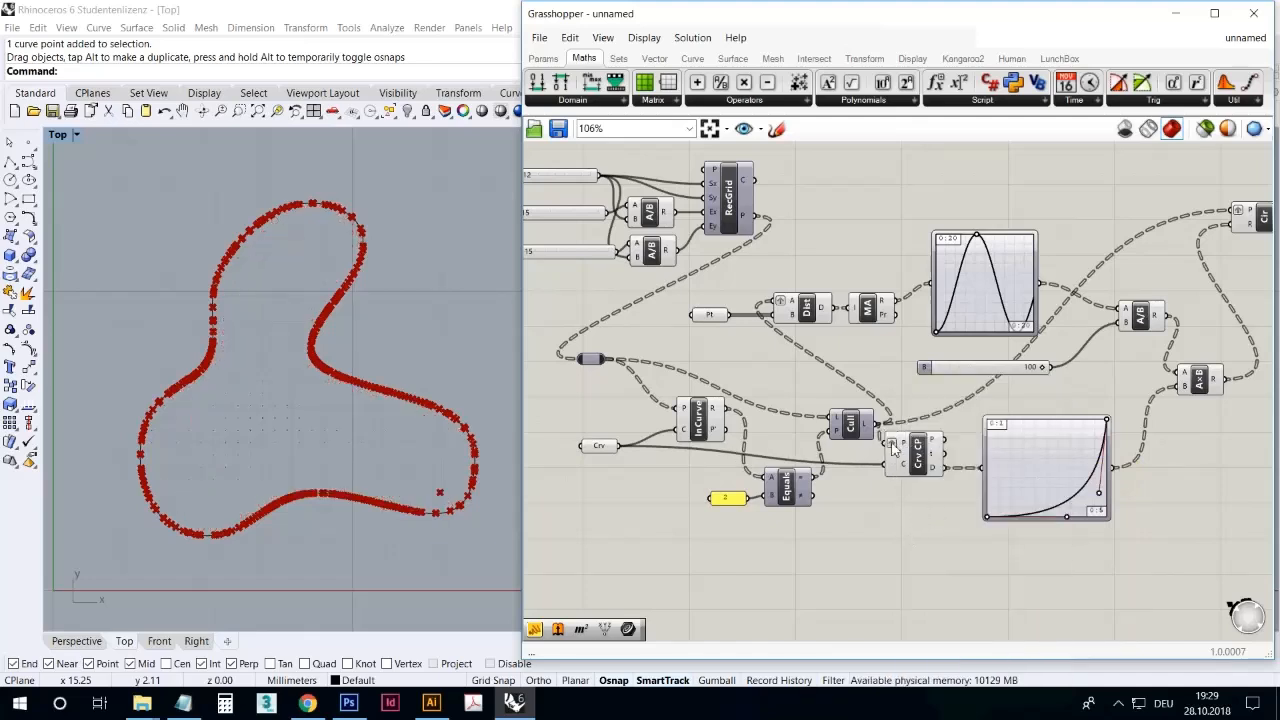
Remove the graft from the Curve Closest Point component's point input, and graft it again
right_click(899, 451)
left_click(918, 507)
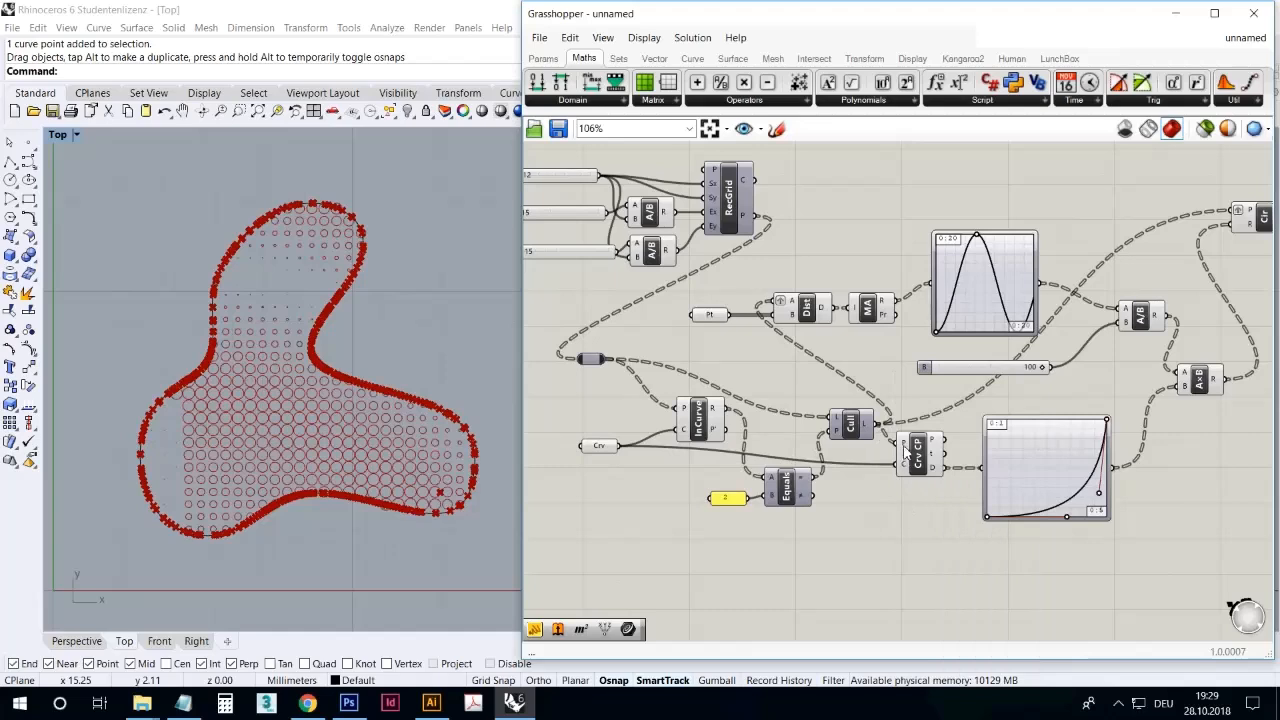
right_click(904, 448)
left_click(918, 505)
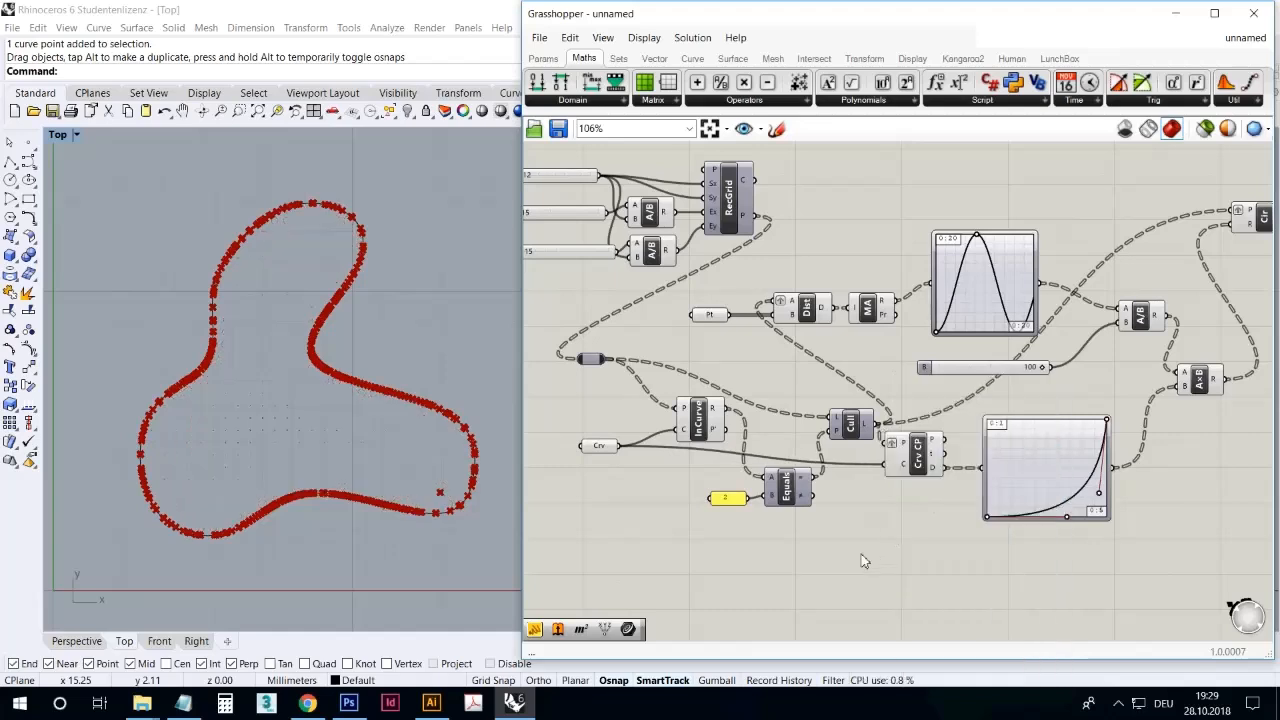
Reshape the Bezier Graph Mapper into an S-curve with its upper handle on the top edge and its lower handle on the bottom edge
left_click_drag(1098, 492, 1044, 451)
left_click_drag(1068, 518, 1038, 503)
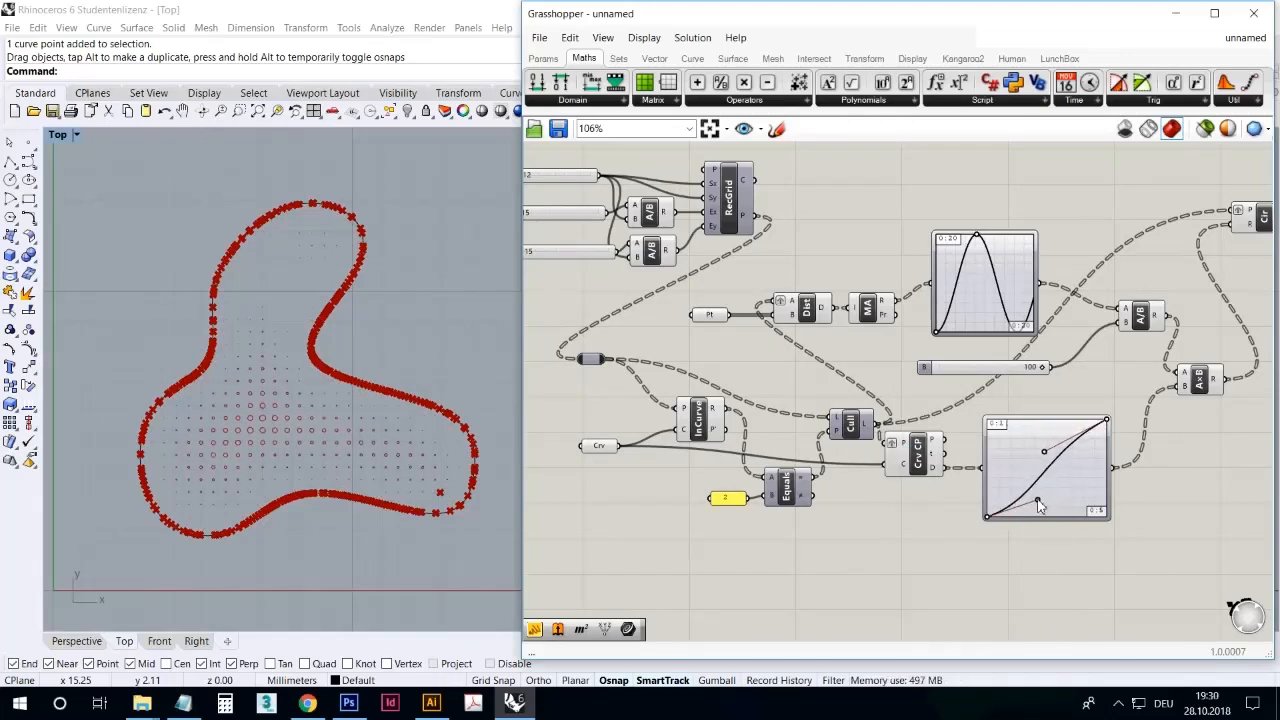
left_click_drag(1044, 446, 1012, 420)
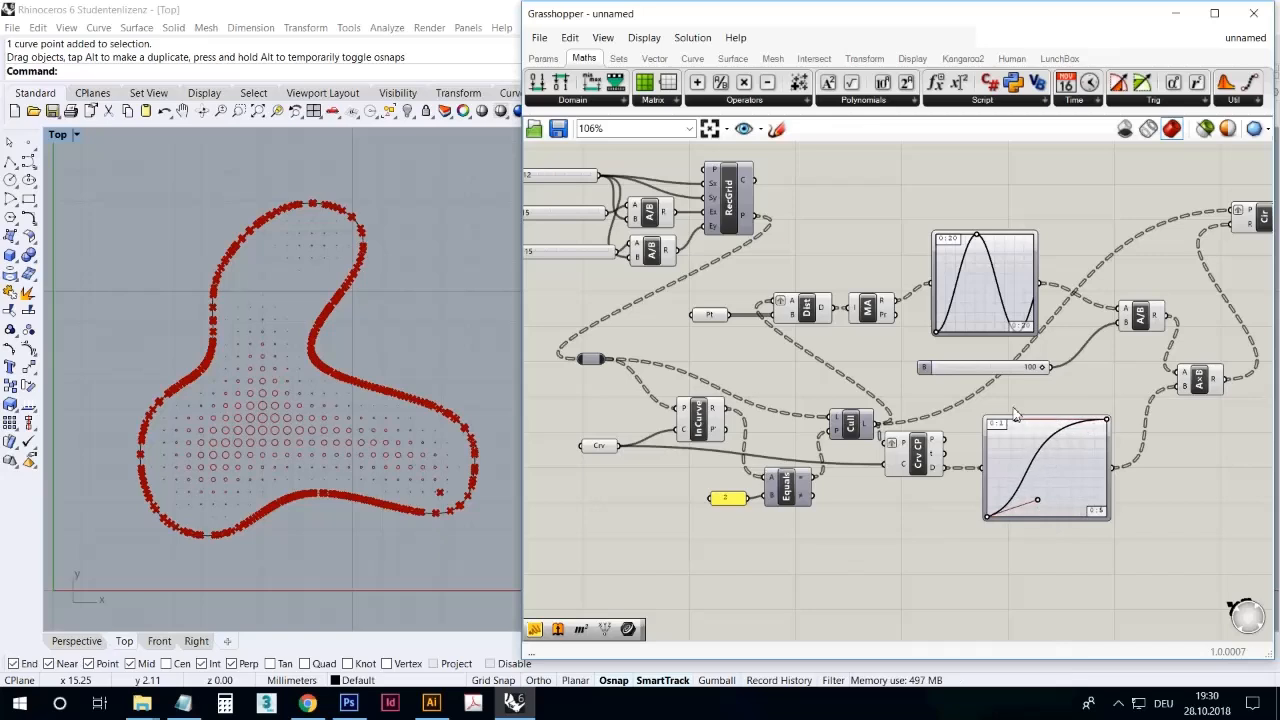
left_click_drag(1040, 502, 1056, 521)
Set the two grid extent sliders to 34 and 37, and the cell size slider to 0.721
right_click_drag(711, 252, 789, 291)
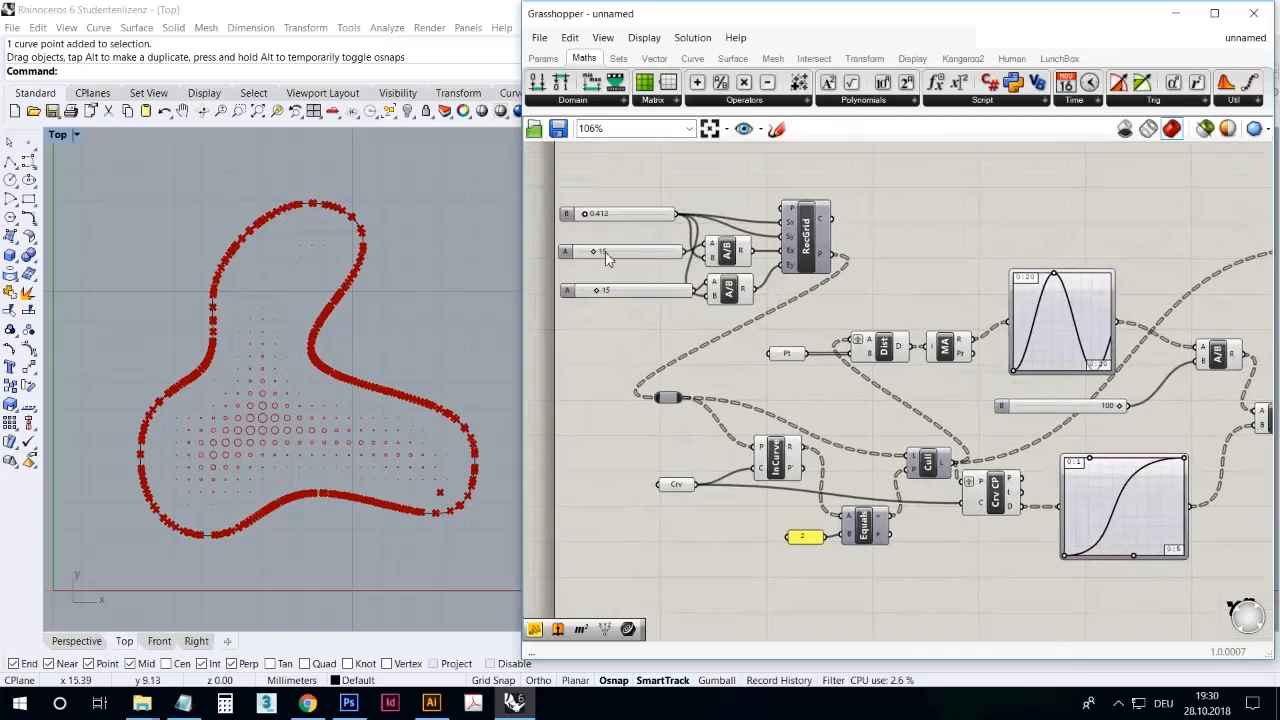
left_click_drag(601, 256, 612, 253)
left_click_drag(603, 297, 627, 297)
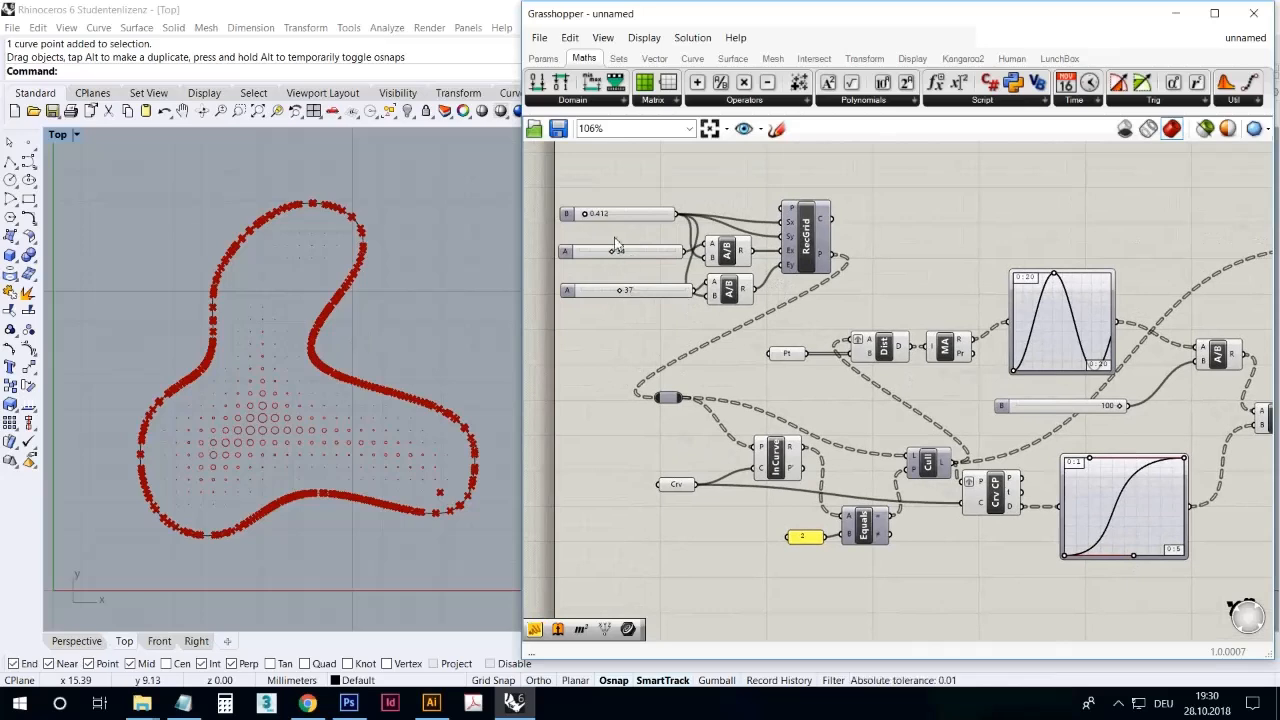
left_click_drag(588, 213, 594, 215)
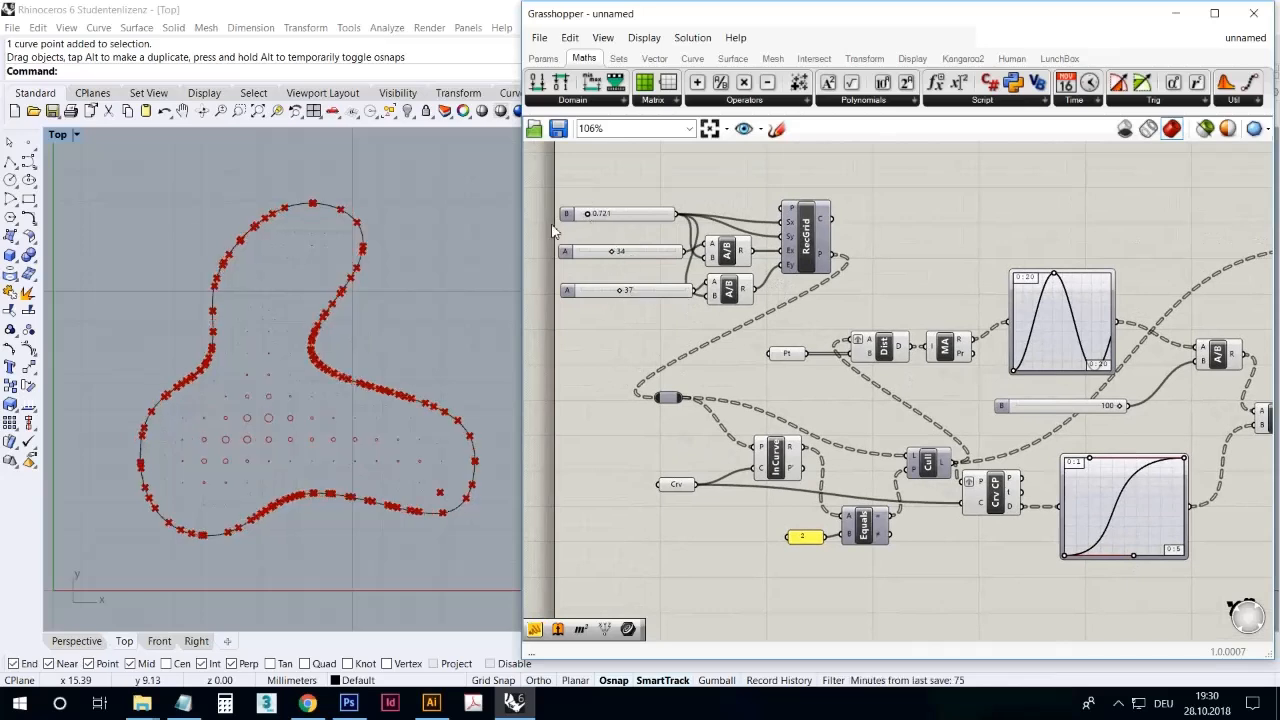
Scale the boundary curve together with its nearby attractor point to about twice their size from a base point near the origin
scroll(240, 349, "down", 10)
left_click_drag(363, 447, 257, 317)
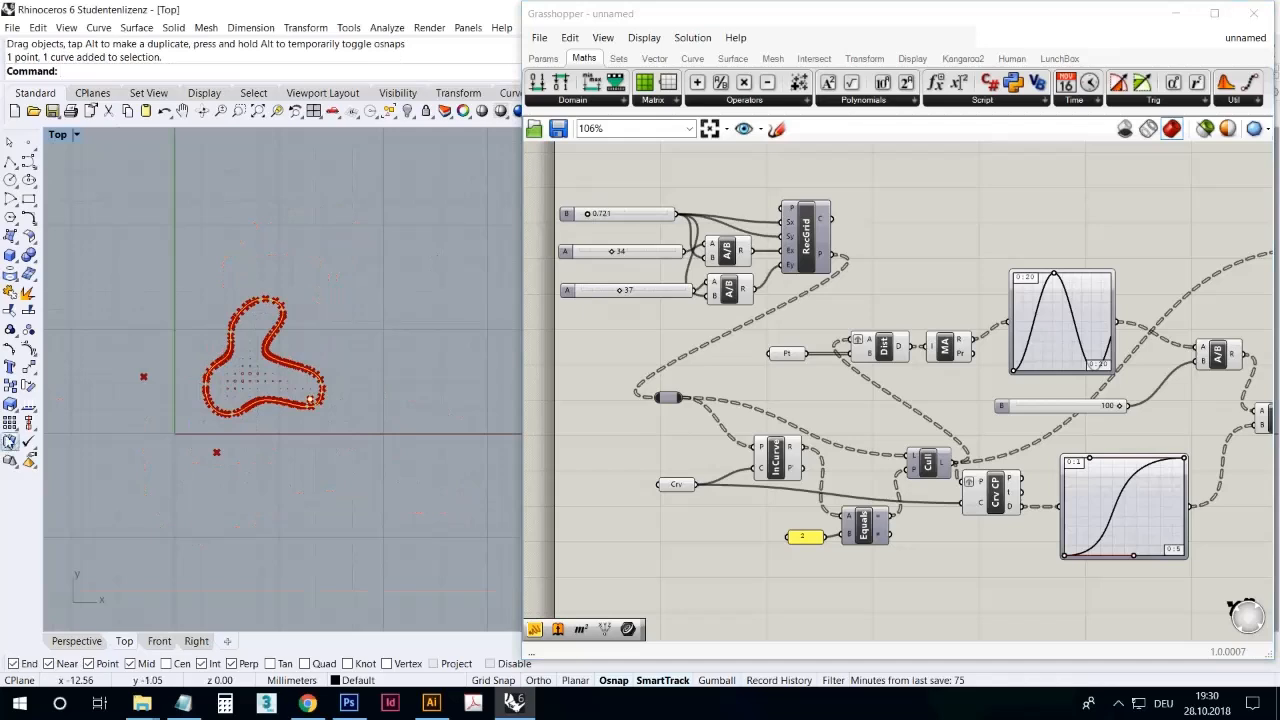
left_click(10, 405)
left_click(185, 431)
left_click(272, 430)
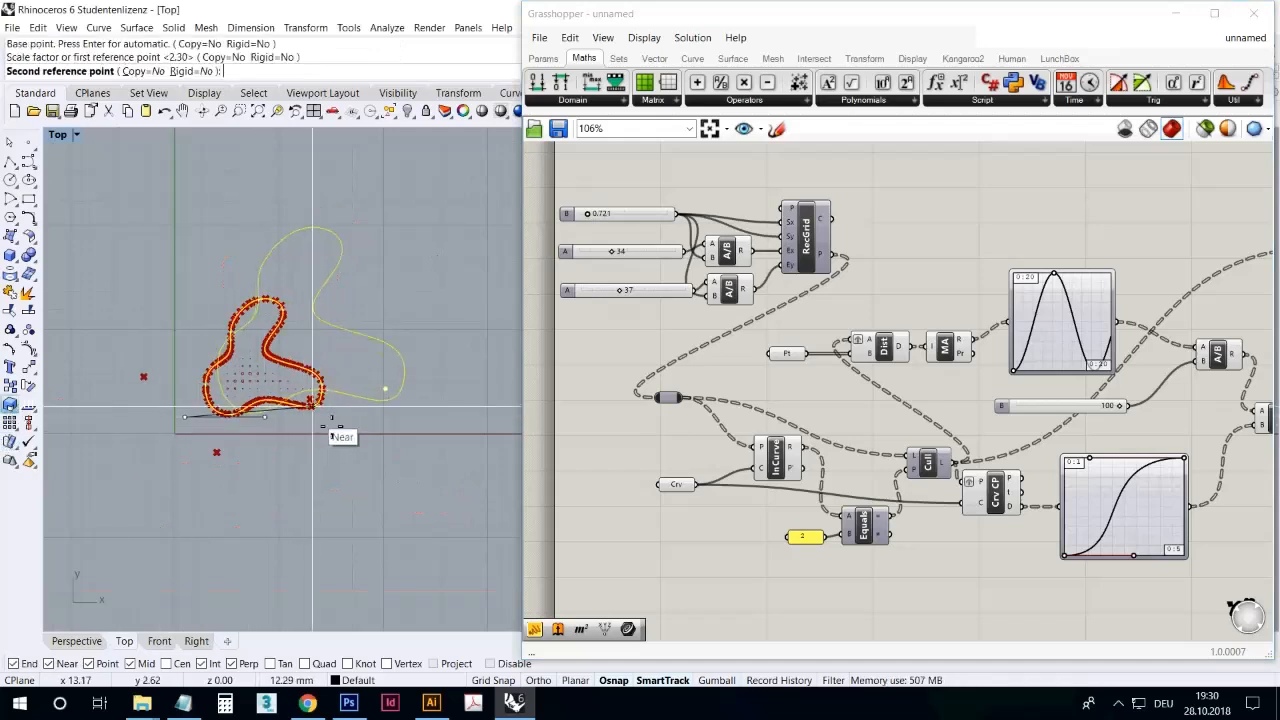
left_click(360, 418)
scroll(263, 380, "up", 4)
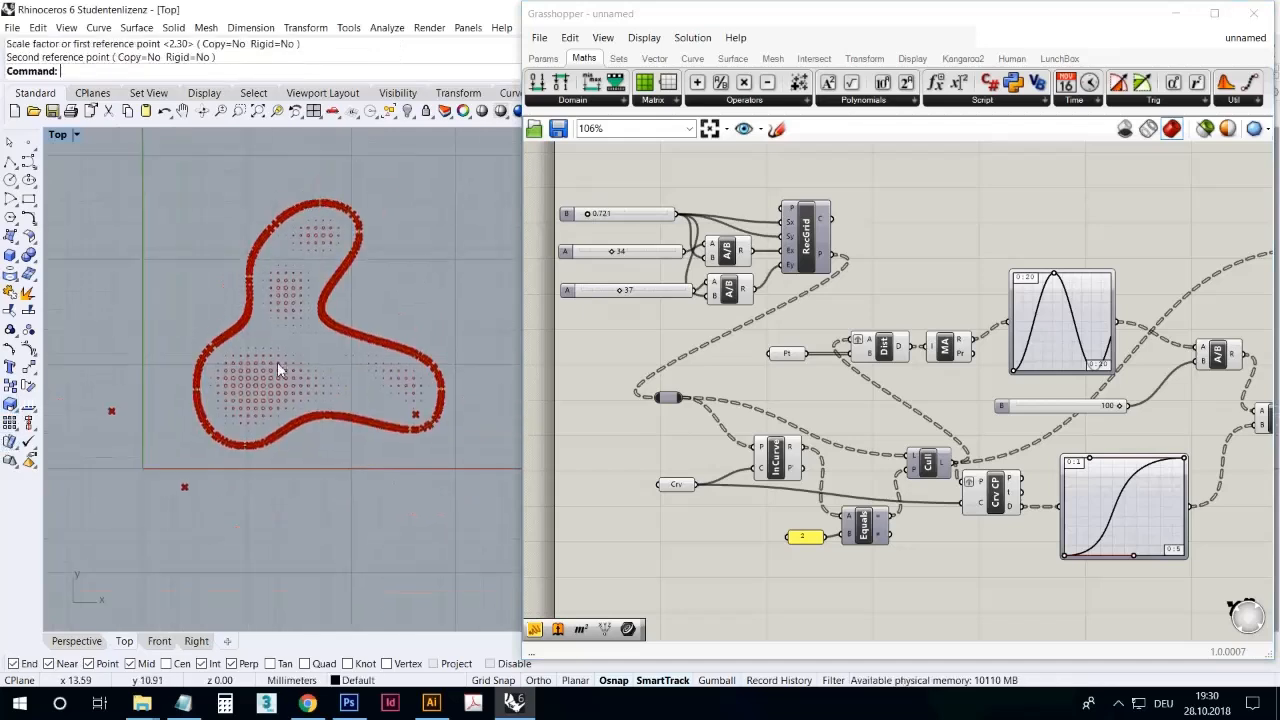
scroll(236, 403, "down", 4)
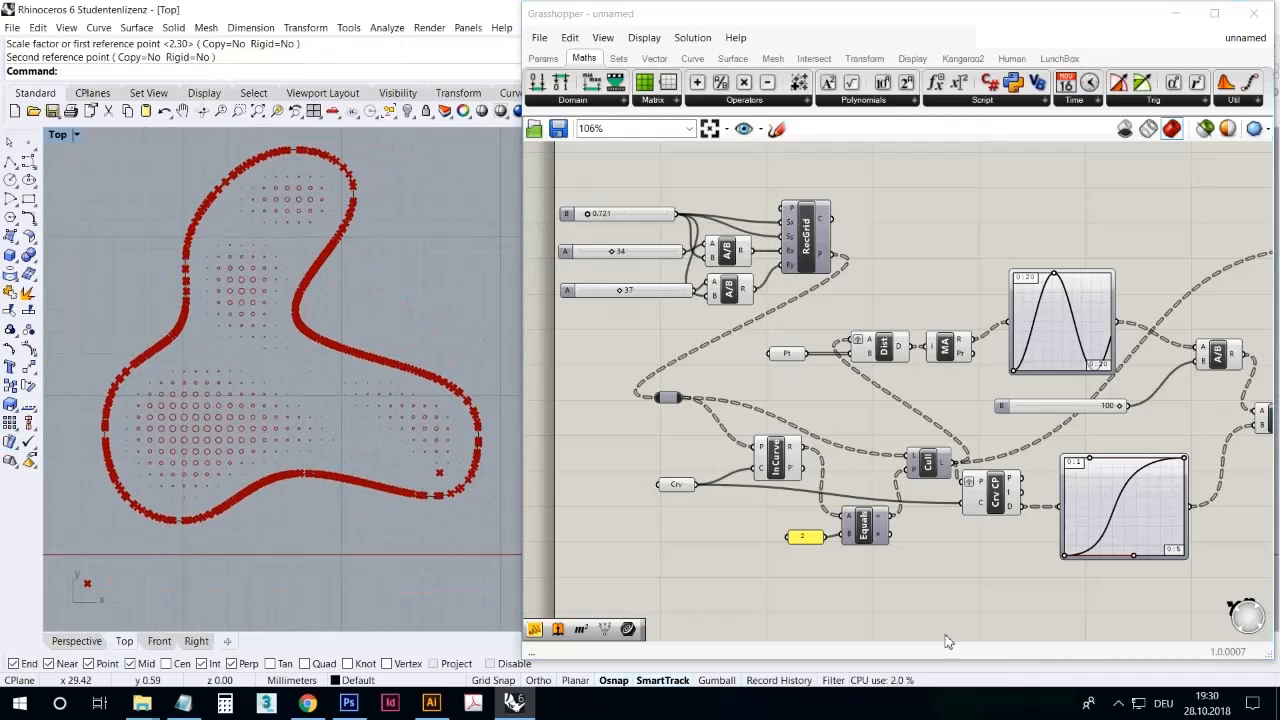
Steepen the start of the Bezier graph by moving its lower handle back along the bottom edge toward the start point
left_click(1140, 560)
left_click_drag(1145, 572, 1088, 578)
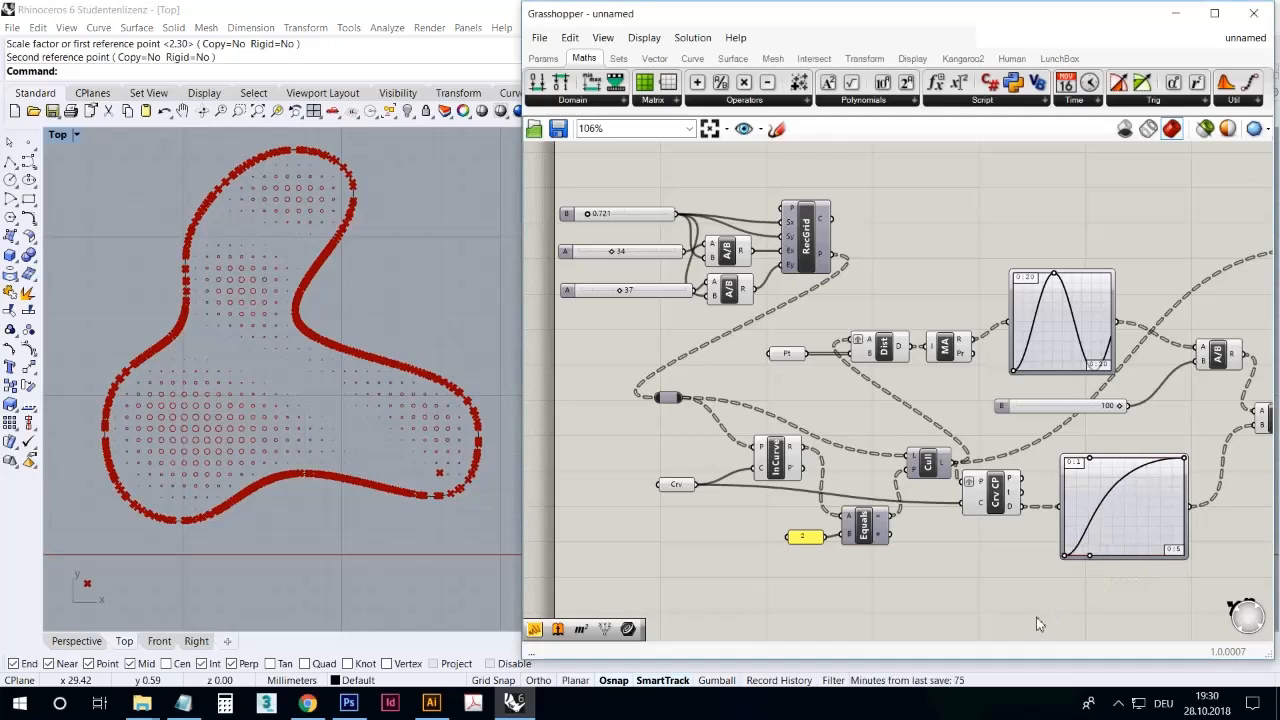
left_click(1119, 706)
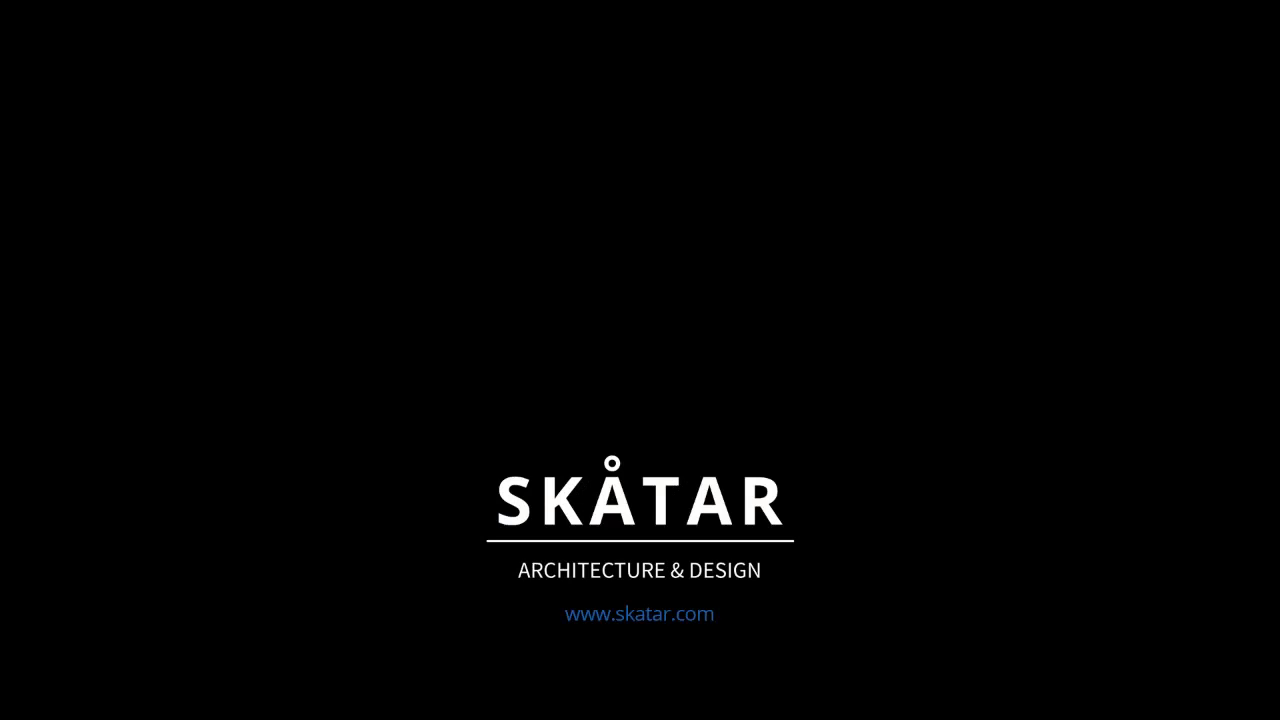